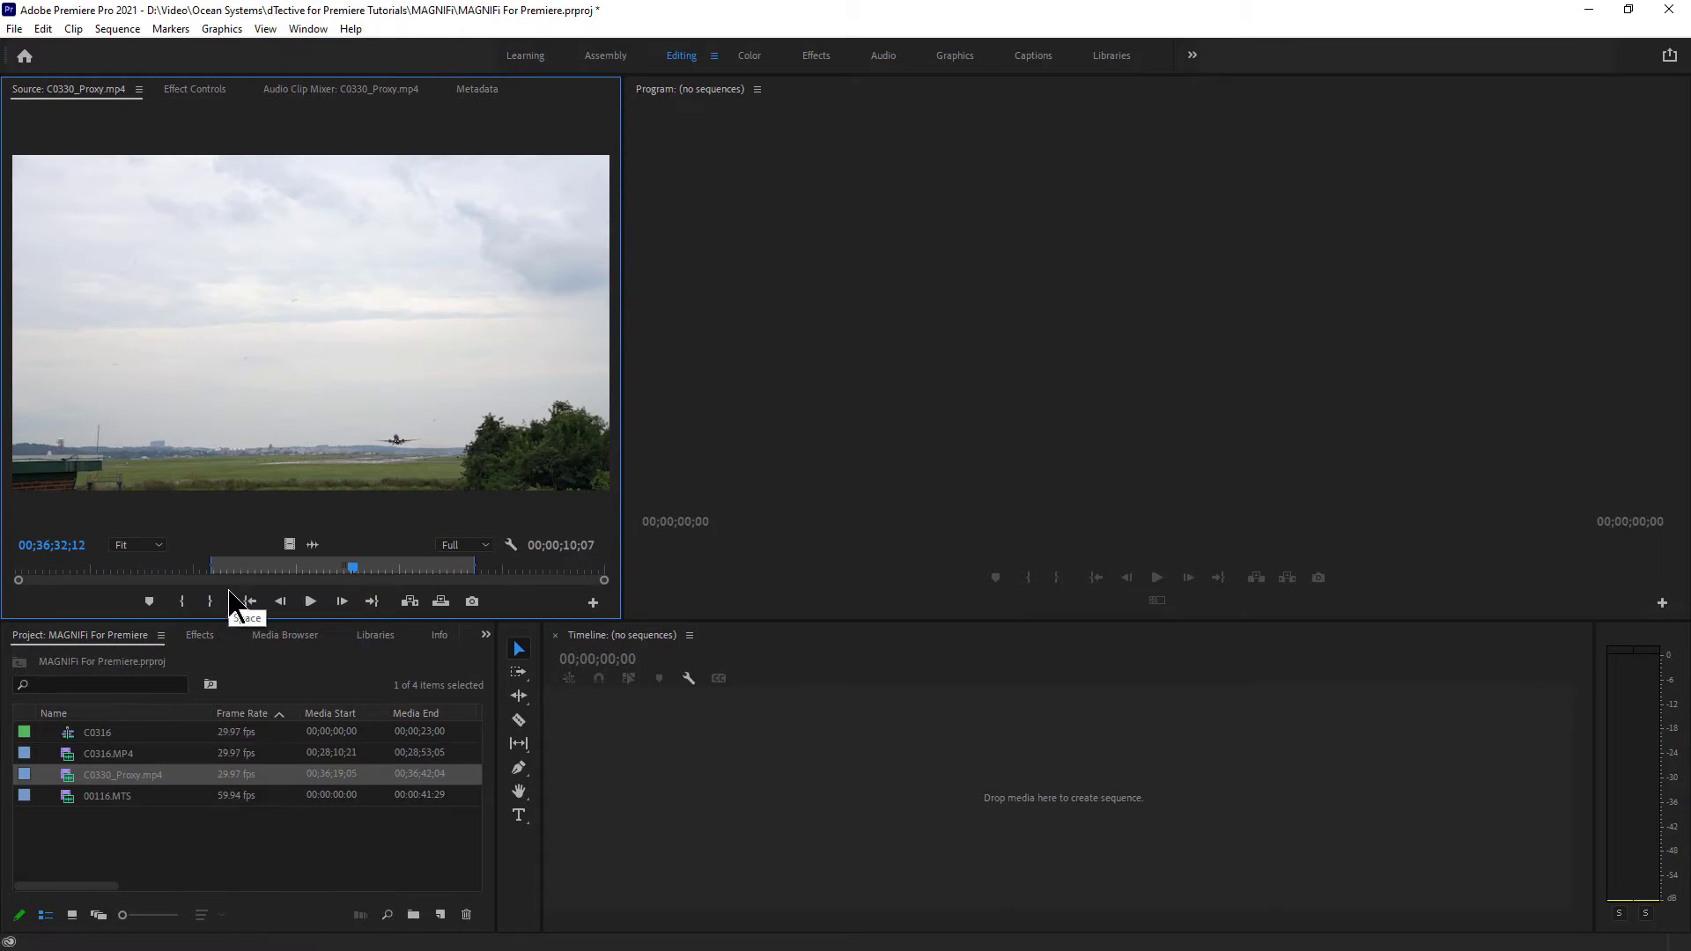
- Mark in and out points around the plane's takeoff in C0330_Proxy.mp4, spanning 00;00;08;24
left_click_drag(351, 568, 309, 562)
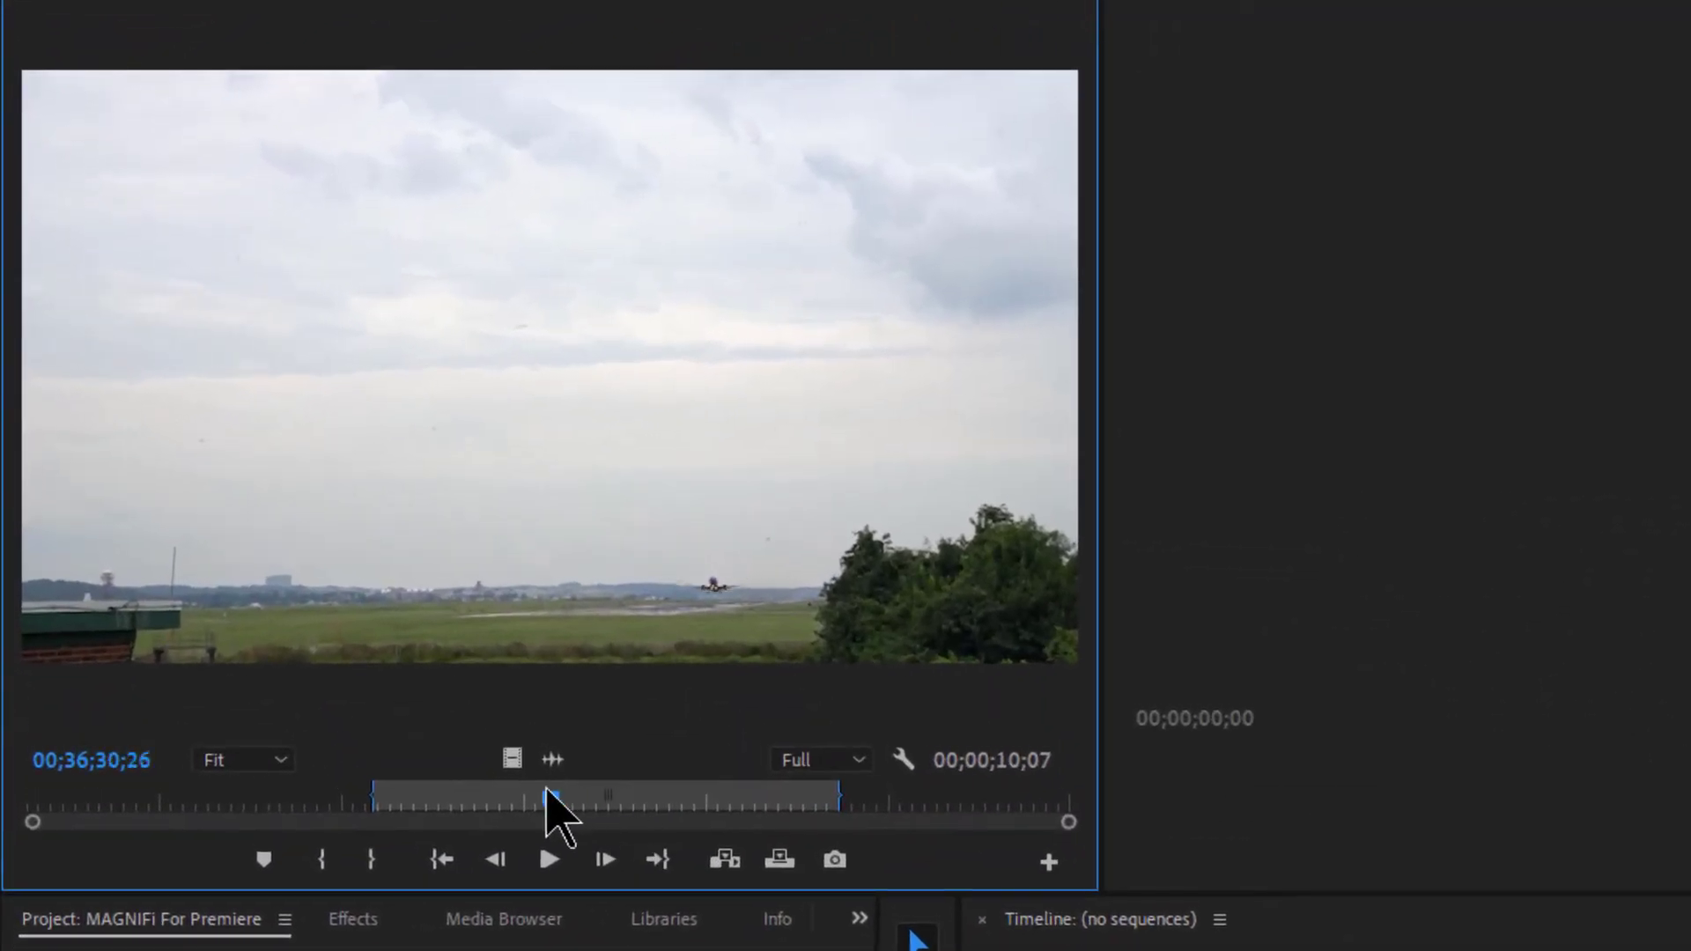
left_click_drag(545, 790, 483, 799)
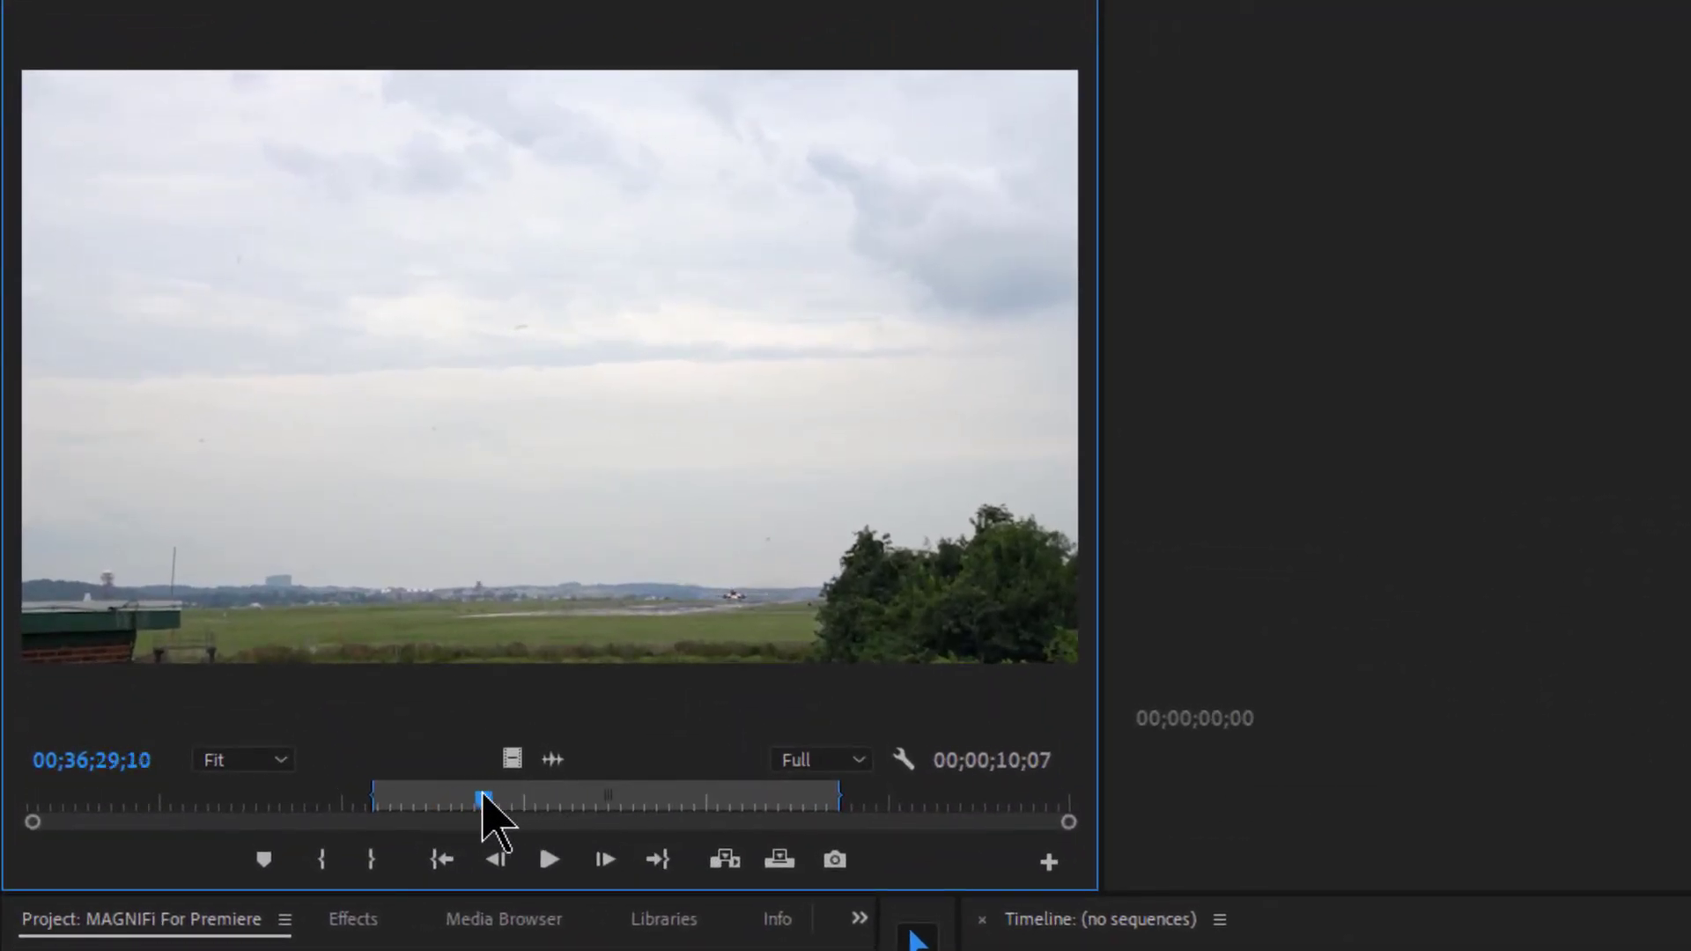
left_click(323, 859)
left_click_drag(483, 802, 883, 799)
left_click(390, 859)
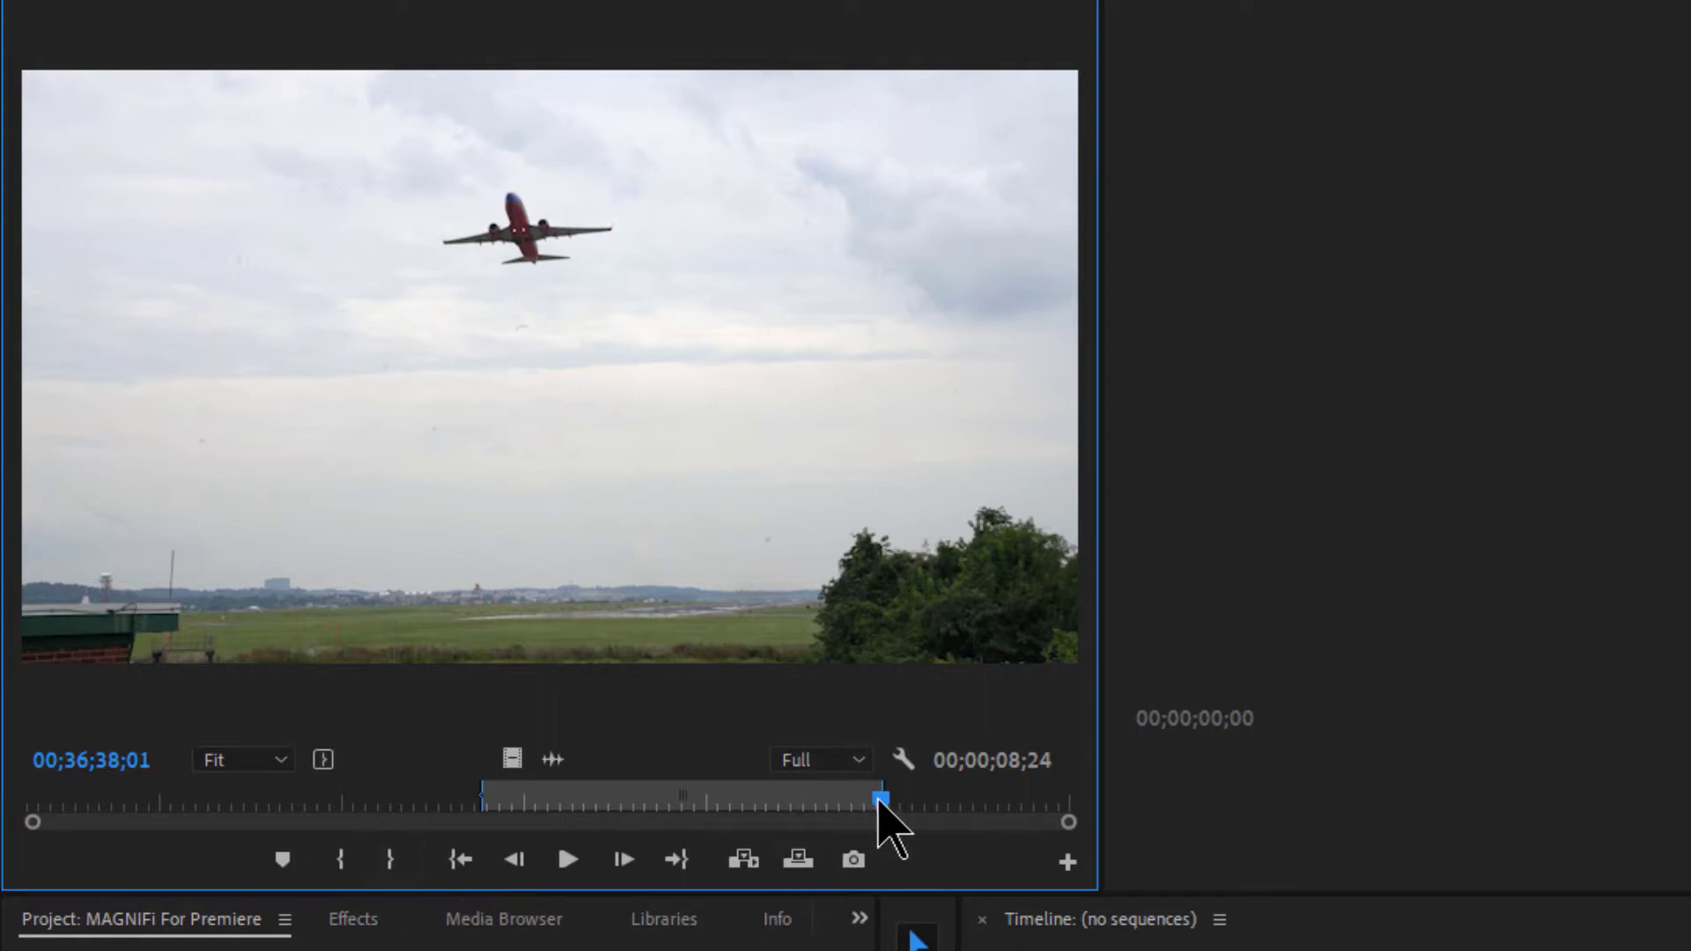
left_click_drag(880, 801, 494, 803)
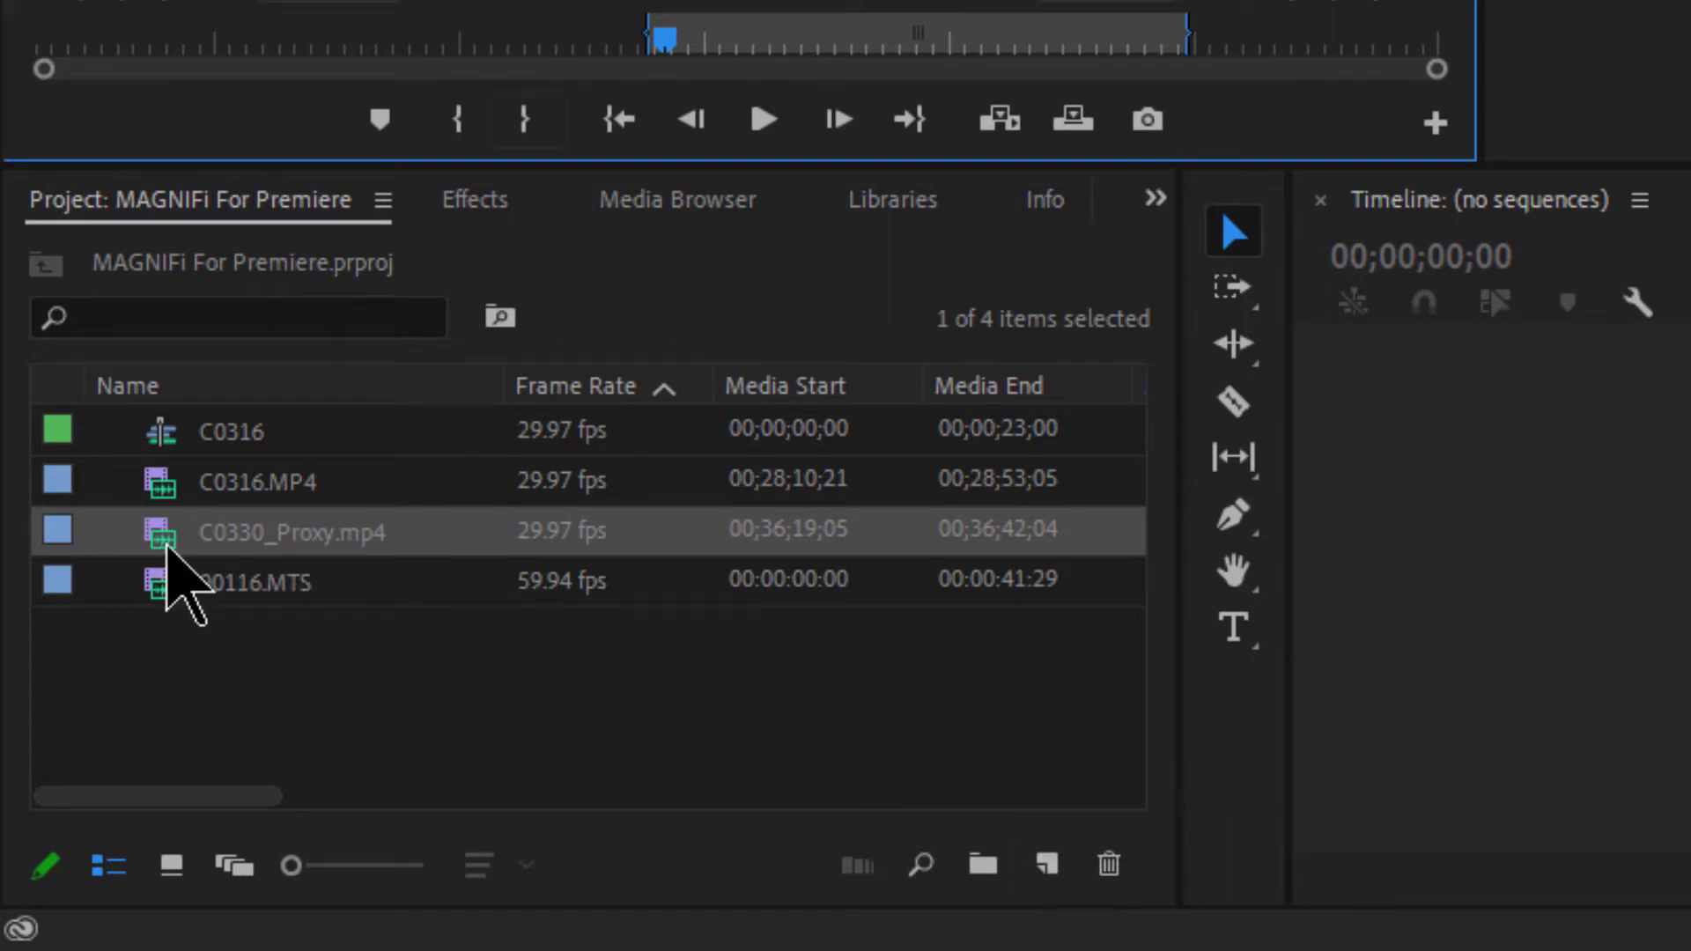
- Create a matching C0330_Proxy sequence from the trimmed airport clip
left_click_drag(168, 553, 1046, 874)
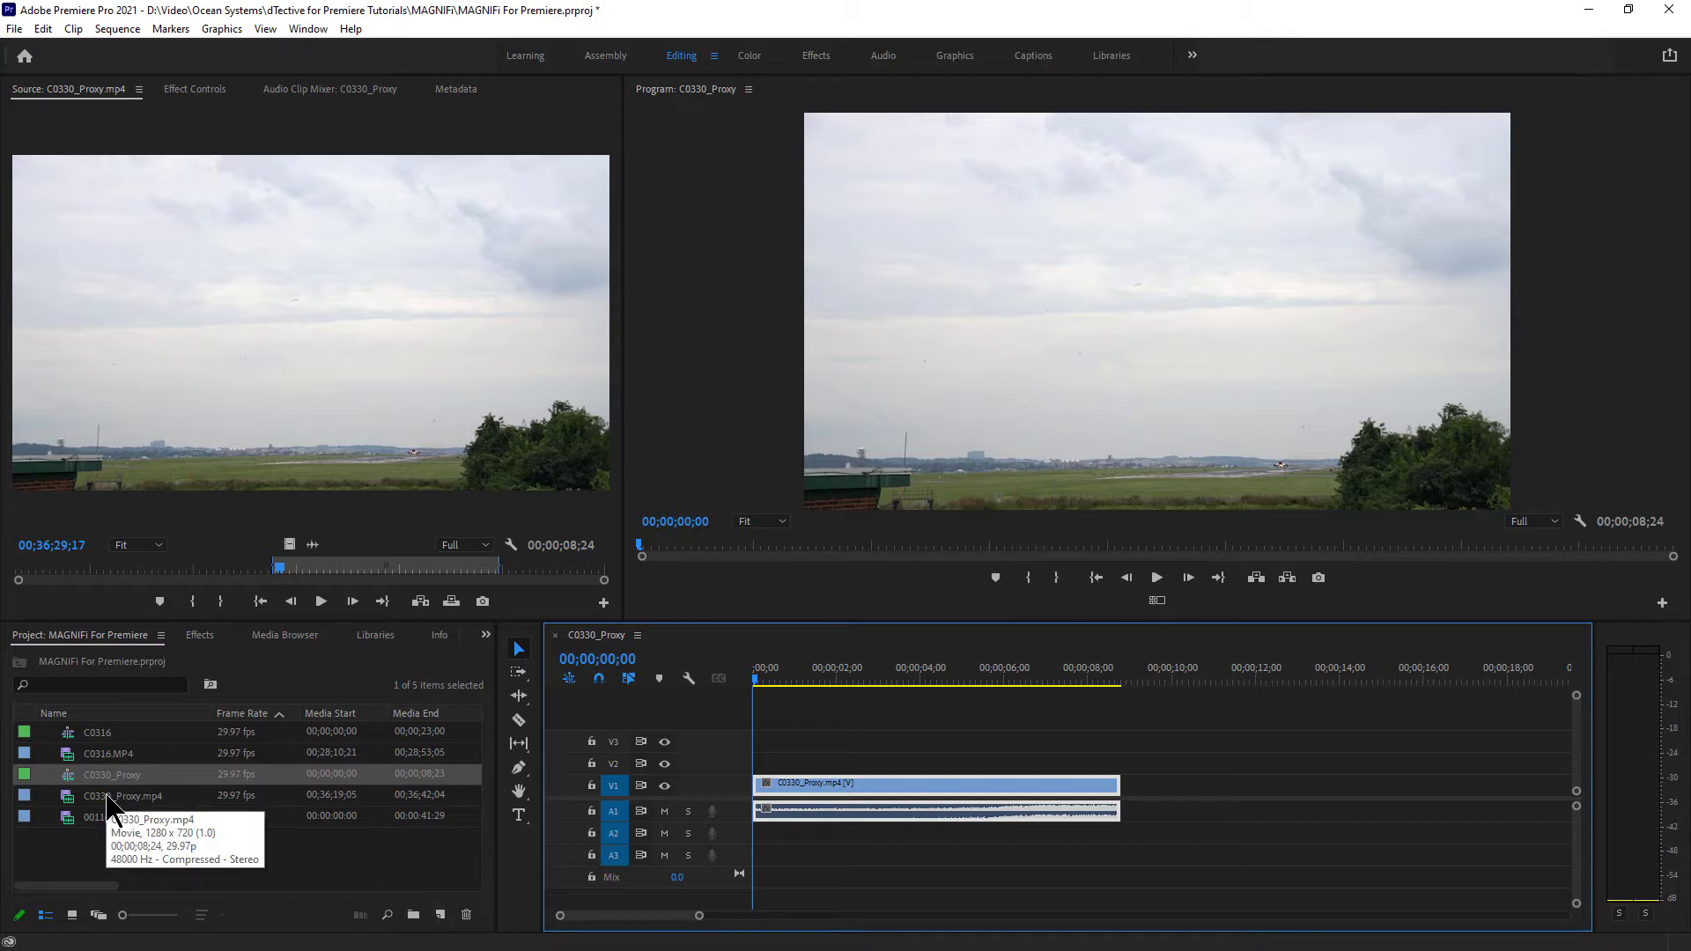
left_click(215, 643)
left_click(200, 636)
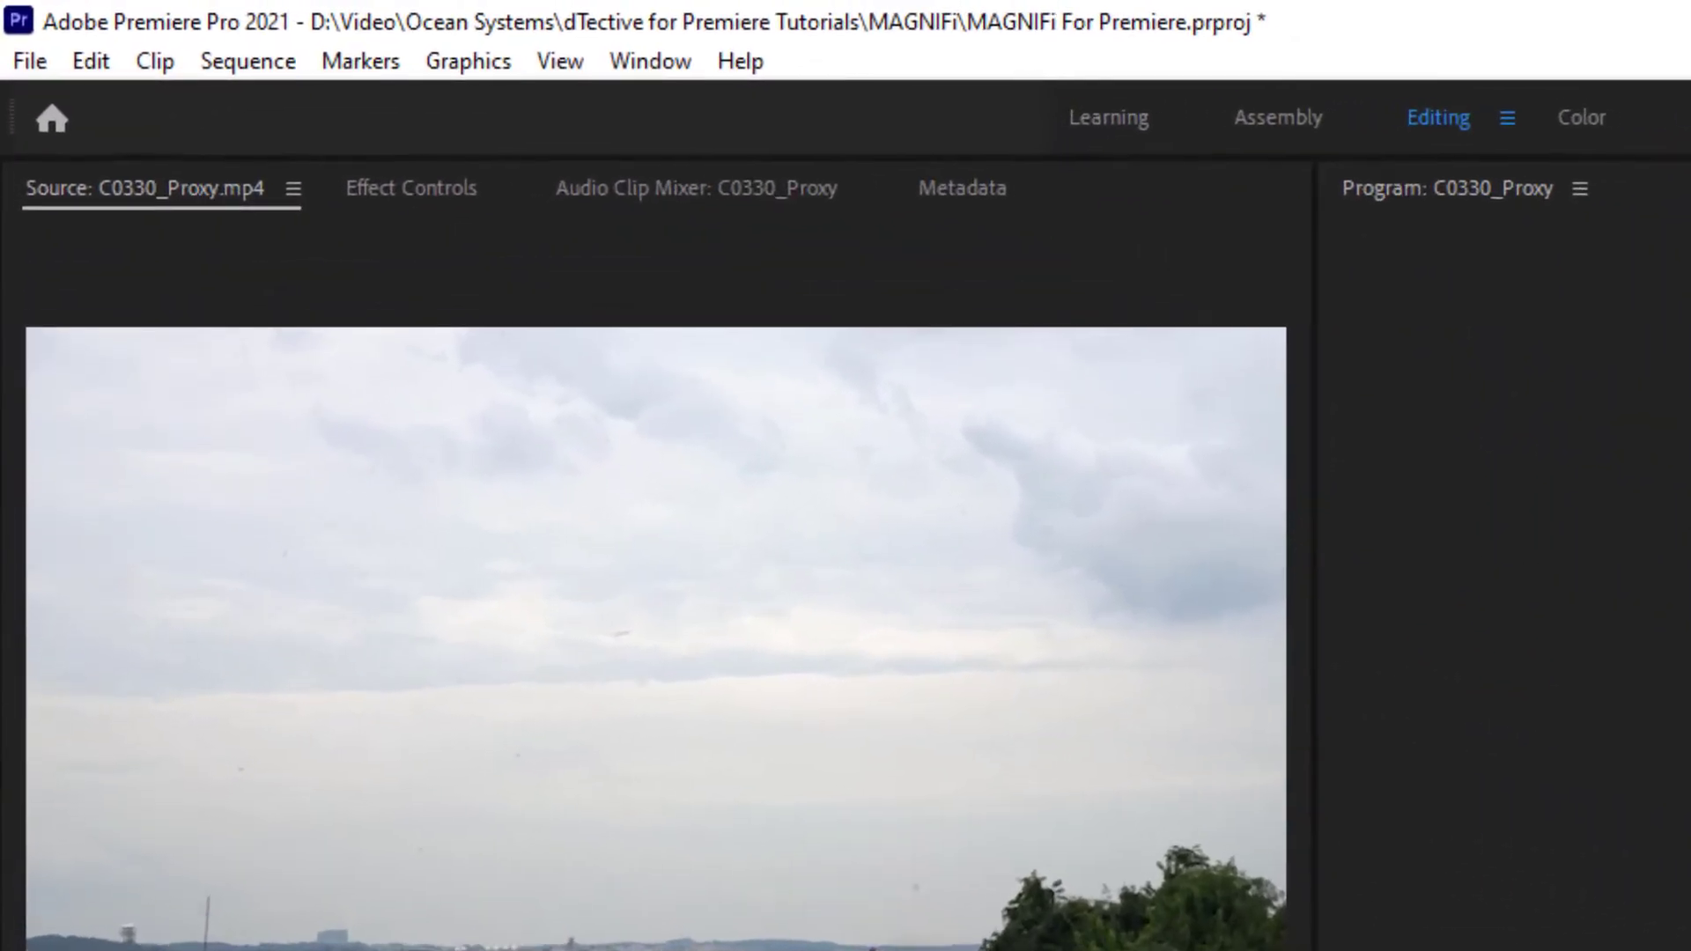
- Apply the Video Effects > DTective > MAGNIFi effect to the airport clip on V1
left_click(665, 64)
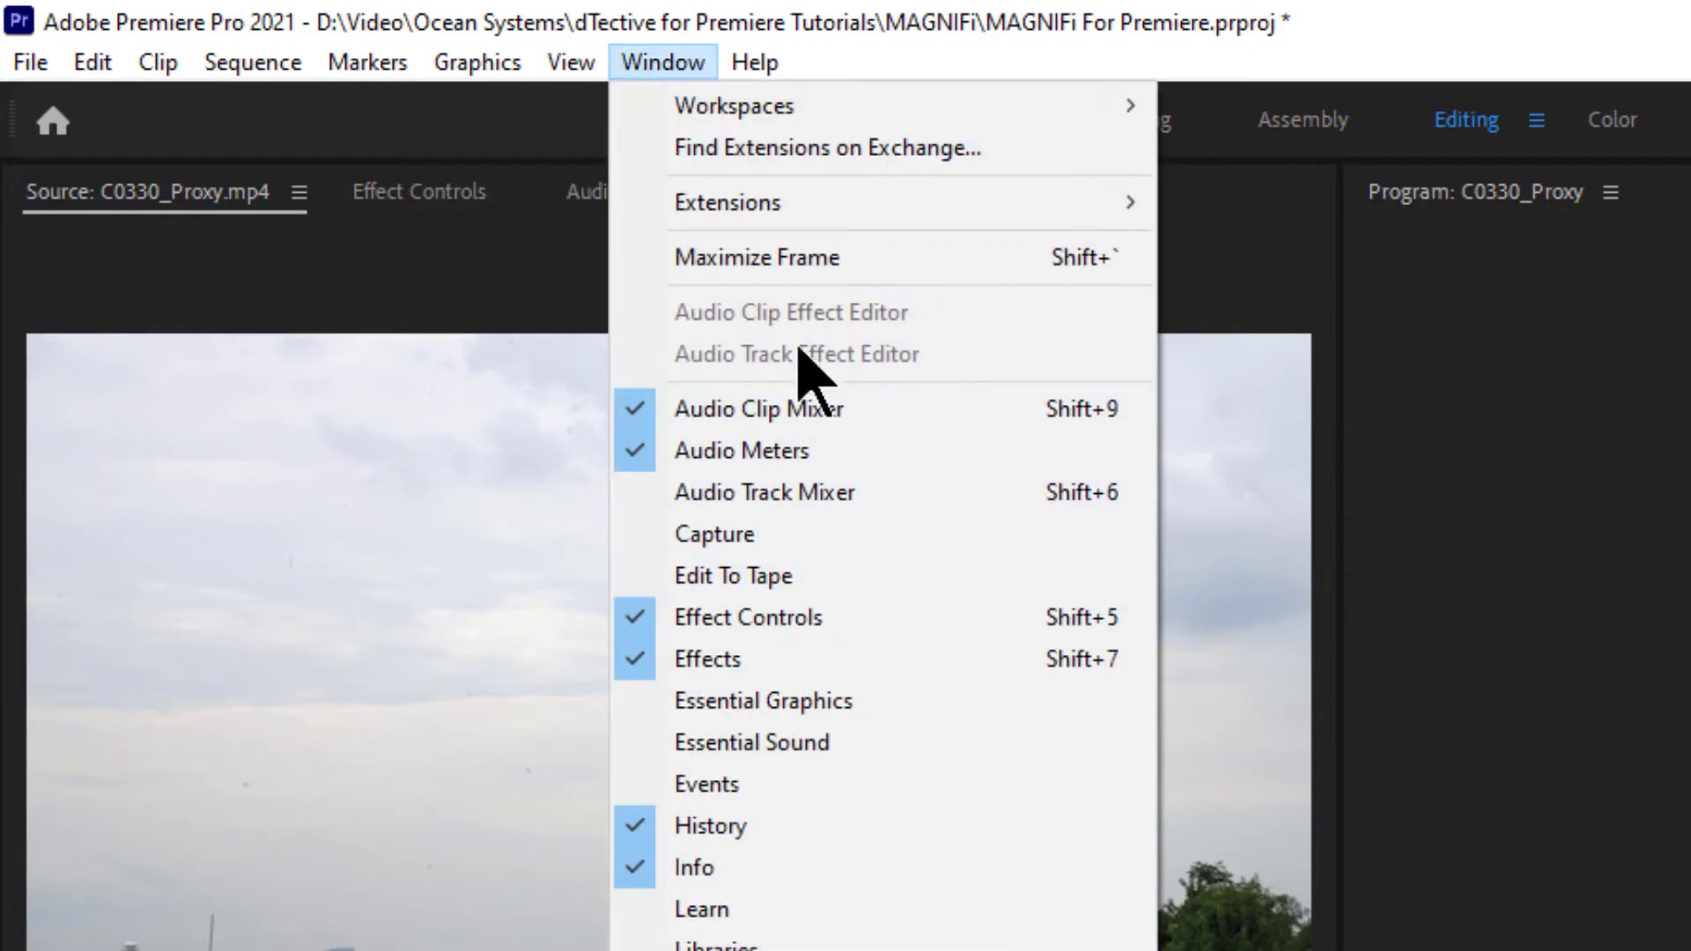
left_click(647, 669)
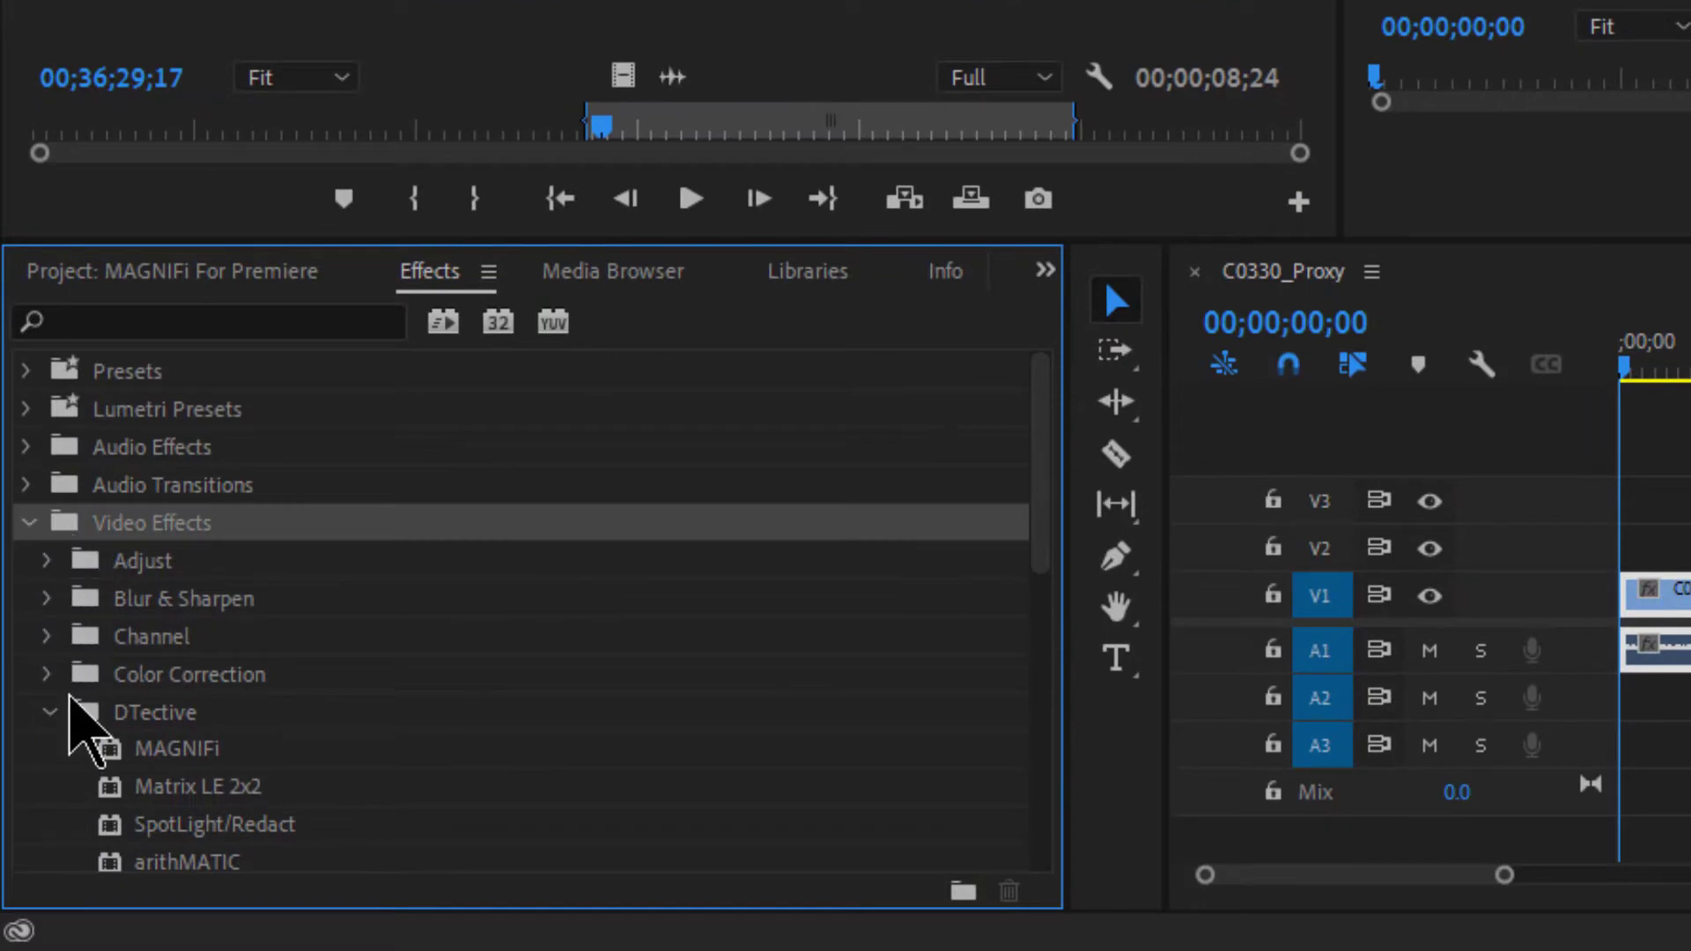
left_click(82, 712)
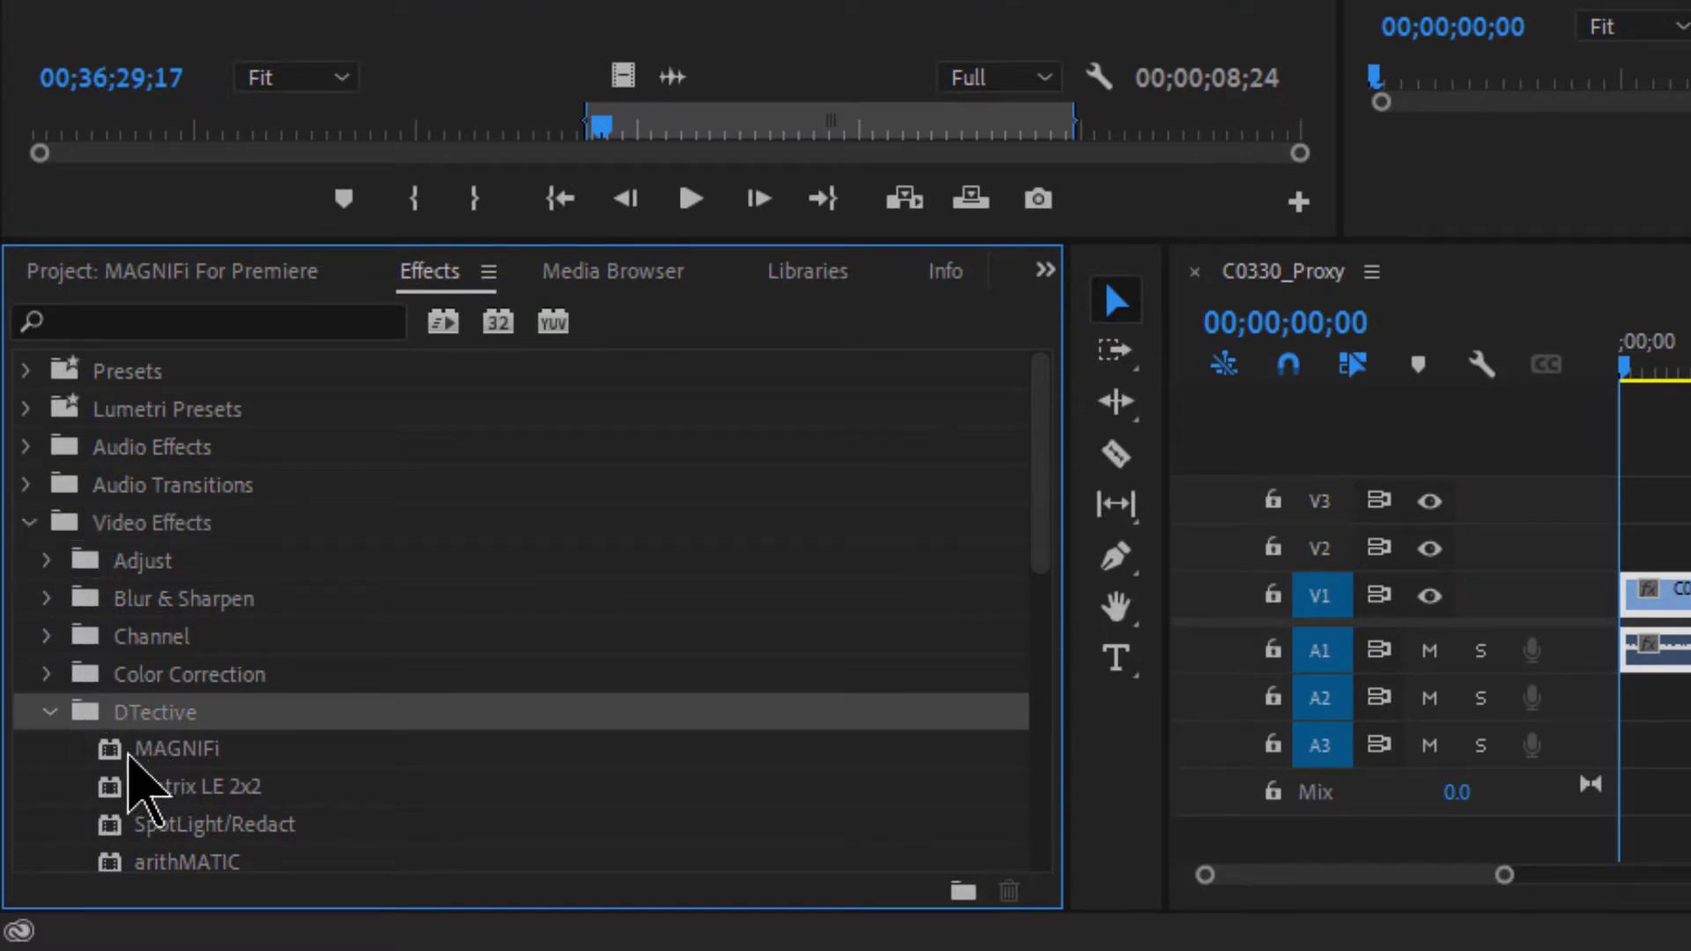
left_click(126, 751)
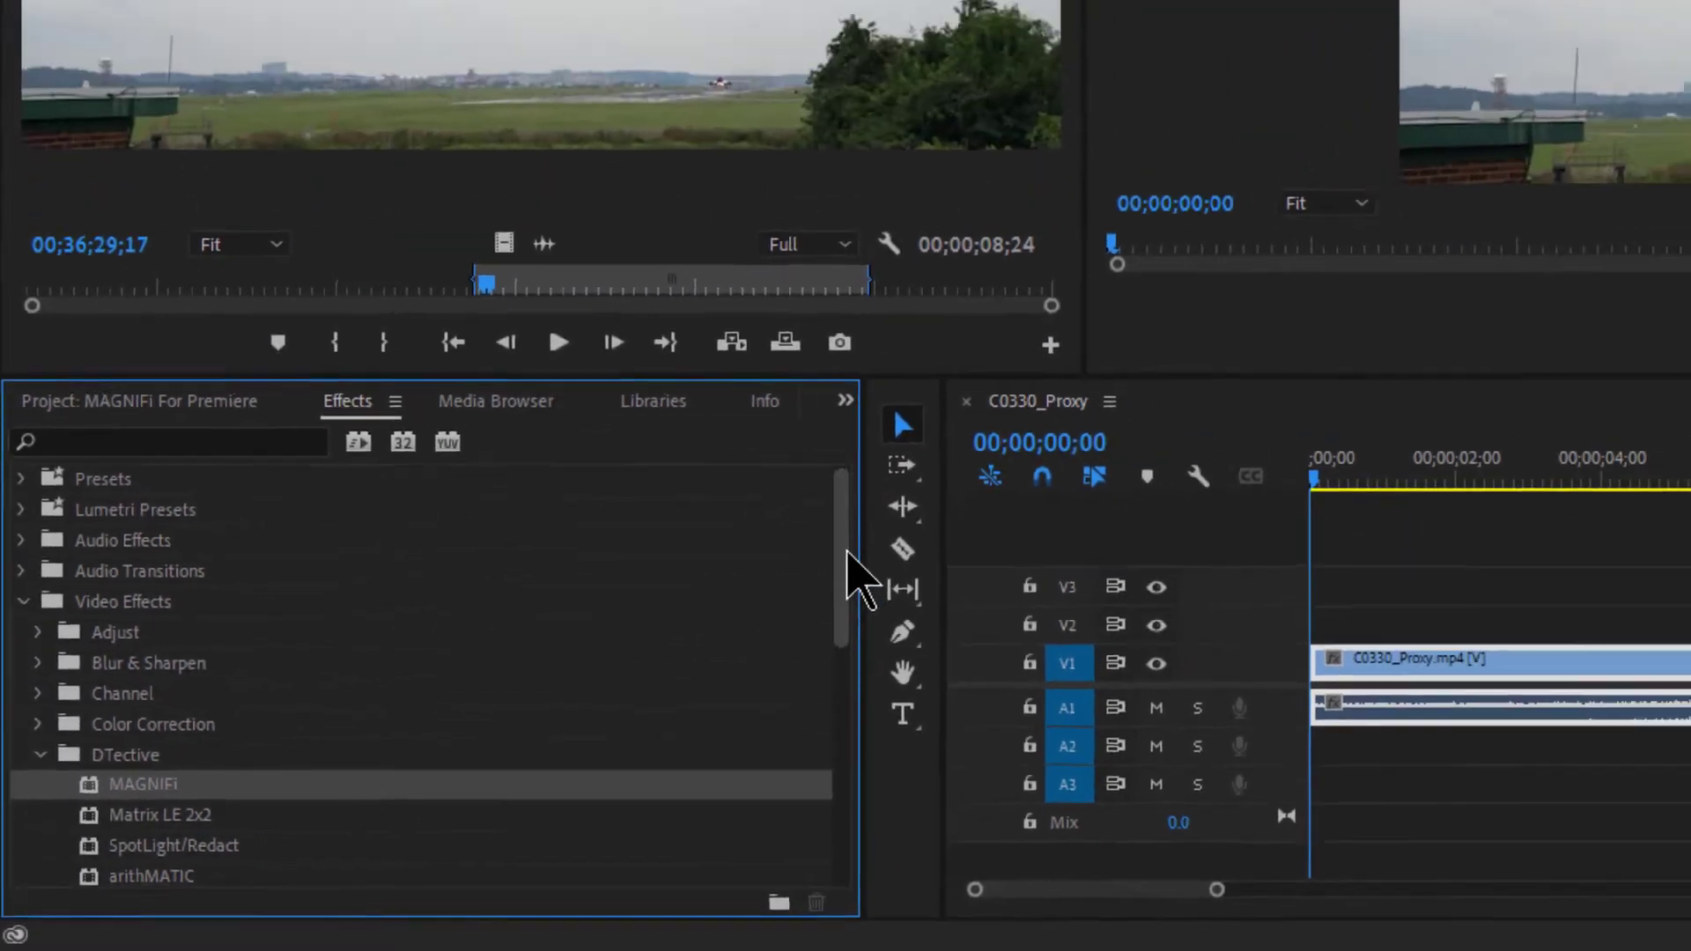
scroll(1040, 502, "down", 3)
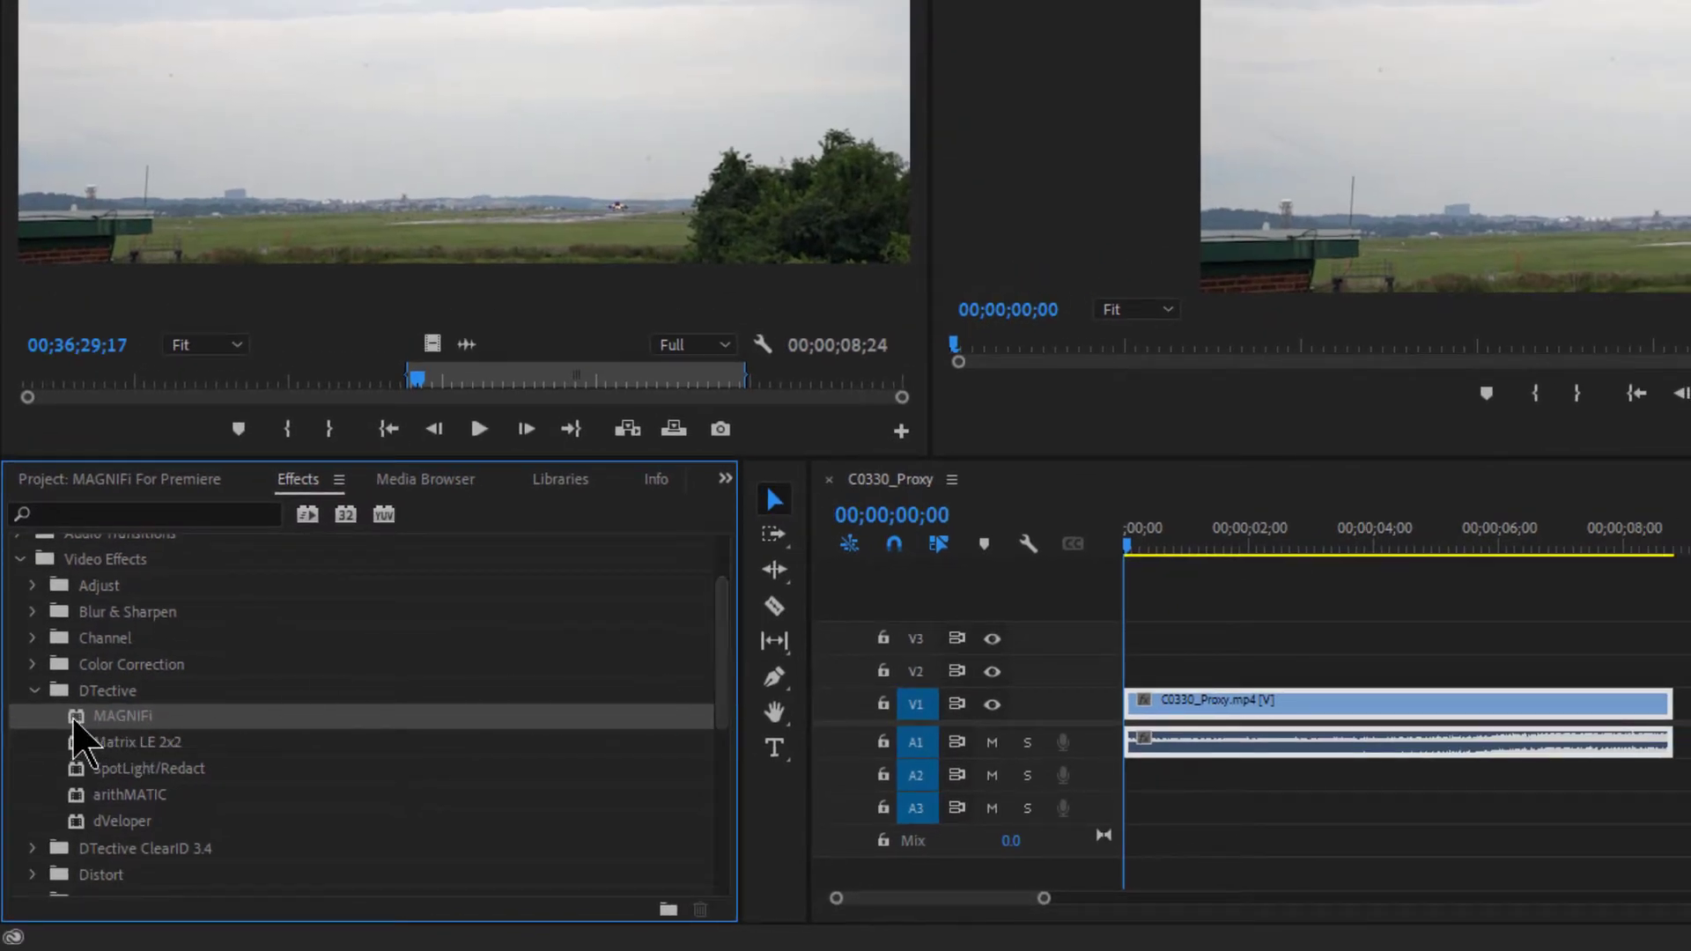
left_click_drag(74, 722, 1242, 716)
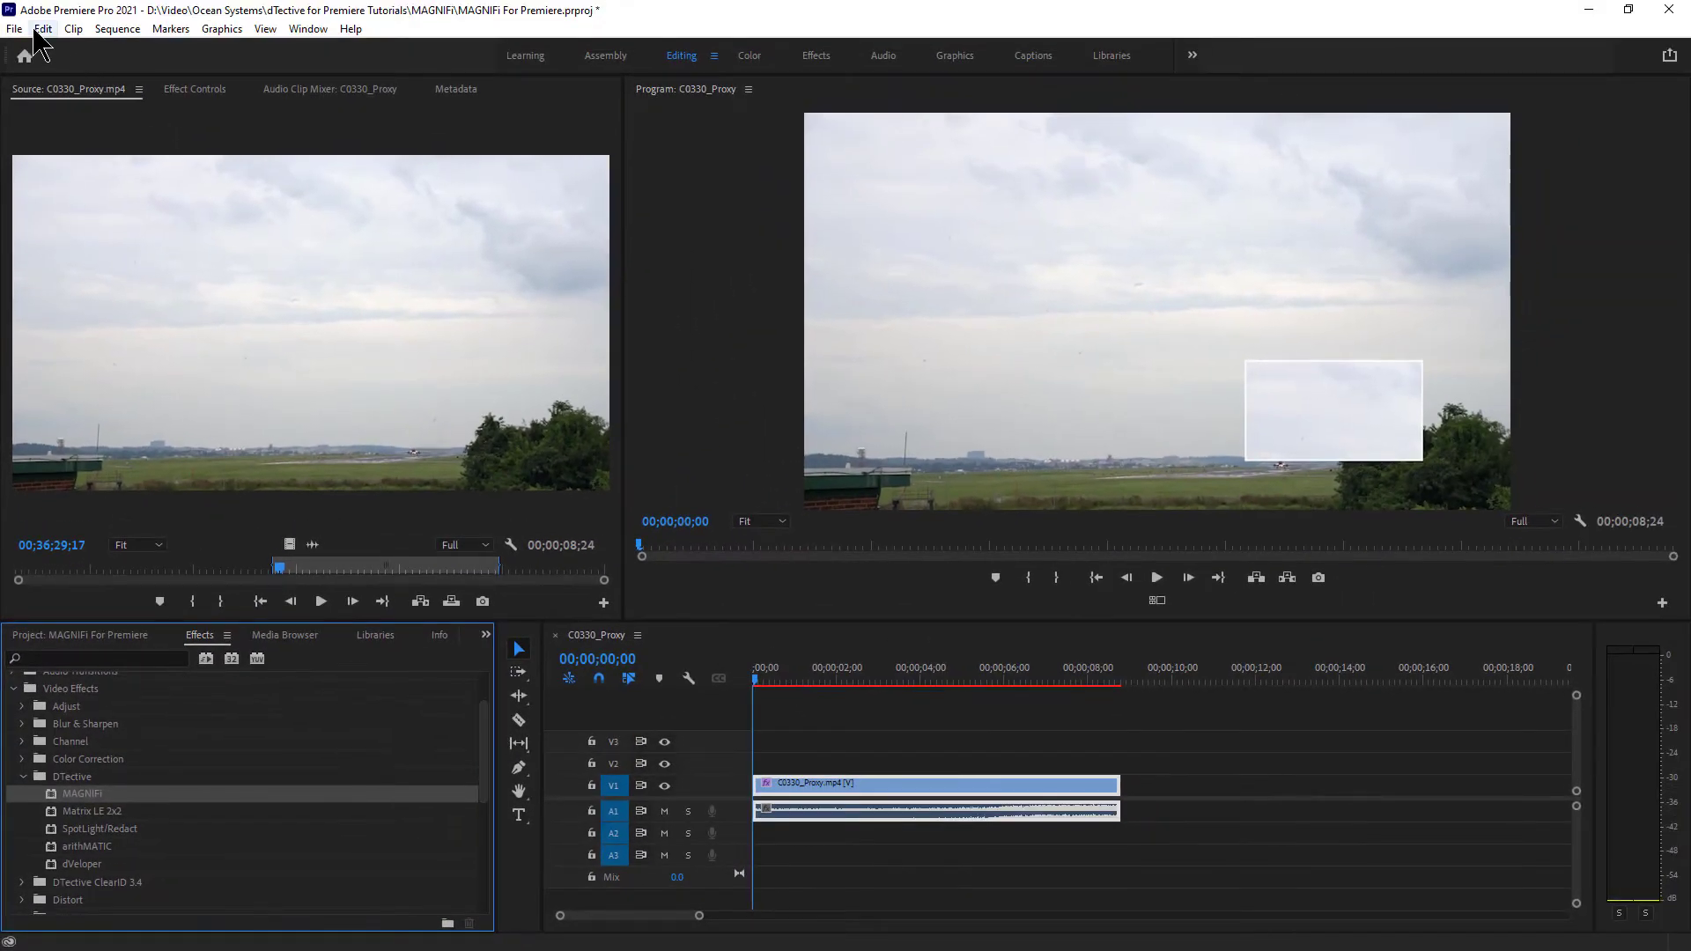
left_click(36, 29)
left_click(51, 47)
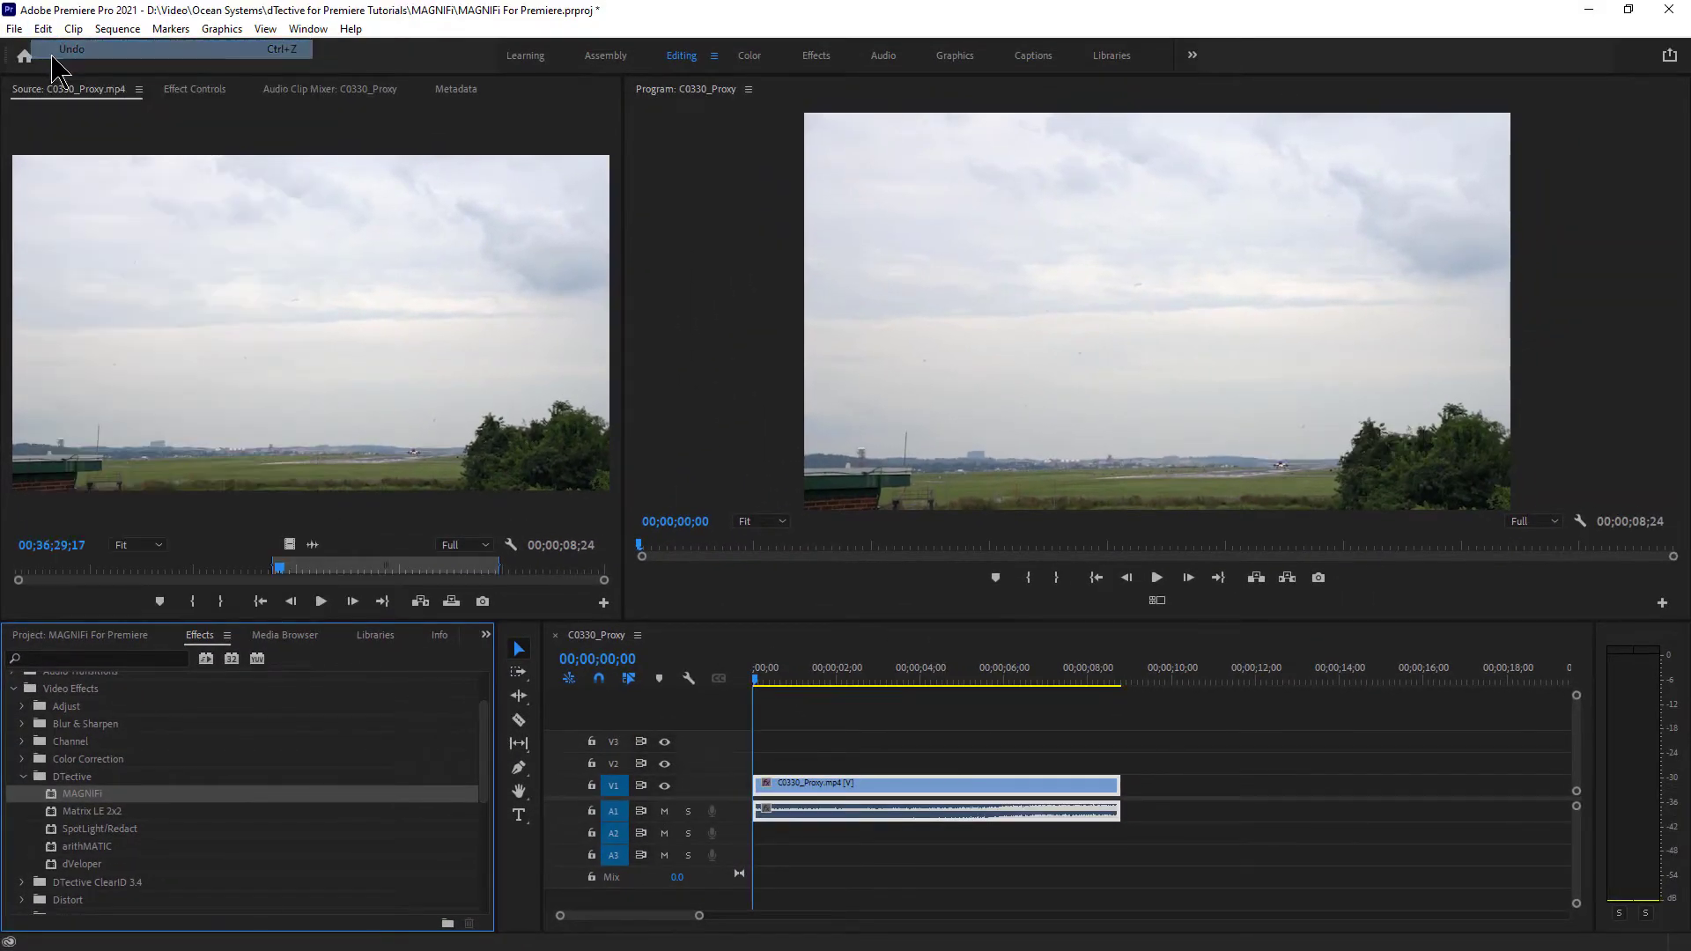
double_click(51, 795)
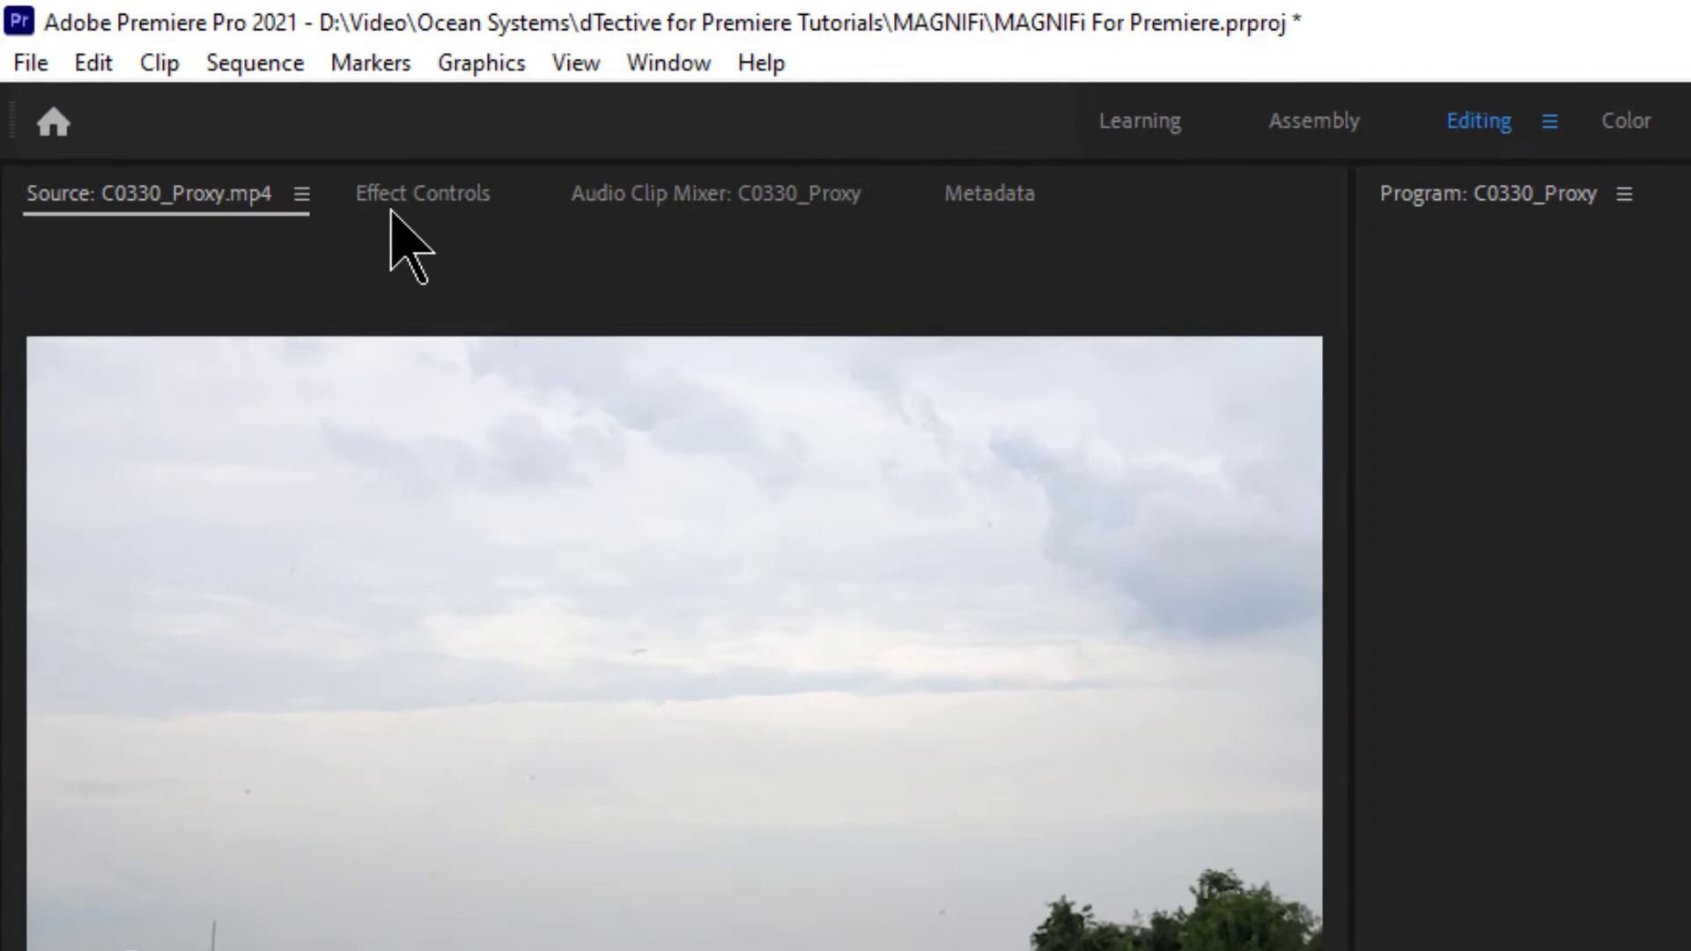
- Show MAGNIFi's Effect Controls parameters and its target and output handles on the program view
left_click(190, 93)
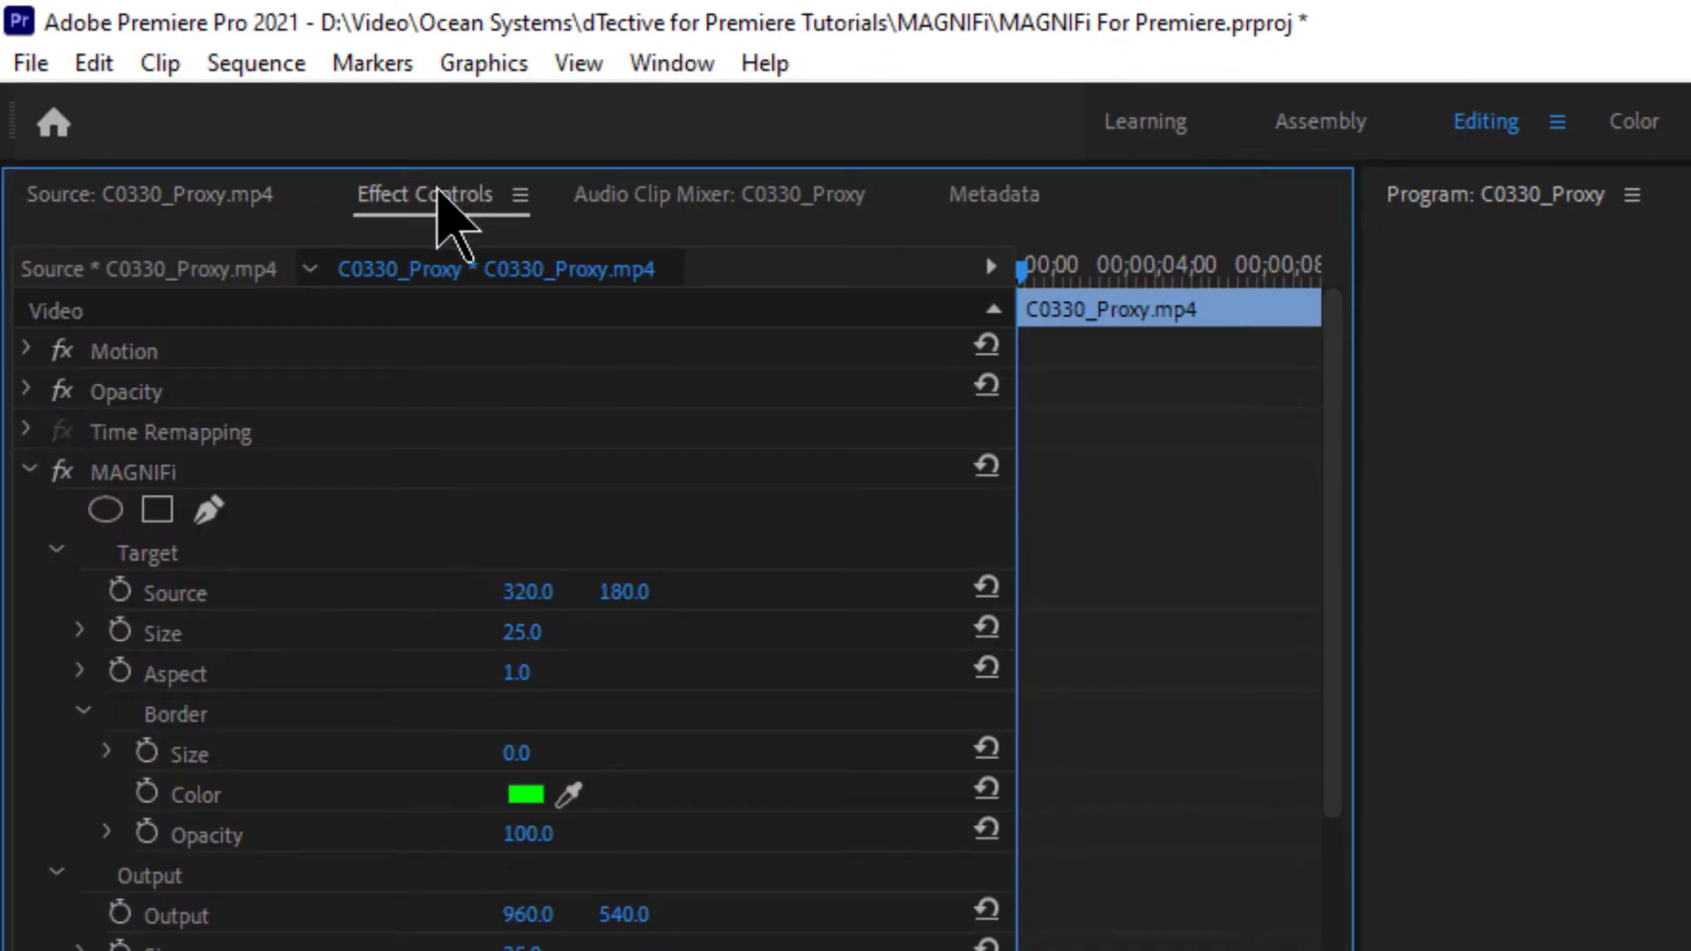
left_click(674, 79)
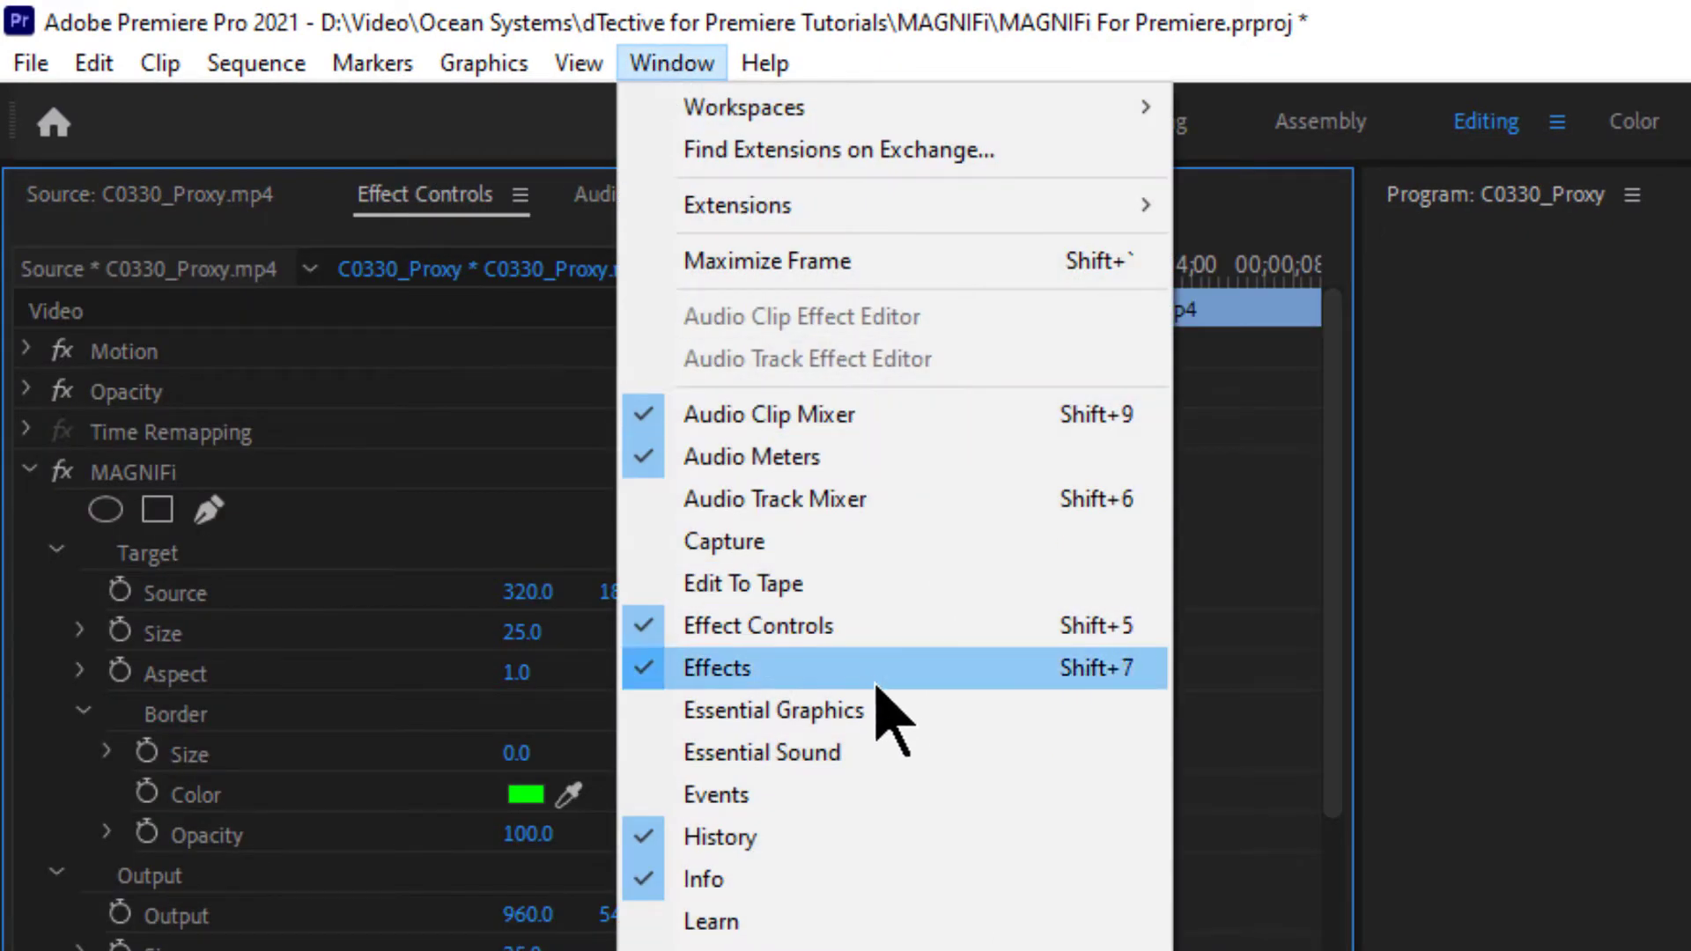
left_click(921, 637)
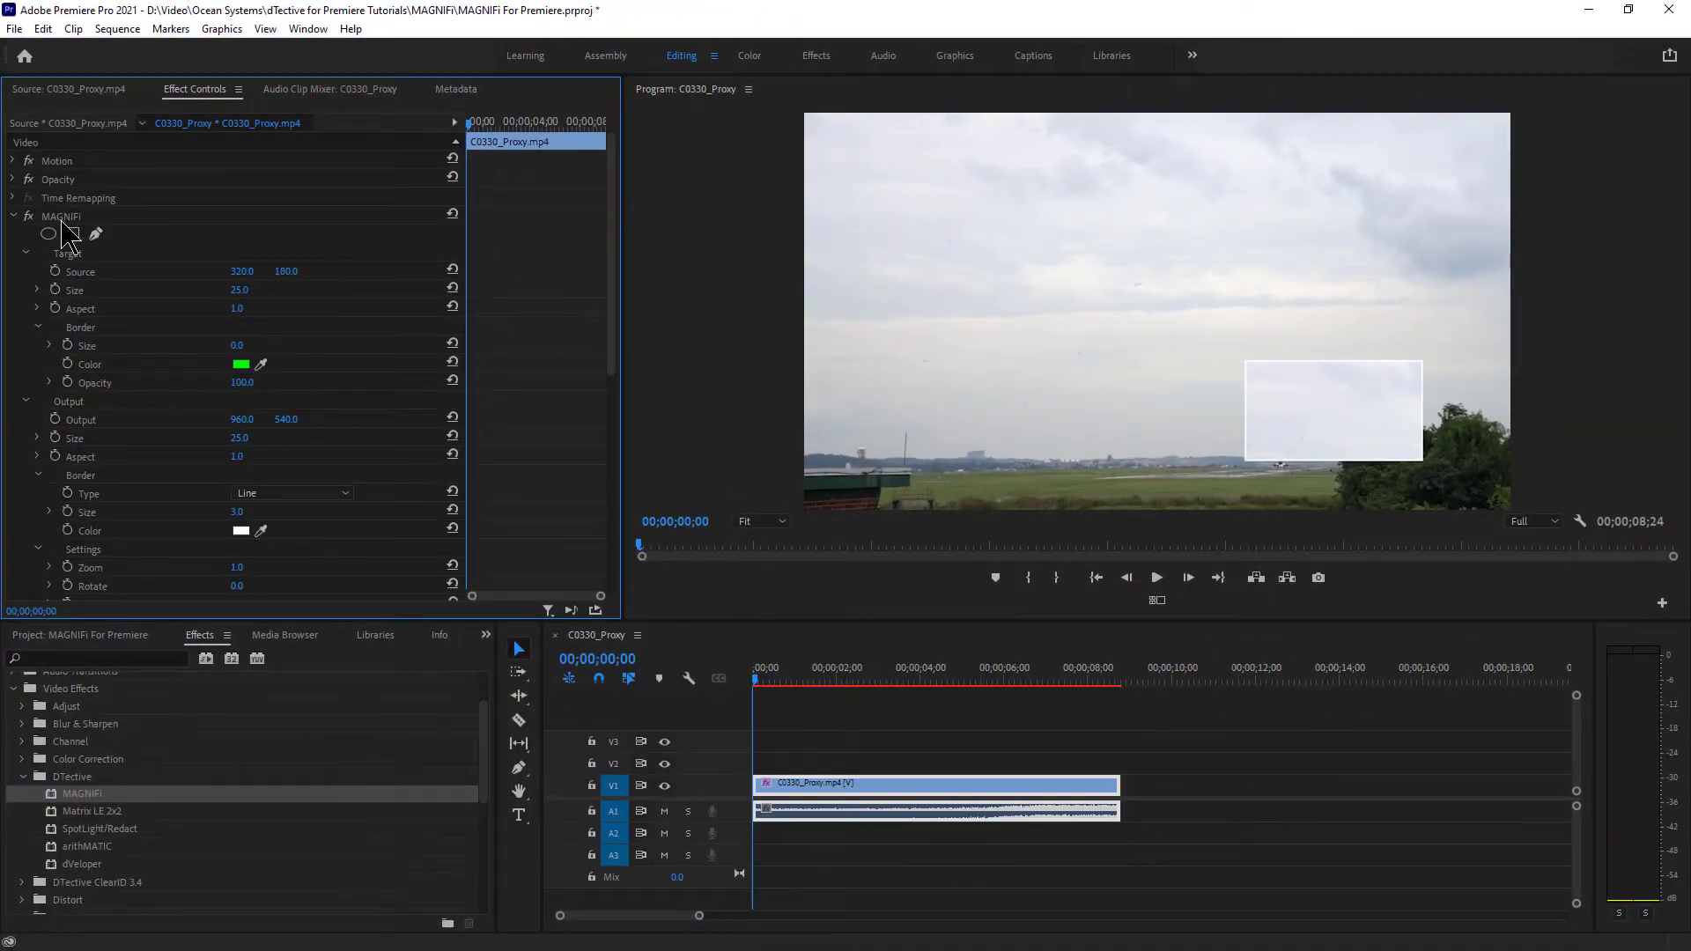
left_click(62, 221)
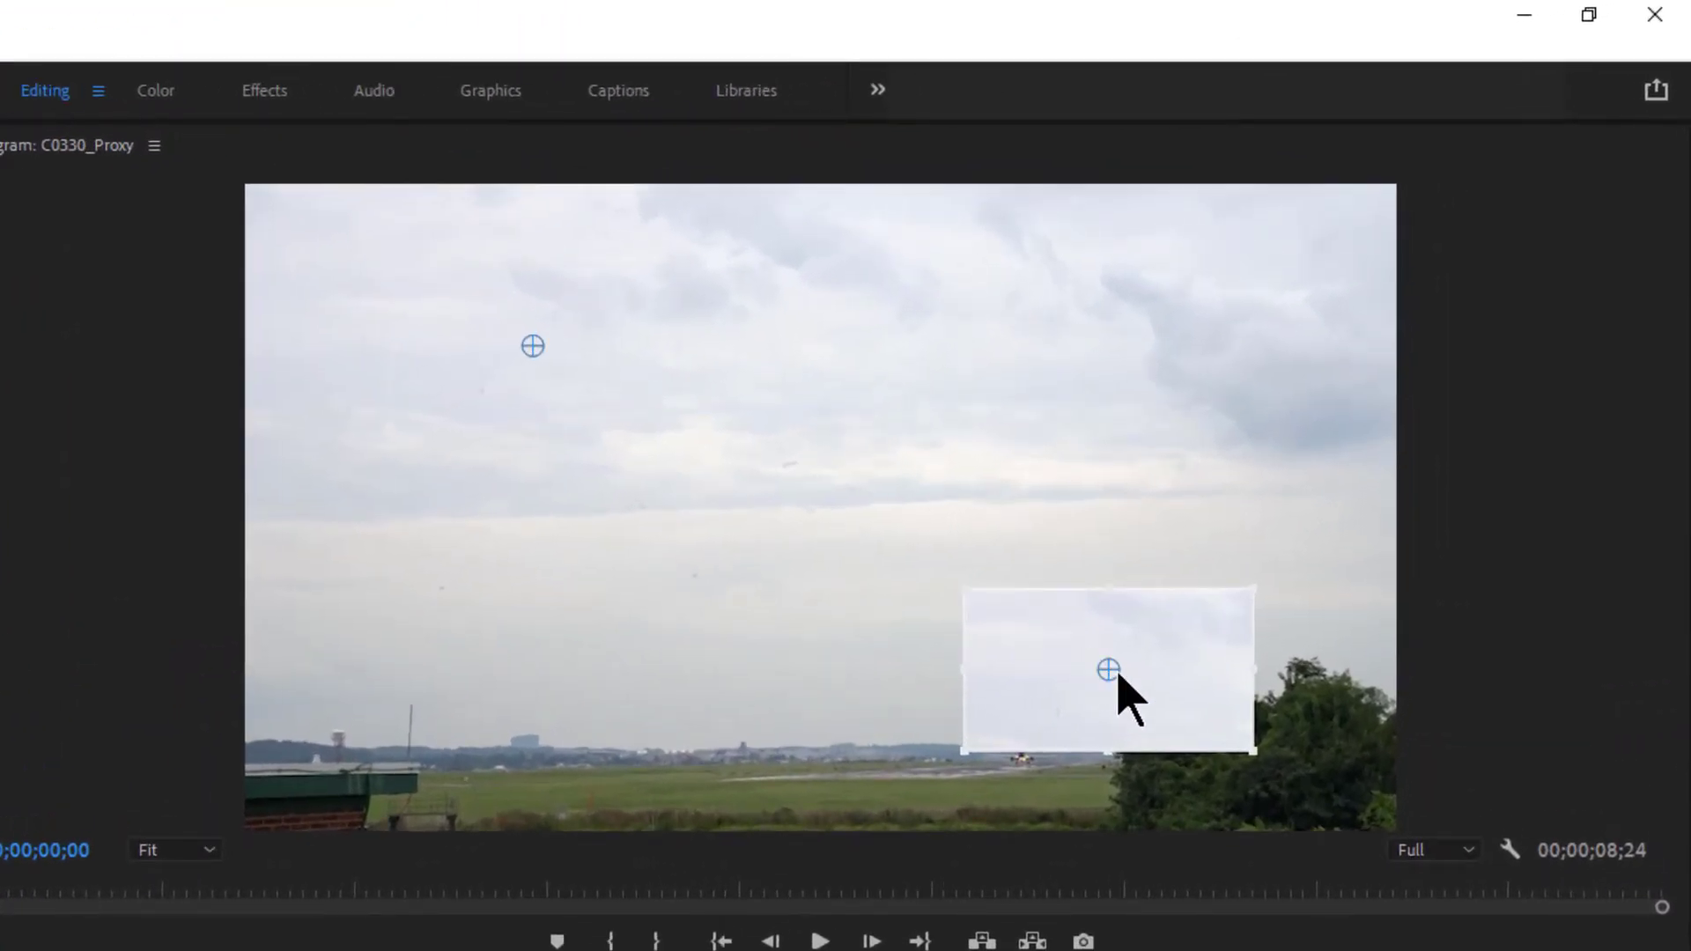
- Move the inset into the sky and aim a tightened target box at the runway plane
left_click_drag(1108, 671, 1187, 315)
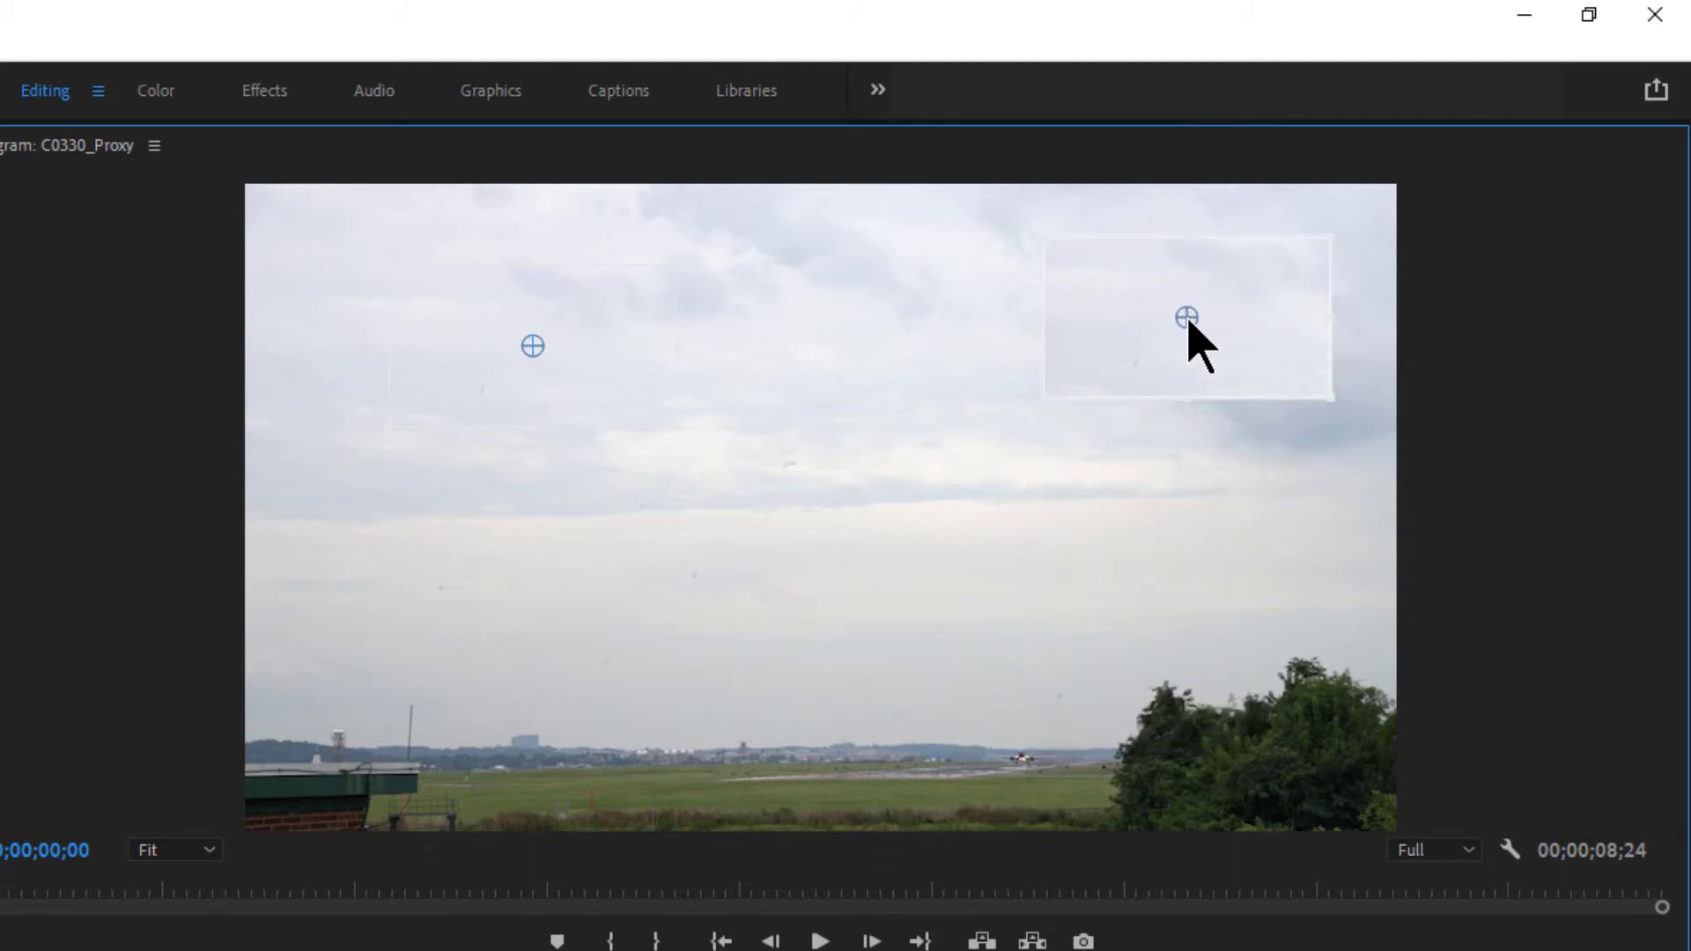
left_click_drag(530, 347, 1024, 741)
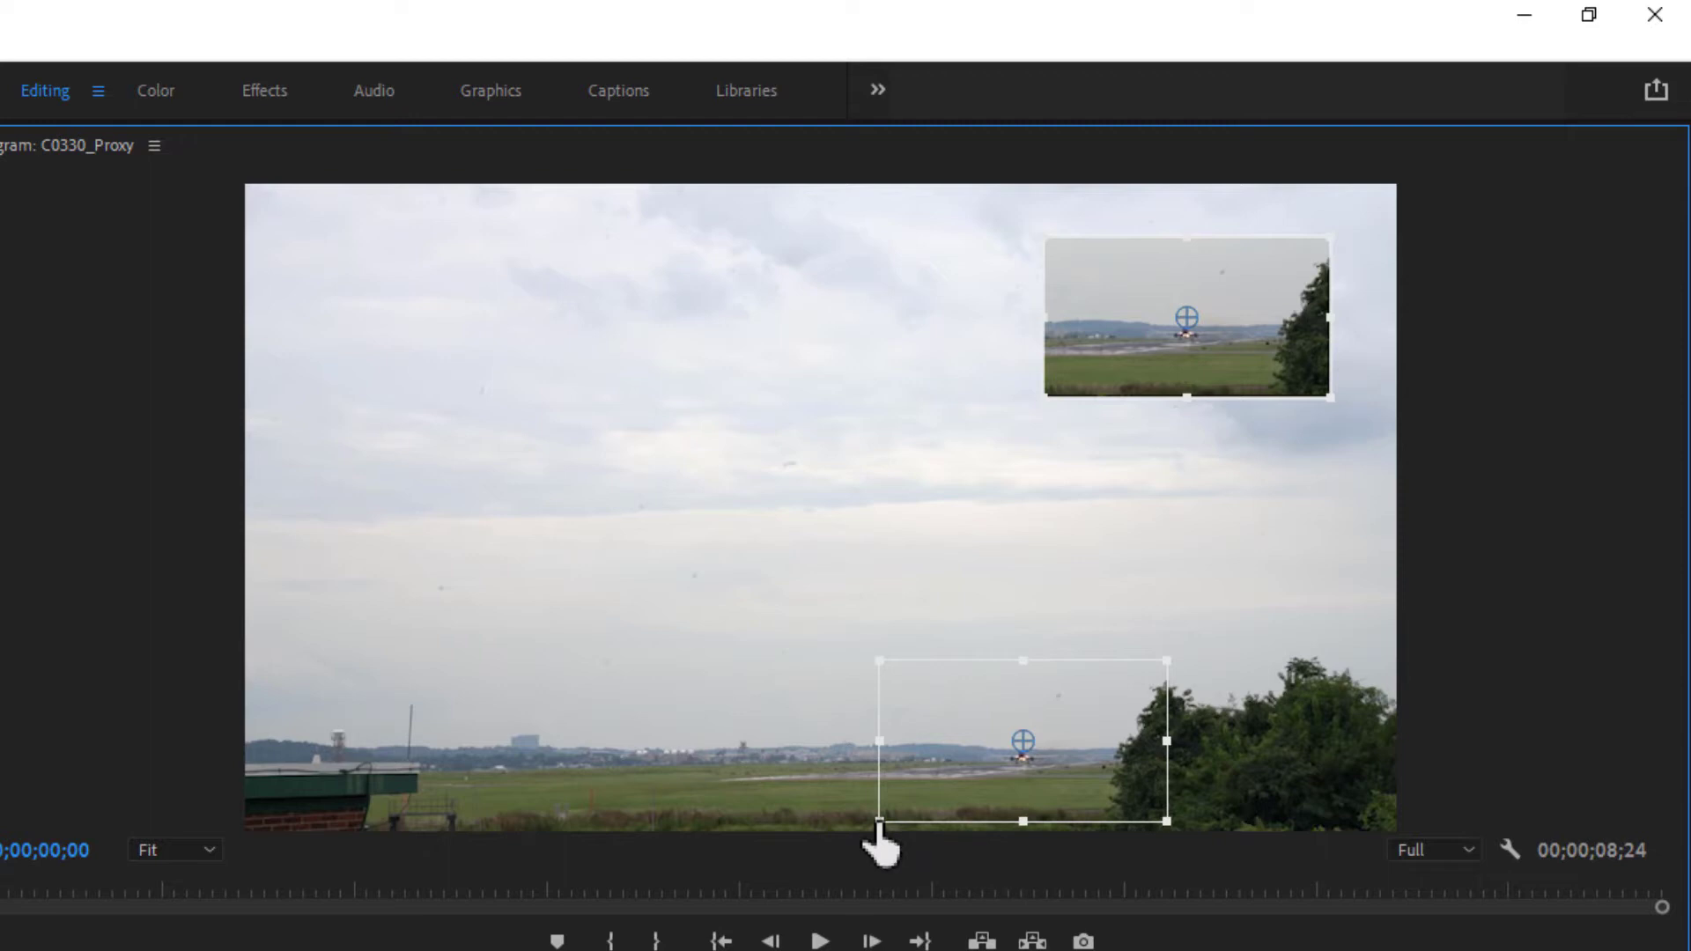
left_click_drag(879, 824, 1024, 750)
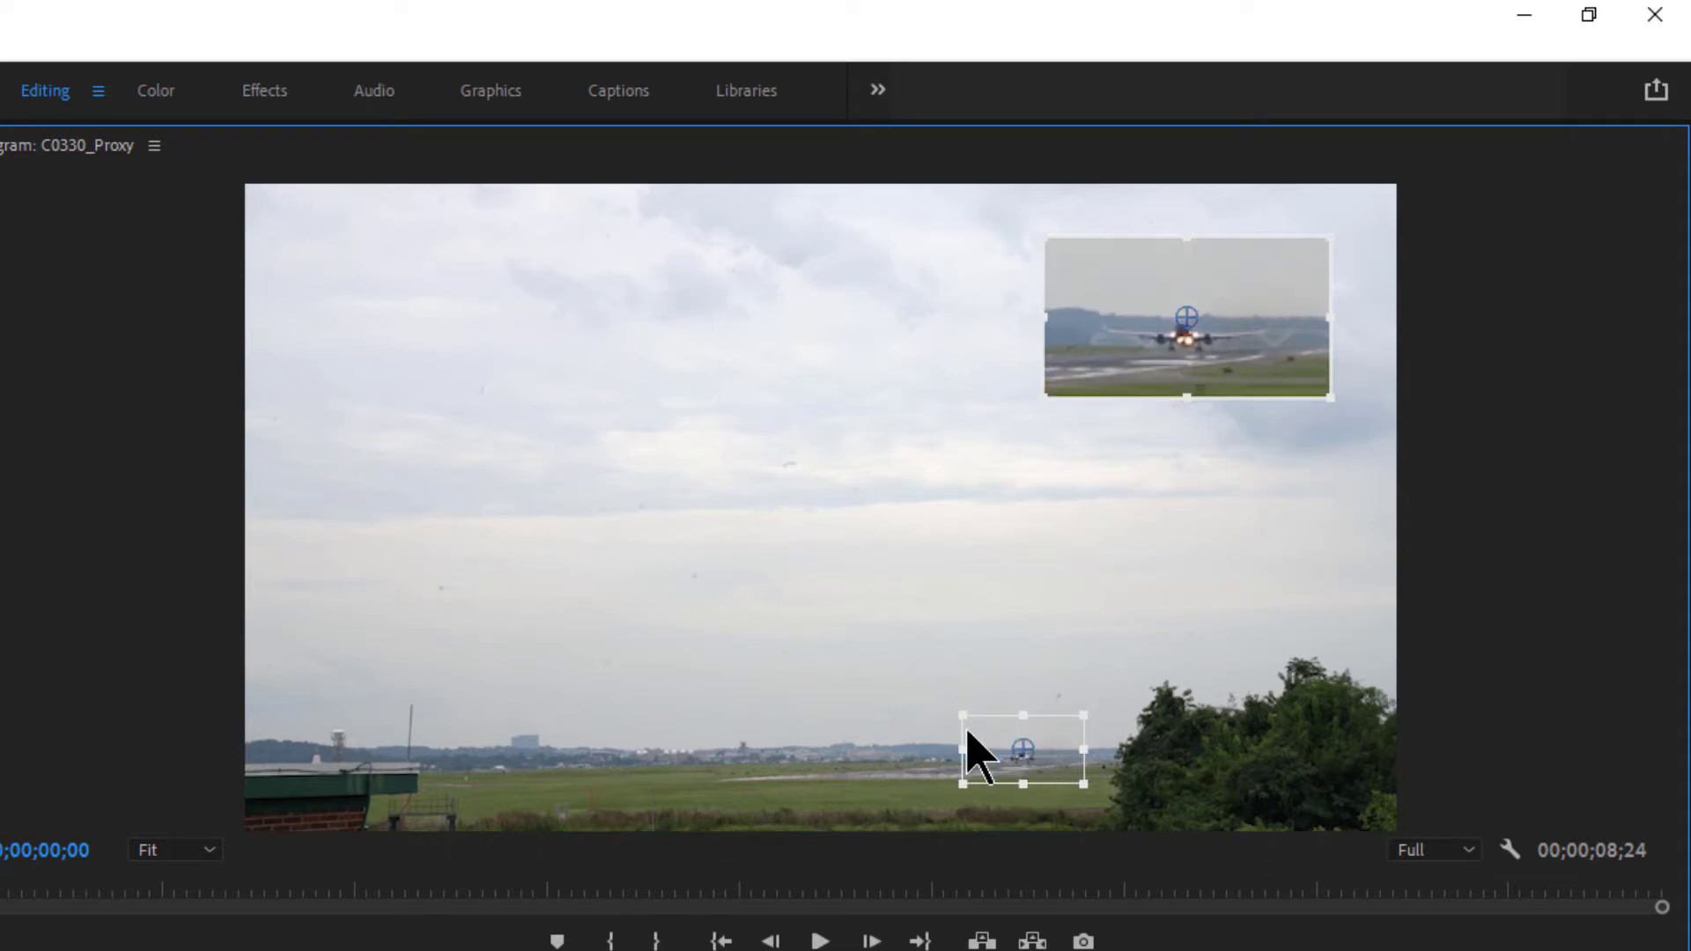
- Move the magnified inset to the frame's upper left and enlarge it
left_click_drag(1189, 329, 1155, 329)
mouse_move(436, 289)
left_mouse_down()
mouse_move(426, 320)
mouse_move(445, 329)
mouse_move(452, 307)
left_mouse_up()
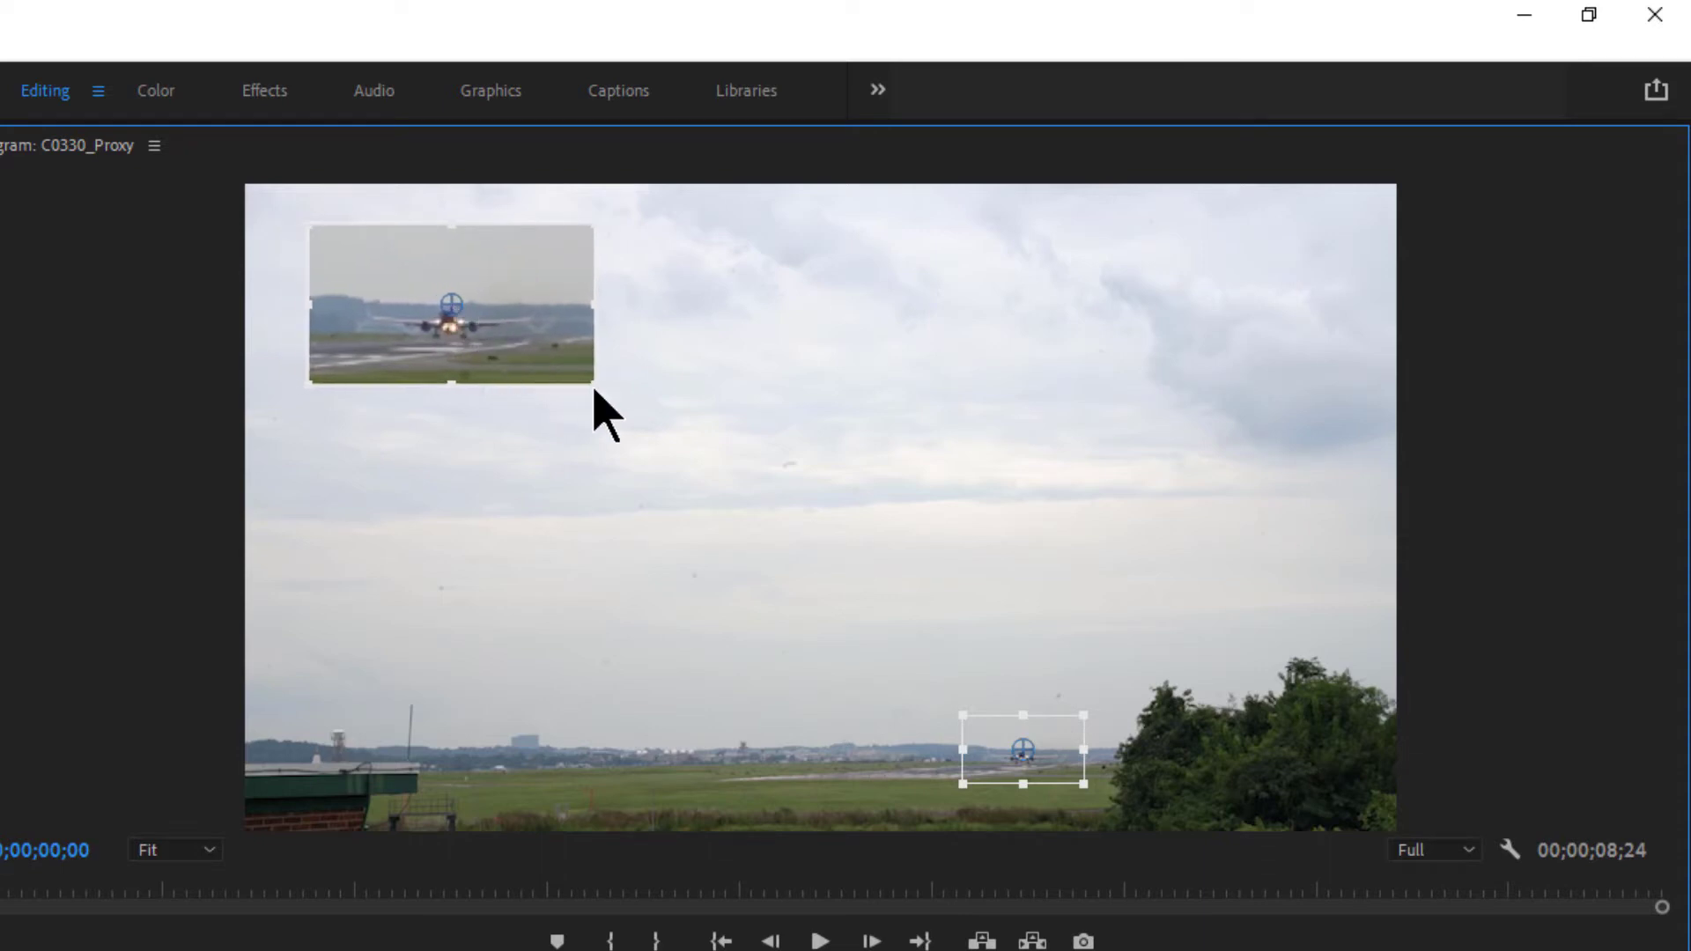
left_click_drag(592, 385, 652, 454)
left_click_drag(461, 319, 520, 360)
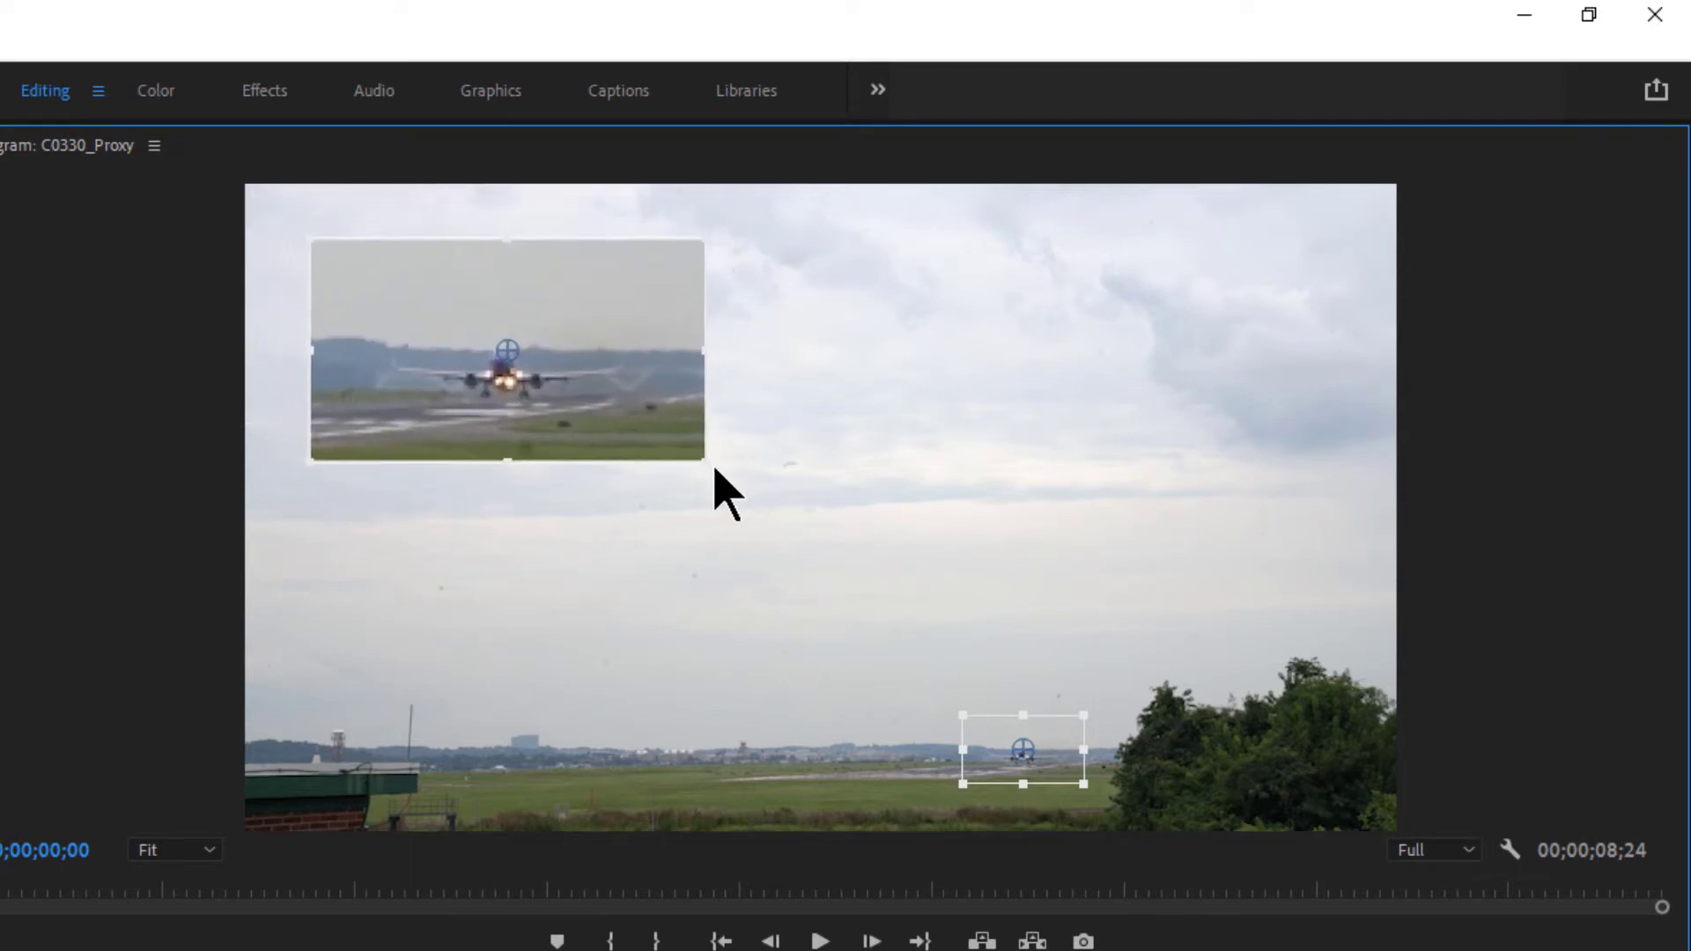
mouse_move(711, 468)
left_mouse_down()
mouse_move(744, 492)
mouse_move(731, 478)
left_mouse_up()
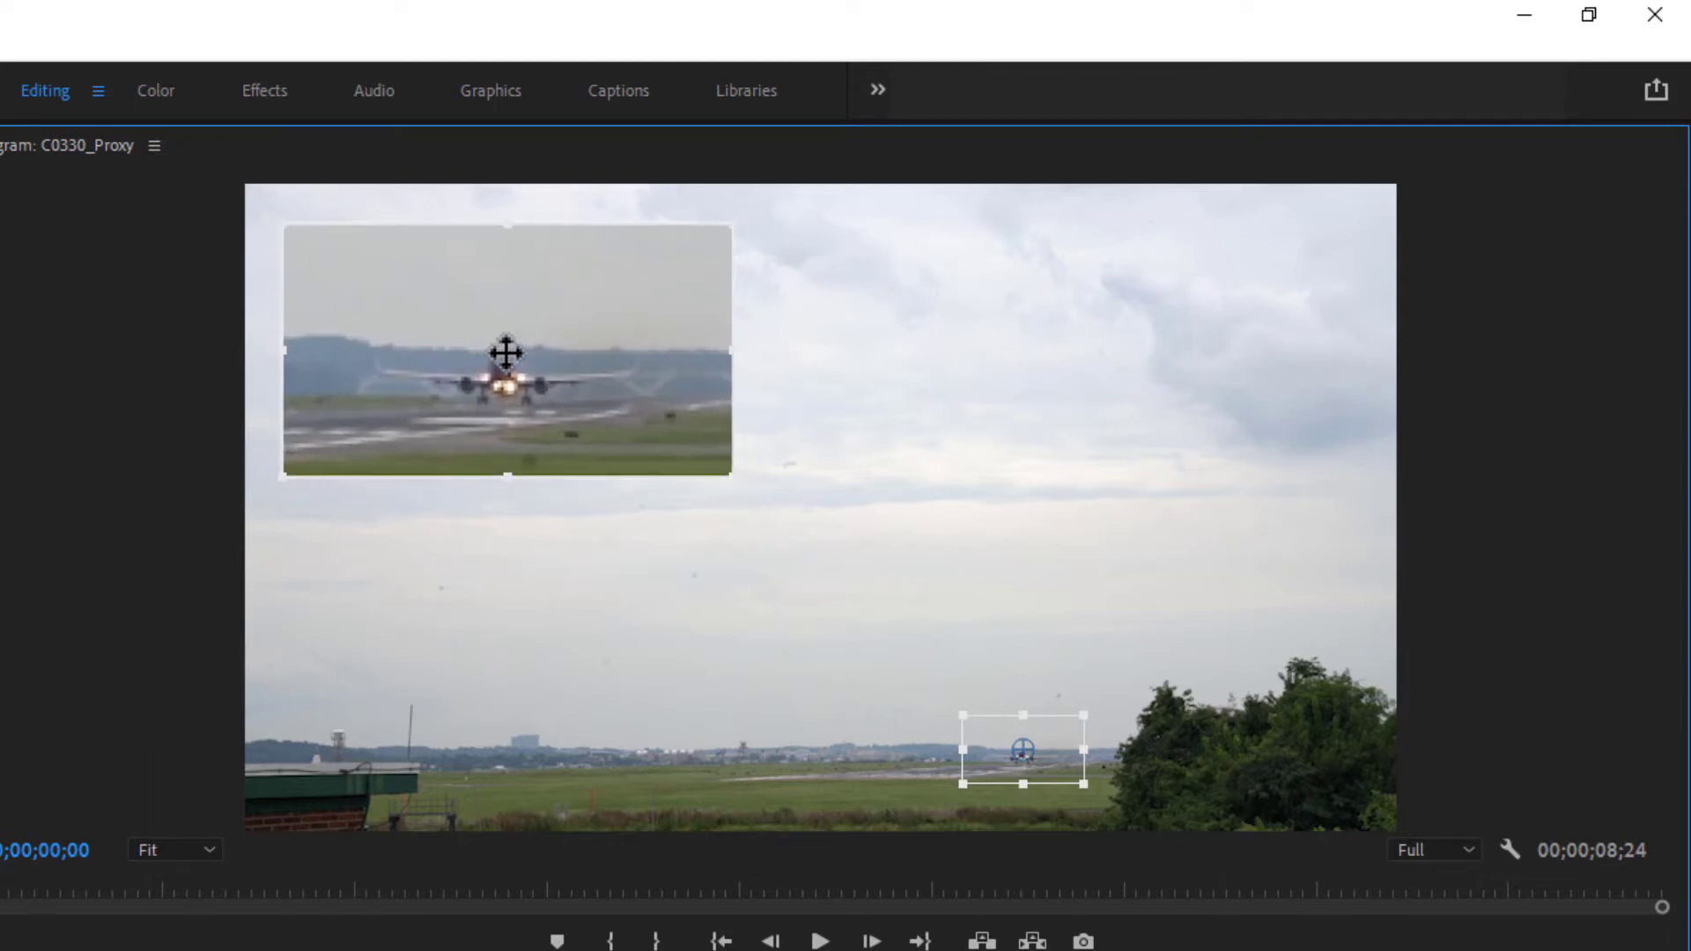
left_click_drag(508, 352, 490, 336)
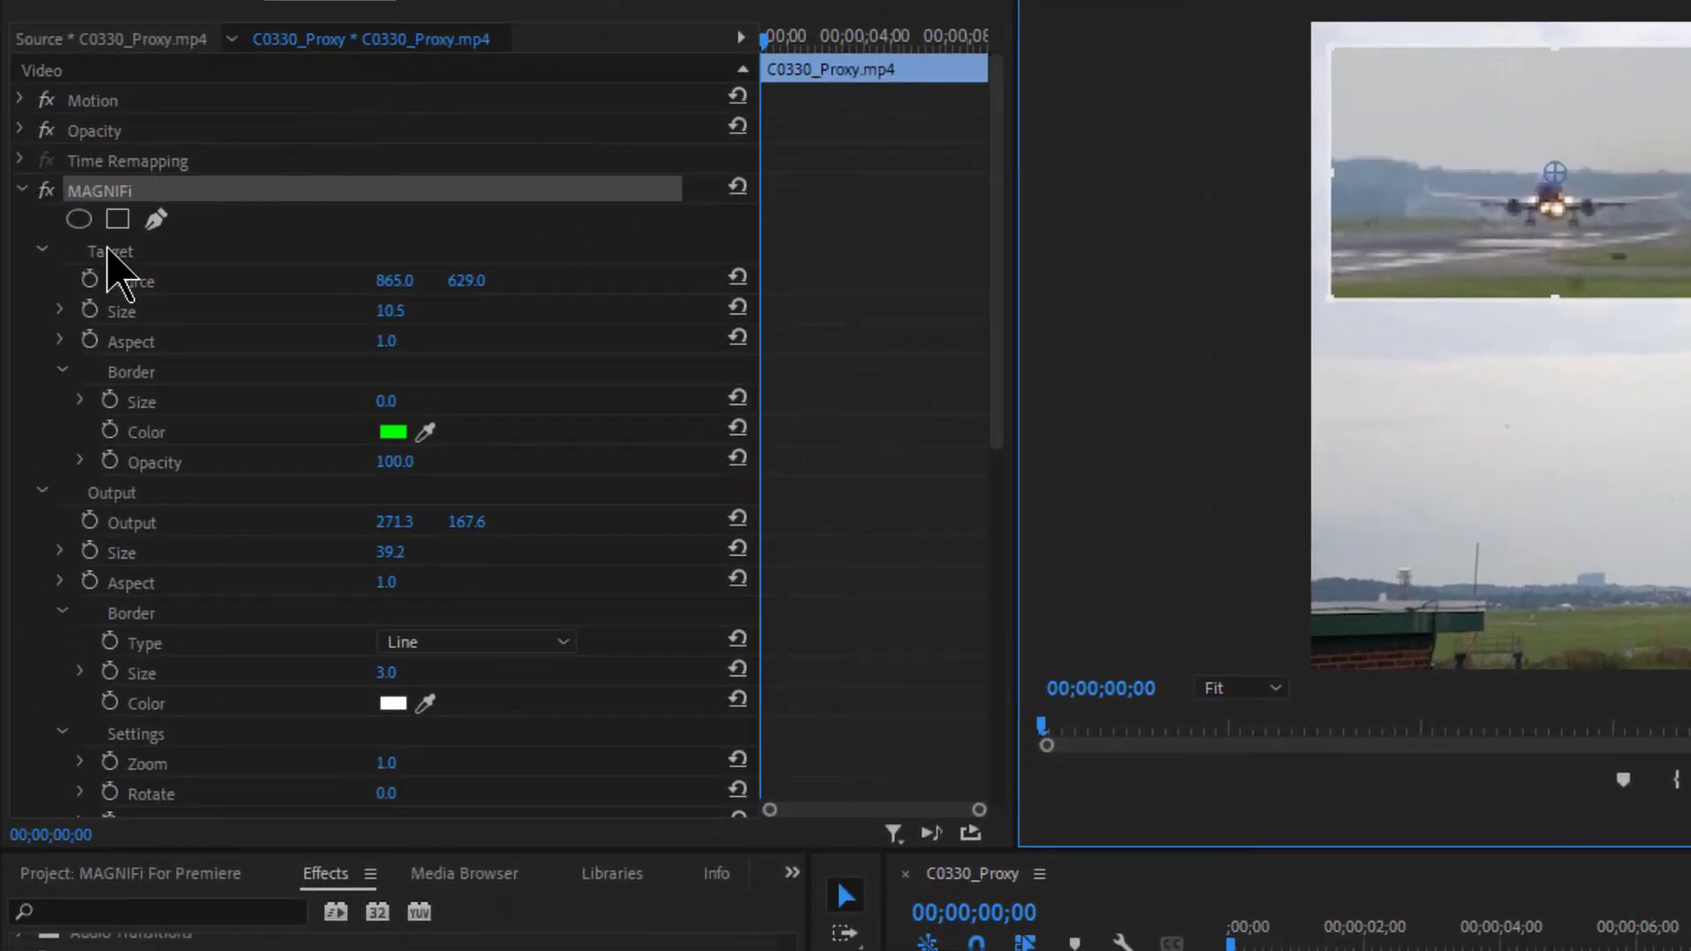
- Select the MAGNIFi target Source property and set its X position to 900
left_click(112, 264)
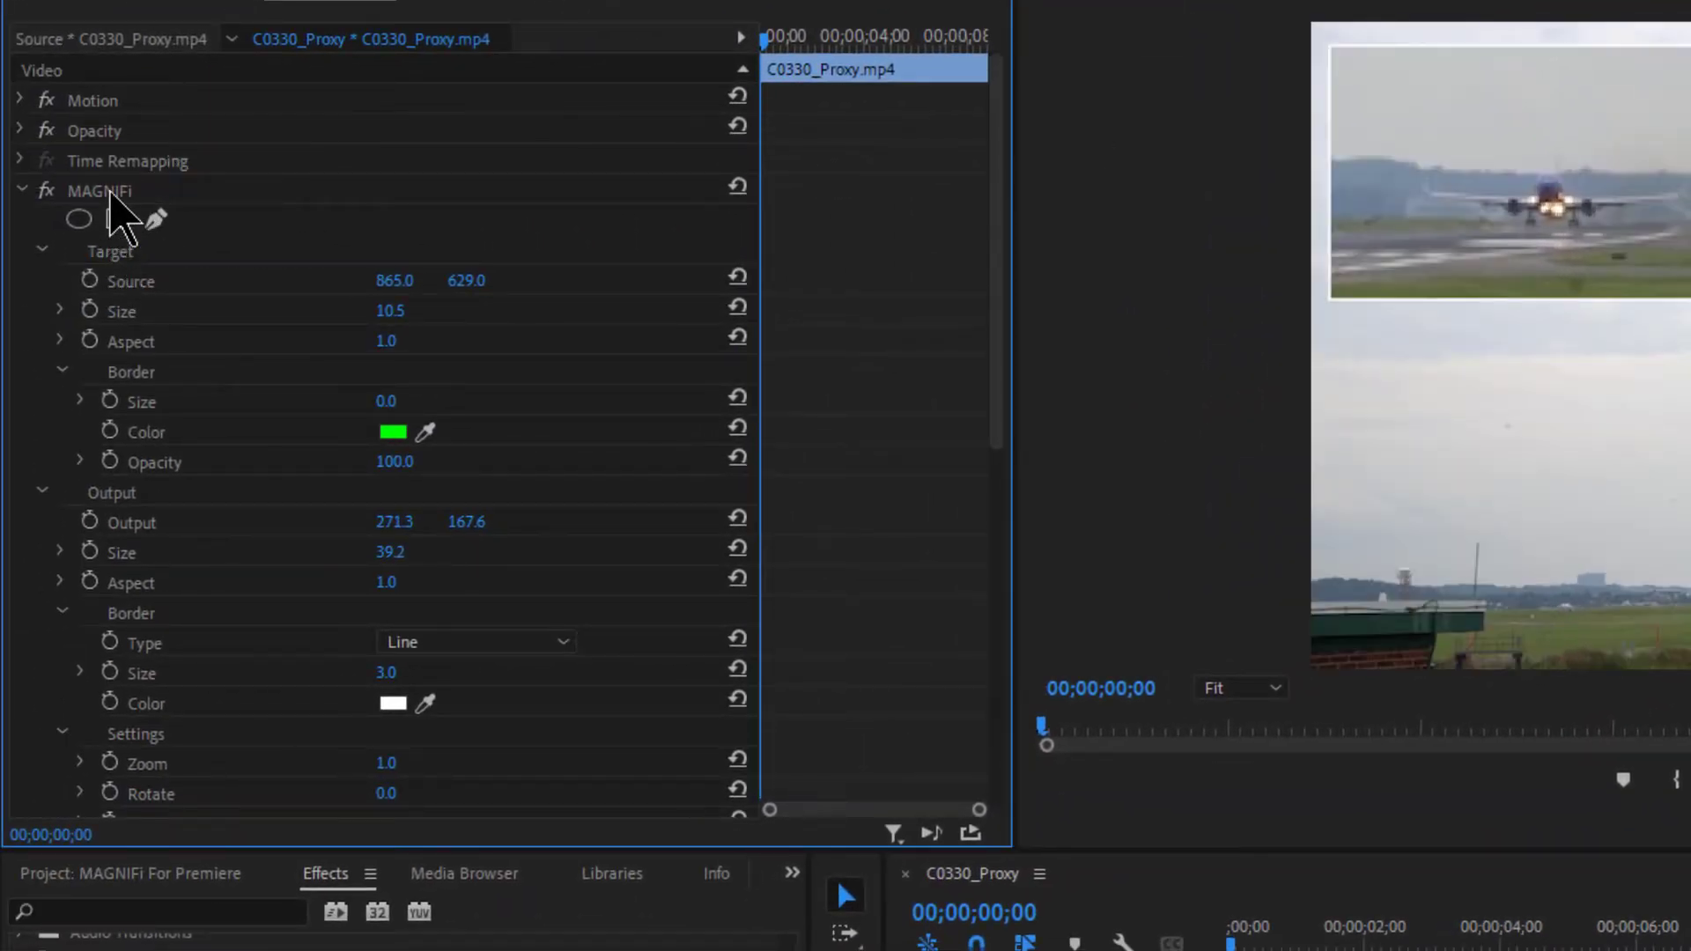
left_click(119, 275)
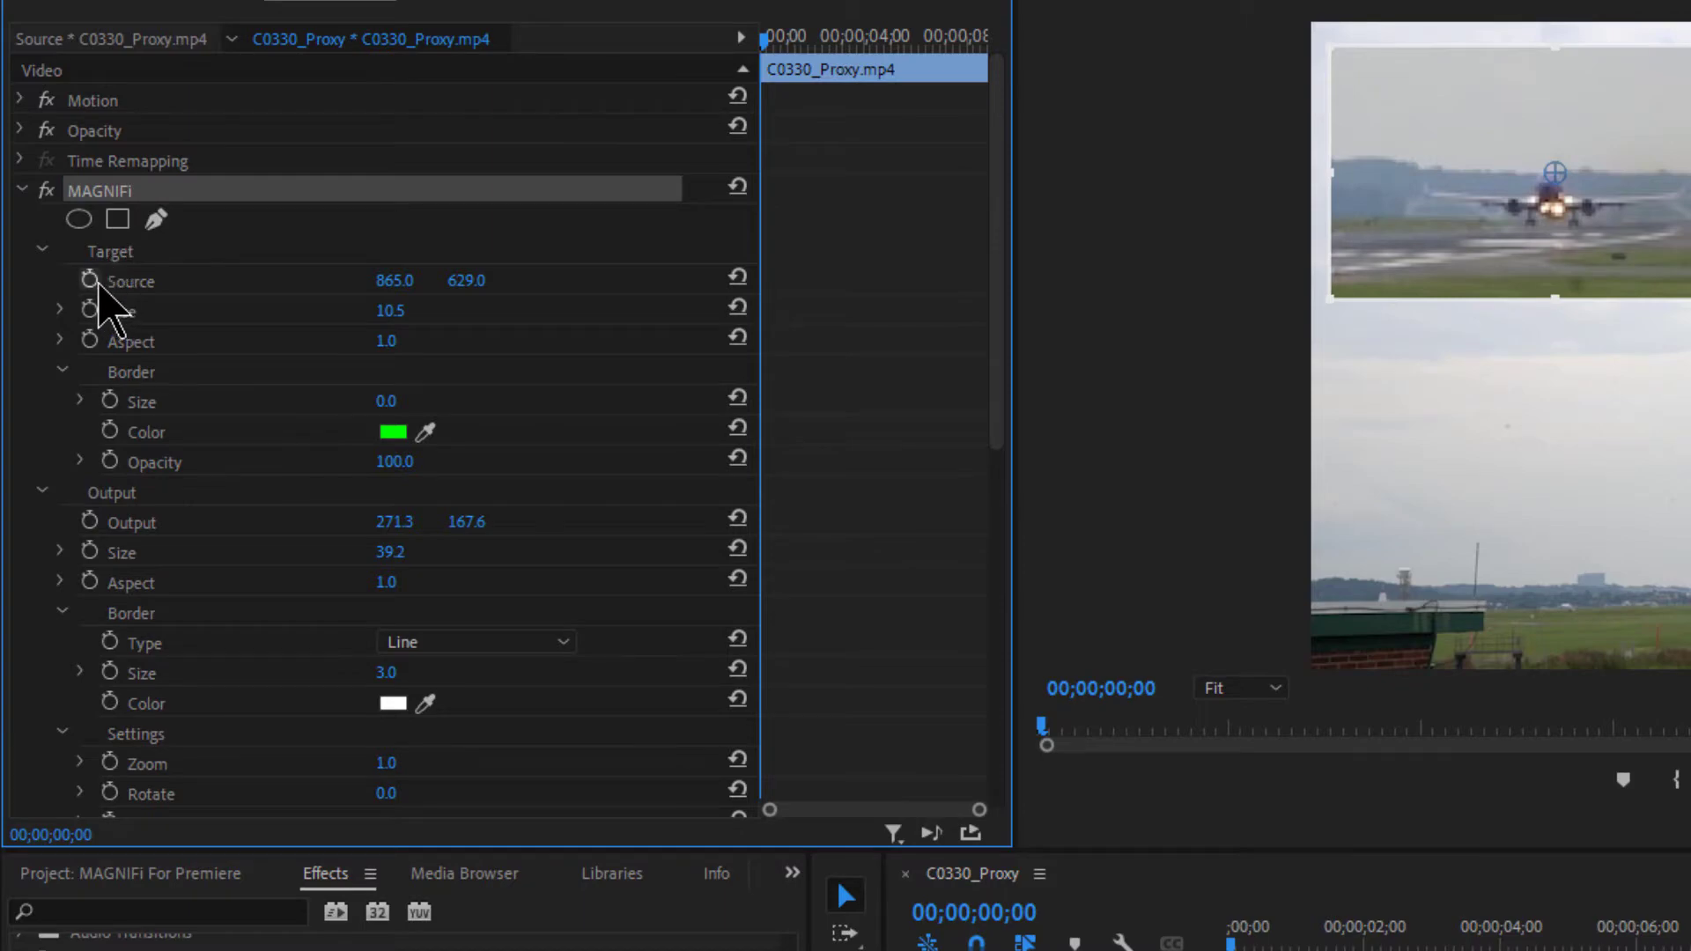
left_click(134, 282)
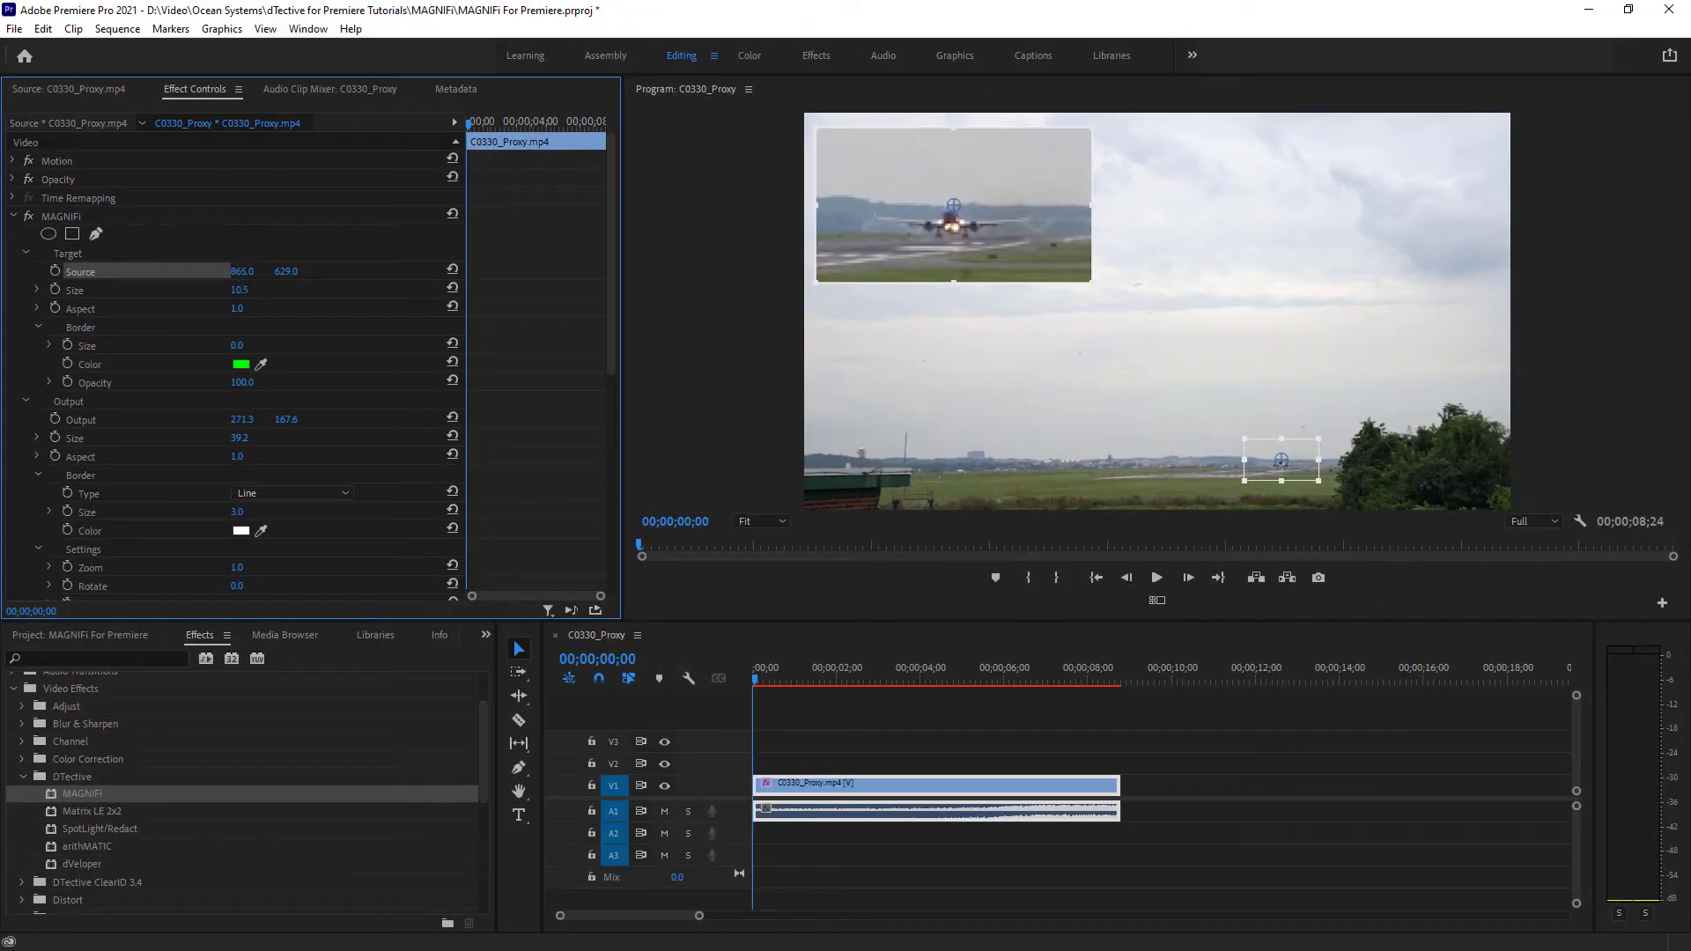
mouse_move(242, 272)
left_mouse_down()
mouse_move(275, 272)
mouse_move(207, 272)
mouse_move(256, 272)
mouse_move(234, 272)
left_mouse_up()
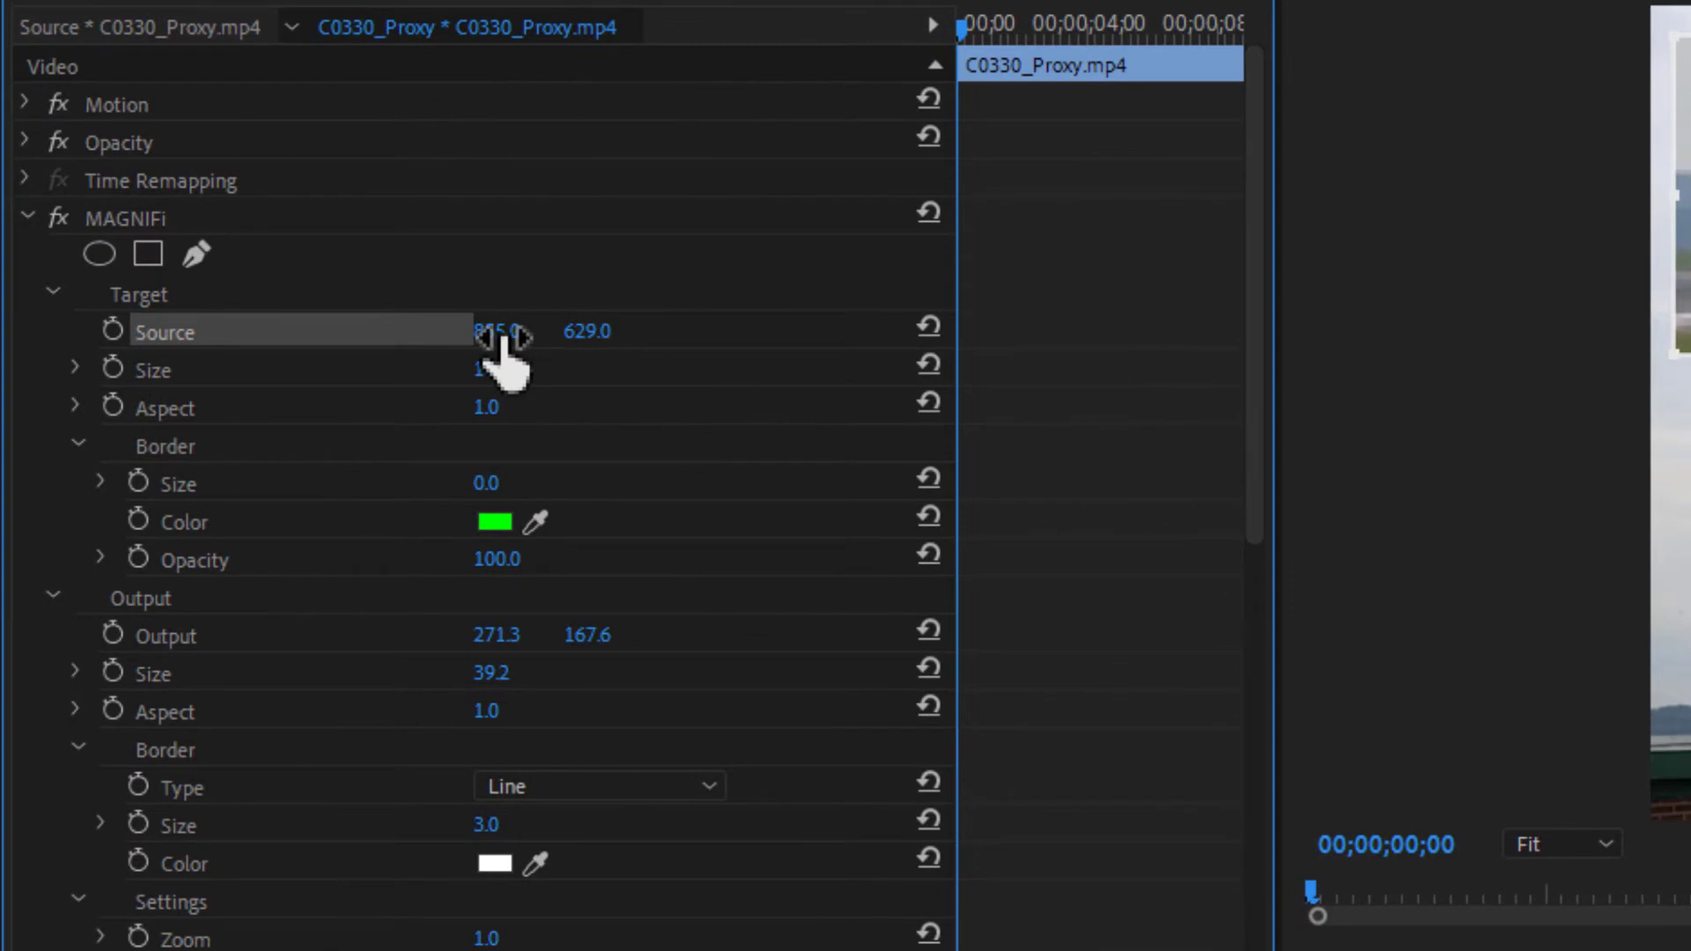
left_click(500, 335)
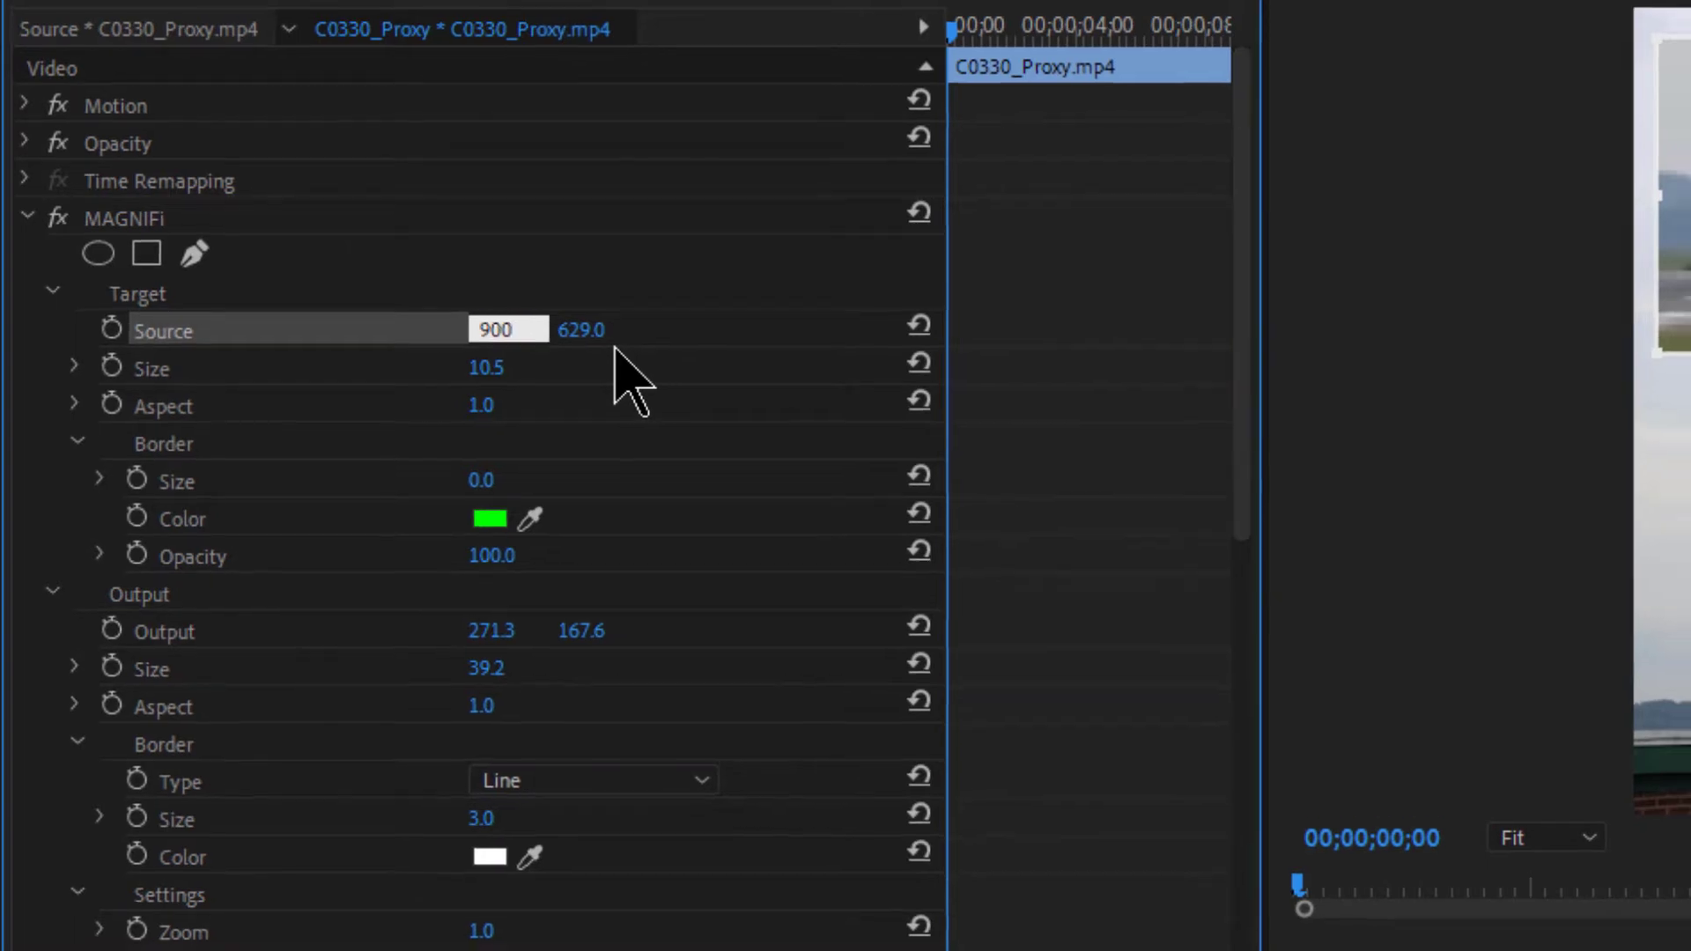
key("Return")
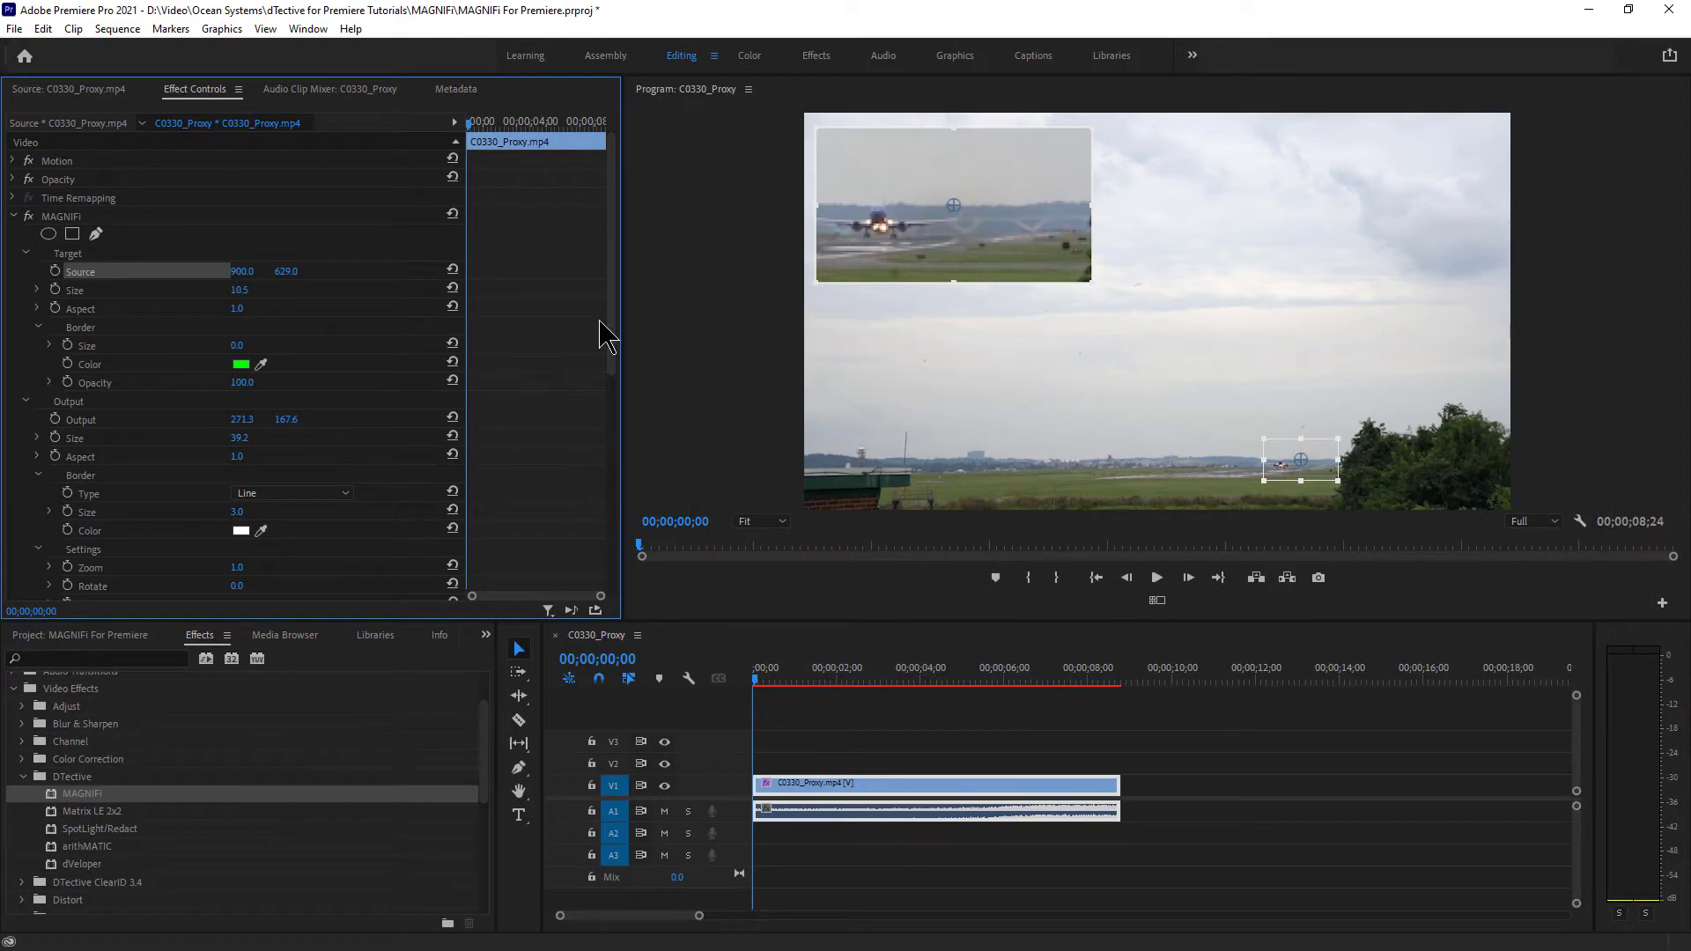
- Drag the target box onto the distant plane and fine-tune Source to 871.0, 629.2
left_click_drag(1302, 459, 1283, 463)
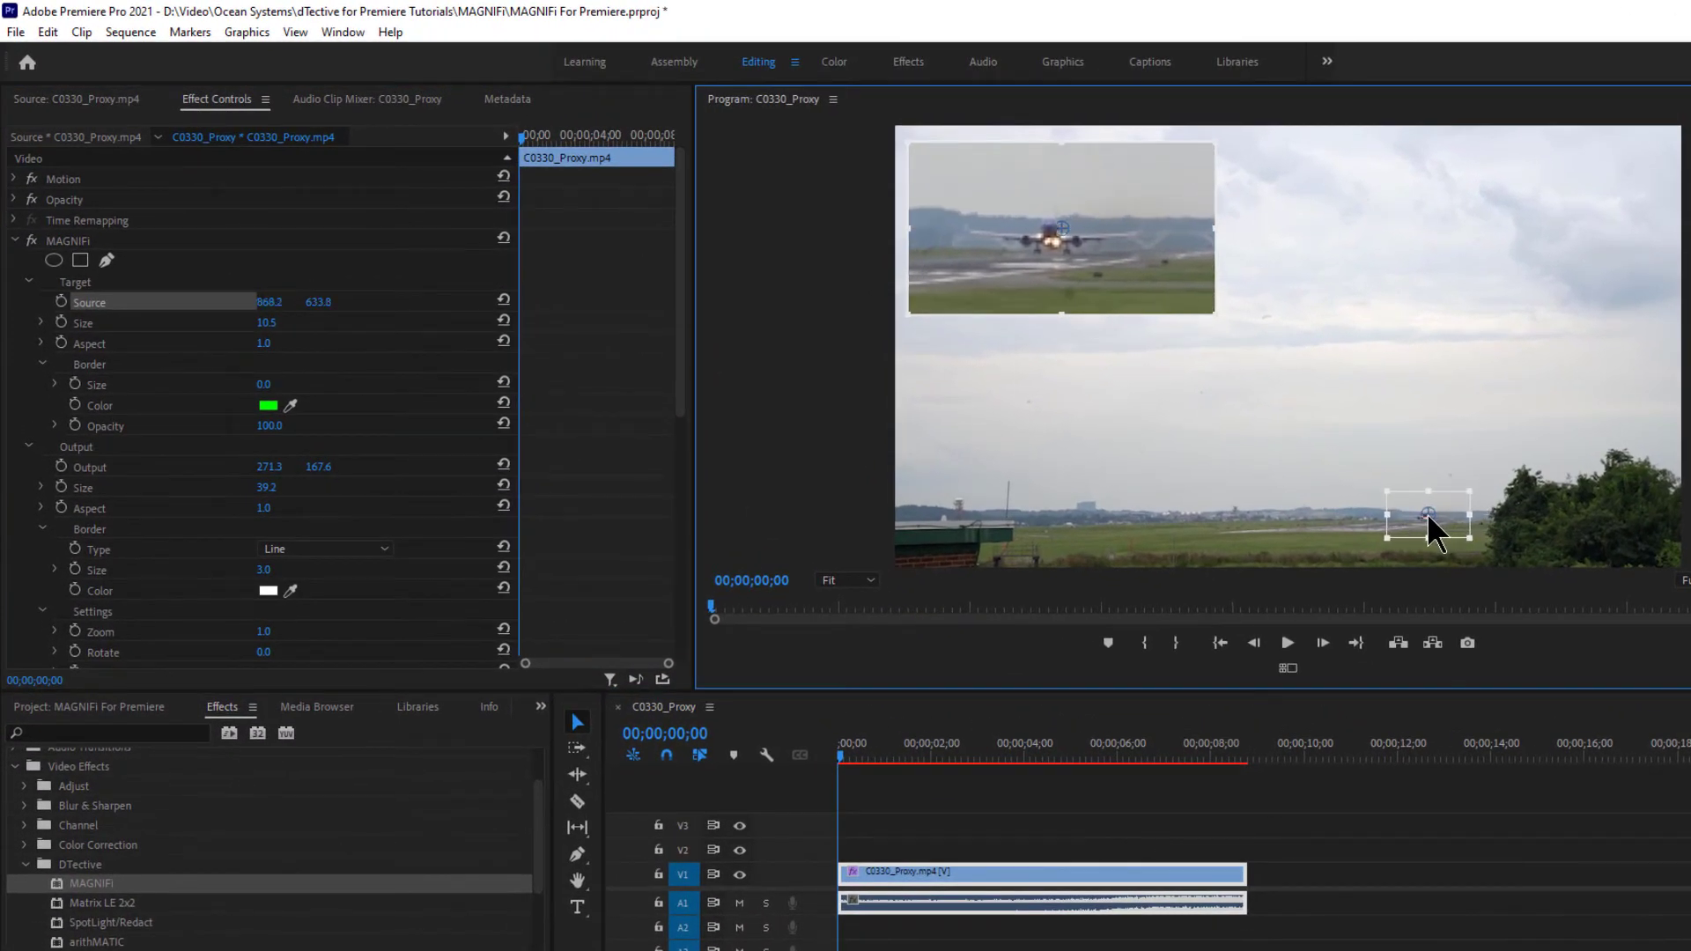
left_click_drag(1427, 518, 1435, 515)
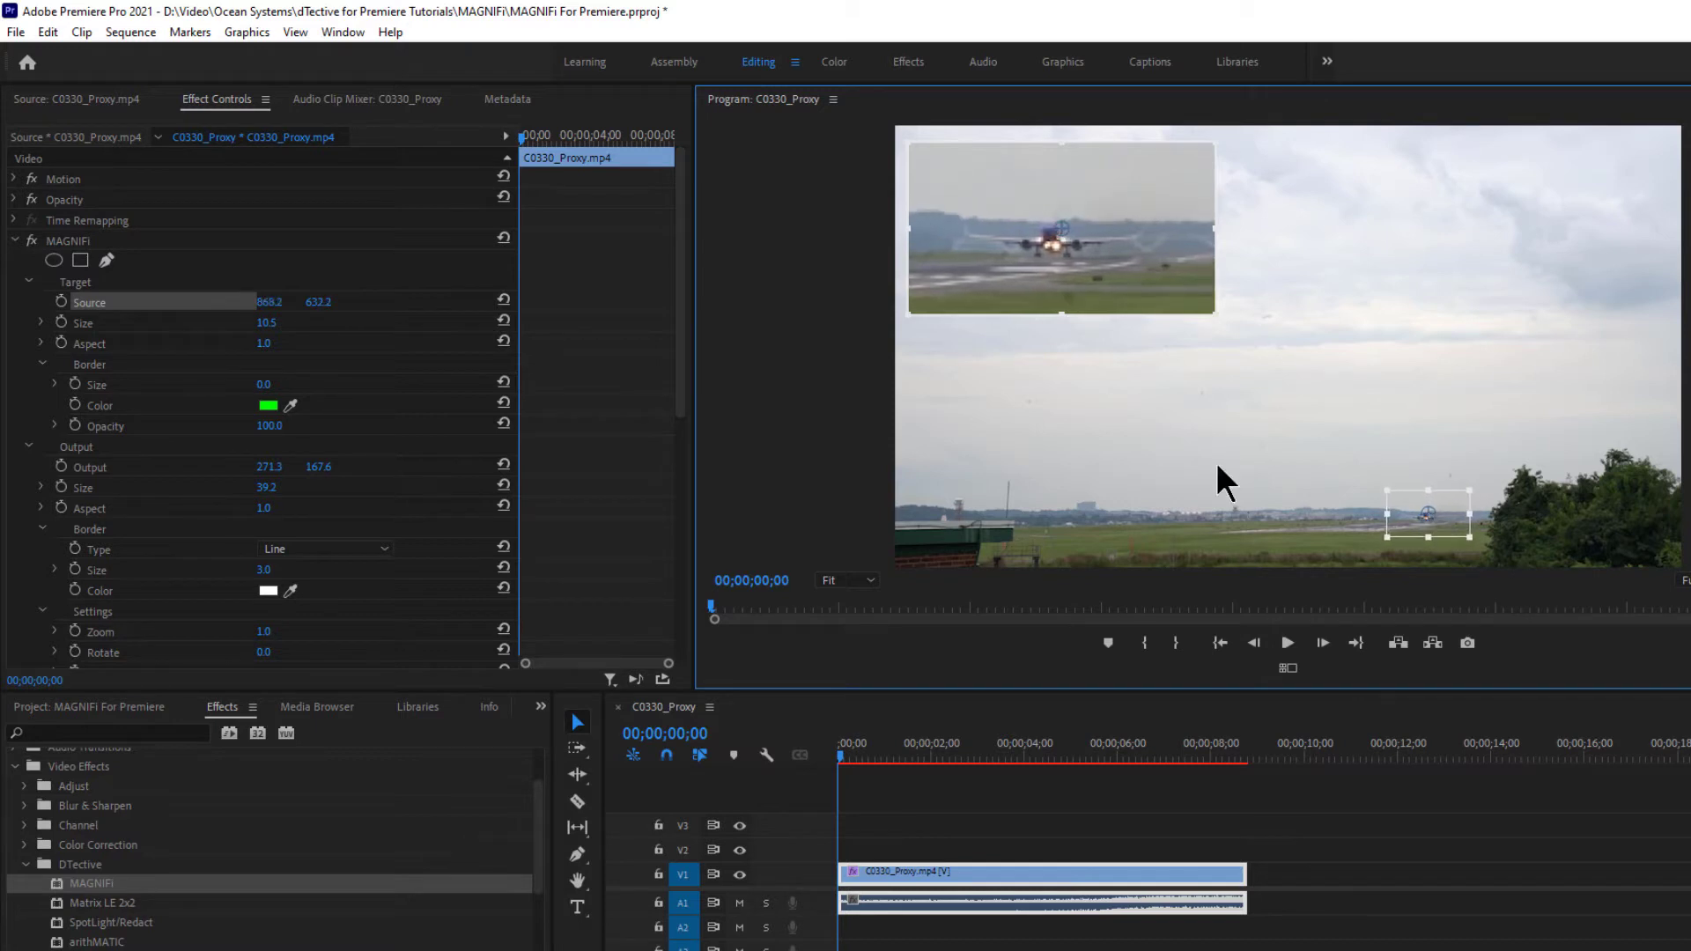
left_click(269, 302)
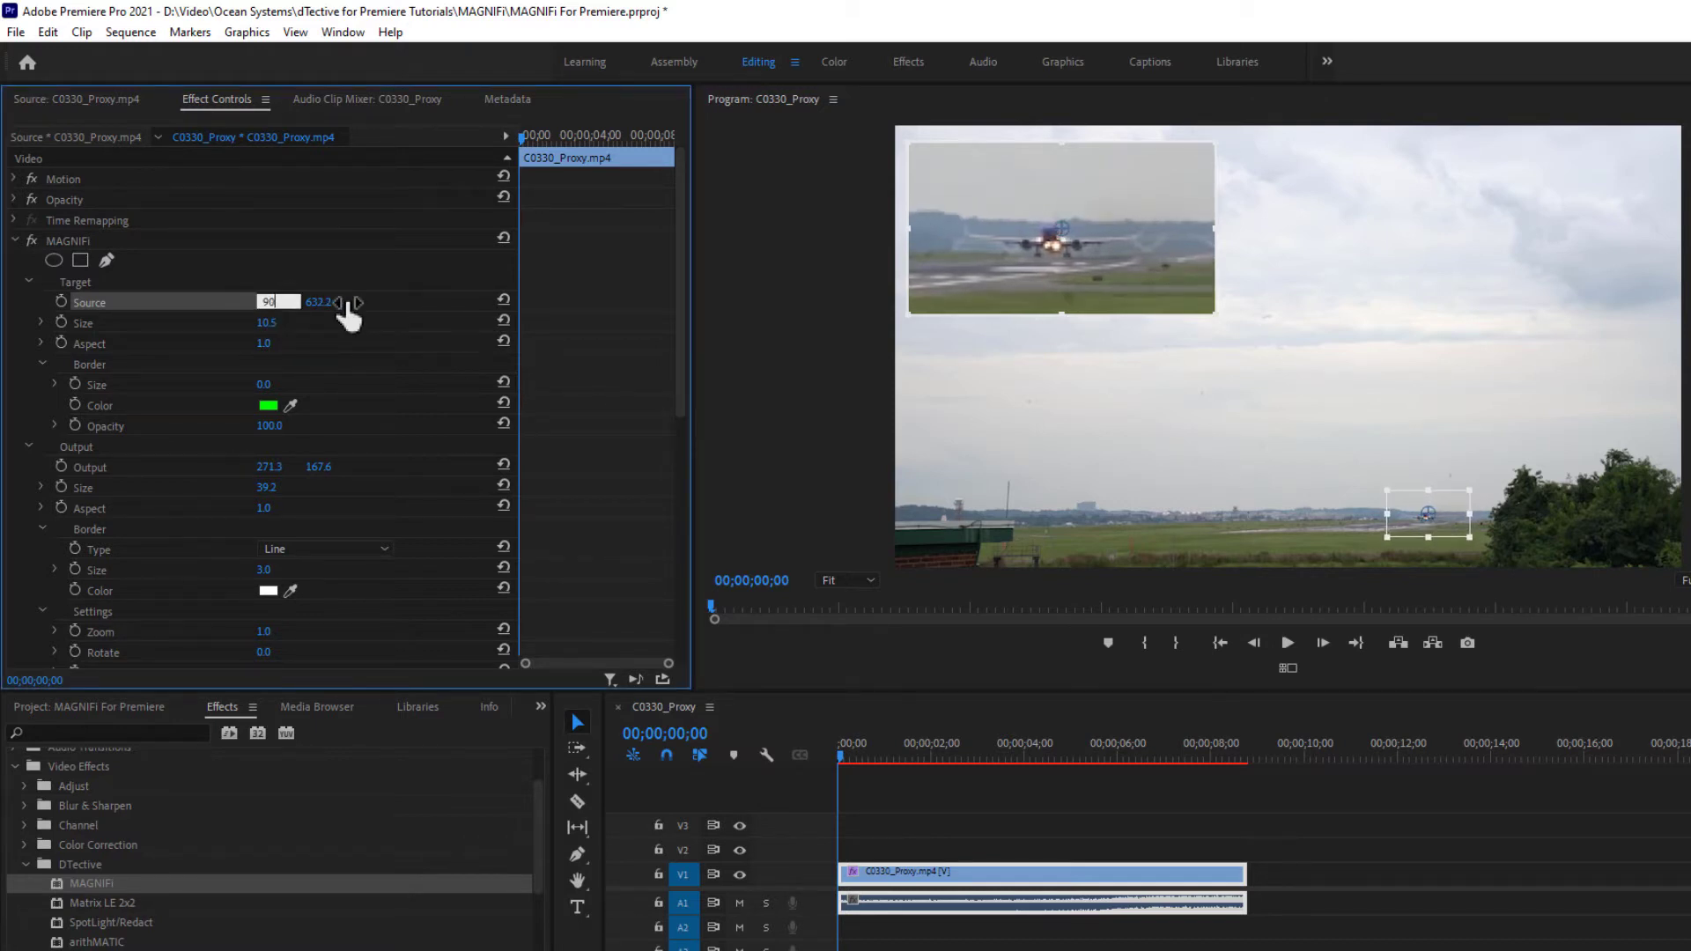
key("Return")
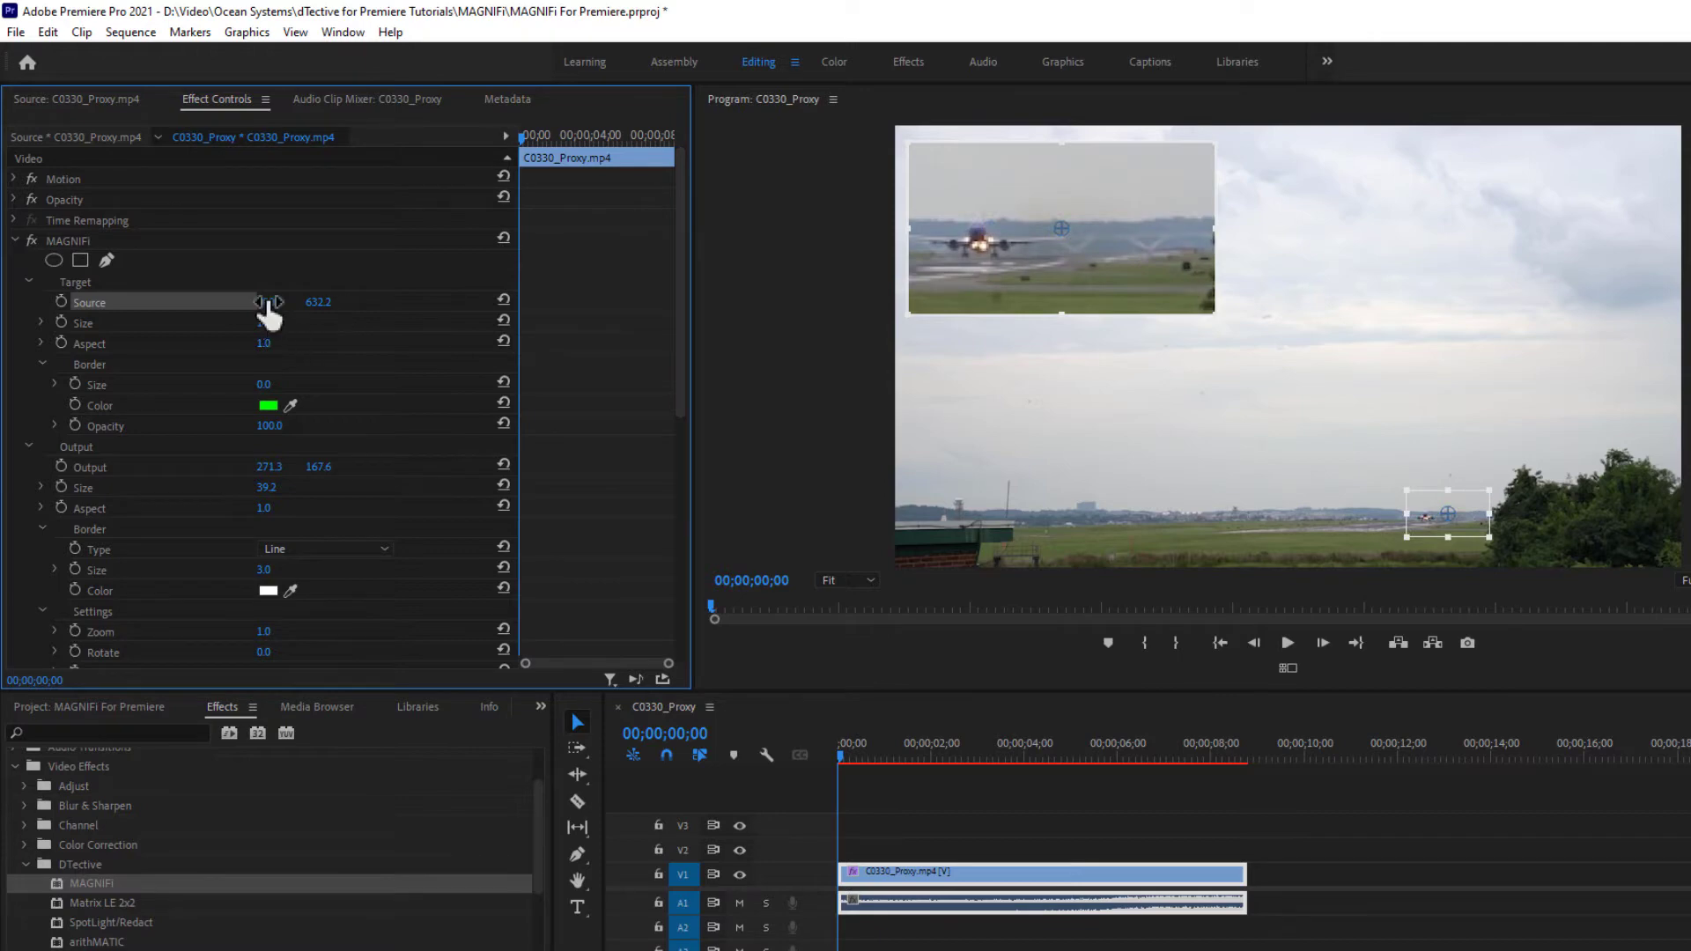
mouse_move(269, 302)
left_mouse_down()
mouse_move(222, 302)
mouse_move(244, 302)
left_mouse_up()
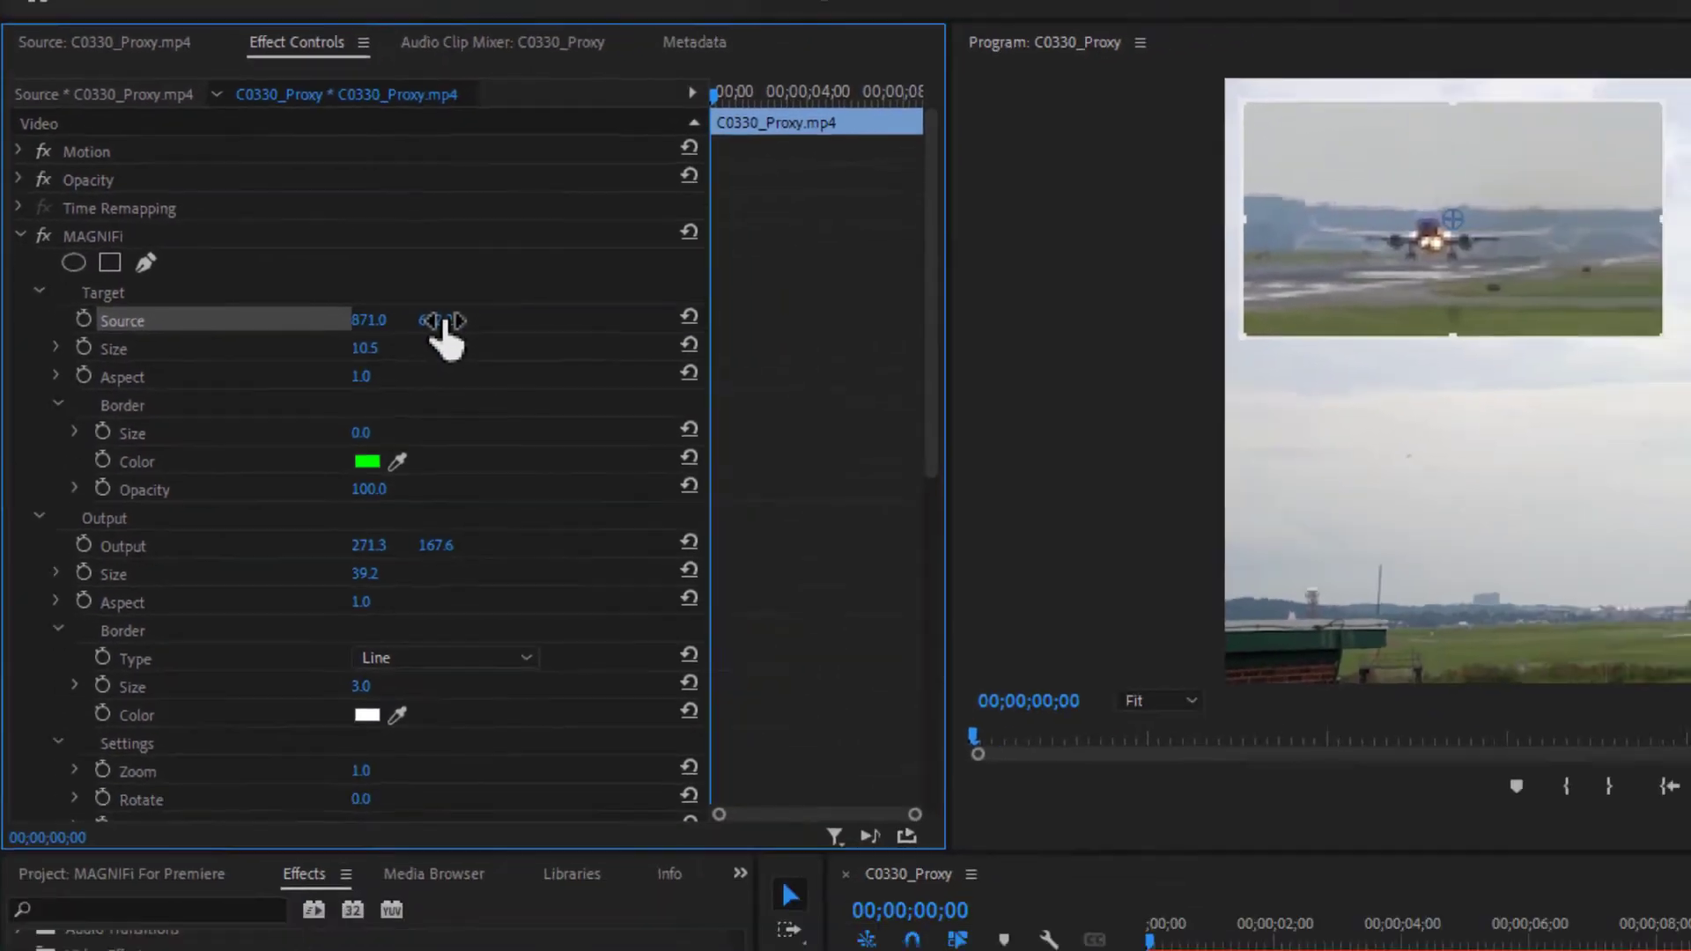
mouse_move(564, 359)
left_mouse_down()
mouse_move(516, 359)
mouse_move(576, 359)
left_mouse_up()
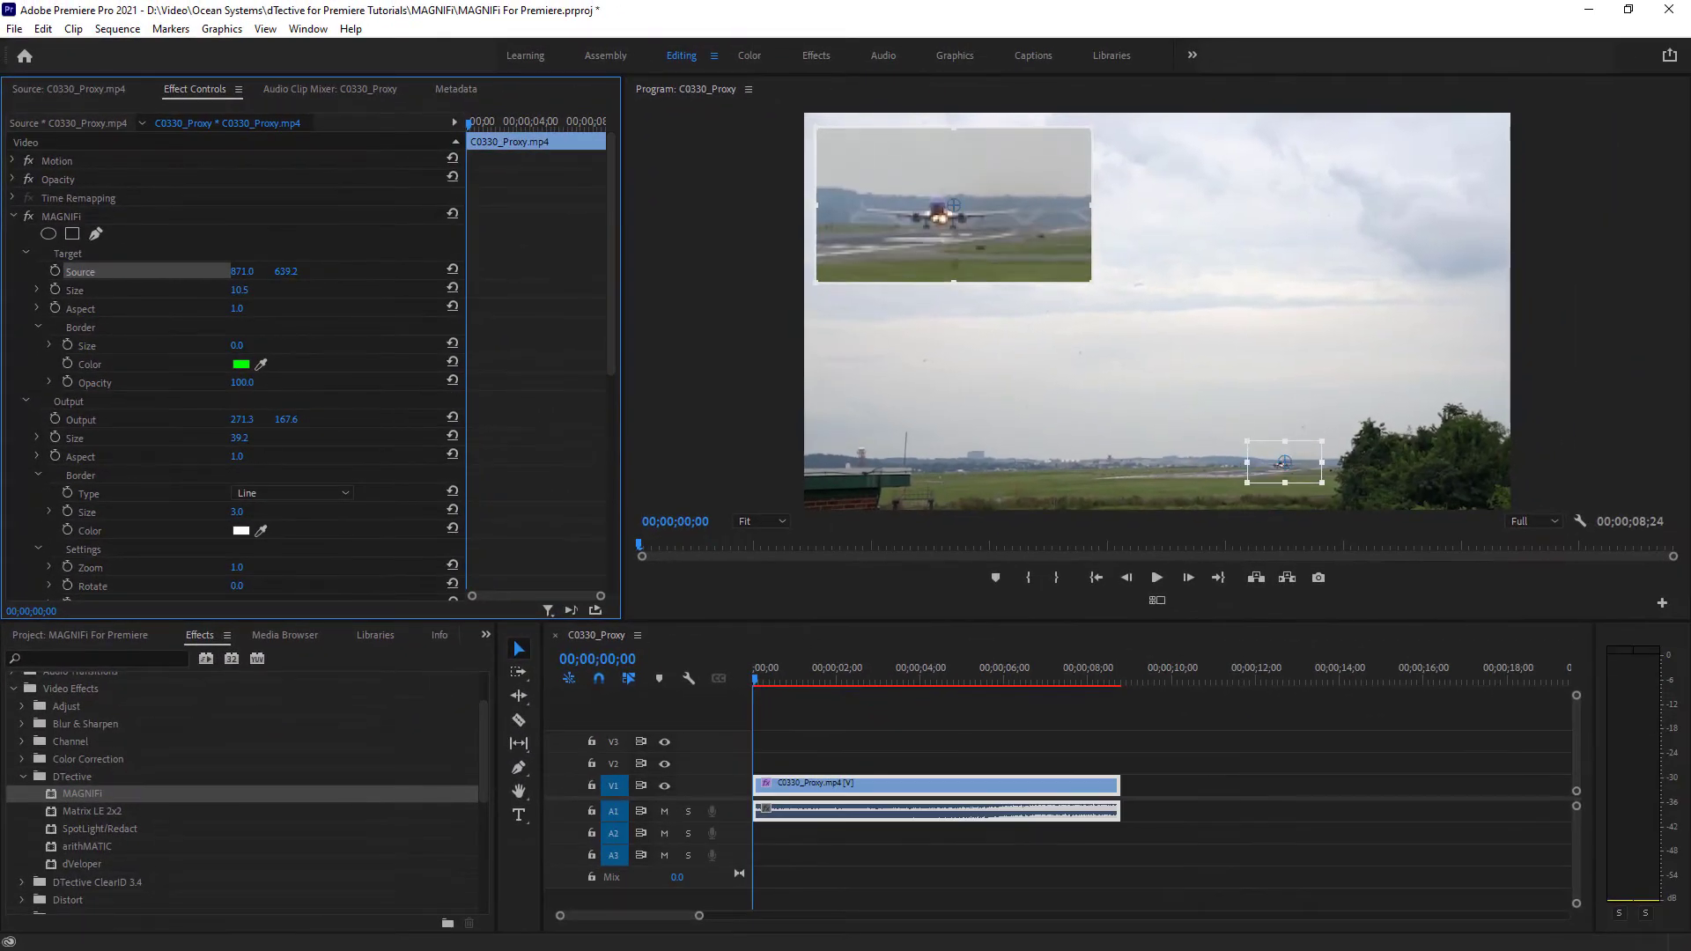
left_click_drag(286, 272, 296, 270)
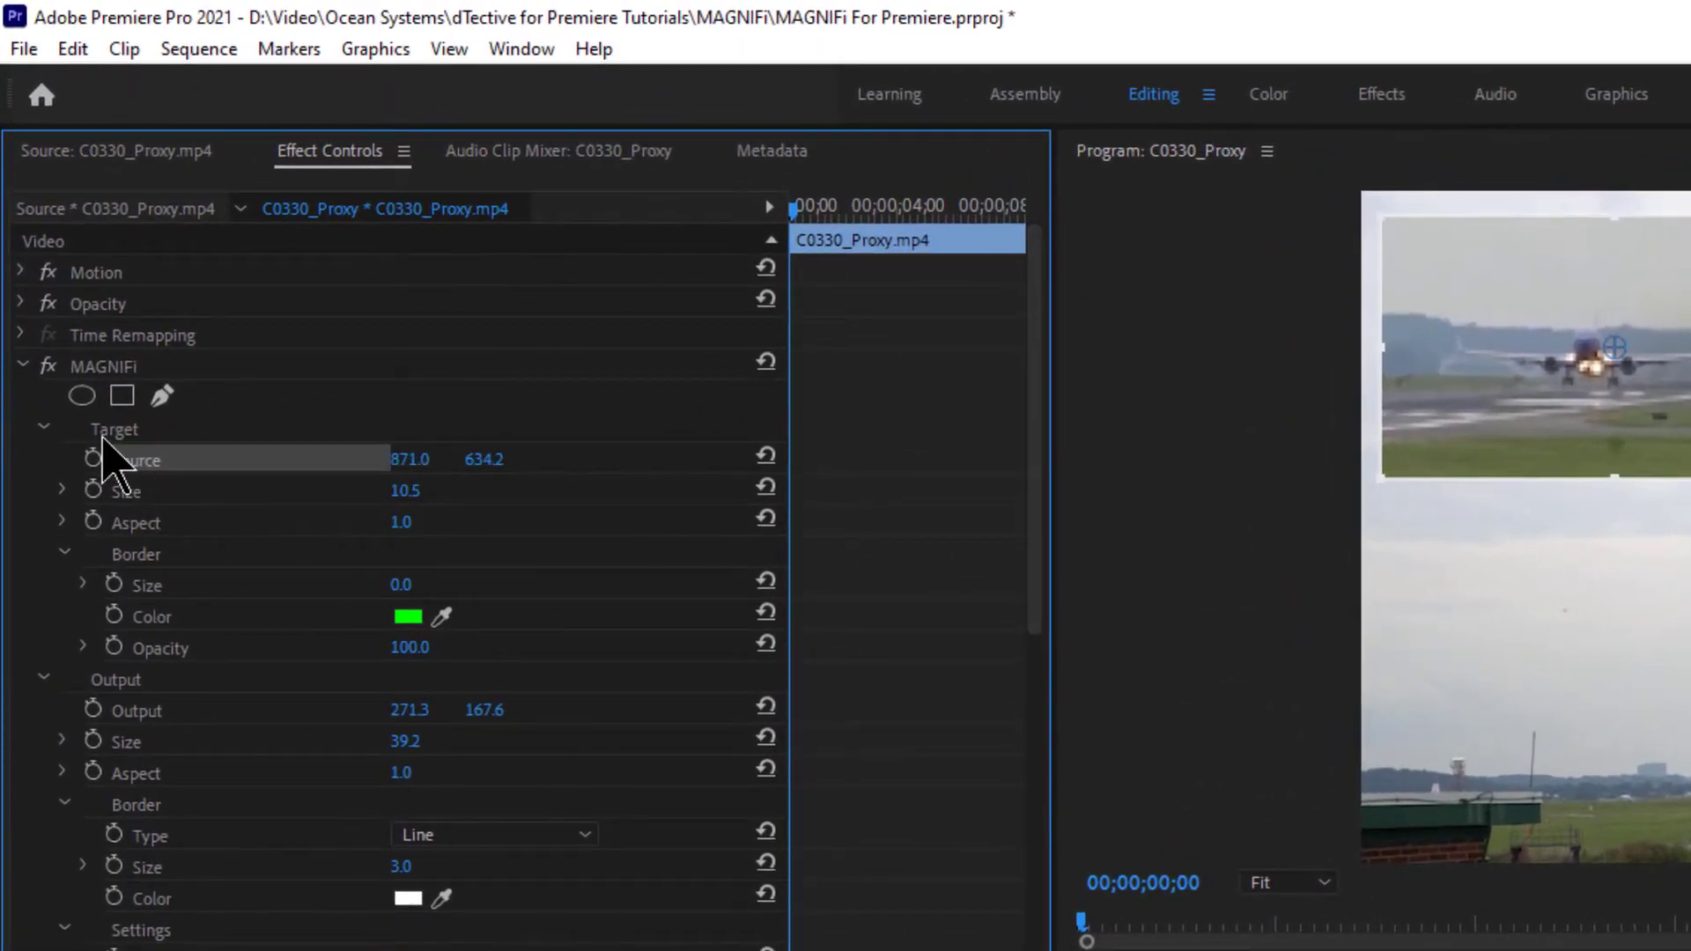
- Shrink the target box to size 10.3 and recentre it on the plane at 866.6, 635.4
left_click(62, 492)
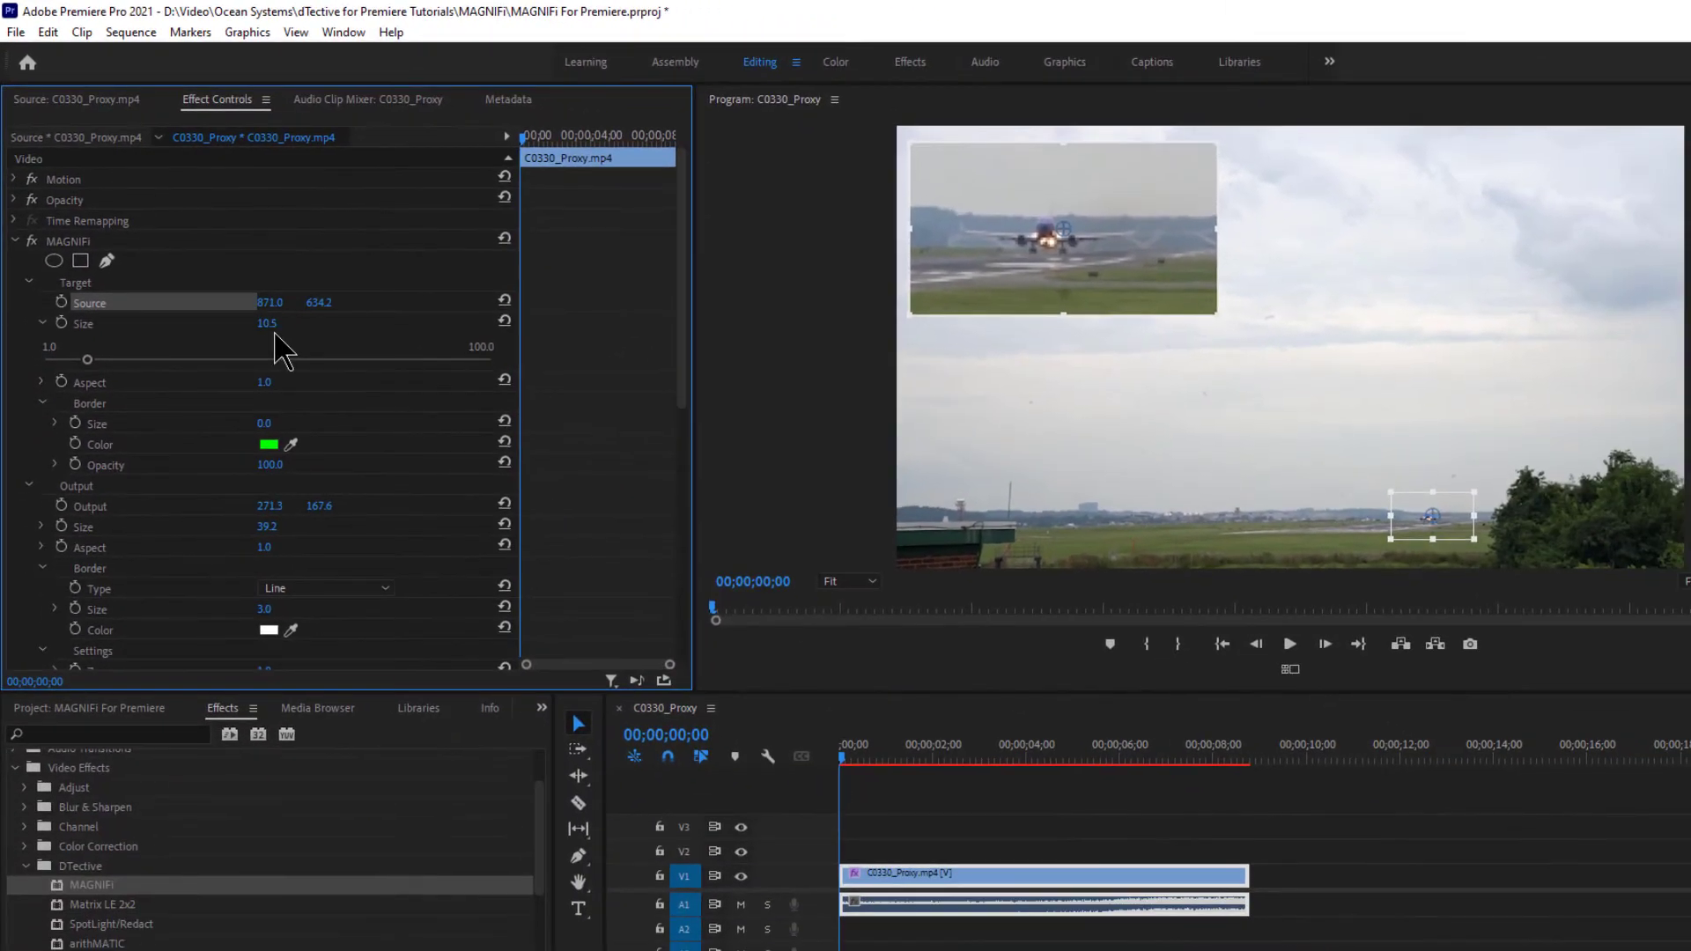
left_click(1391, 497)
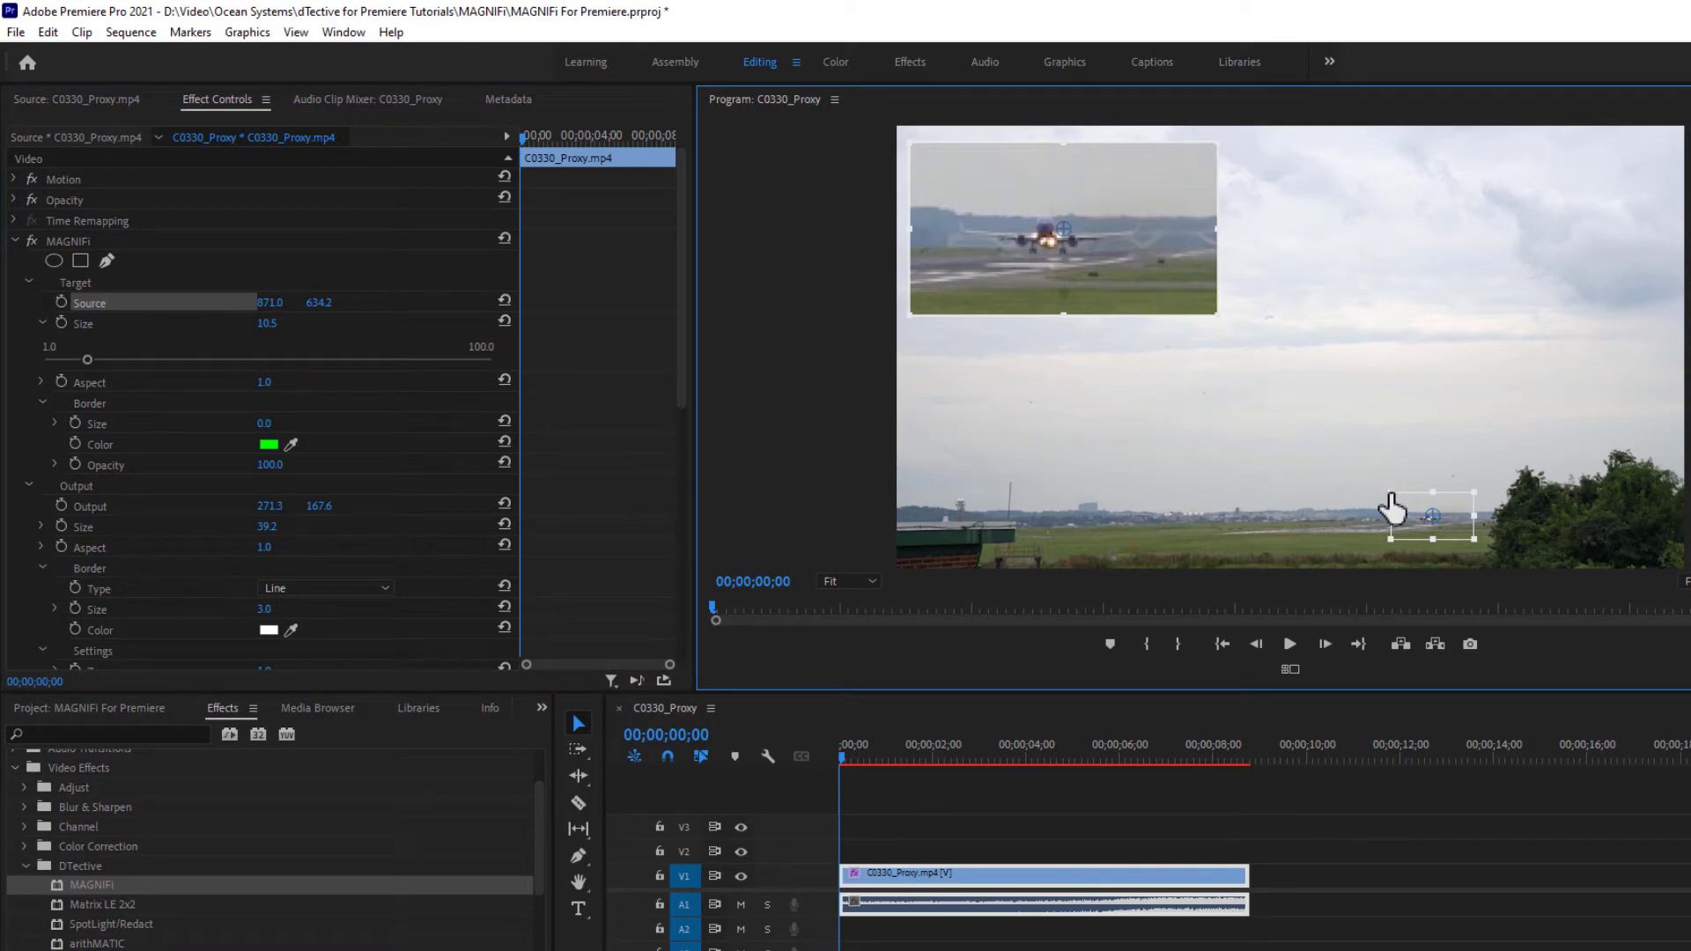
left_click_drag(1392, 497, 1392, 490)
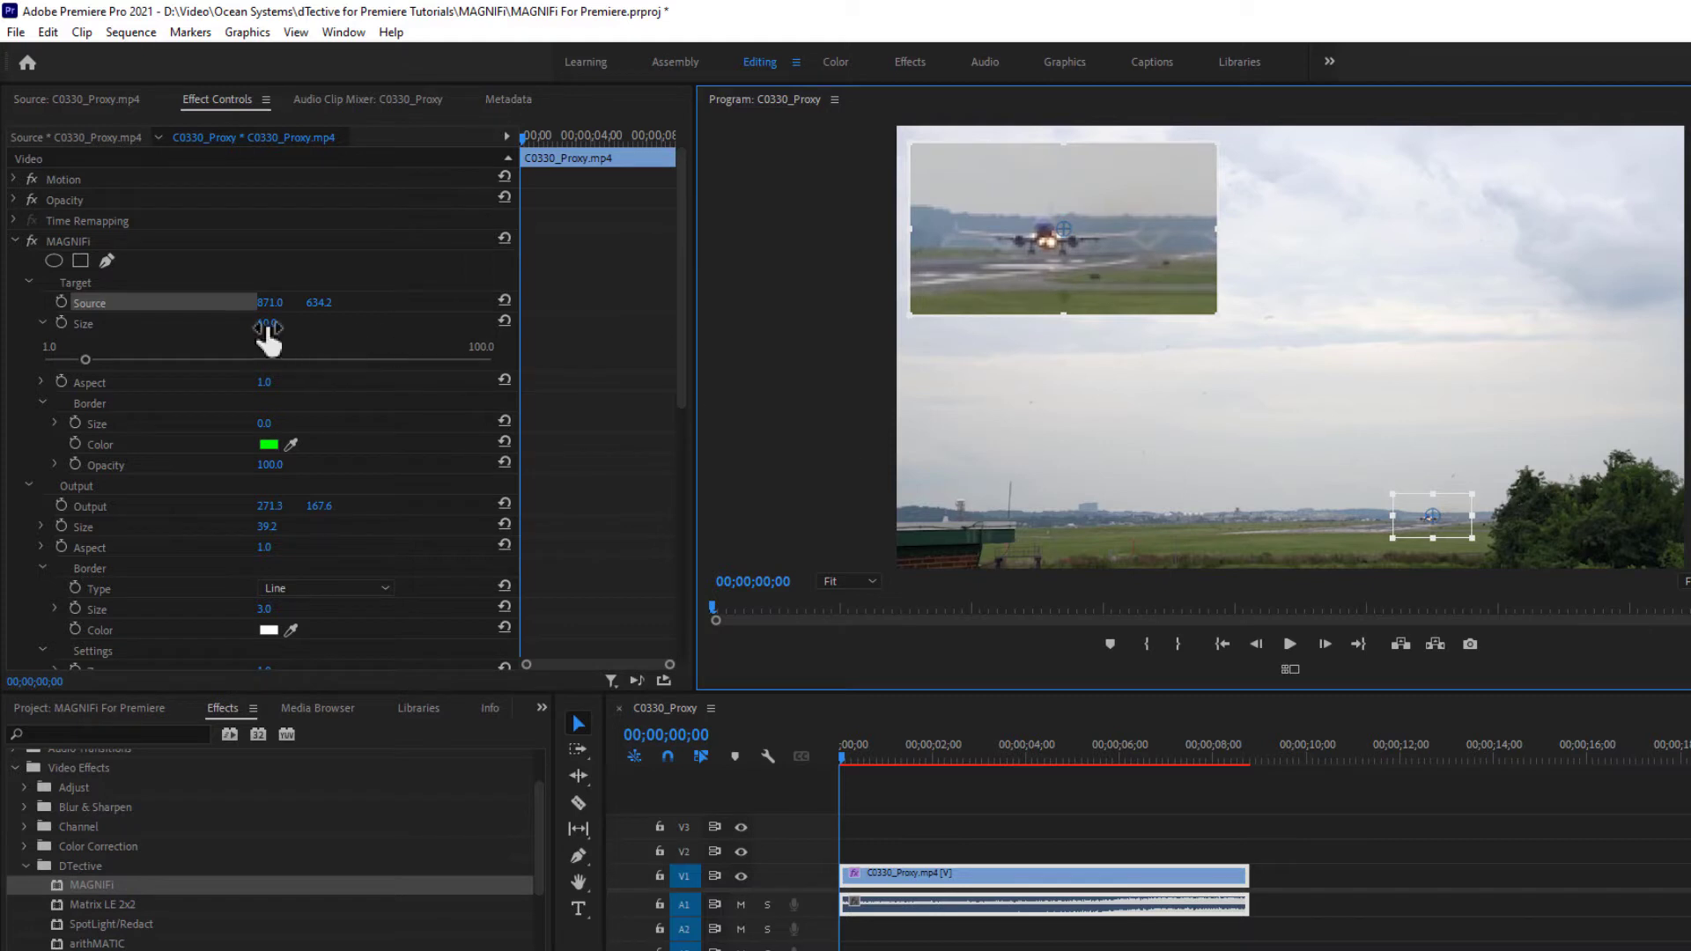
mouse_move(268, 328)
left_mouse_down()
mouse_move(291, 327)
mouse_move(268, 328)
left_mouse_up()
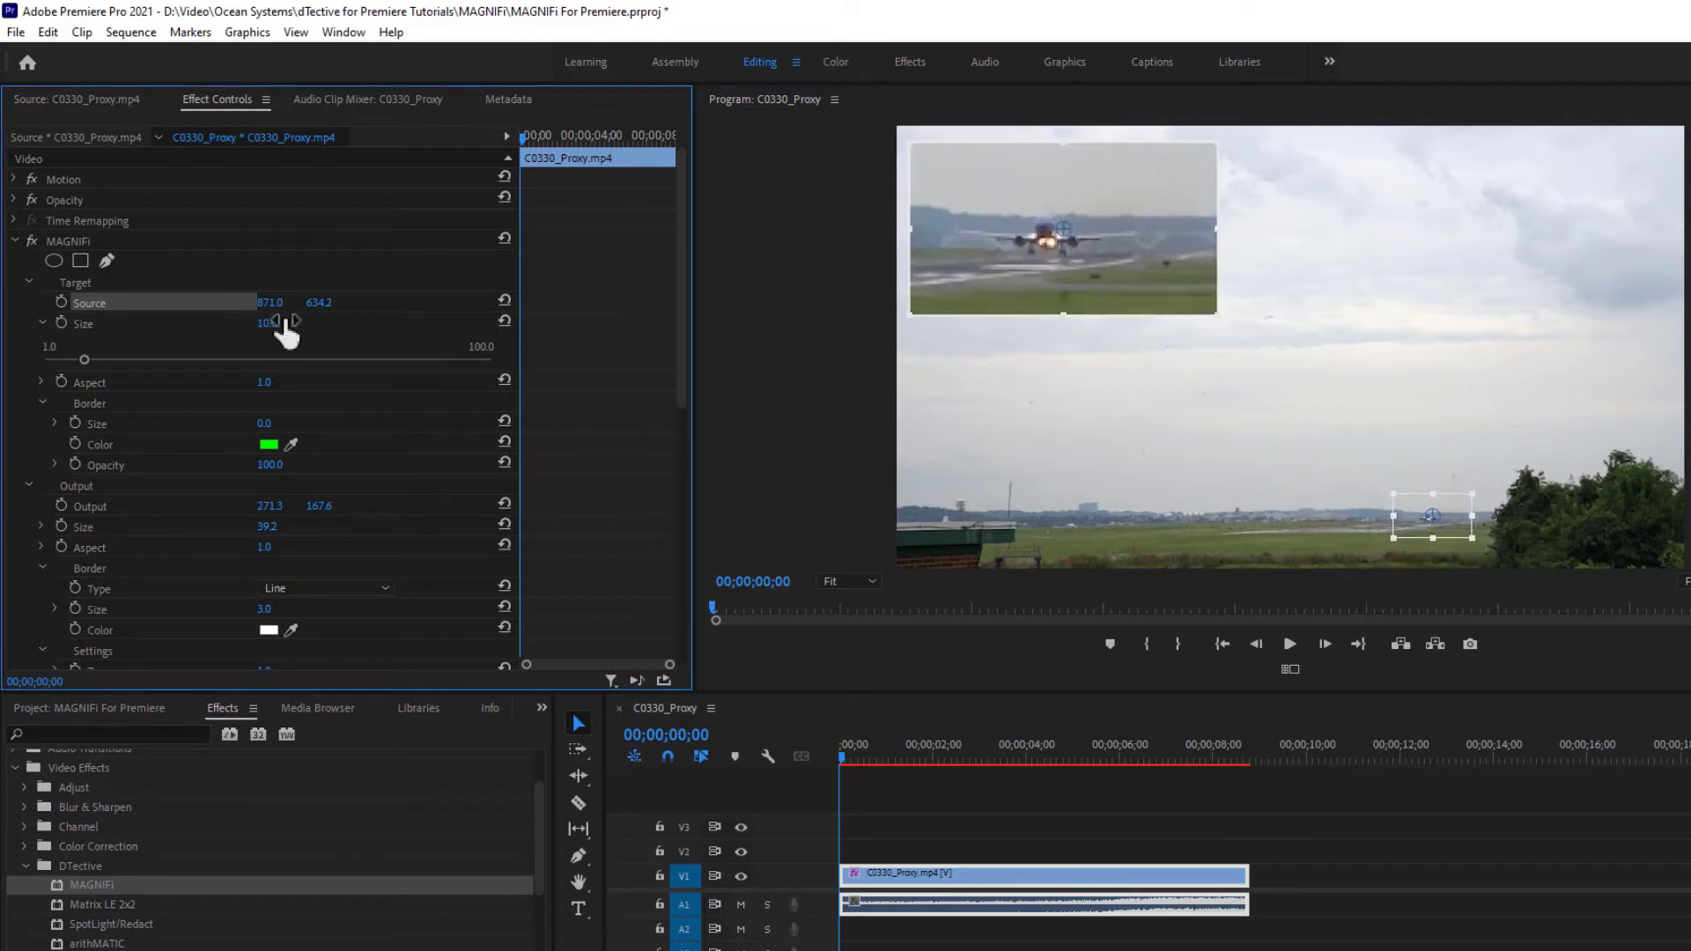
mouse_move(86, 362)
left_mouse_down()
mouse_move(116, 363)
mouse_move(65, 363)
mouse_move(93, 357)
left_mouse_up()
left_click_drag(1424, 511, 1421, 512)
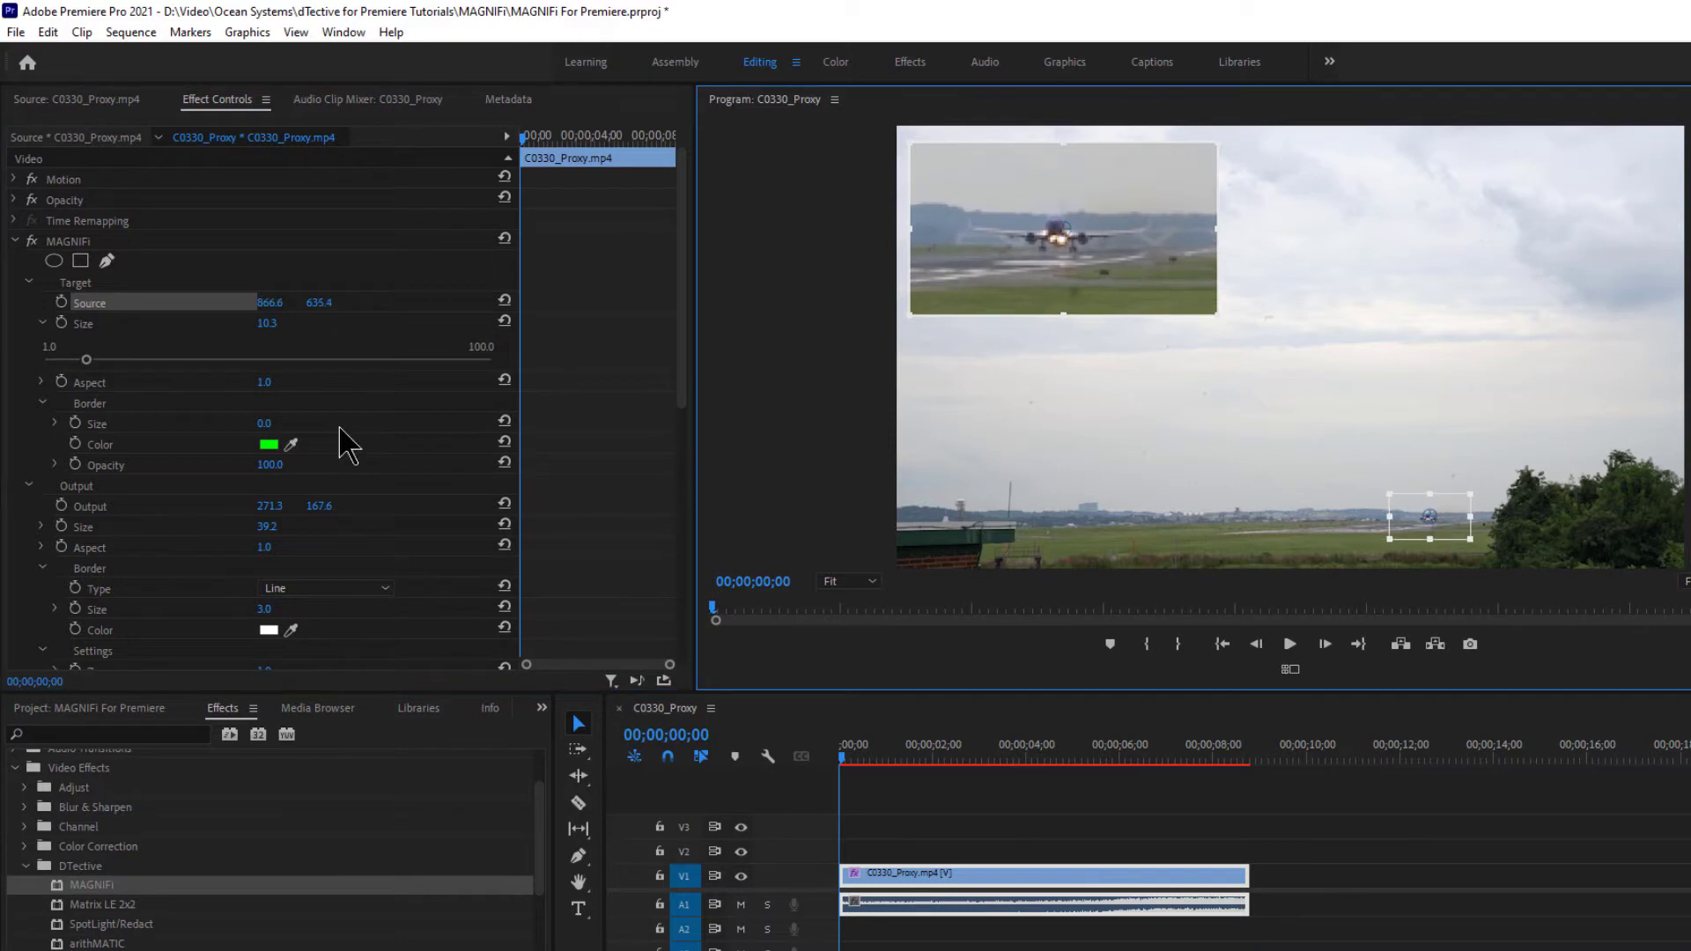
- Expand the target Aspect and Border Size settings in Effect Controls
left_click(72, 383)
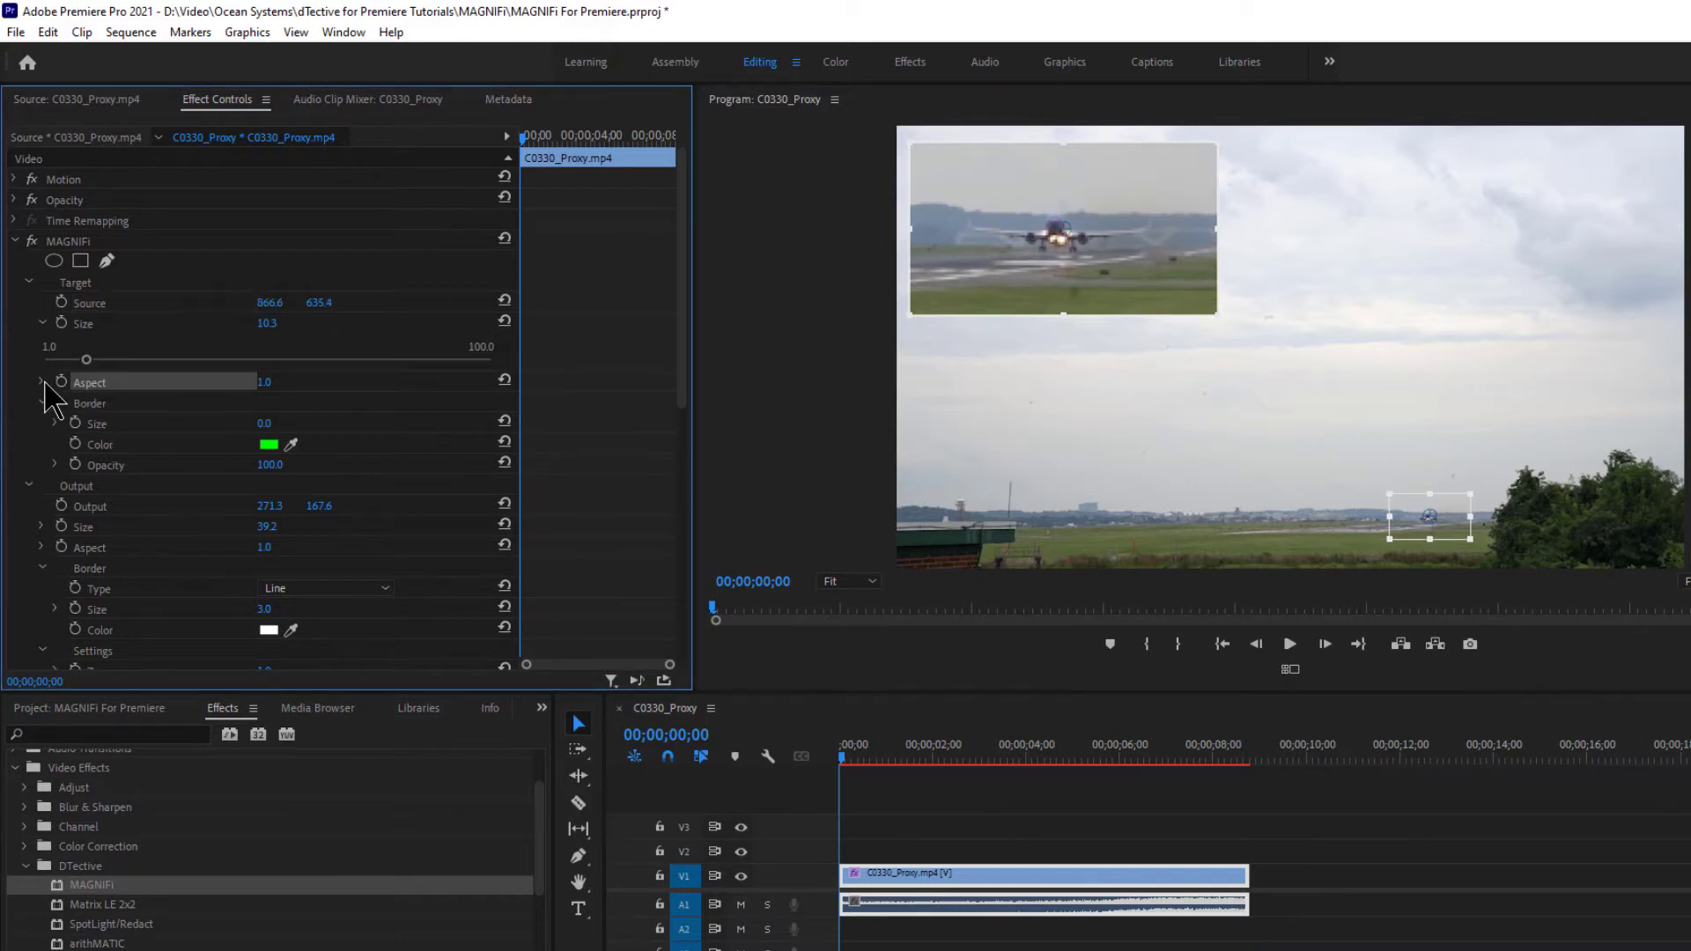
left_click(41, 383)
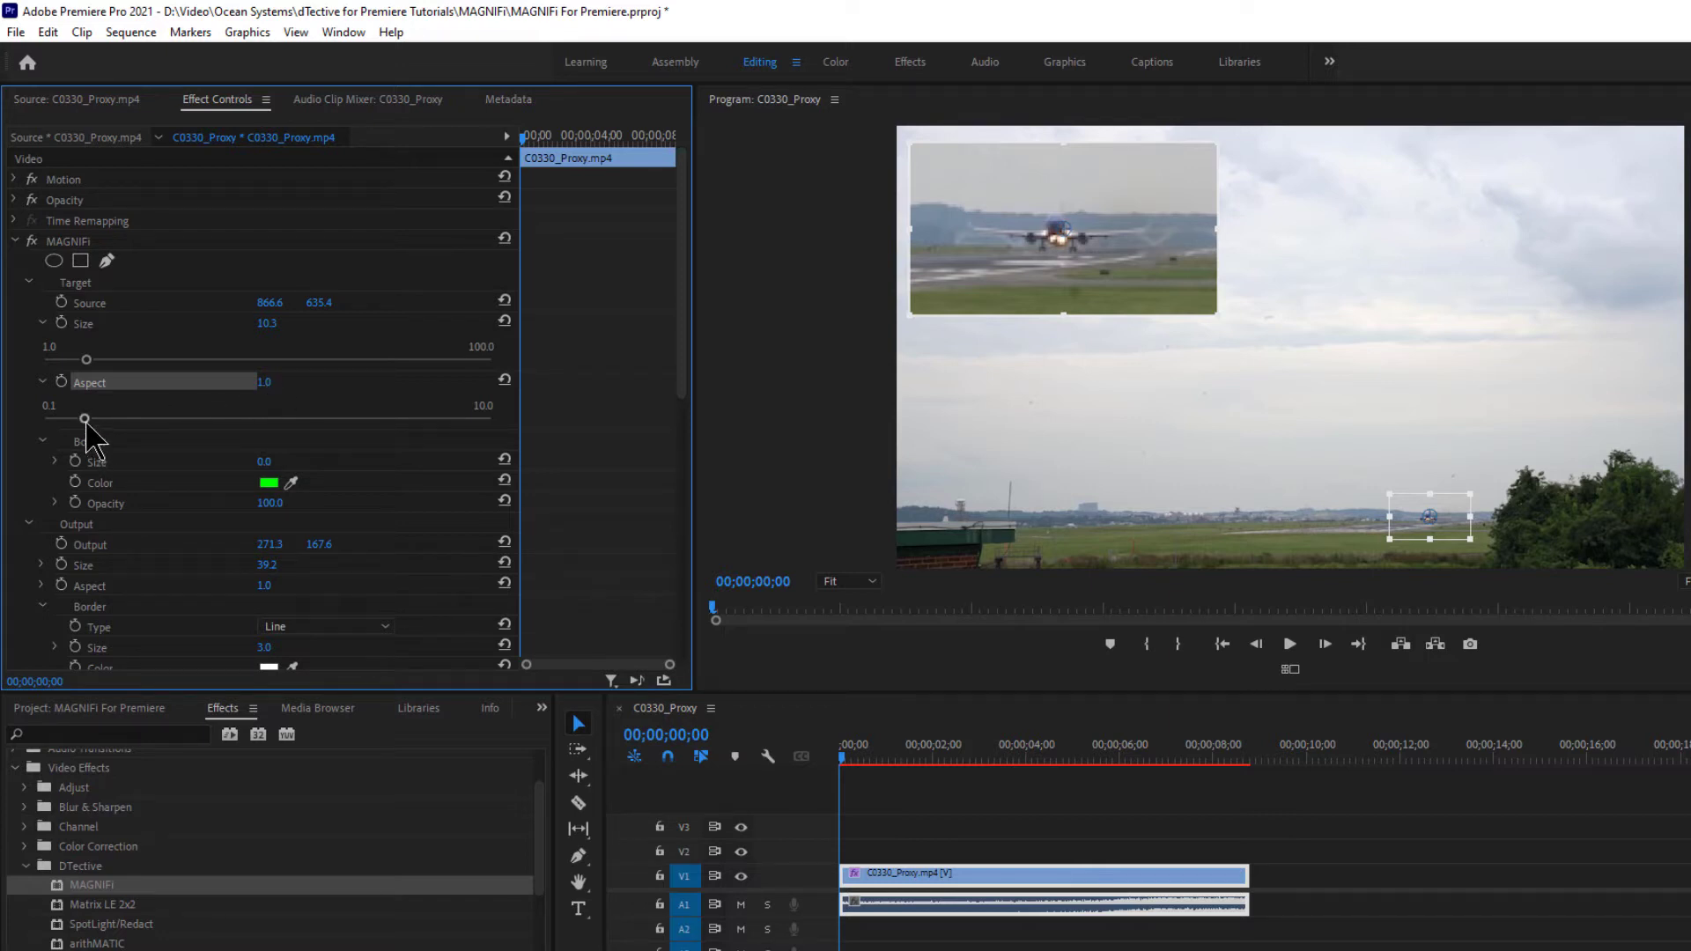
mouse_move(85, 418)
left_mouse_down()
mouse_move(215, 418)
mouse_move(57, 420)
mouse_move(84, 420)
left_mouse_up()
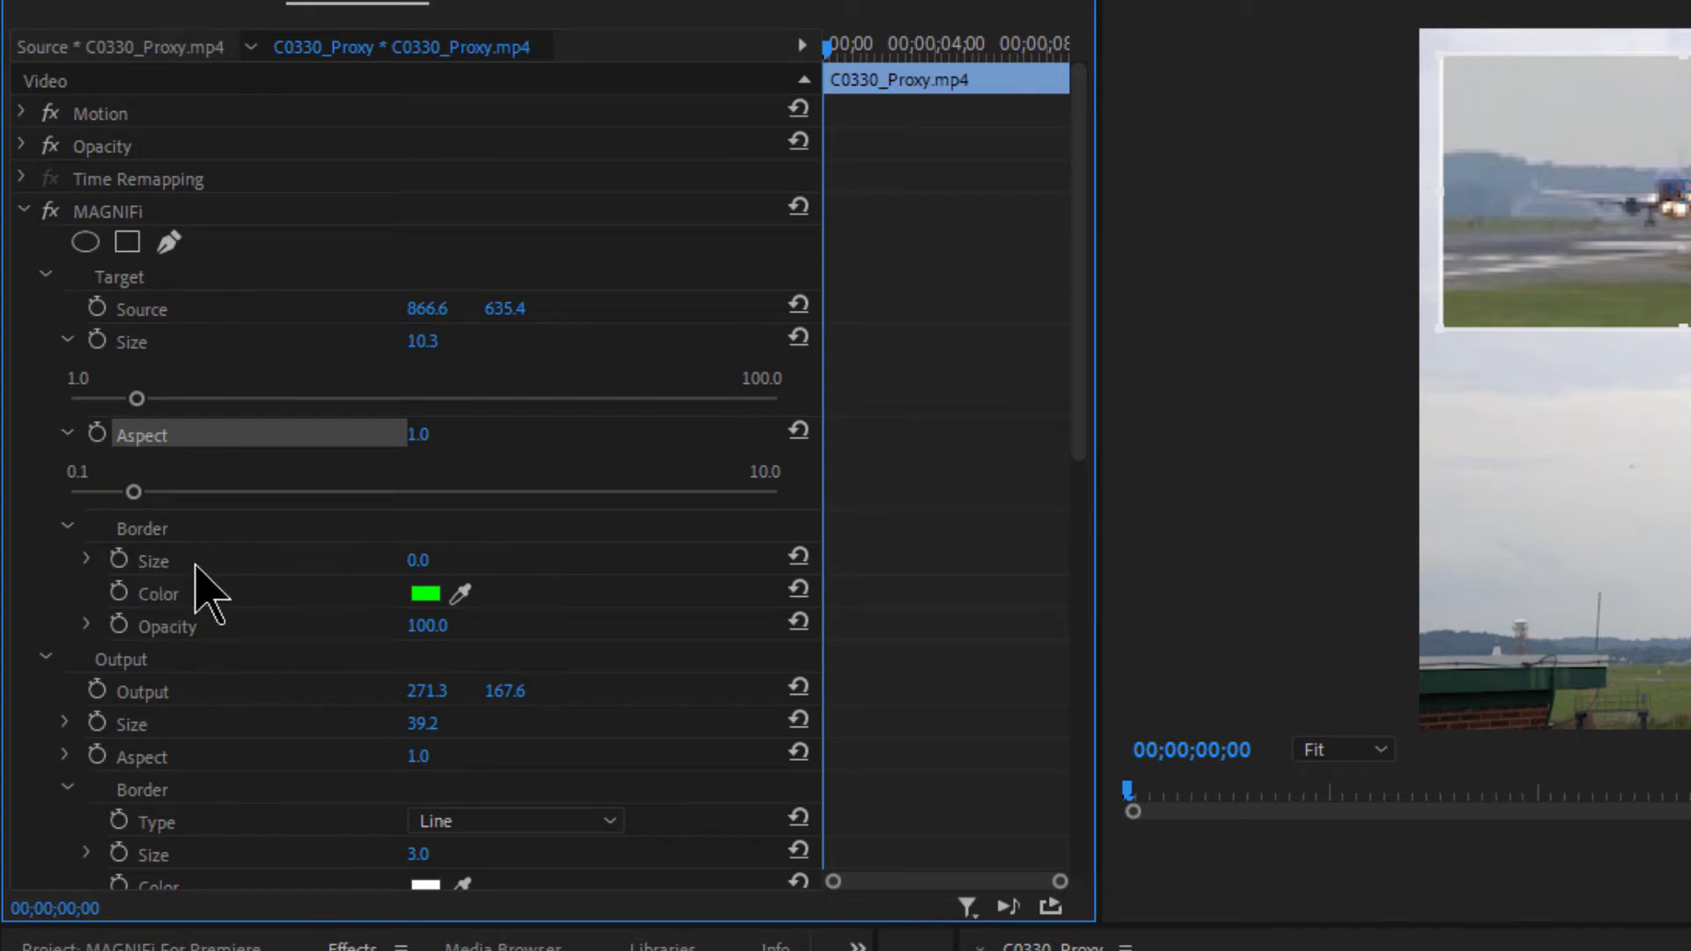
left_click(88, 561)
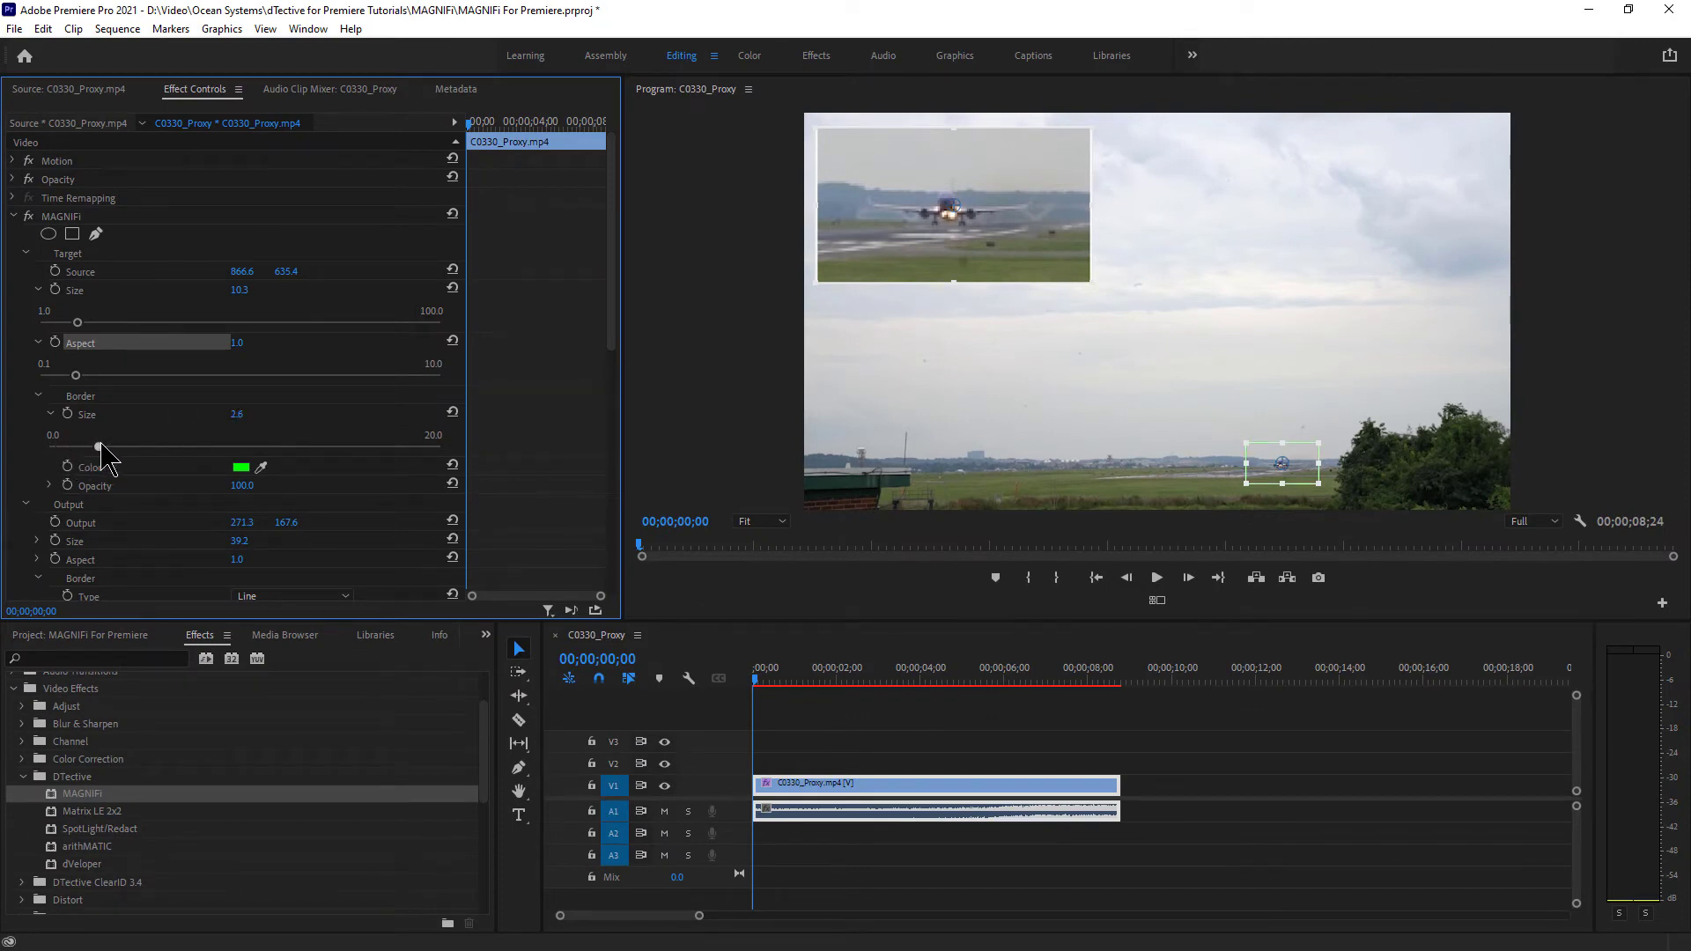
- Set the MAGNIFi target border size to 10.0 for a thick green outline
left_click_drag(128, 440, 341, 447)
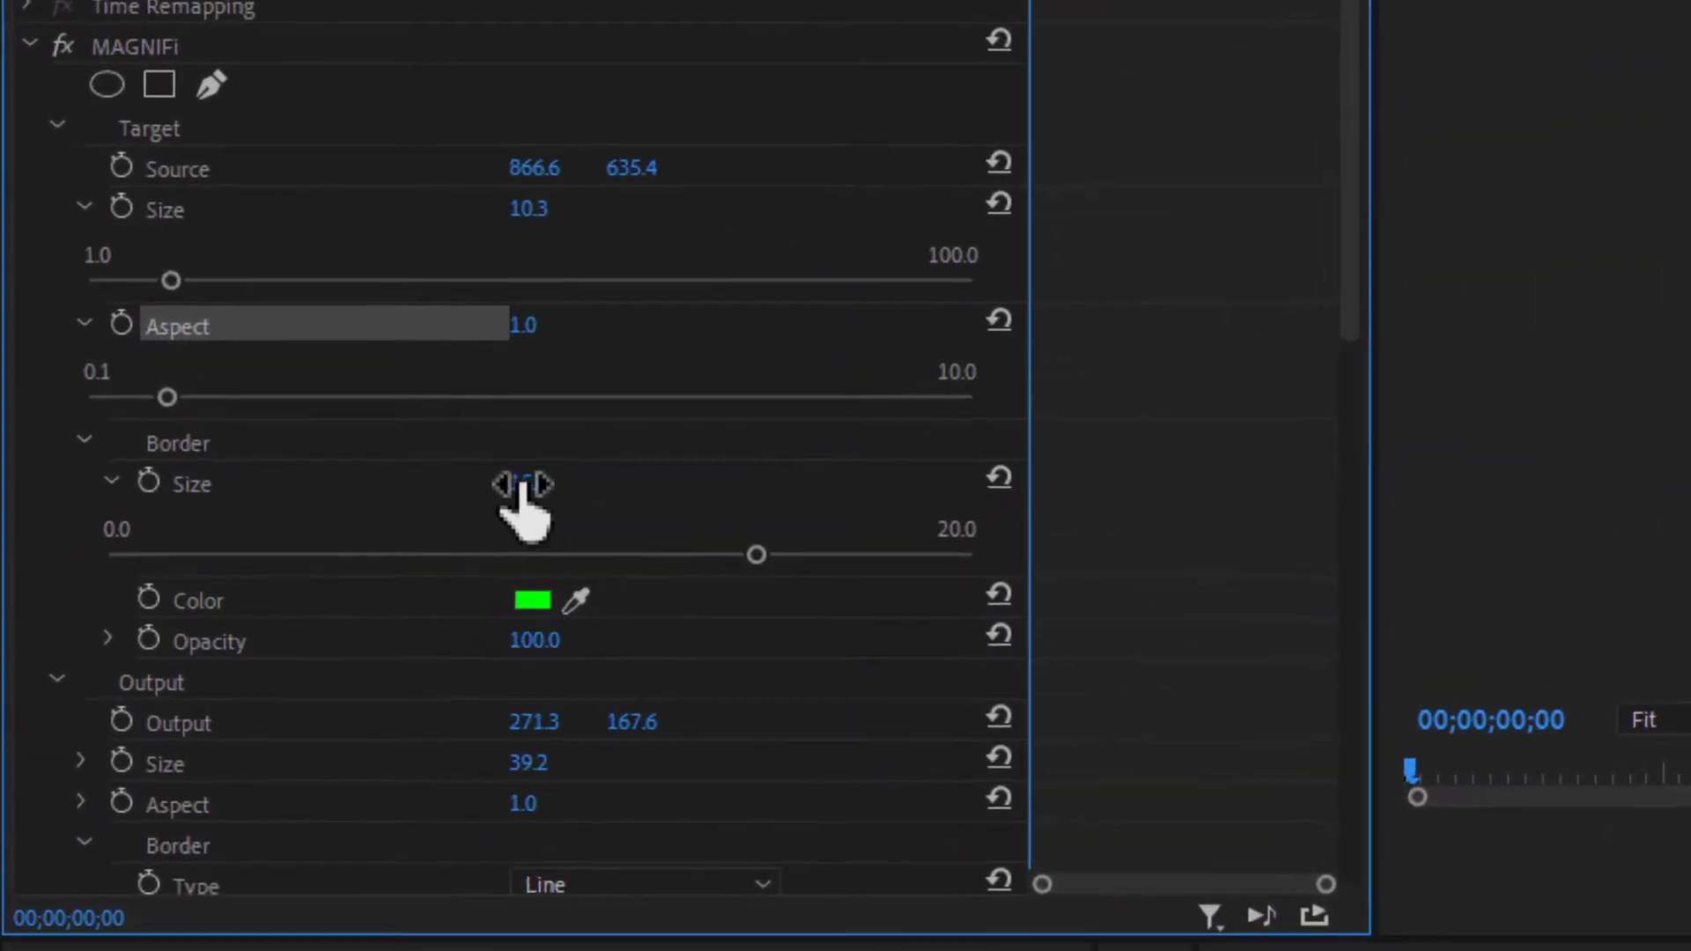
left_click_drag(238, 414, 177, 415)
left_click_drag(535, 486, 587, 487)
left_click(540, 486)
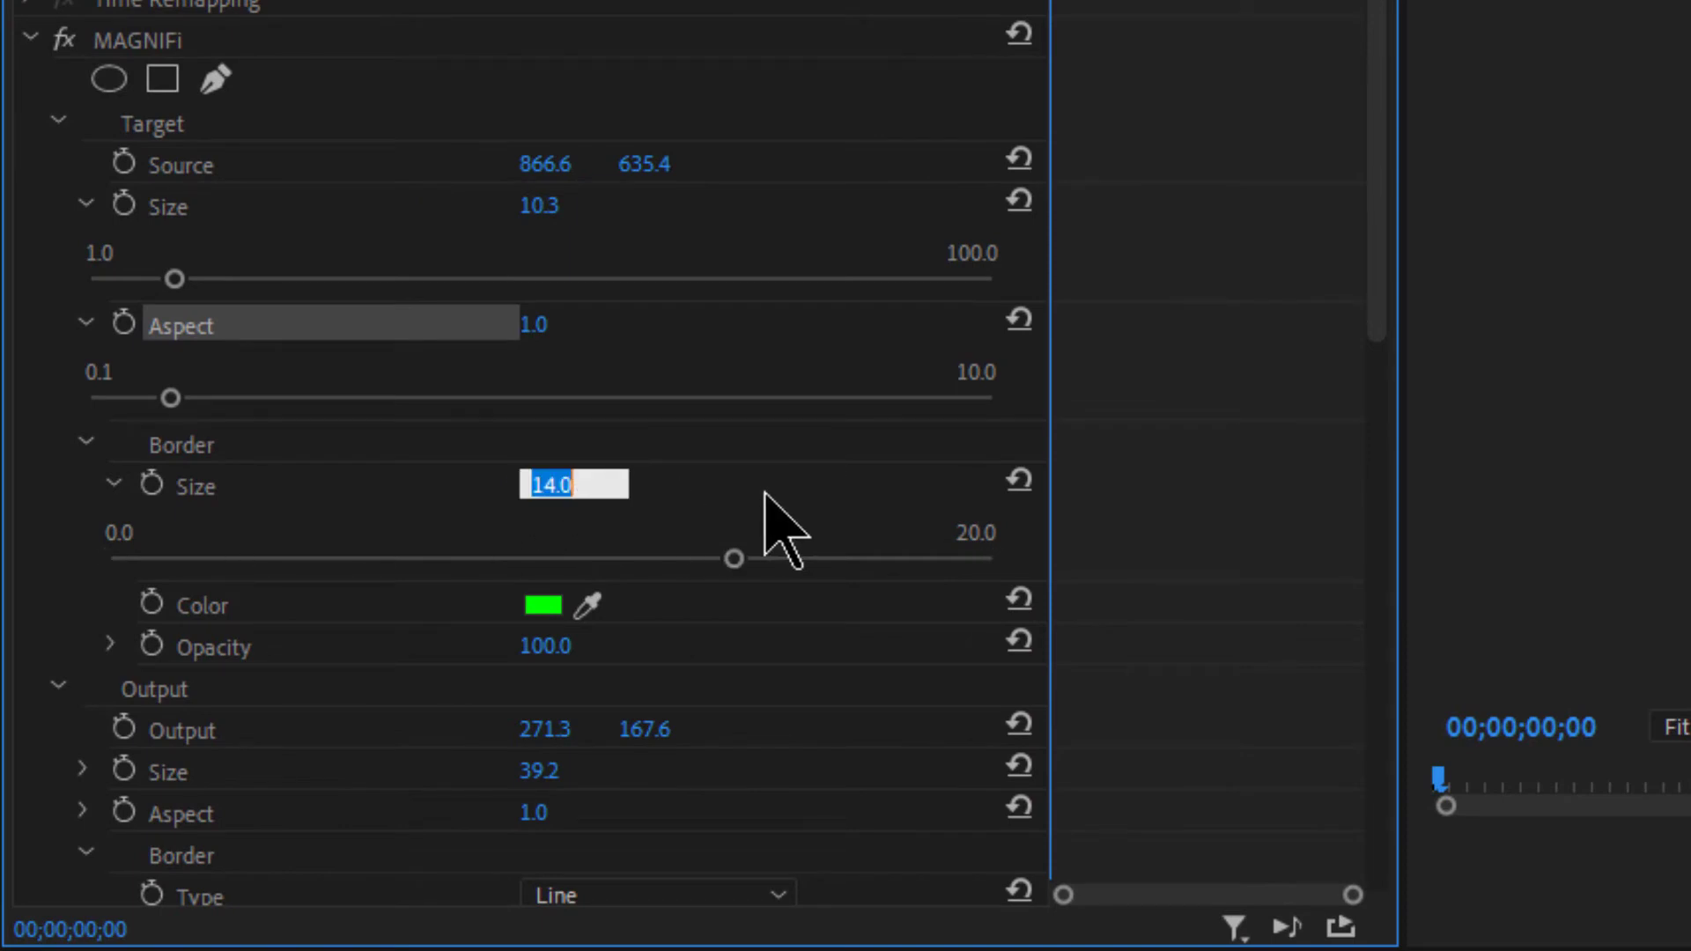
type("1")
key("Return")
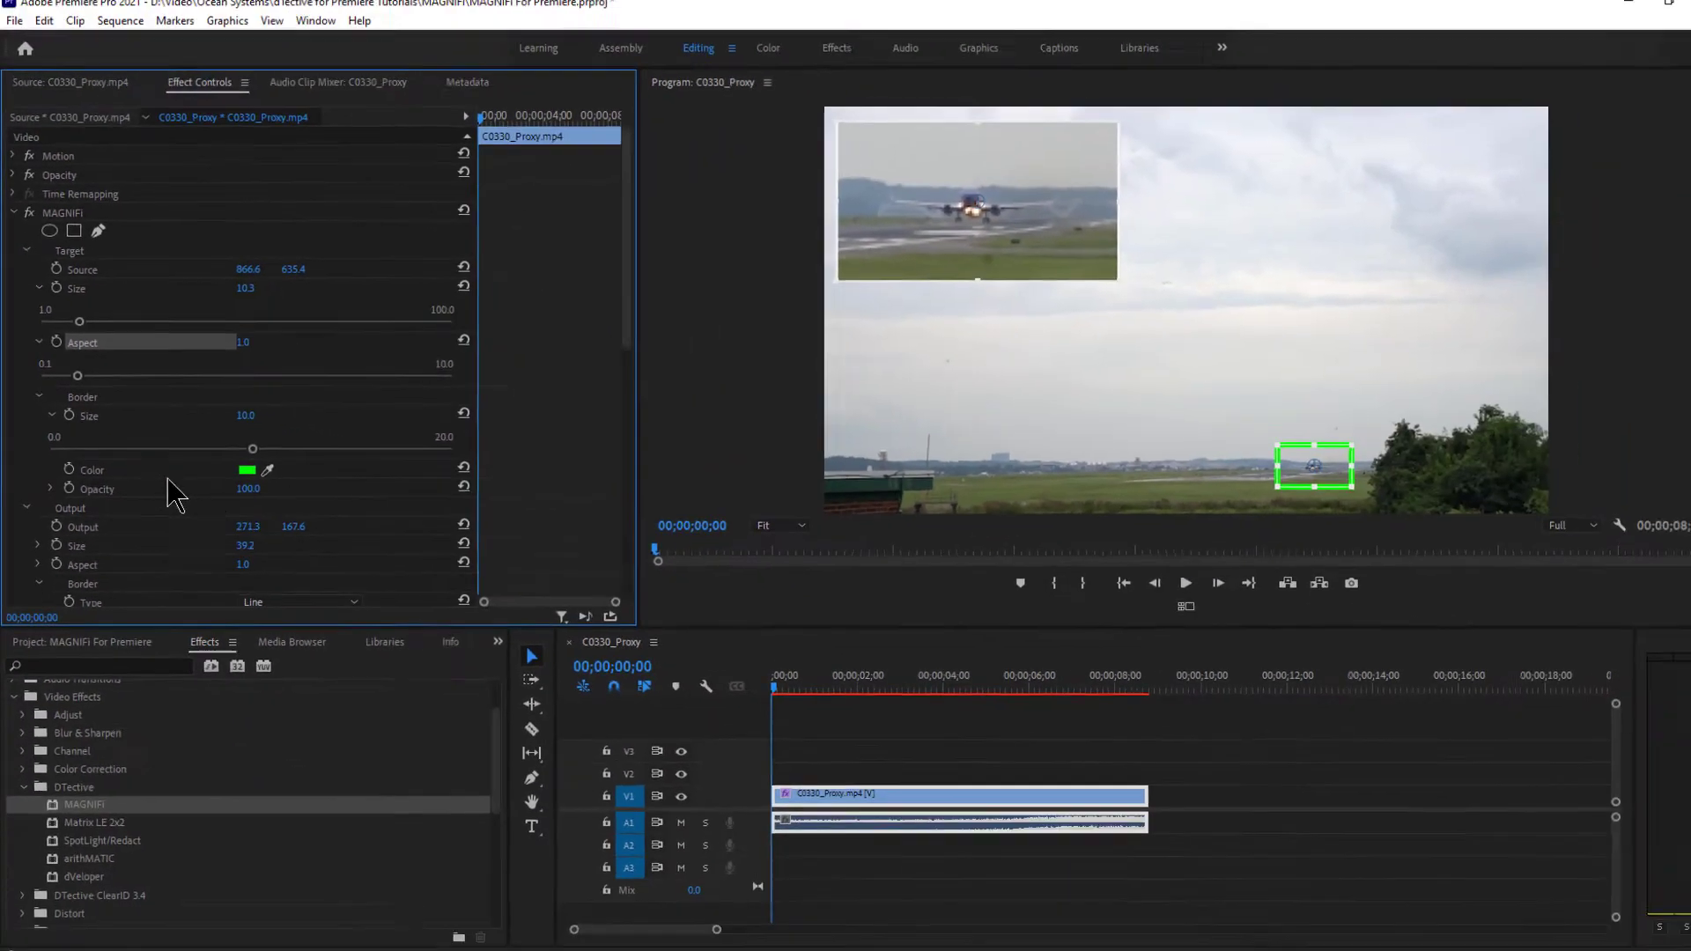
- Try border colours in the Color Picker and apply an olive colour sampled from the video
left_click(239, 467)
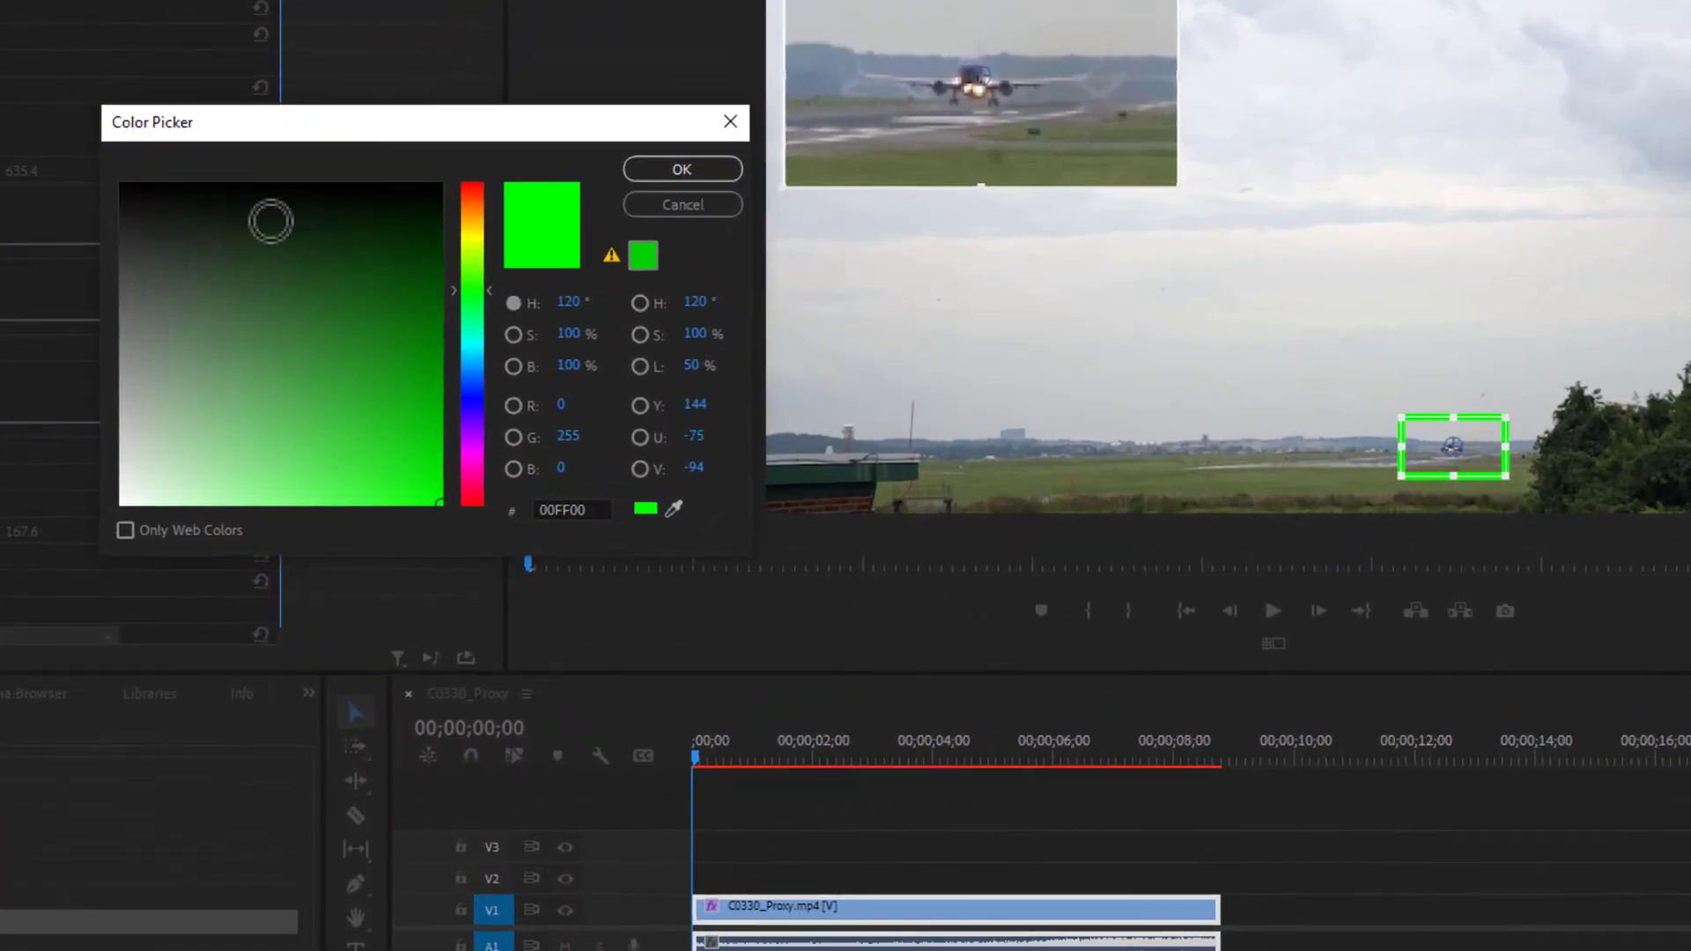
mouse_move(491, 293)
left_mouse_down()
mouse_move(491, 205)
mouse_move(491, 453)
mouse_move(492, 340)
mouse_move(426, 393)
mouse_move(427, 539)
left_mouse_up()
mouse_move(483, 353)
left_mouse_down()
mouse_move(481, 436)
mouse_move(477, 227)
left_mouse_up()
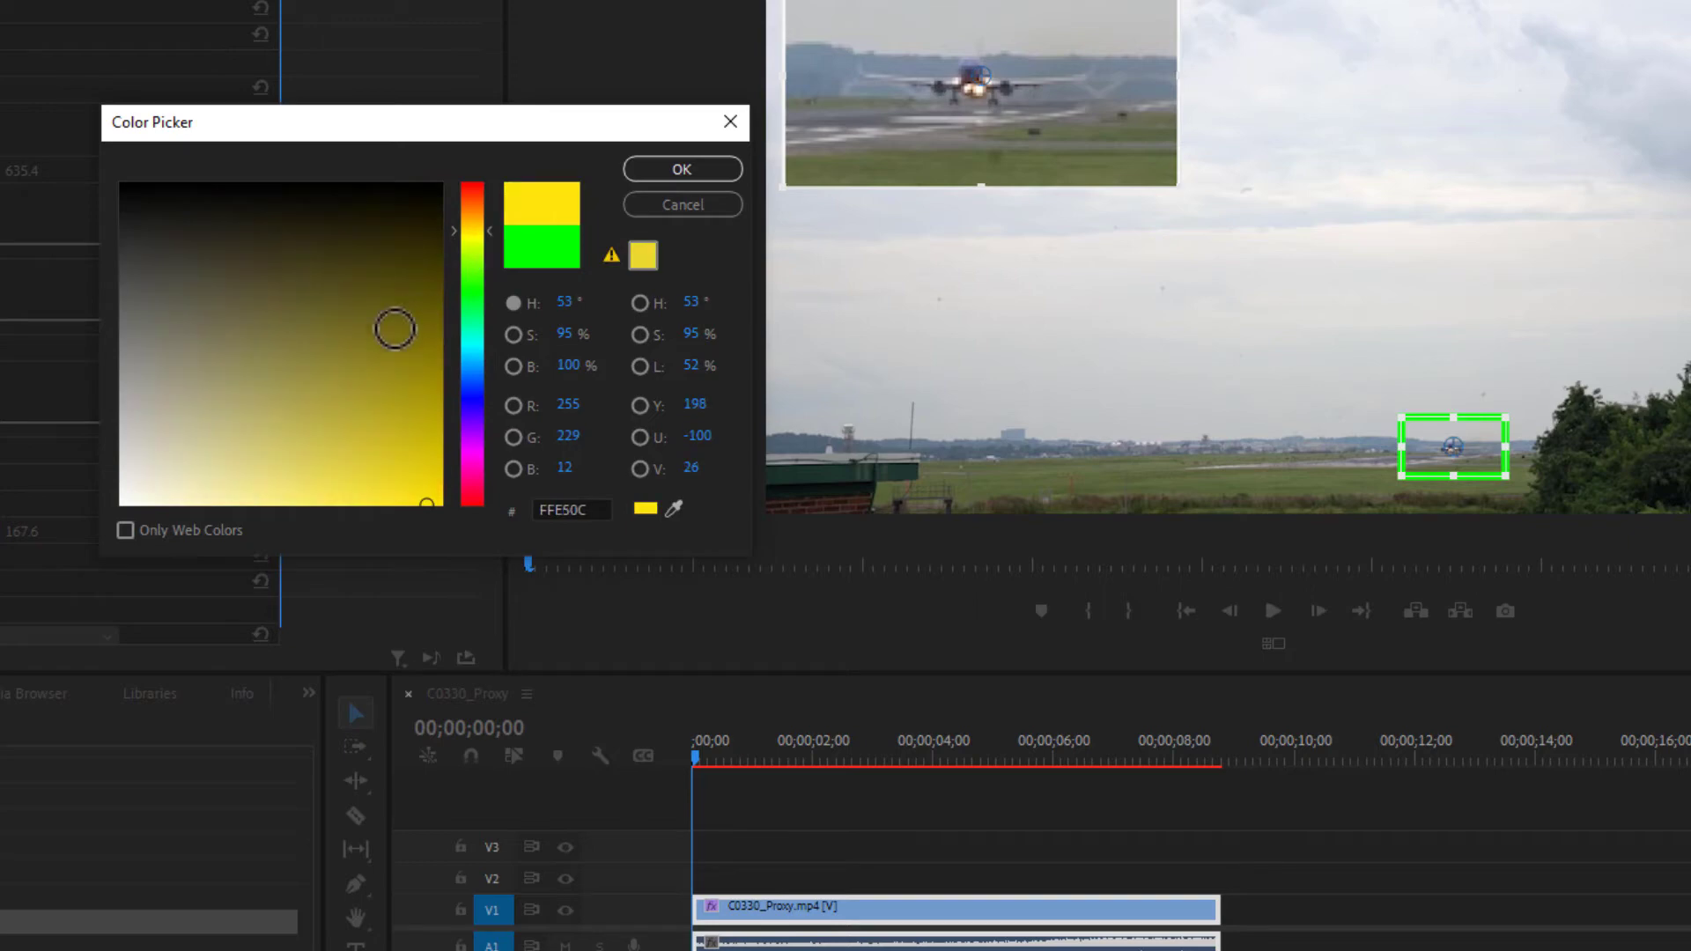
left_click_drag(407, 468, 420, 501)
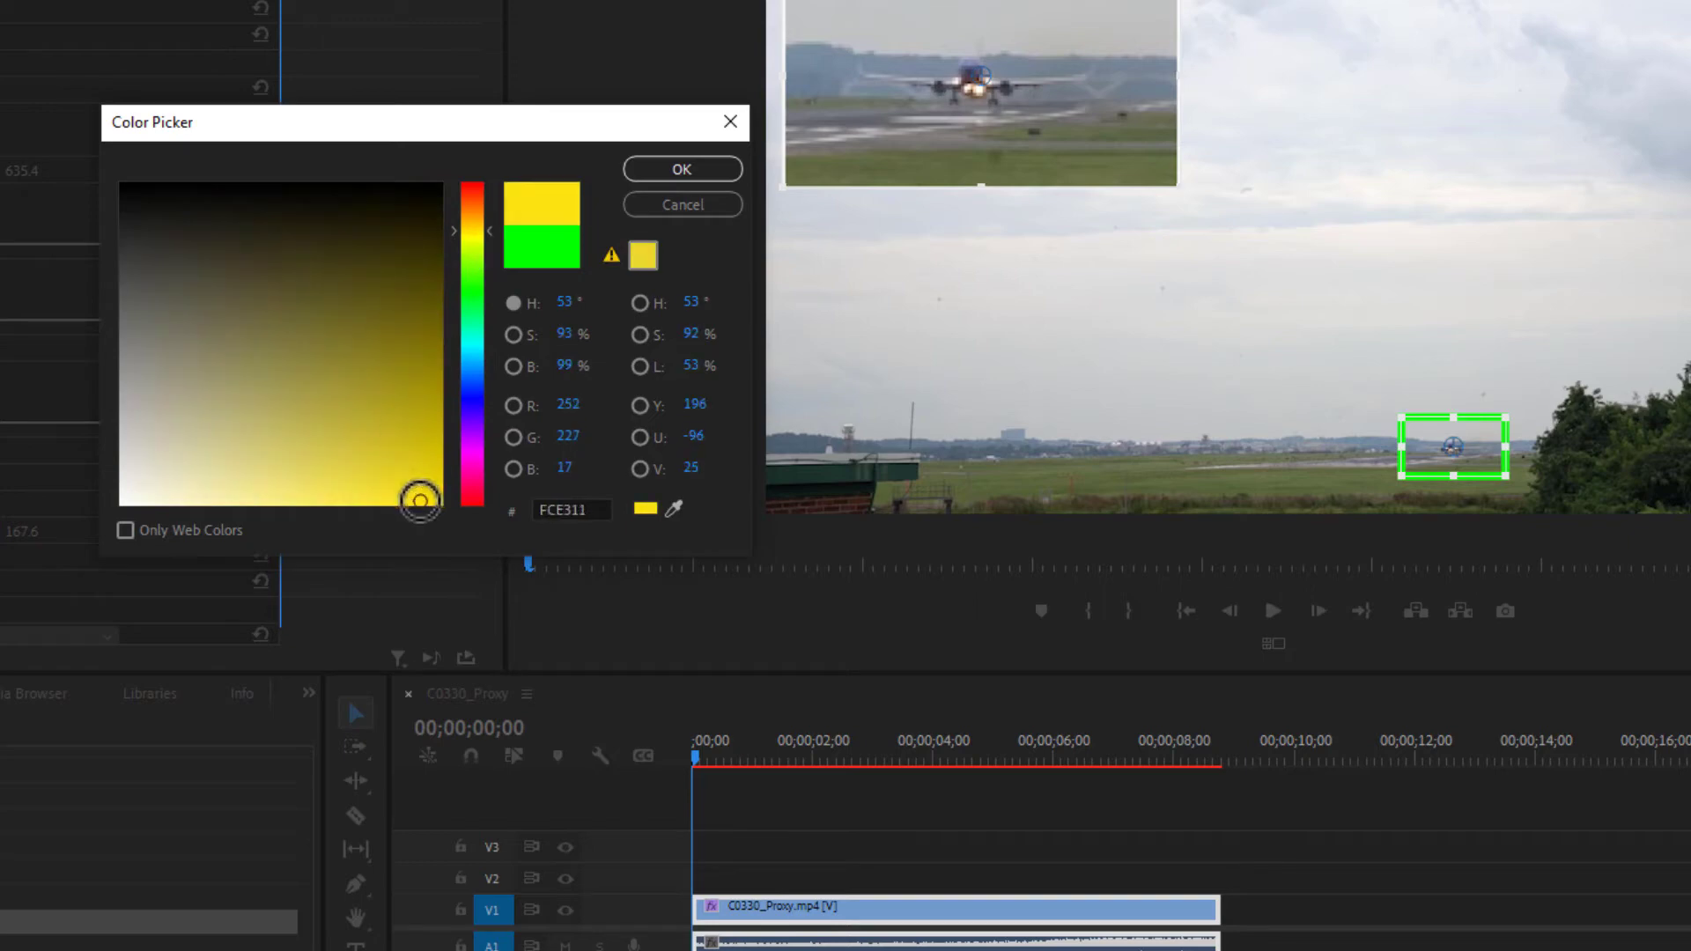
left_click(674, 509)
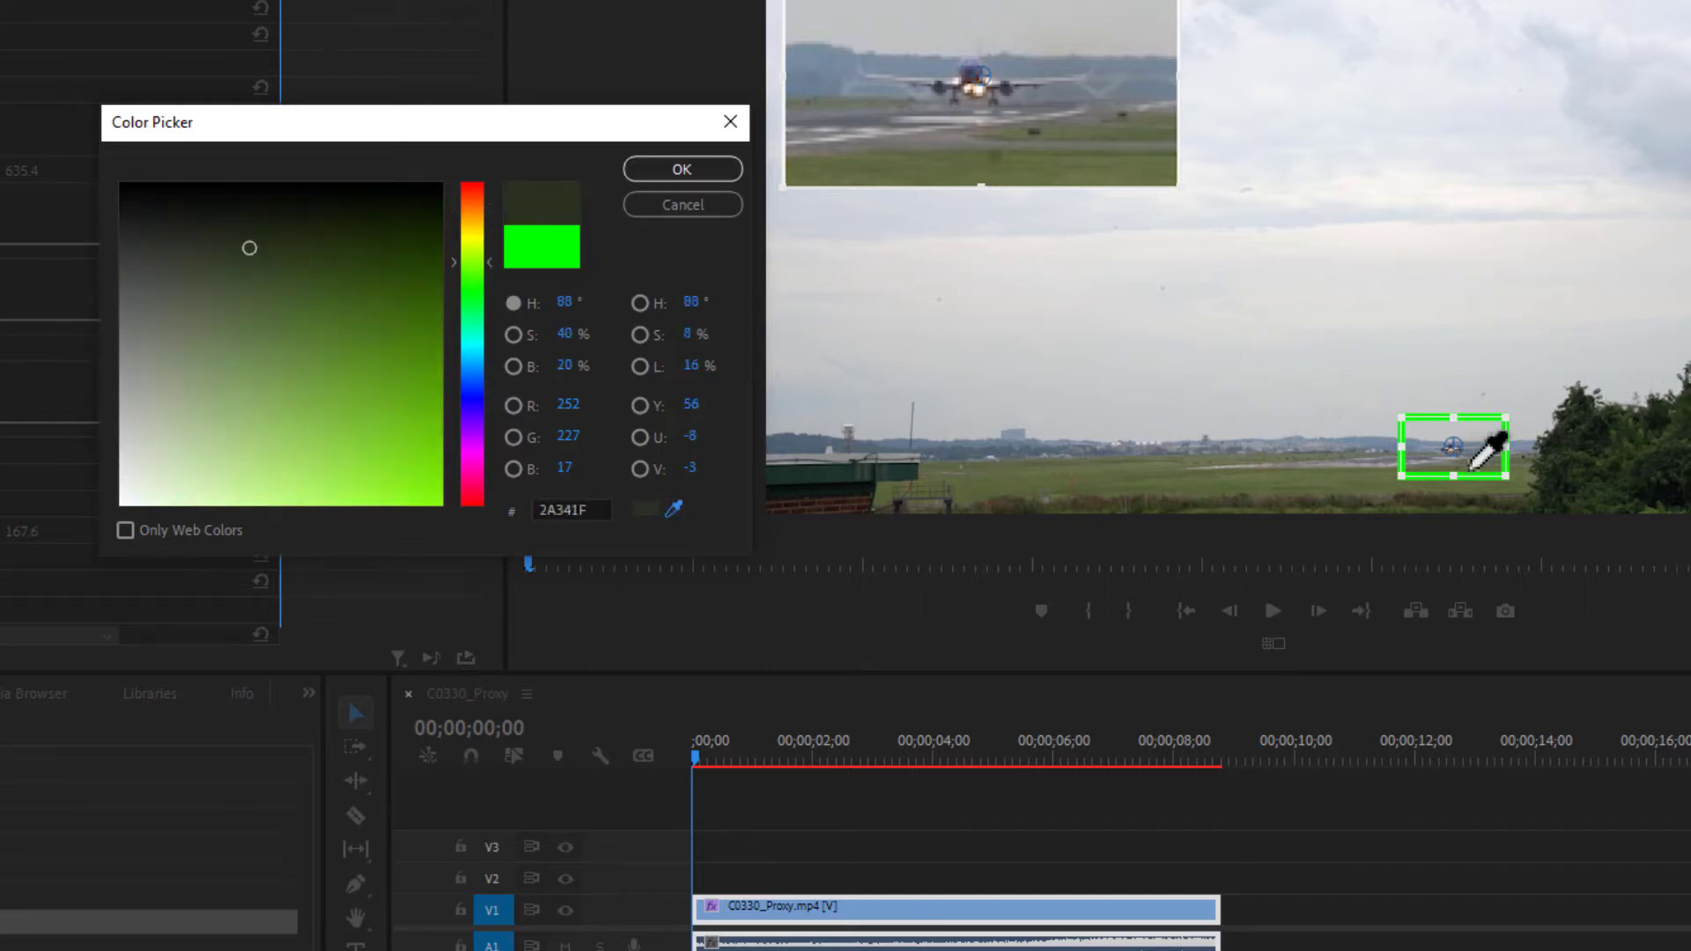
left_click(1342, 479)
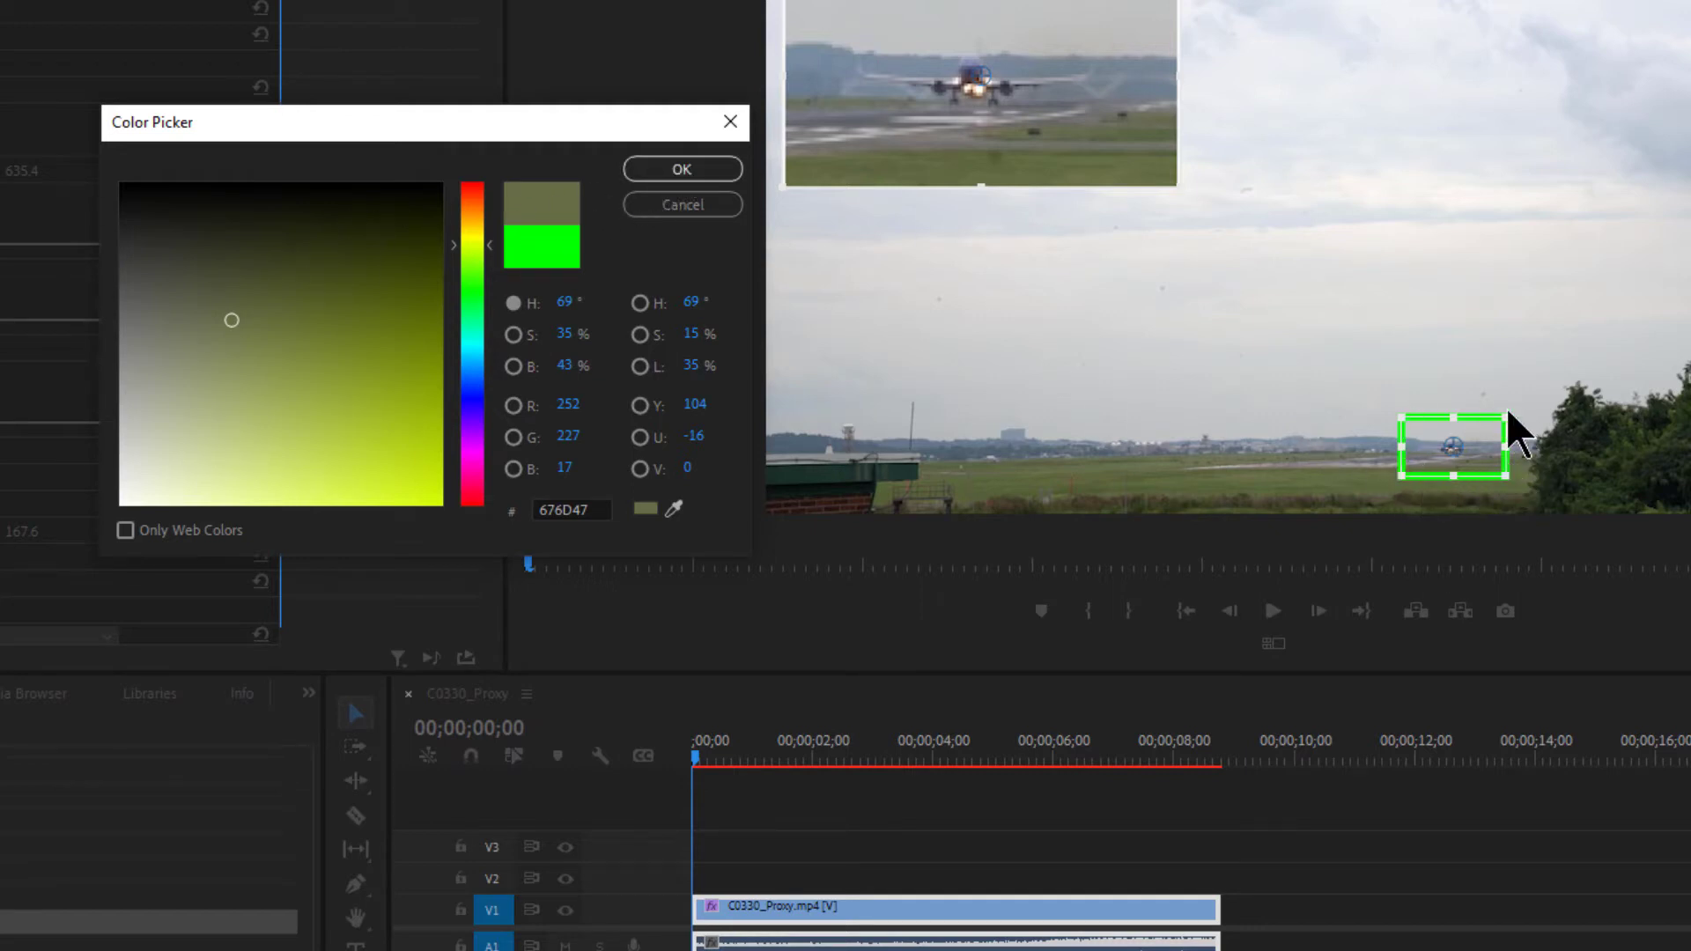
left_click(696, 173)
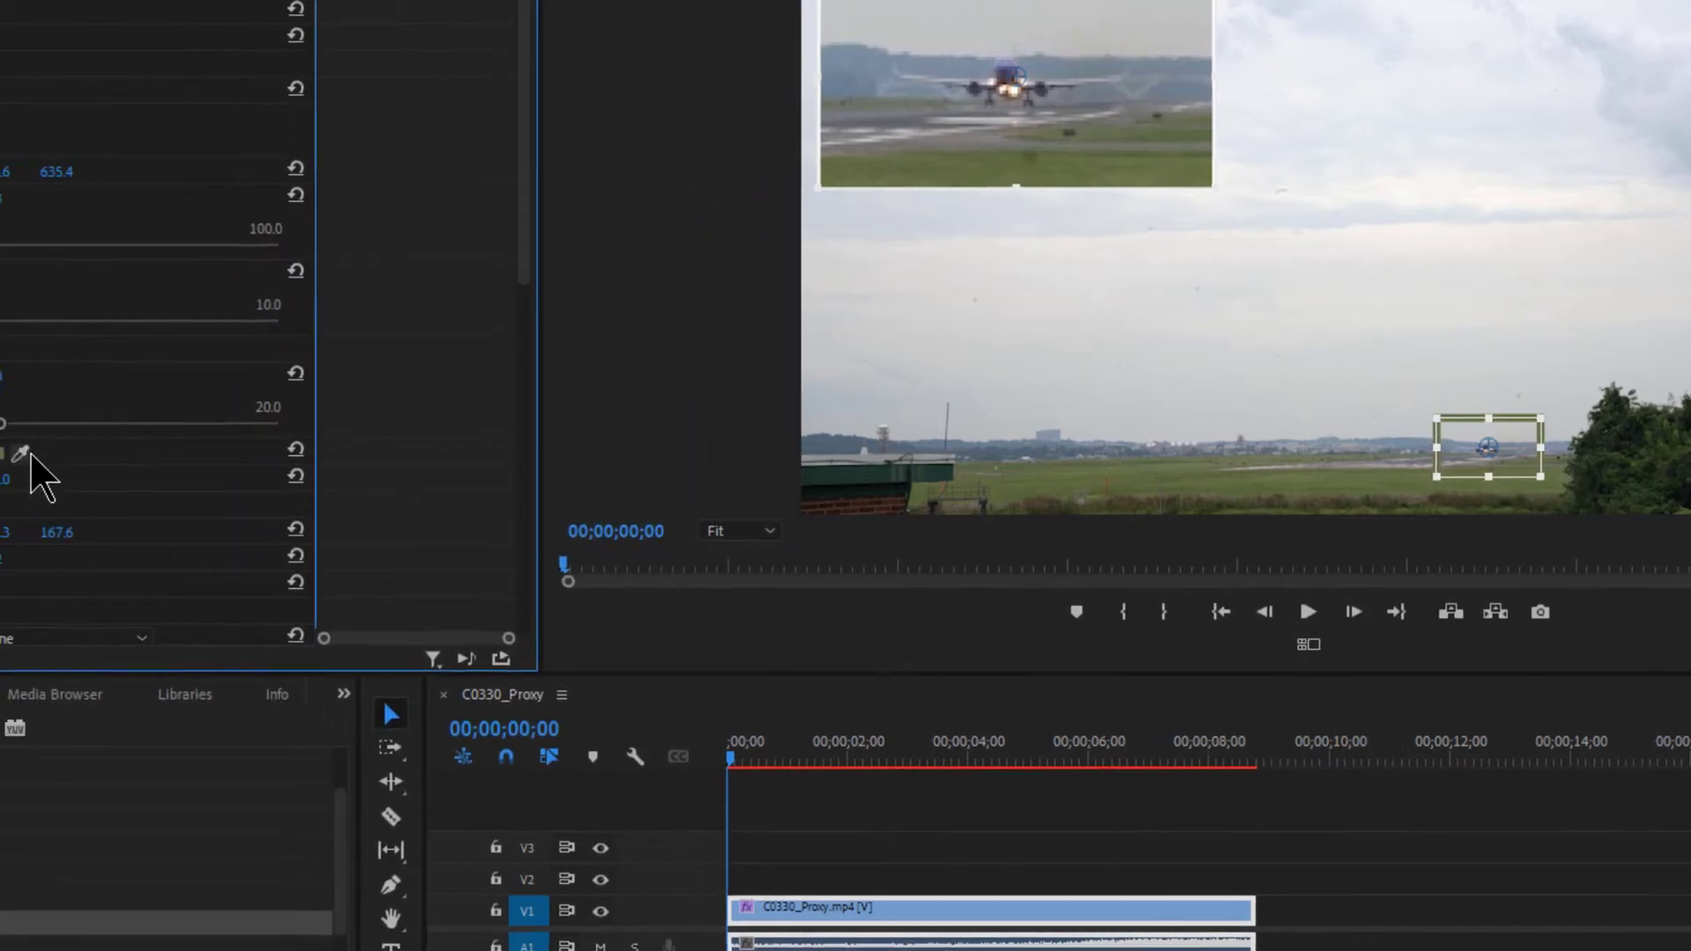
- Change the target border colour to bright yellow-green D7FF00
left_click(115, 455)
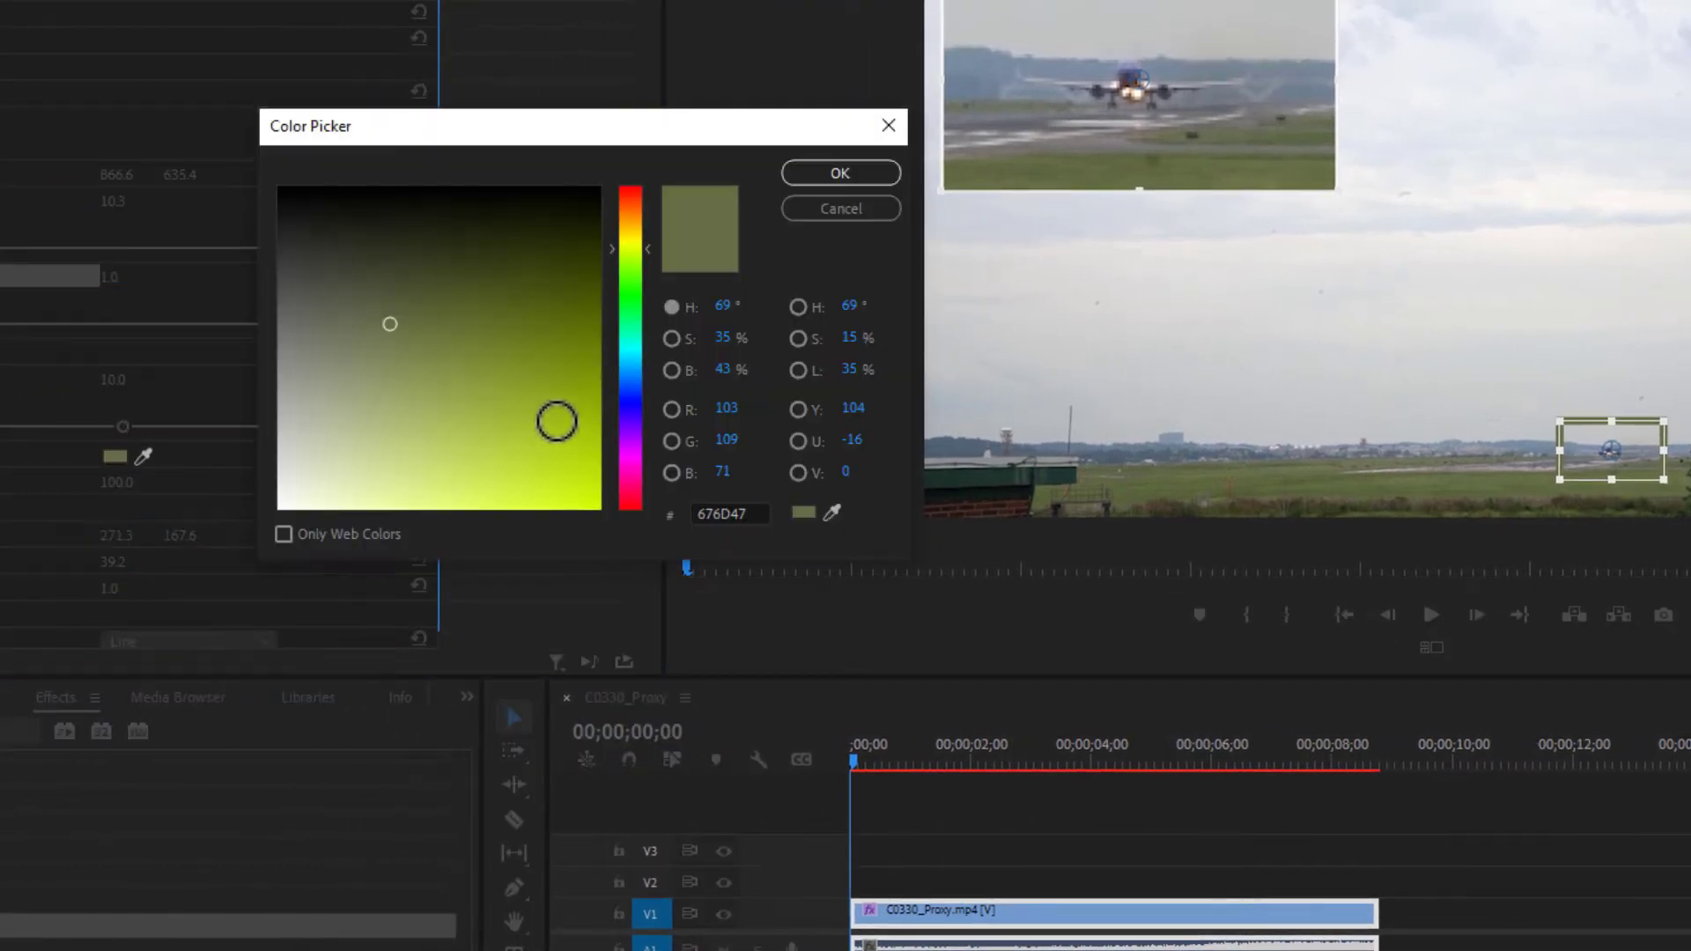
left_click_drag(556, 421, 602, 509)
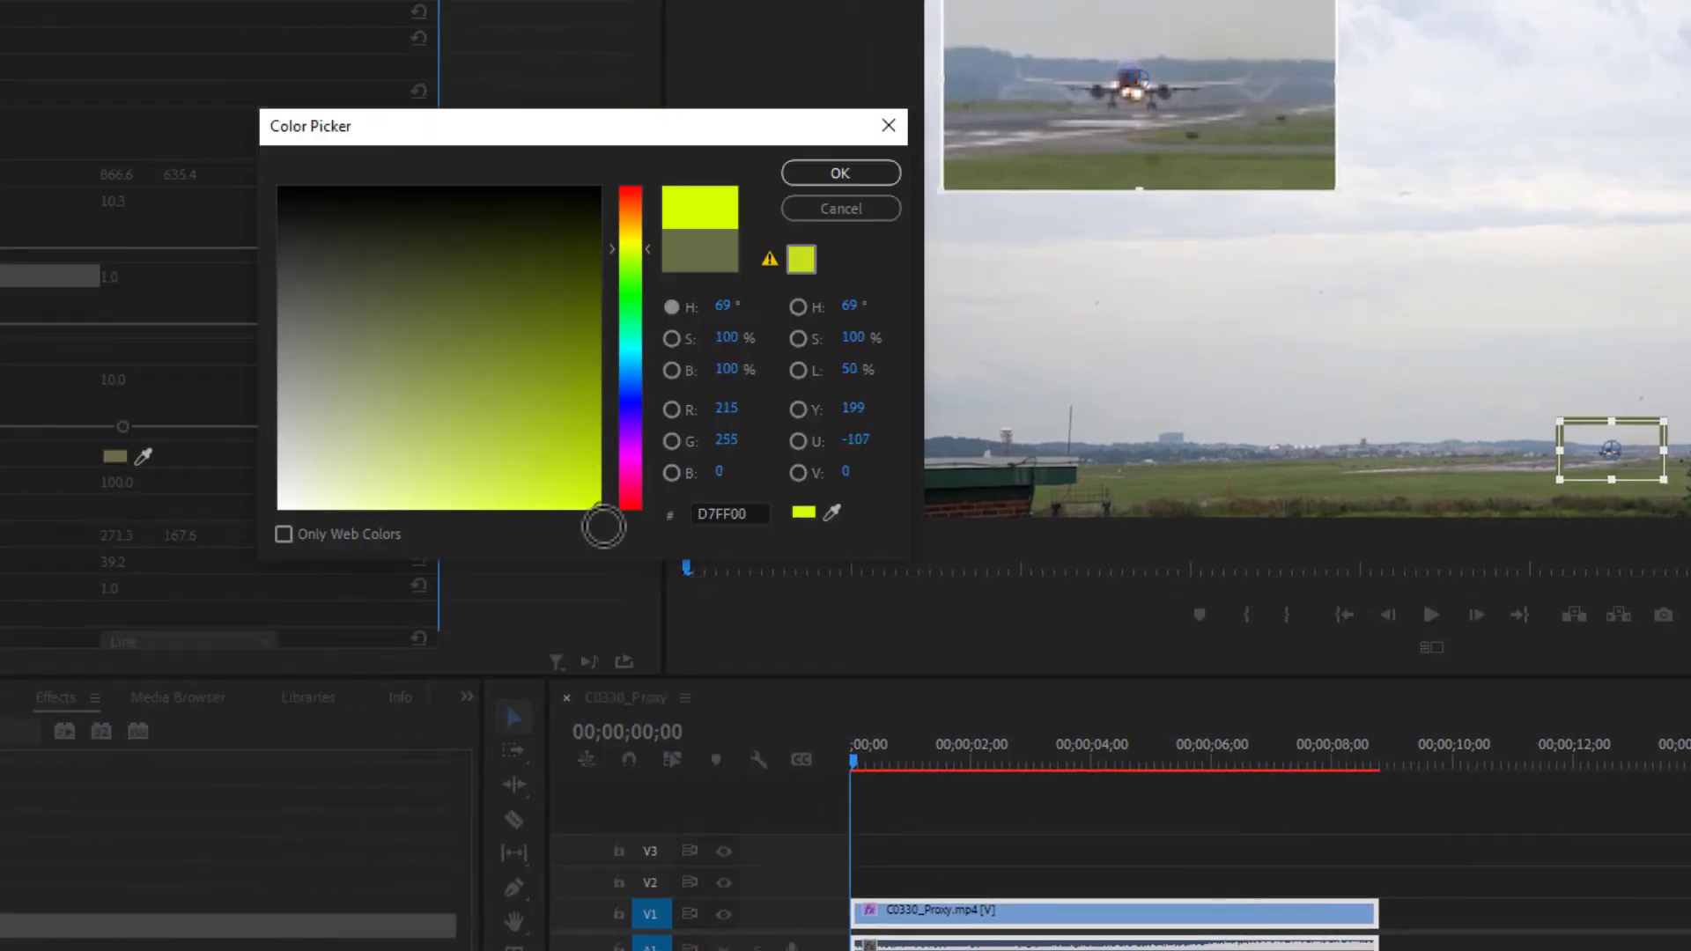
left_click(840, 173)
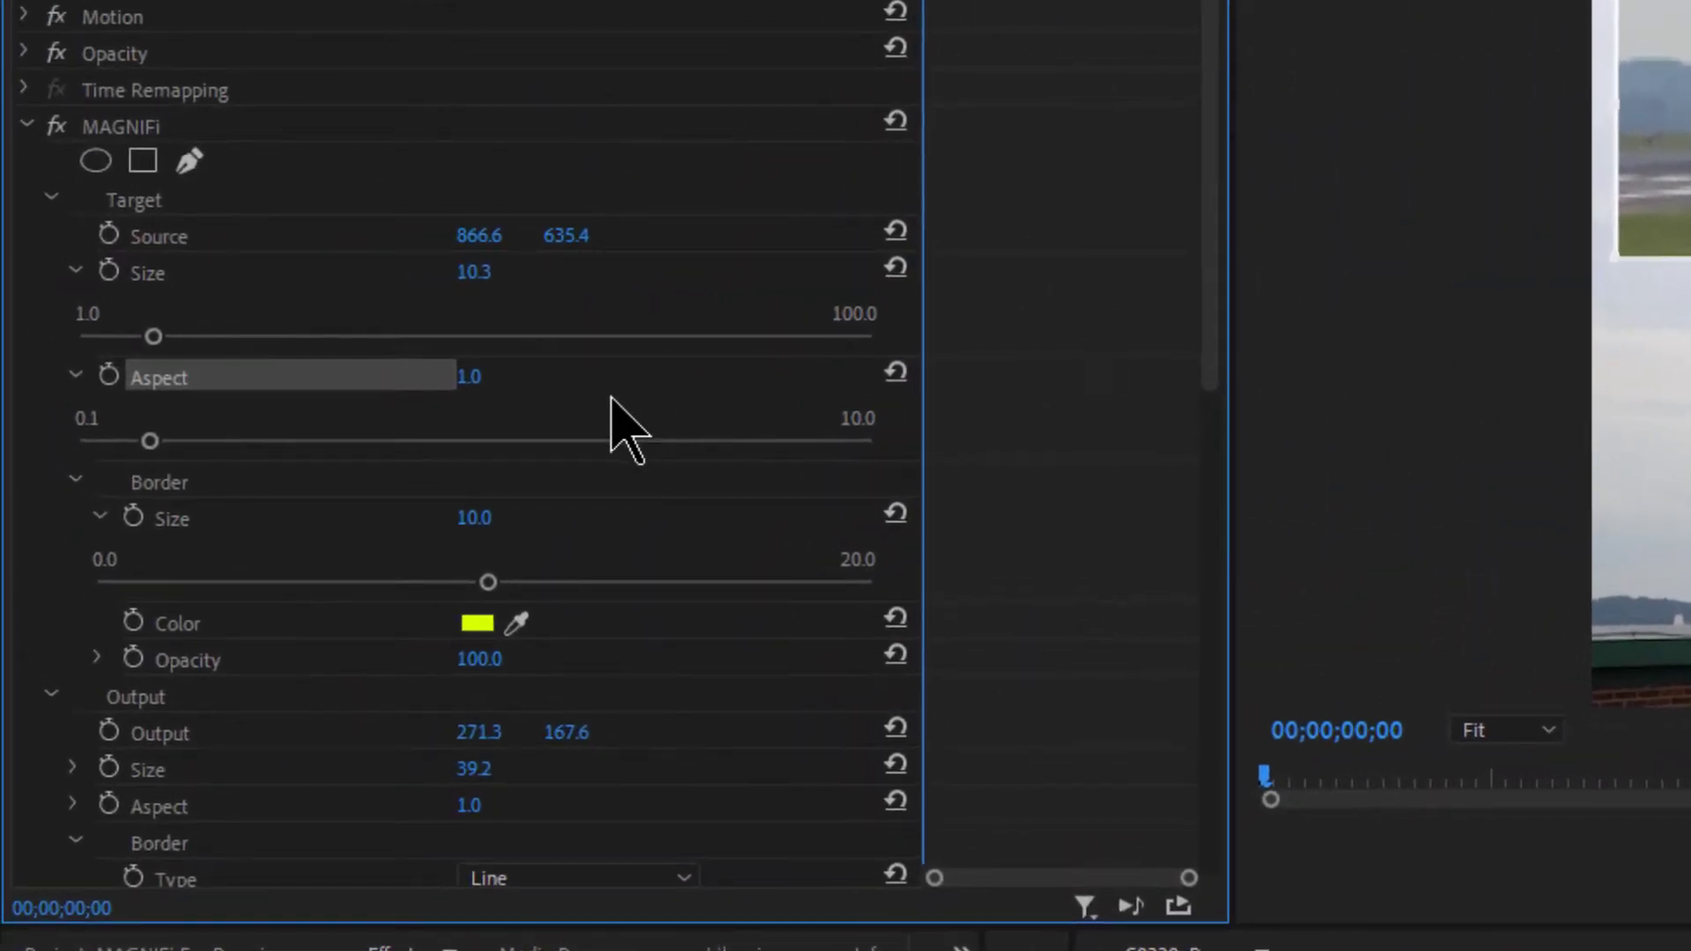
- Adjust the target border opacity, leaving the yellow-green outline fully opaque at 100.0
left_click(98, 661)
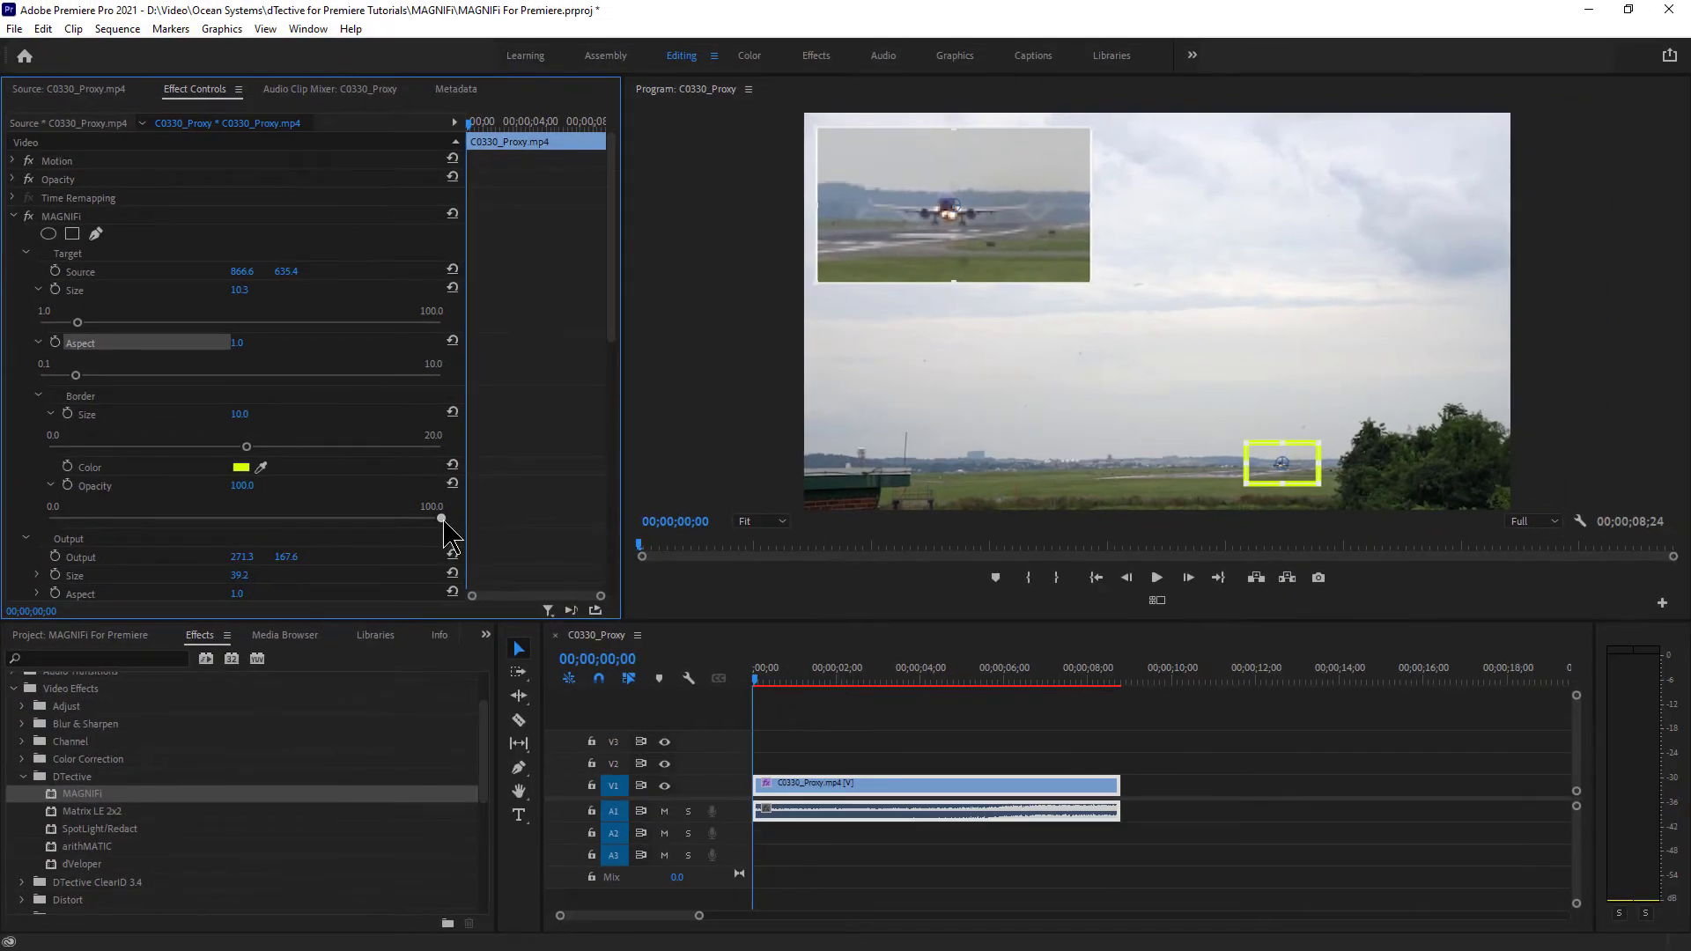
left_click_drag(441, 519, 341, 519)
left_click_drag(222, 519, 462, 534)
left_click_drag(212, 540, 307, 542)
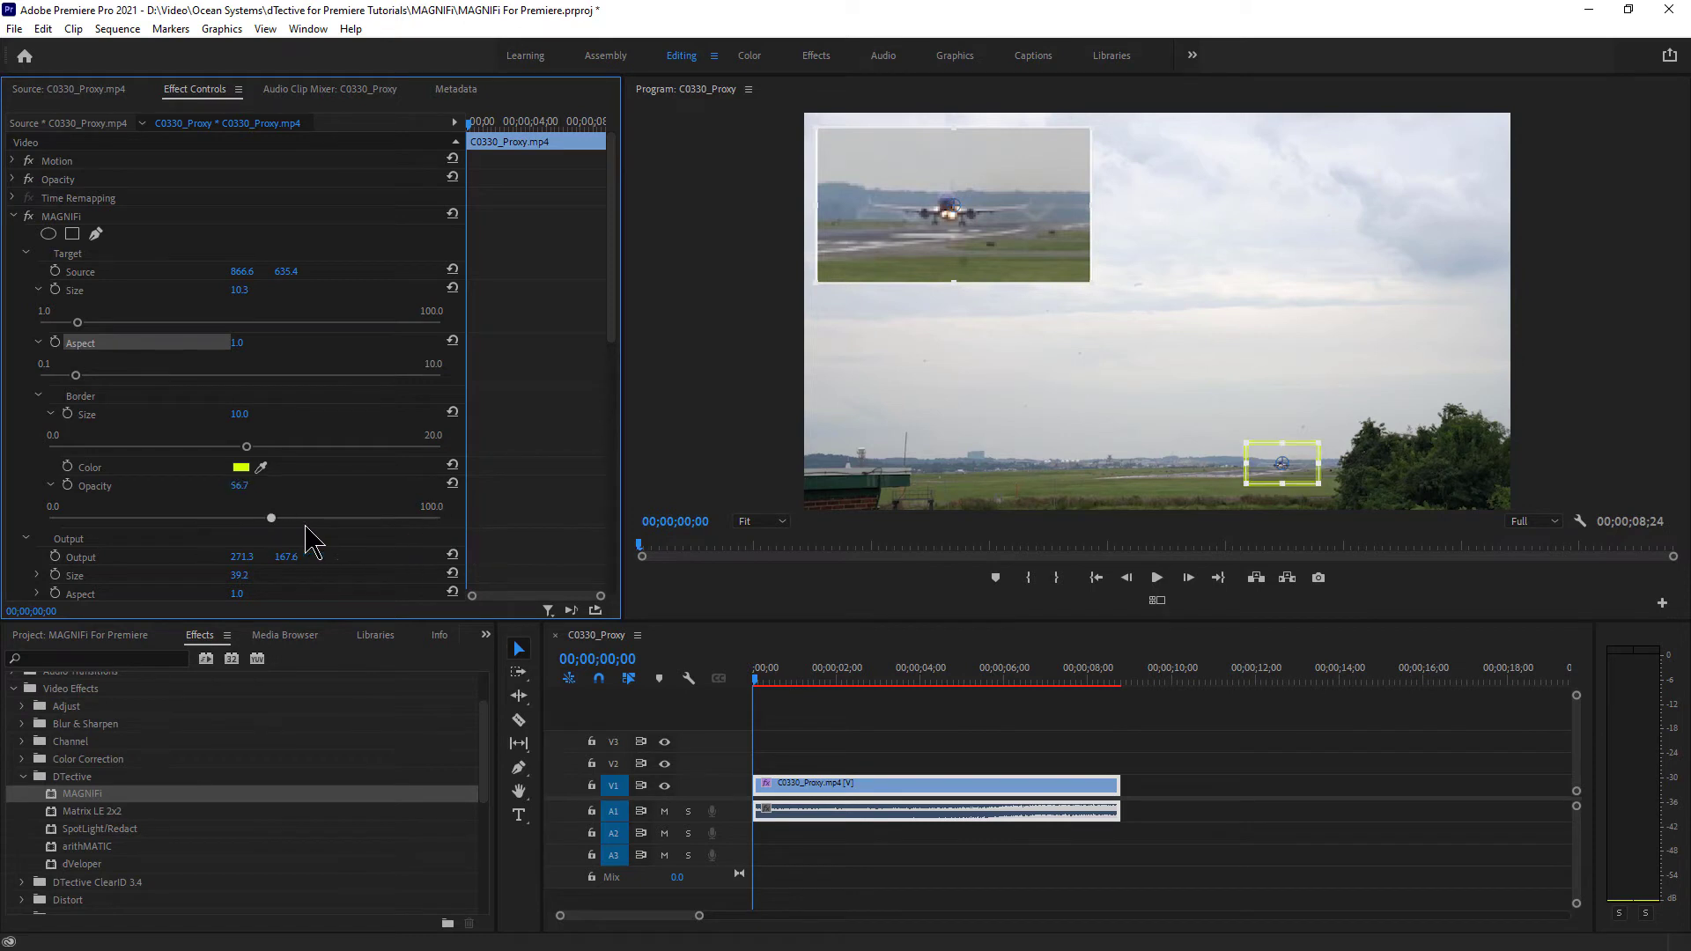
left_click(242, 487)
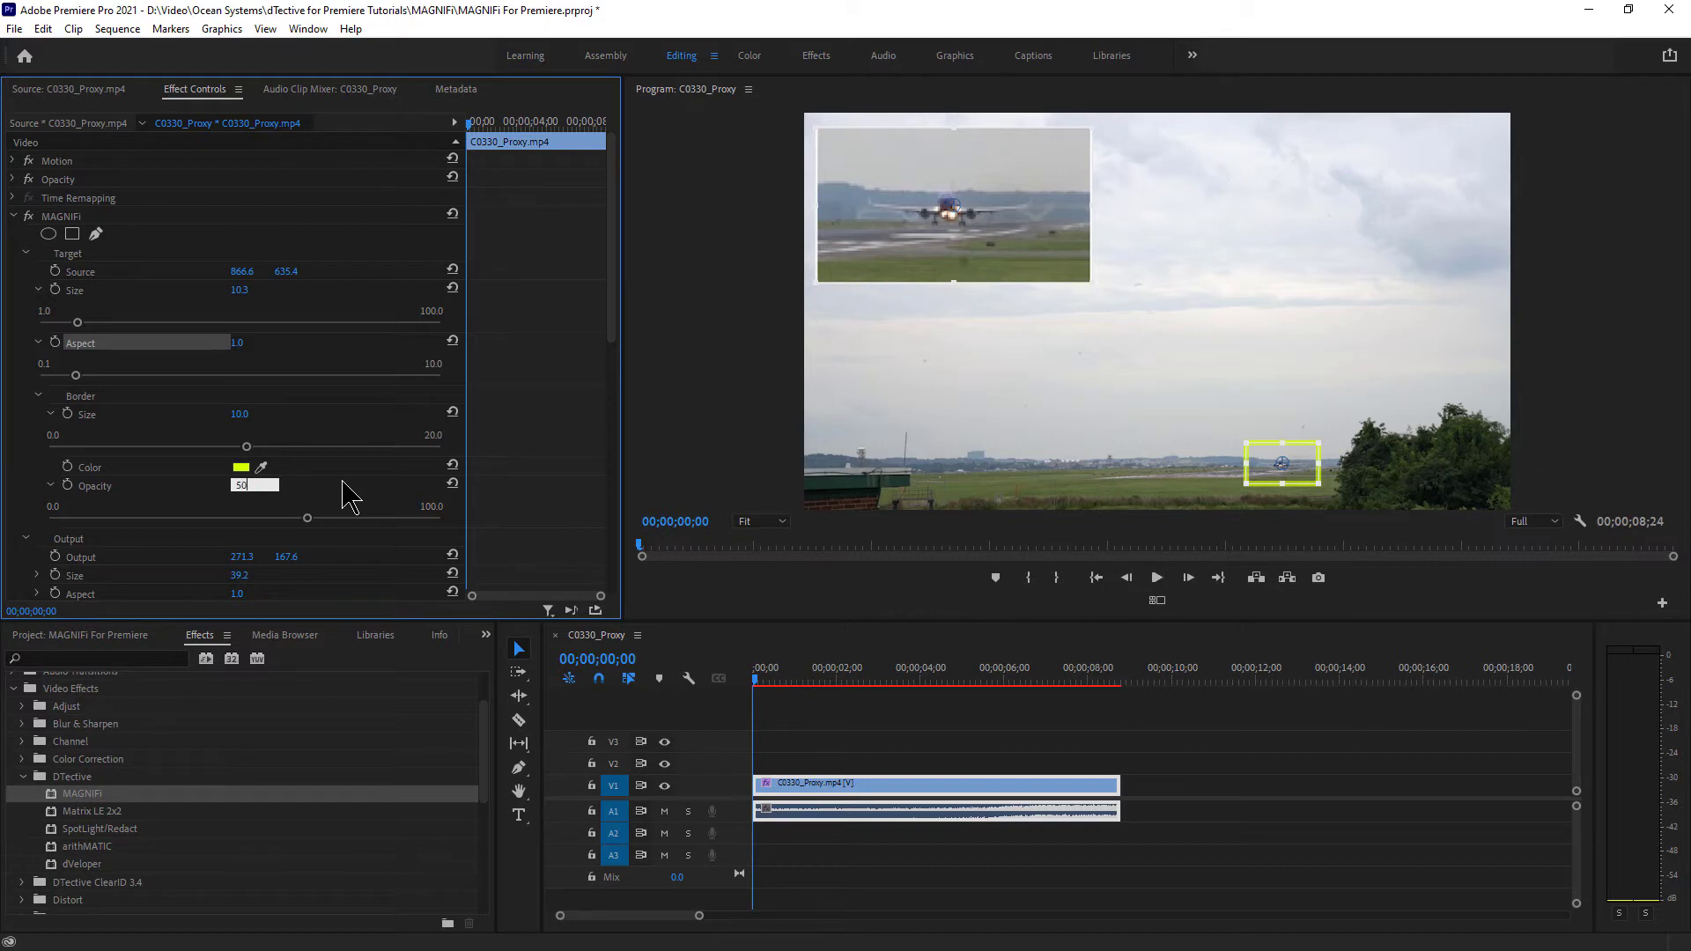
key("Return")
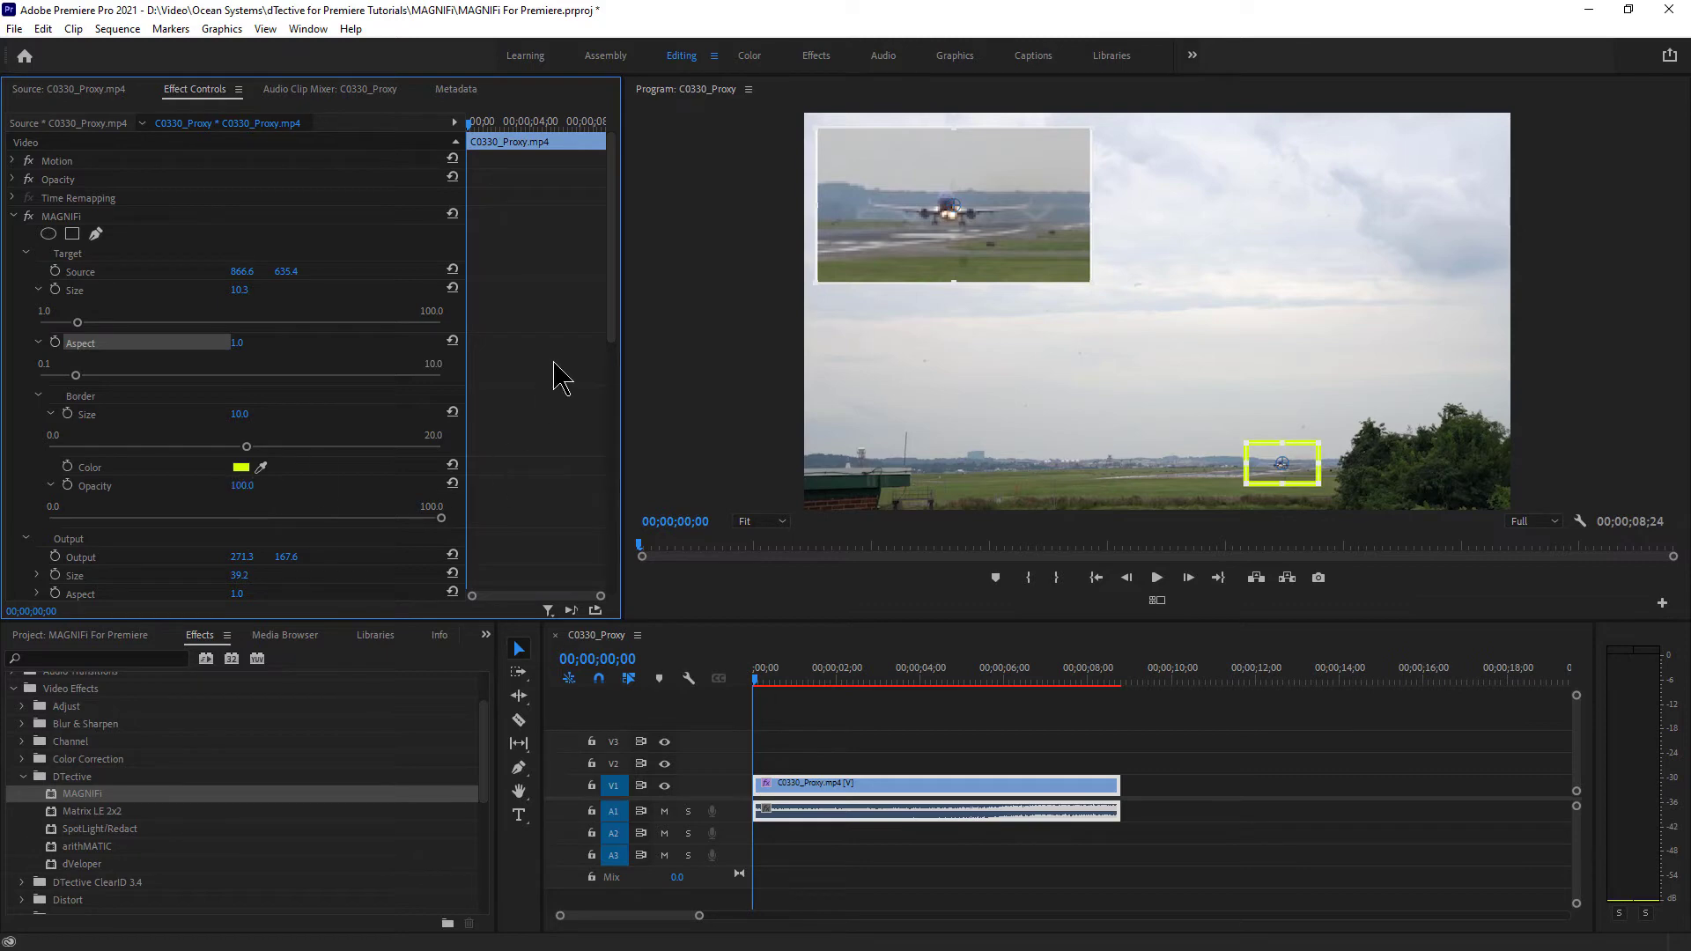
left_click_drag(617, 255, 614, 388)
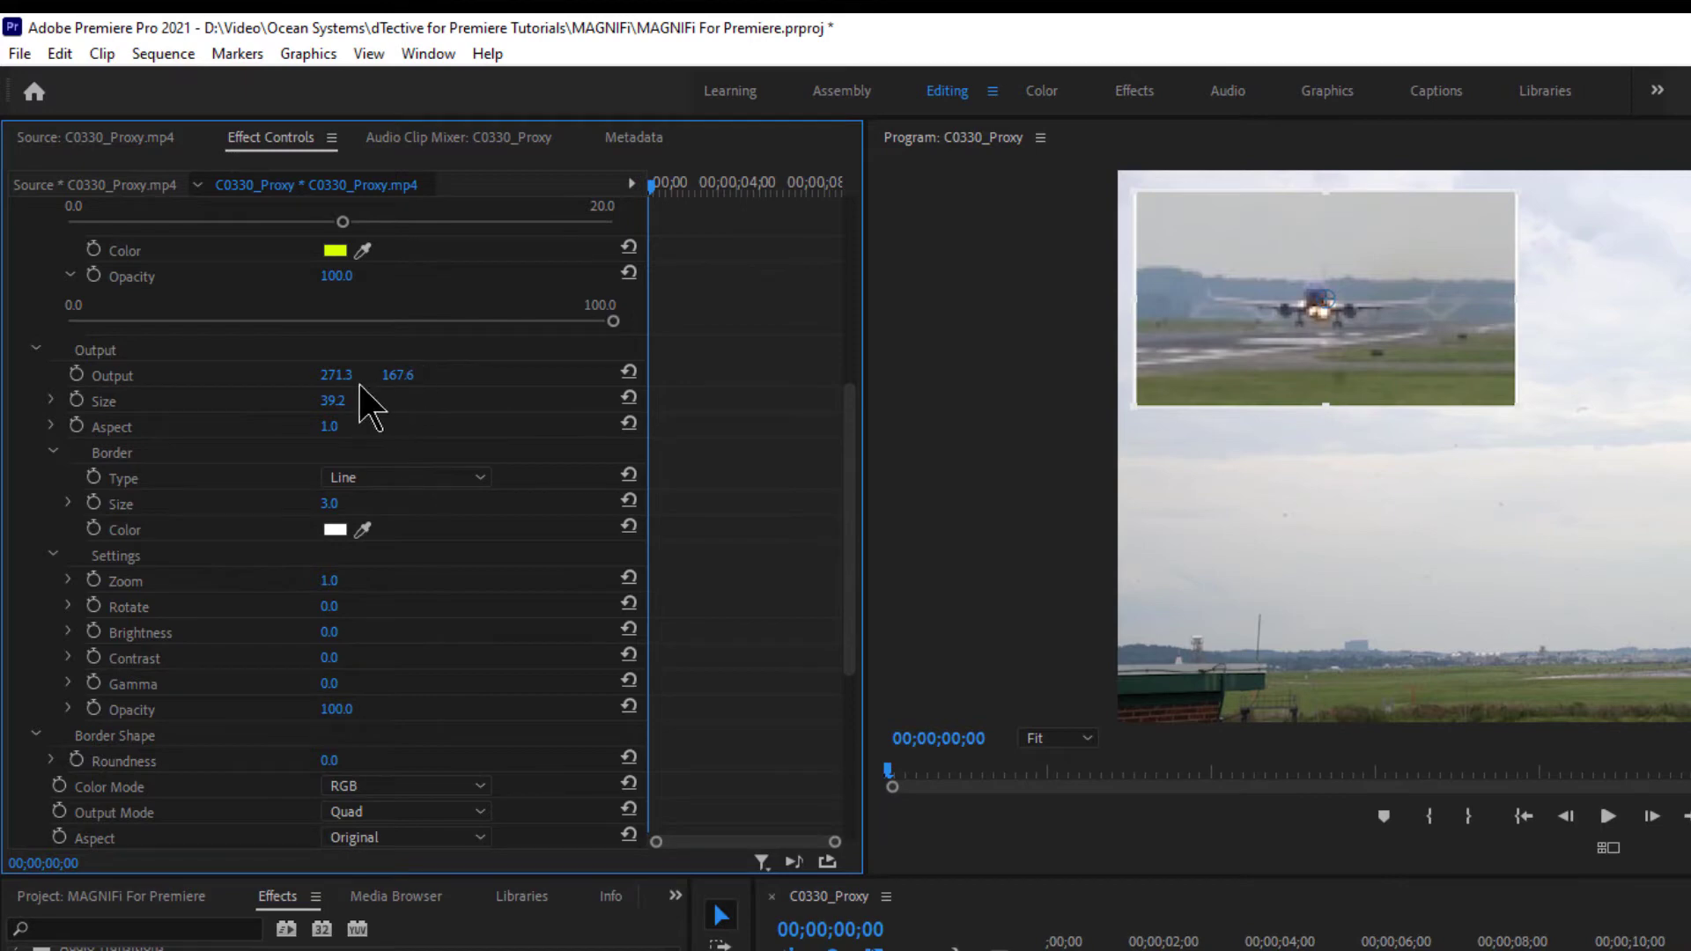
- Move the MAGNIFi inset to output 330.3, 203.6 and settle its Size at 44.6 after trying 65
left_click_drag(330, 374, 423, 374)
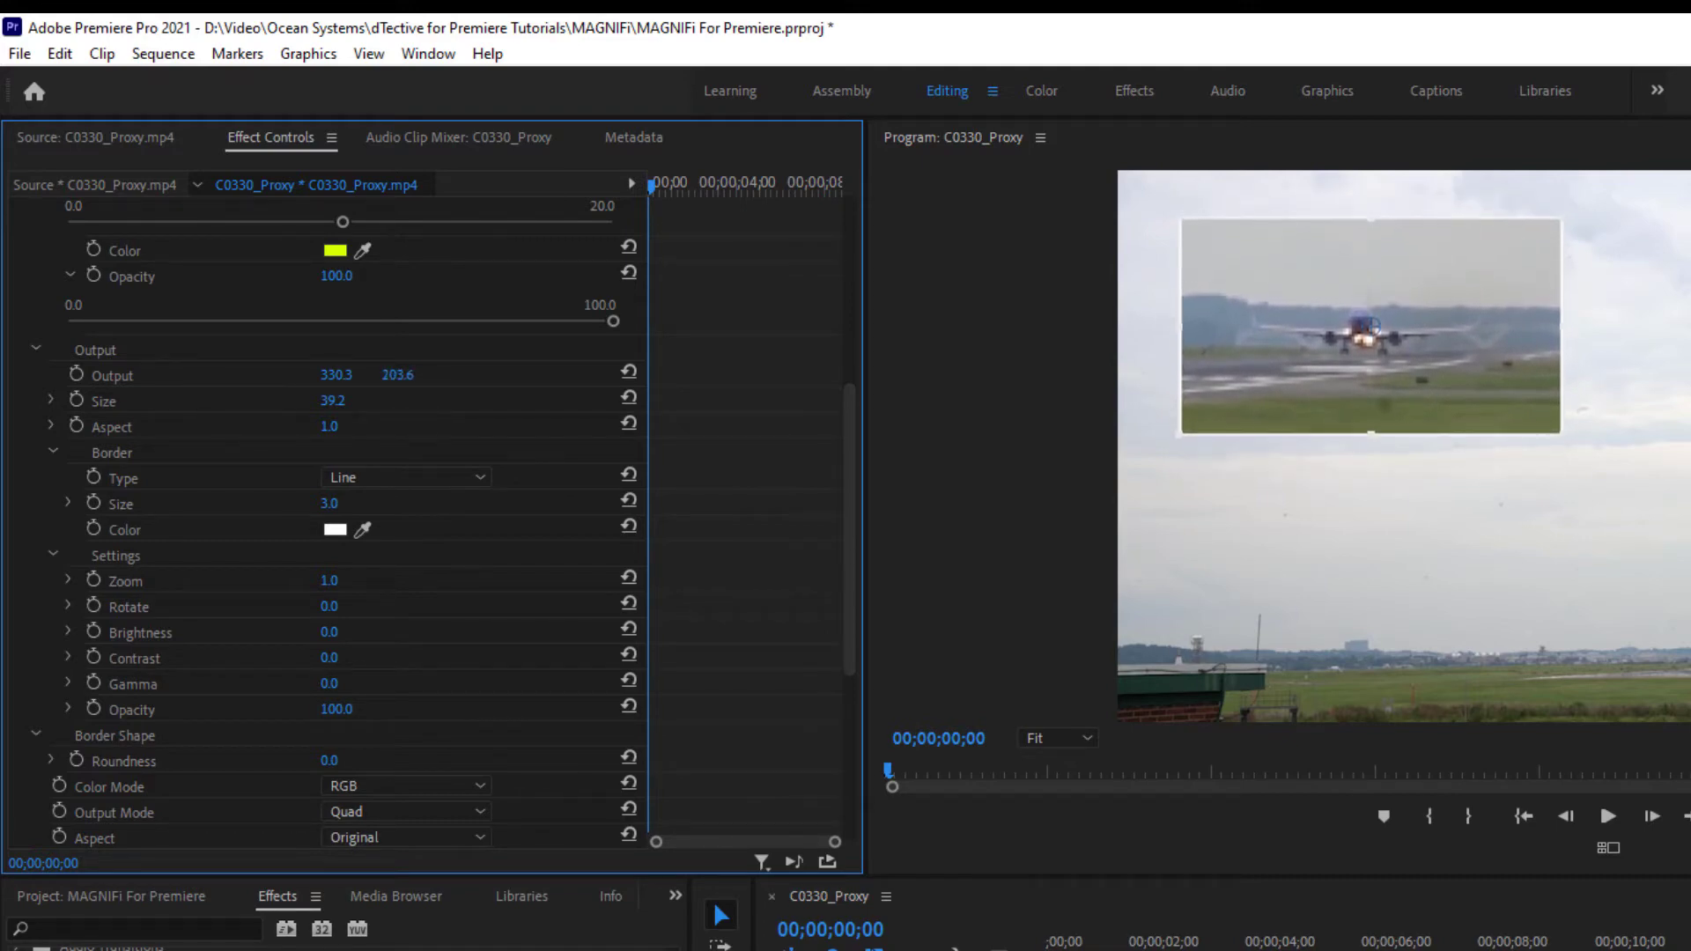
left_click(51, 401)
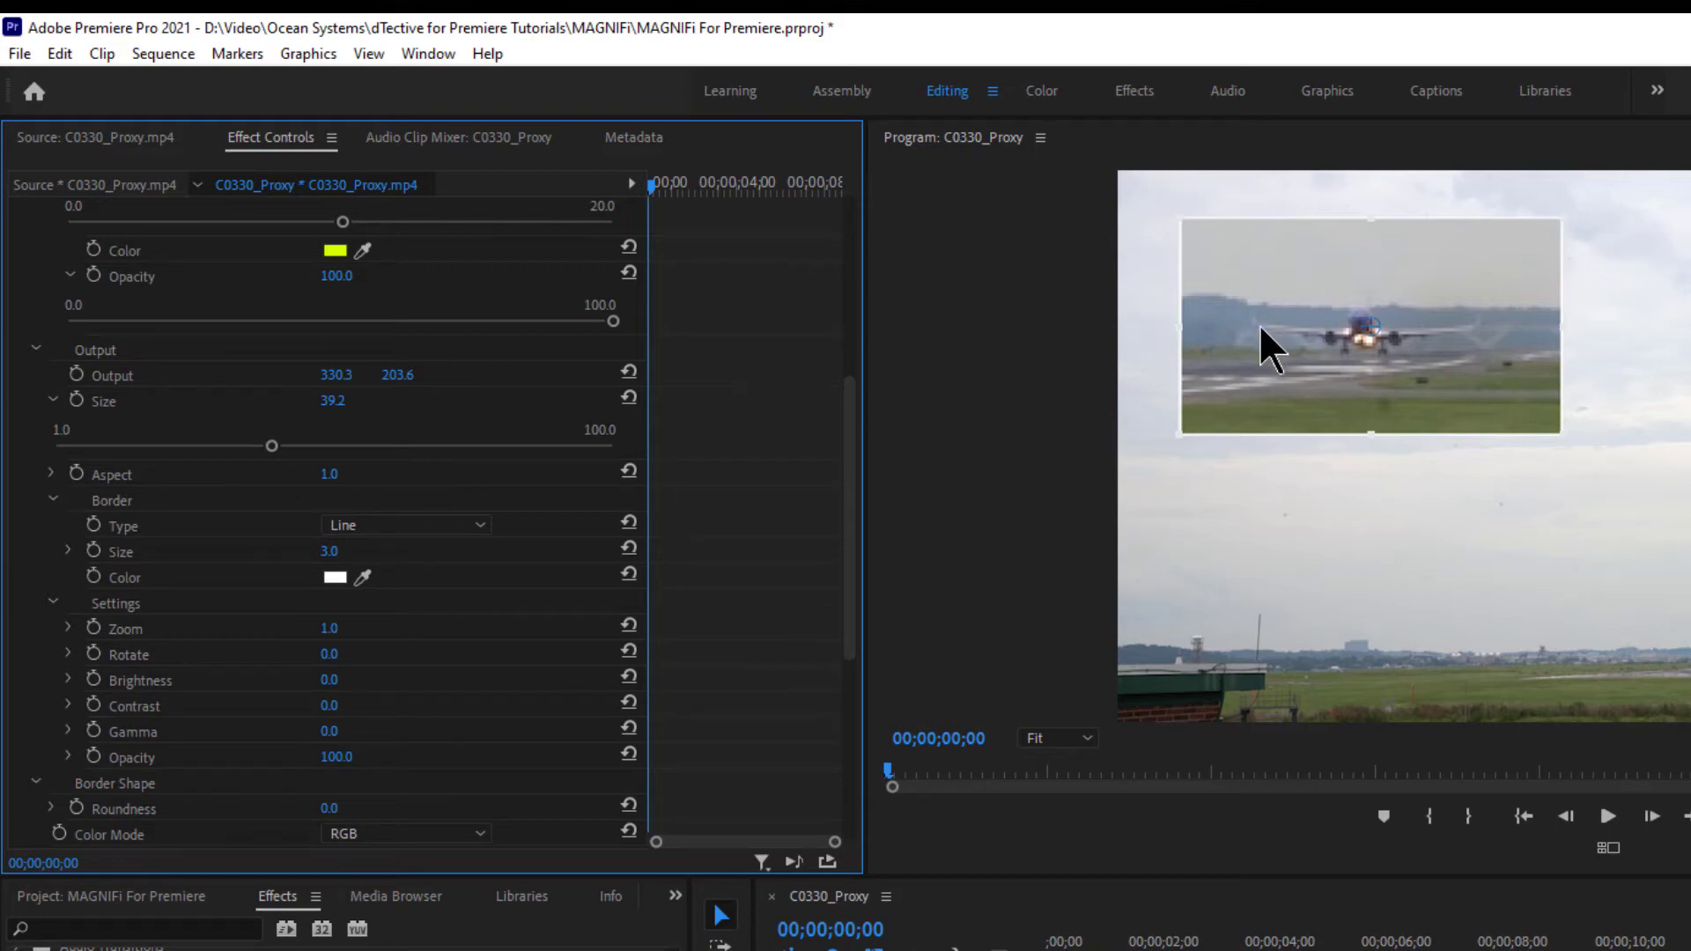
left_click_drag(271, 446, 347, 406)
left_click(345, 402)
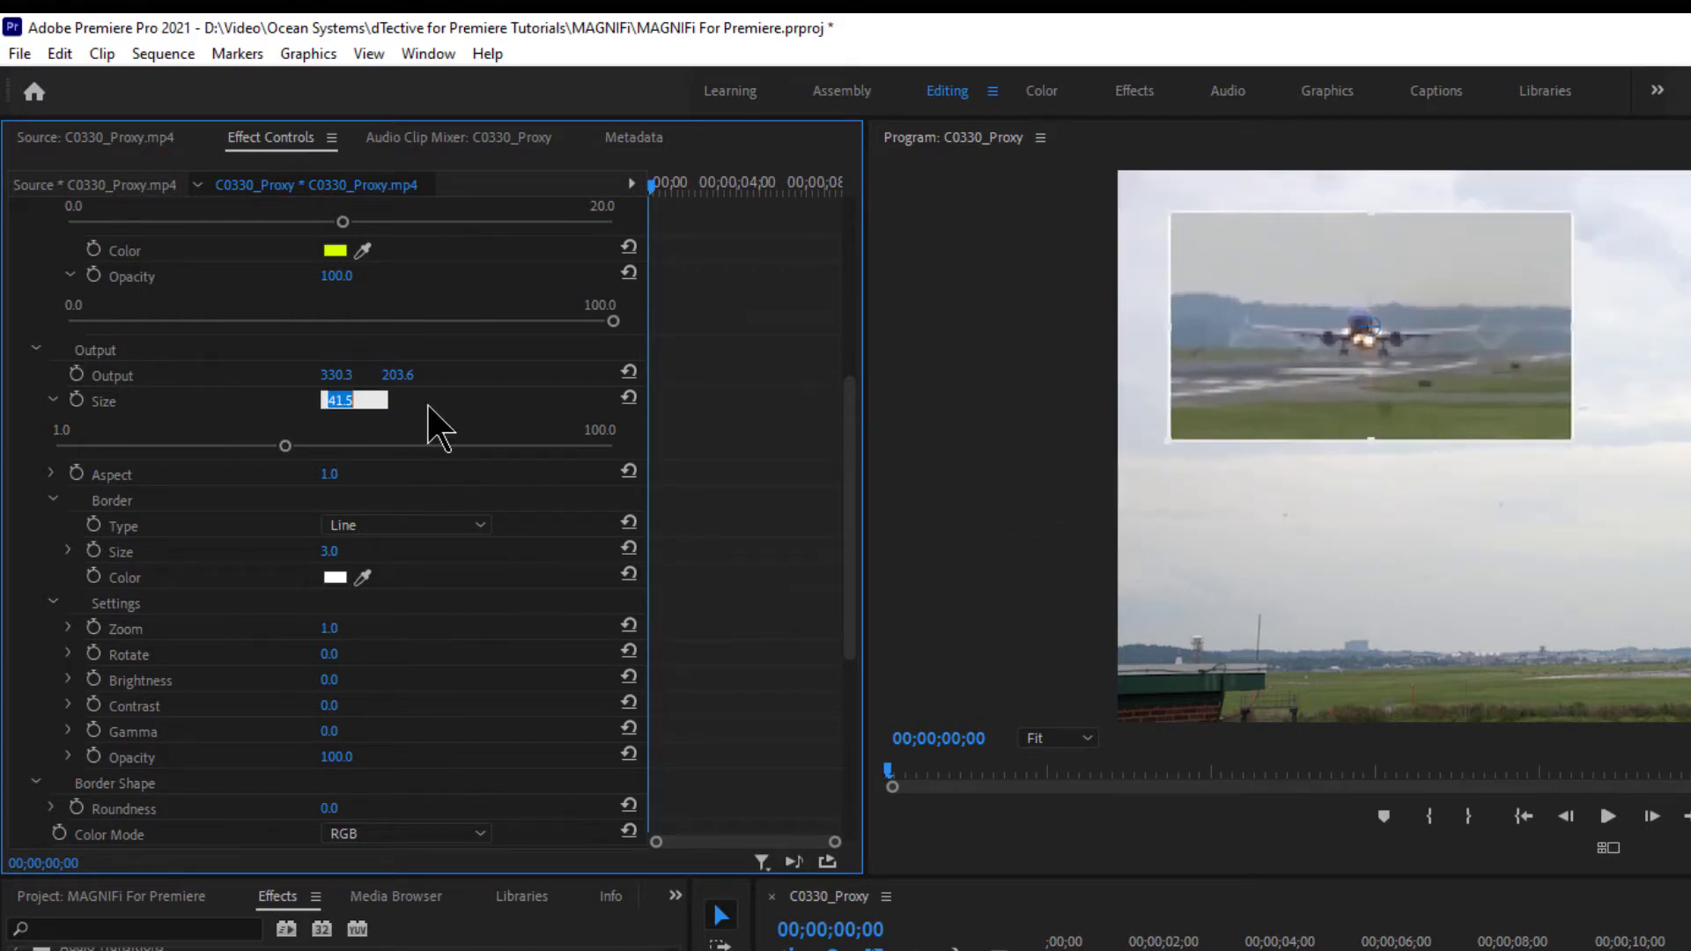
type("65")
key("Return")
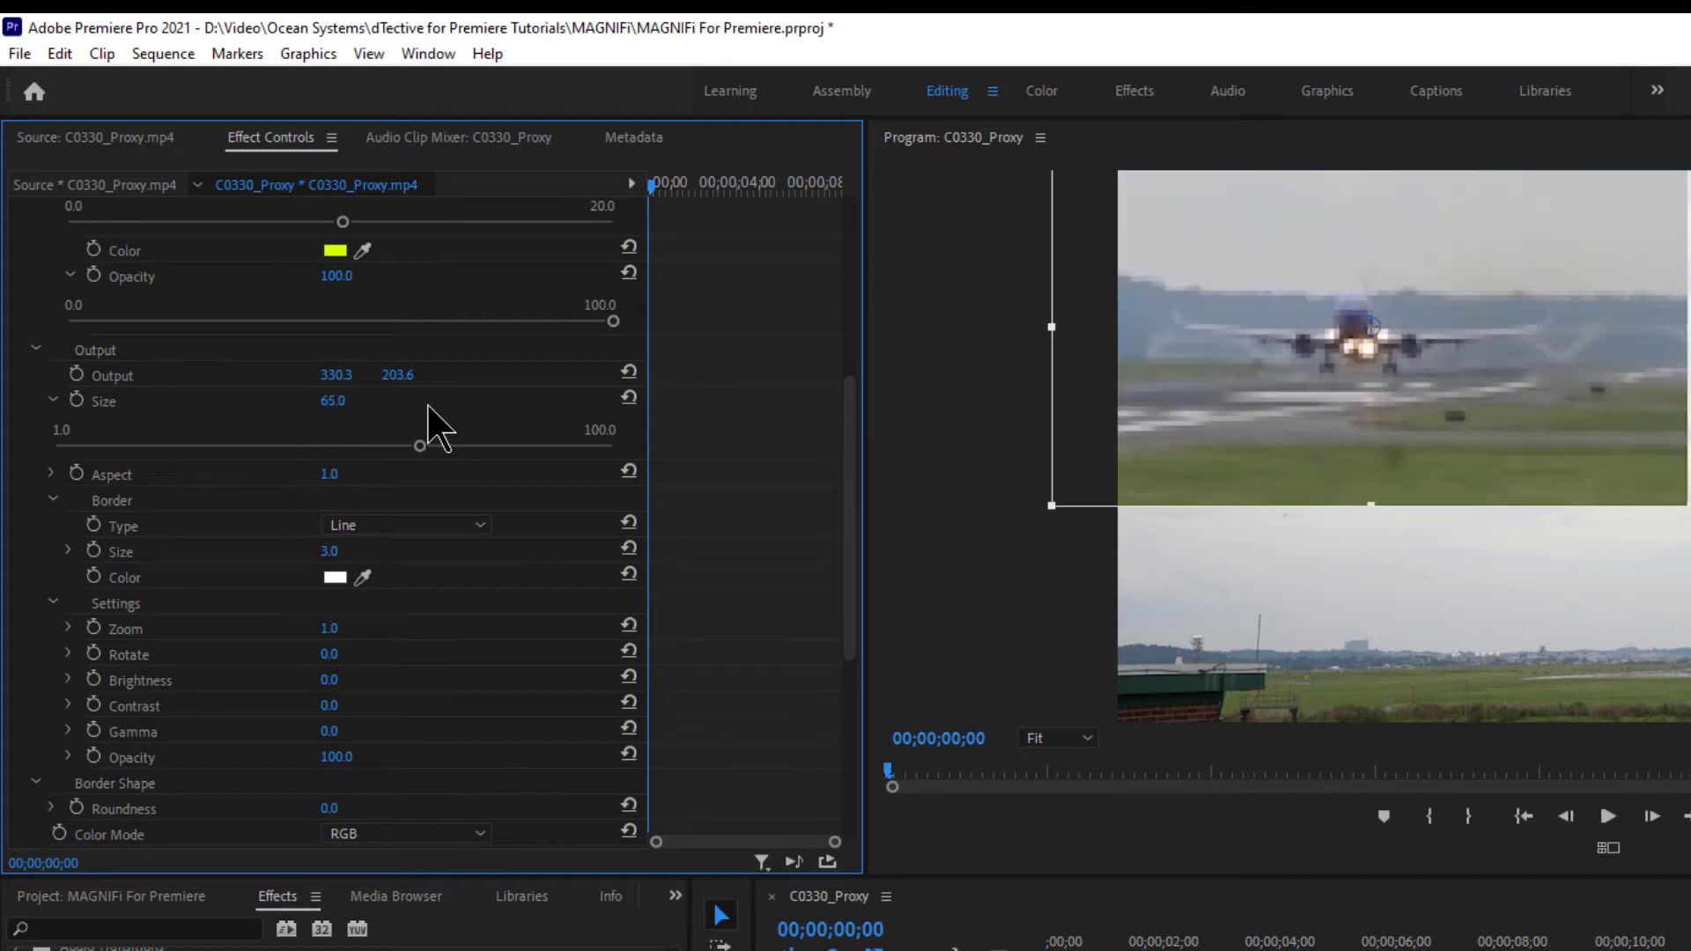
left_click_drag(421, 445, 301, 447)
left_click(50, 474)
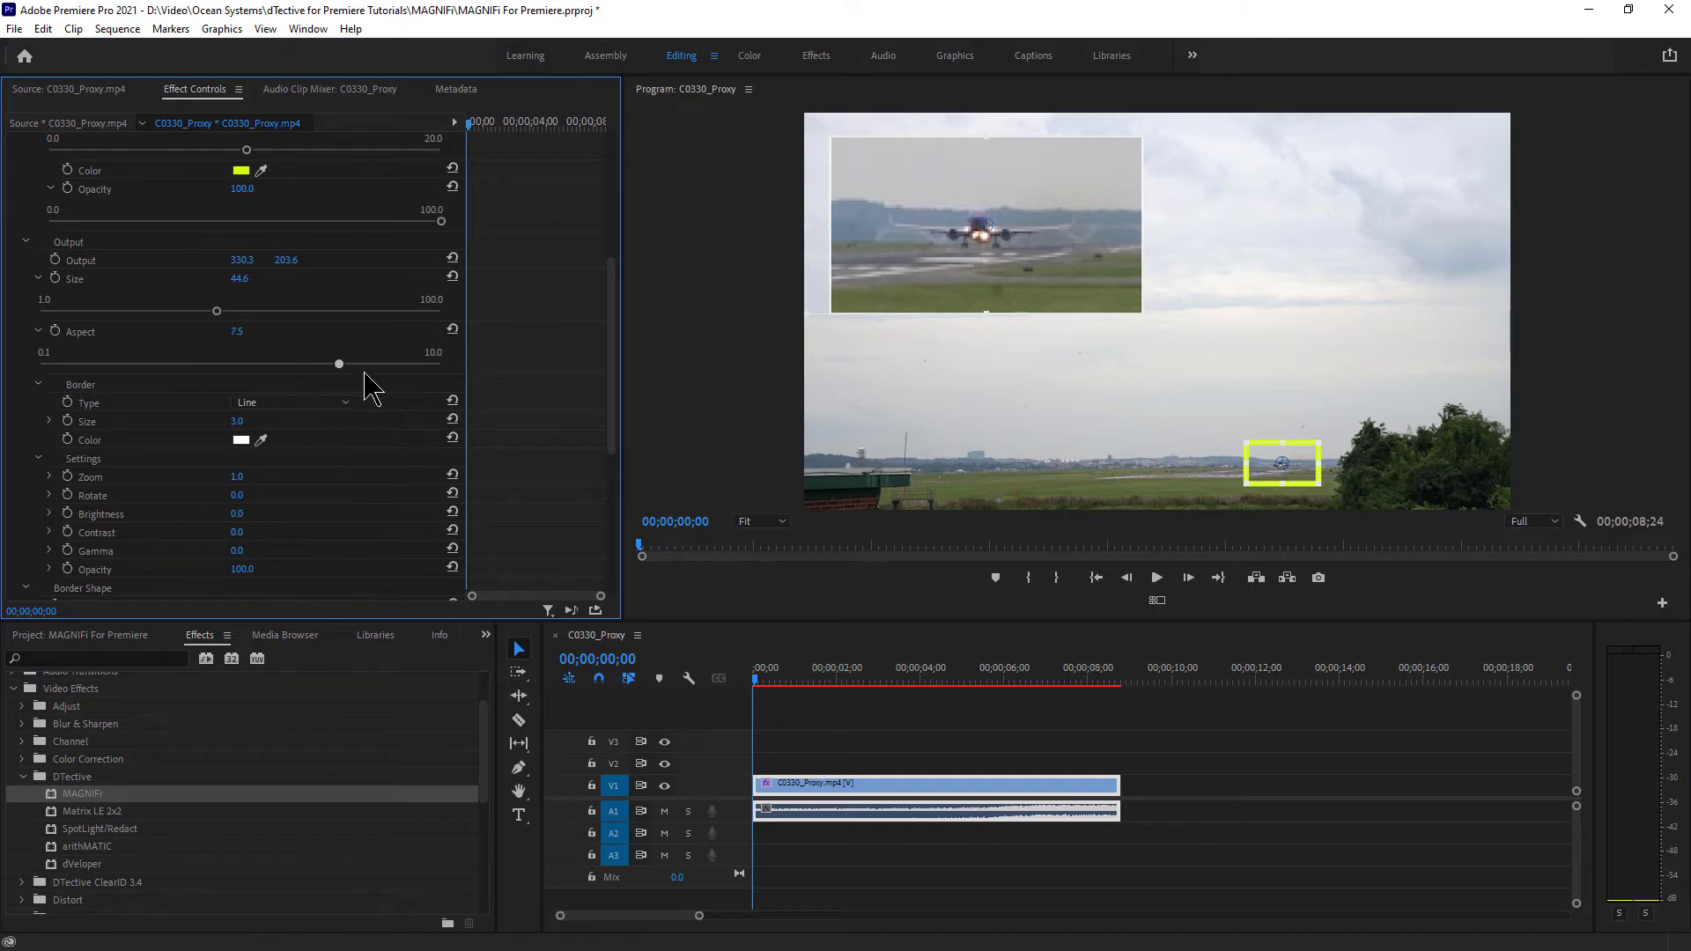
- Drag the MAGNIFi Output Aspect slider, trying 0.1, and settle it at 0.7
left_click_drag(365, 372, 430, 376)
mouse_move(77, 385)
left_mouse_down()
mouse_move(31, 387)
mouse_move(77, 374)
mouse_move(37, 368)
mouse_move(101, 364)
mouse_move(85, 363)
left_mouse_up()
left_click_drag(78, 364, 62, 364)
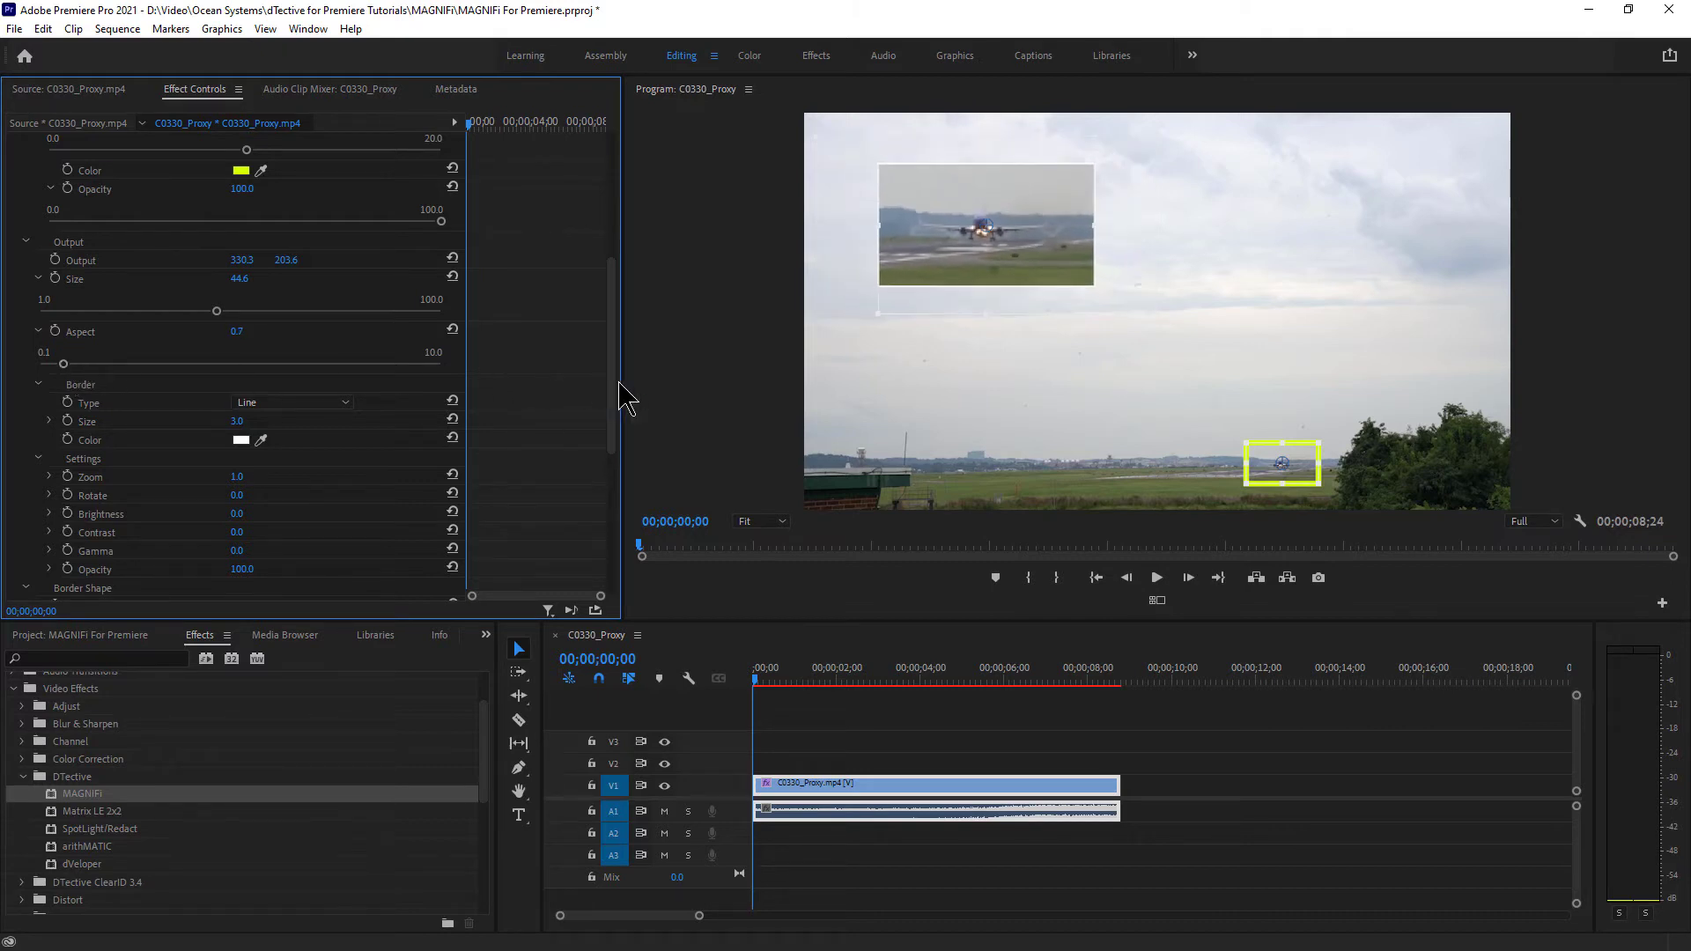
left_click_drag(612, 392, 605, 261)
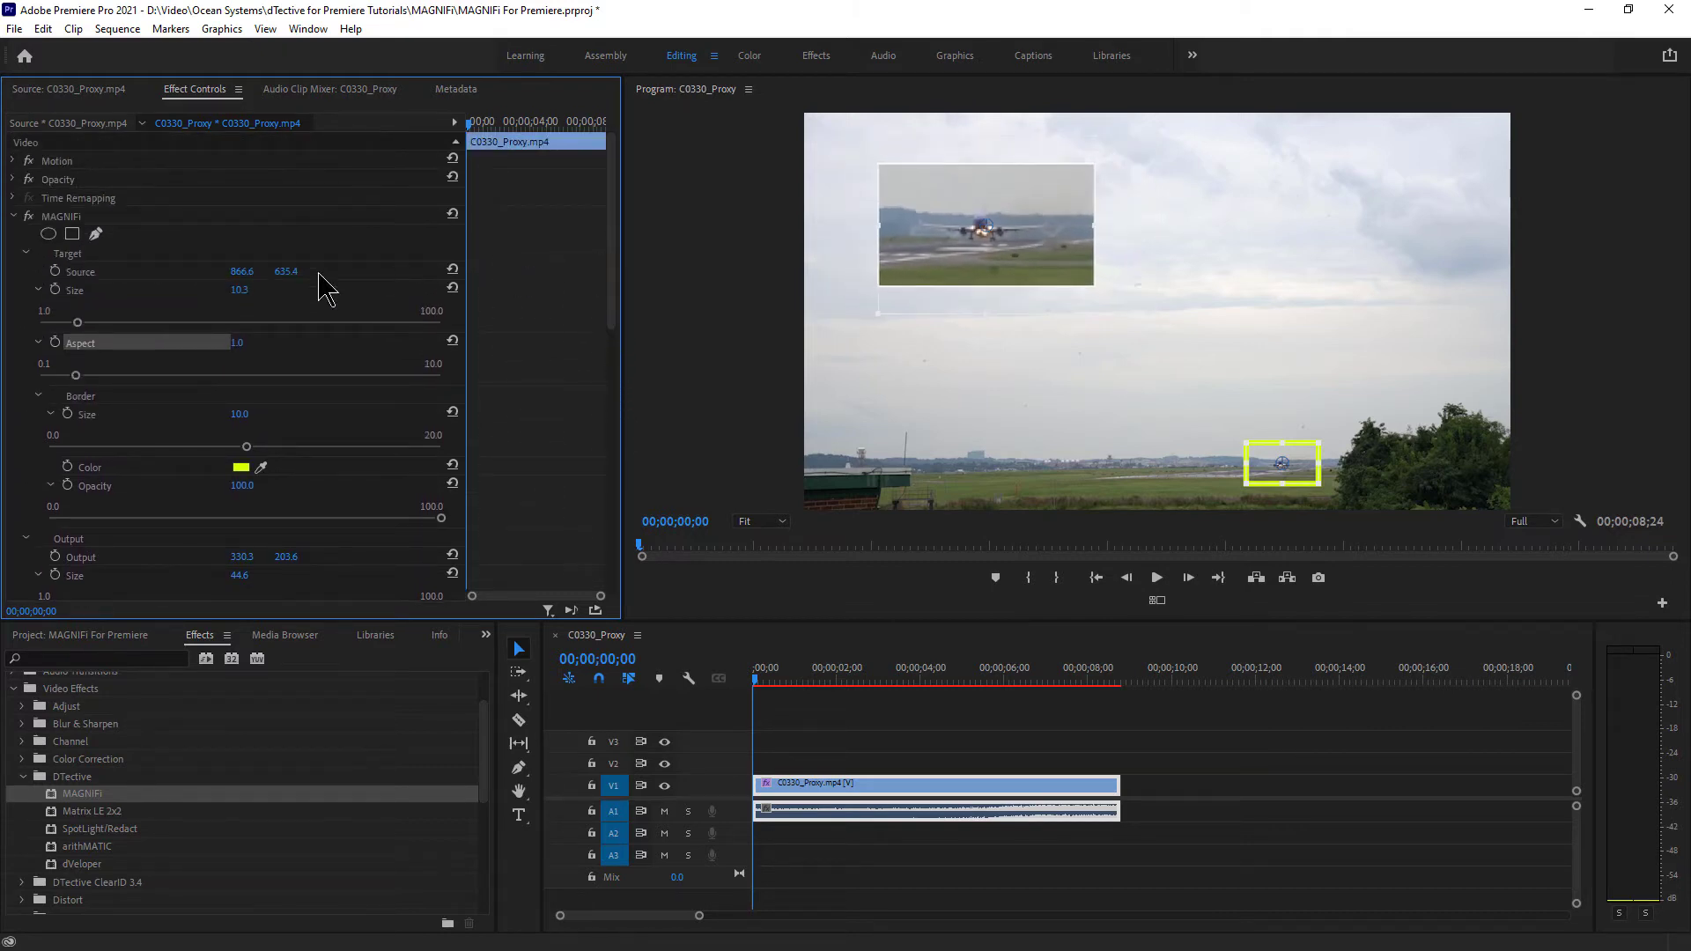
mouse_move(75, 377)
left_mouse_down()
mouse_move(60, 377)
mouse_move(95, 377)
mouse_move(76, 377)
left_mouse_up()
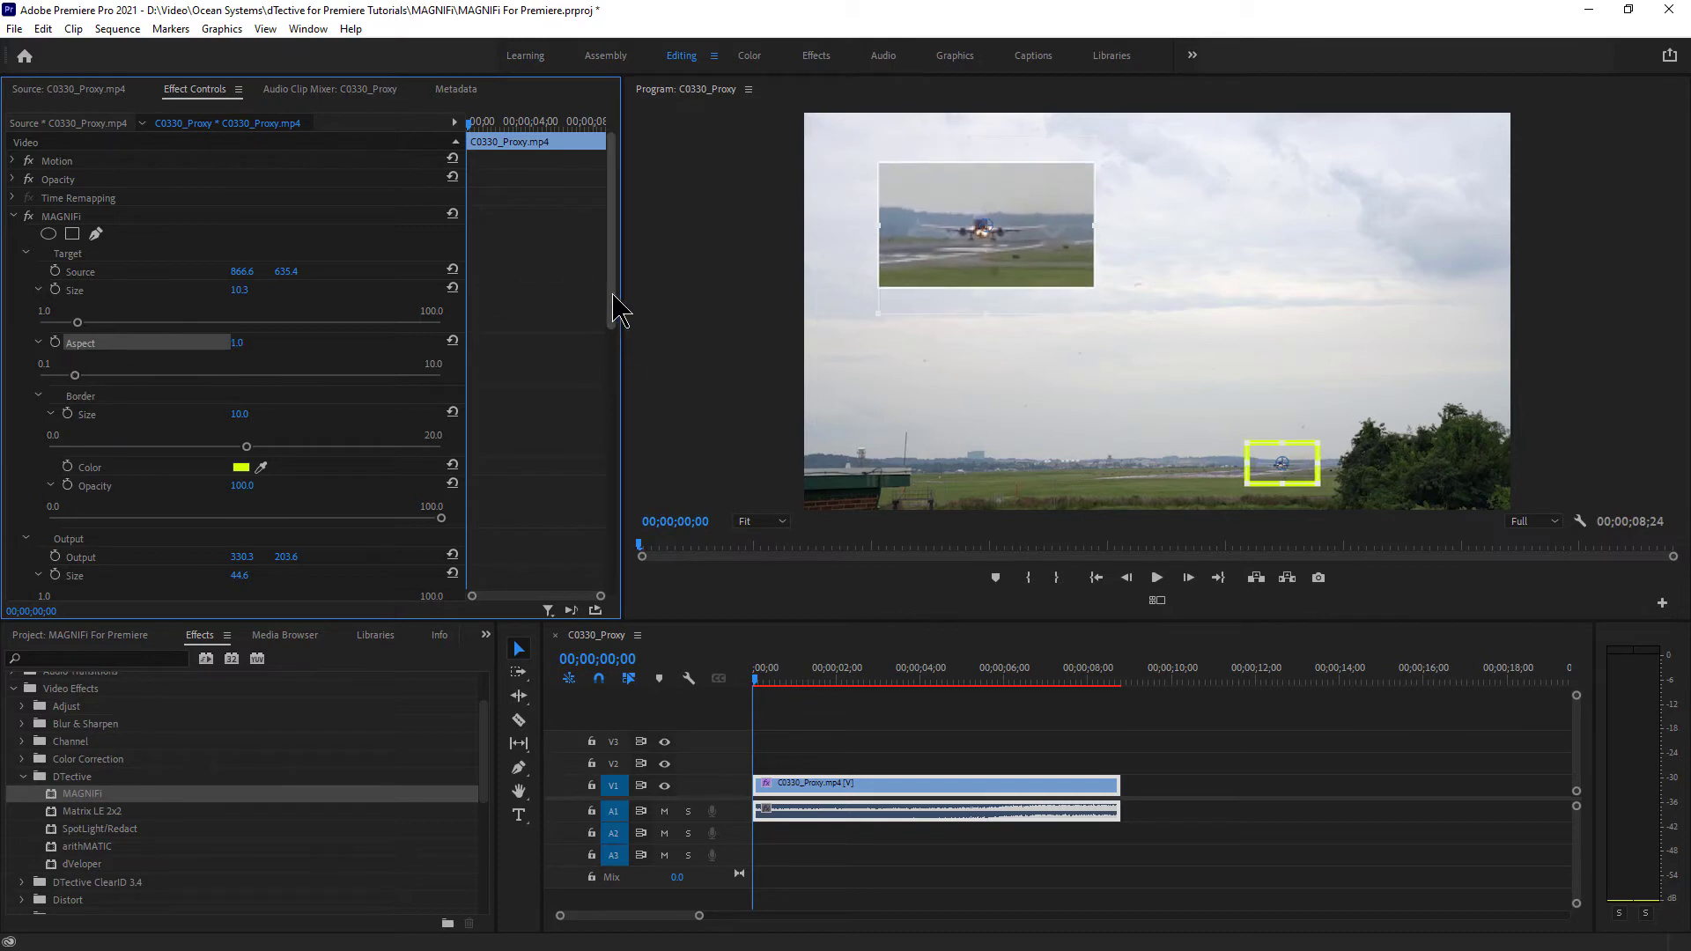
left_click_drag(613, 302, 599, 427)
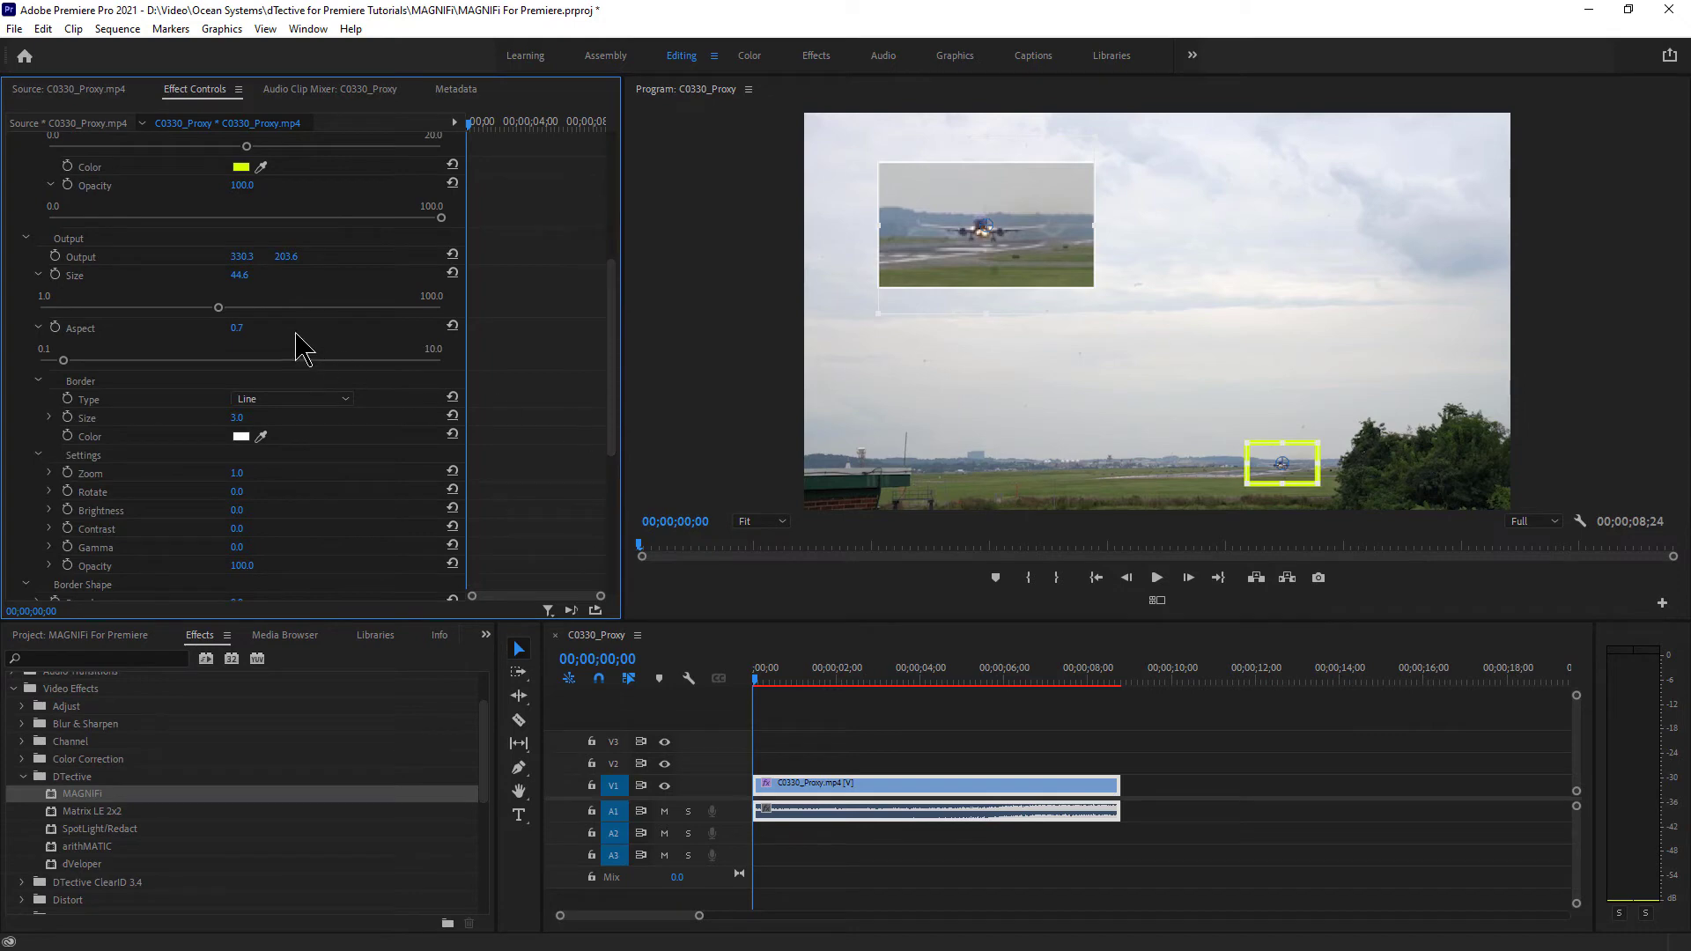
- Reset the output Aspect to 1.0 and choose red as the Border Color
key("Return")
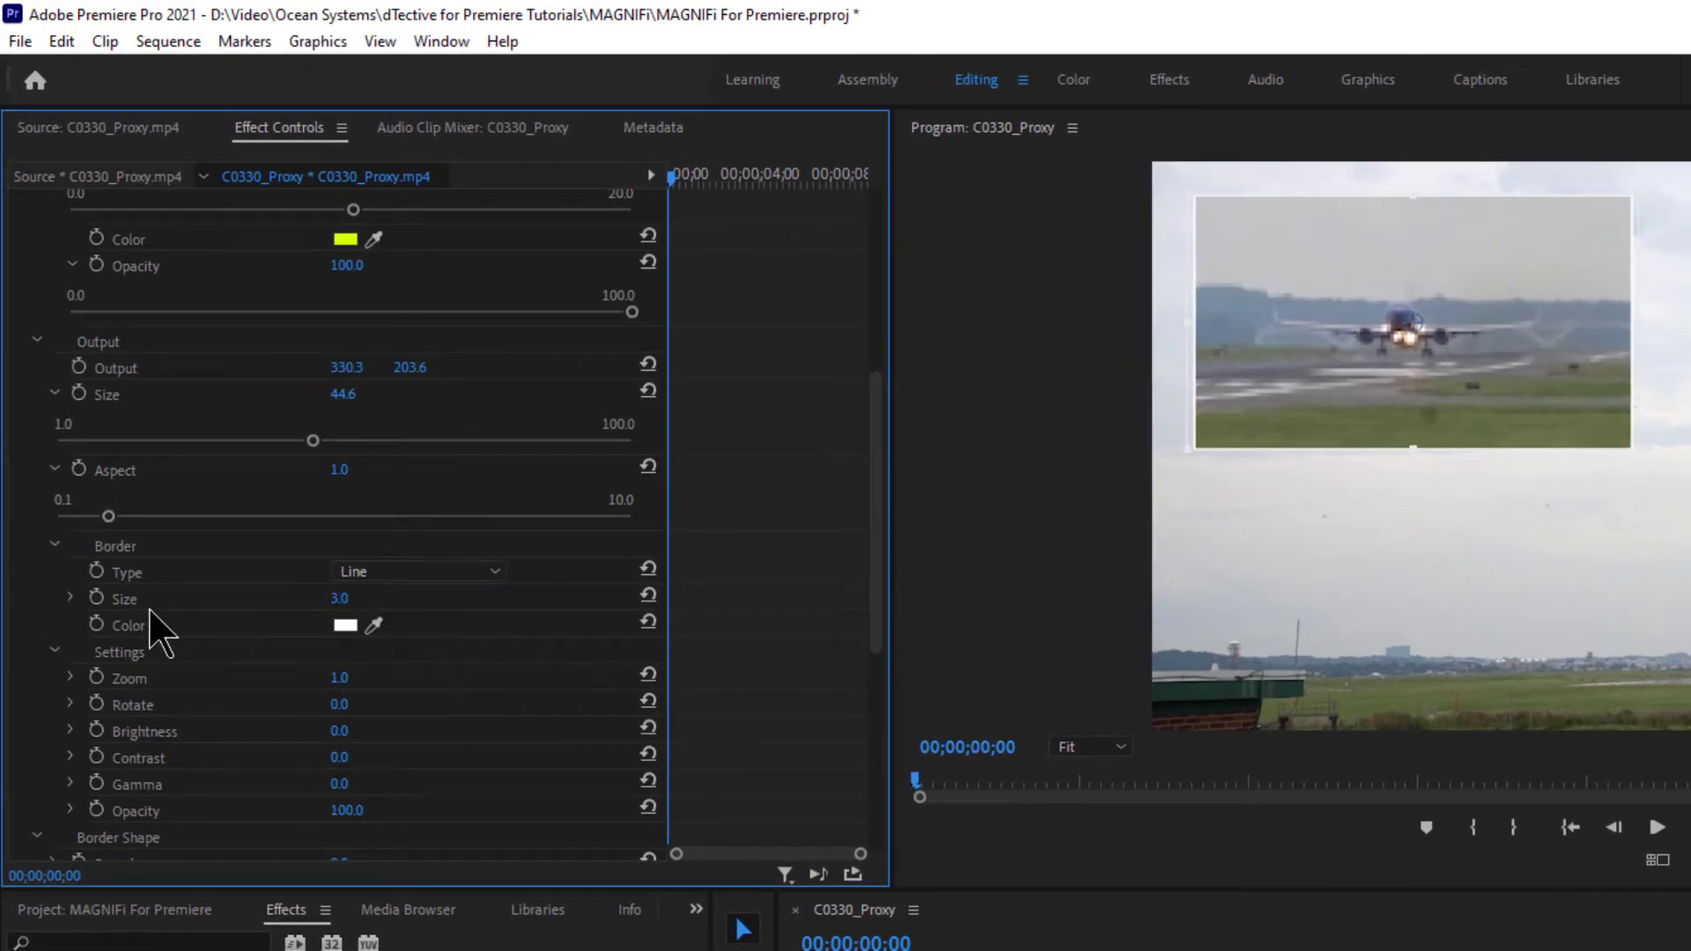
left_click(345, 626)
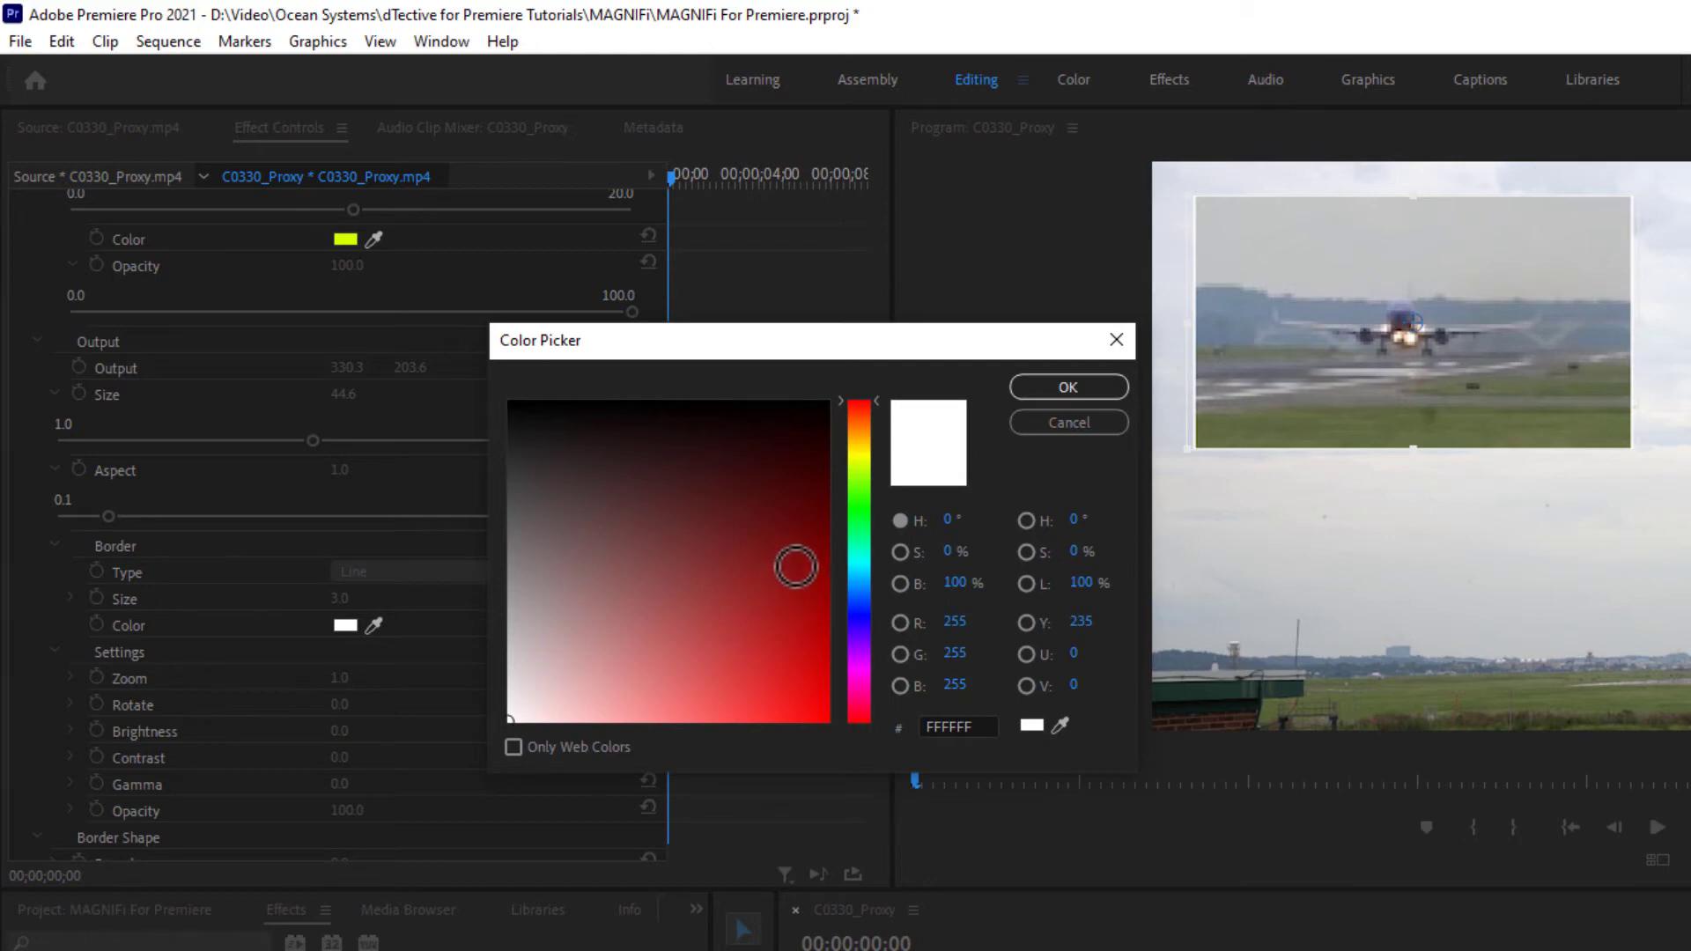
left_click_drag(795, 566, 838, 759)
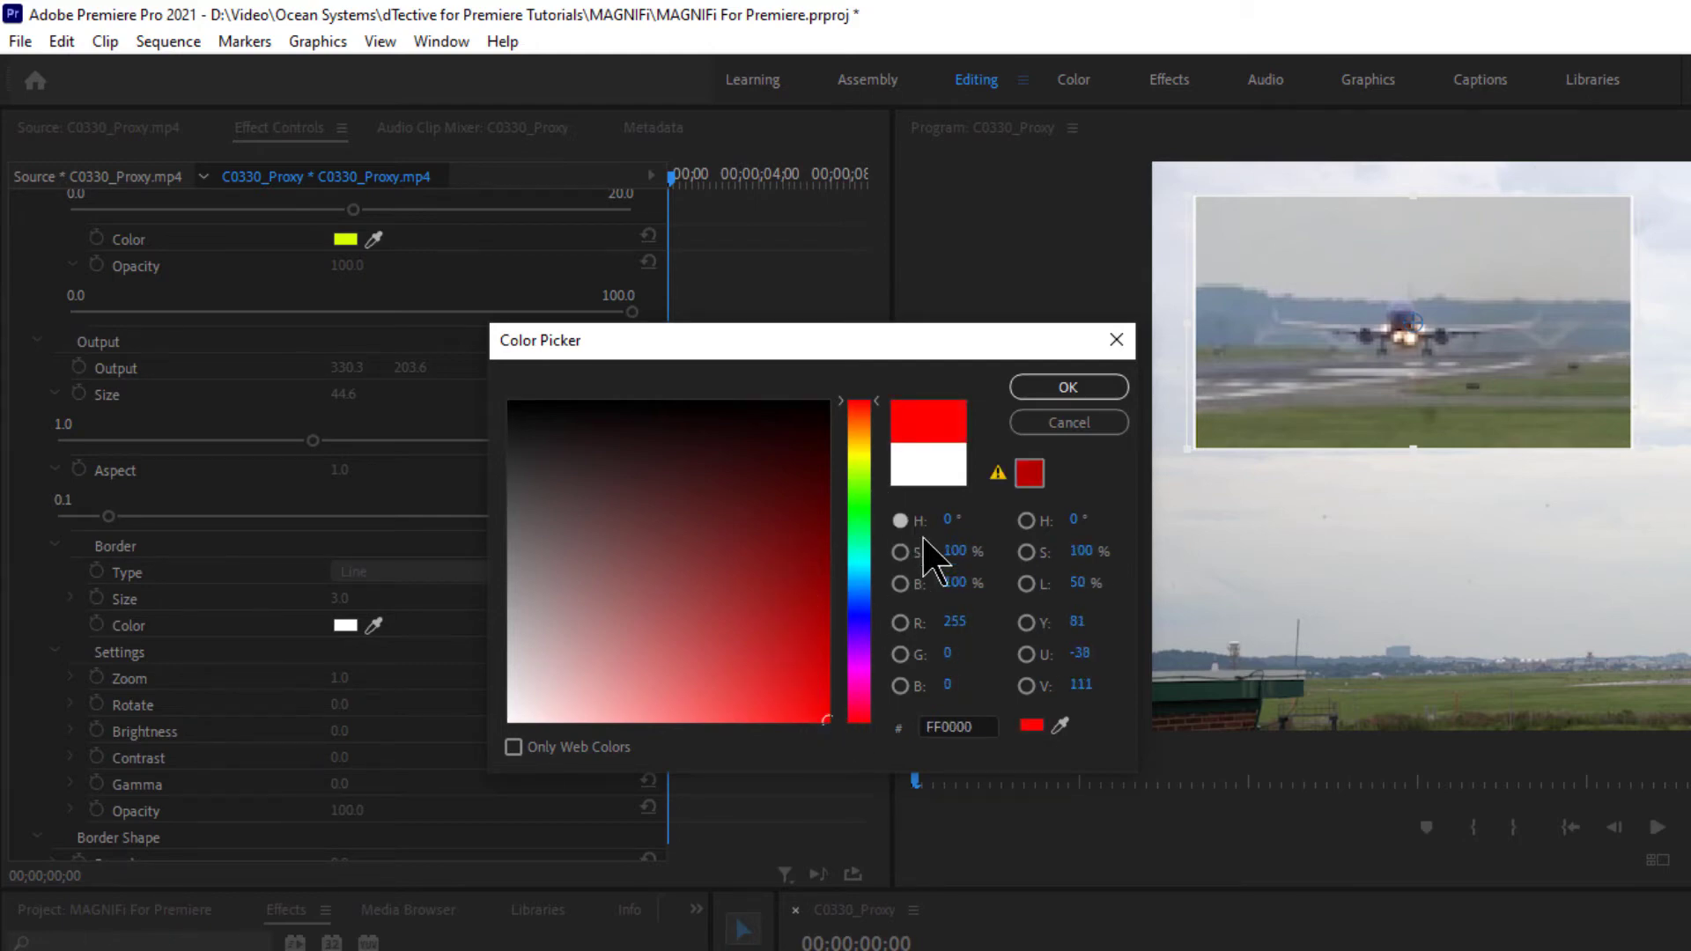
left_click(1061, 725)
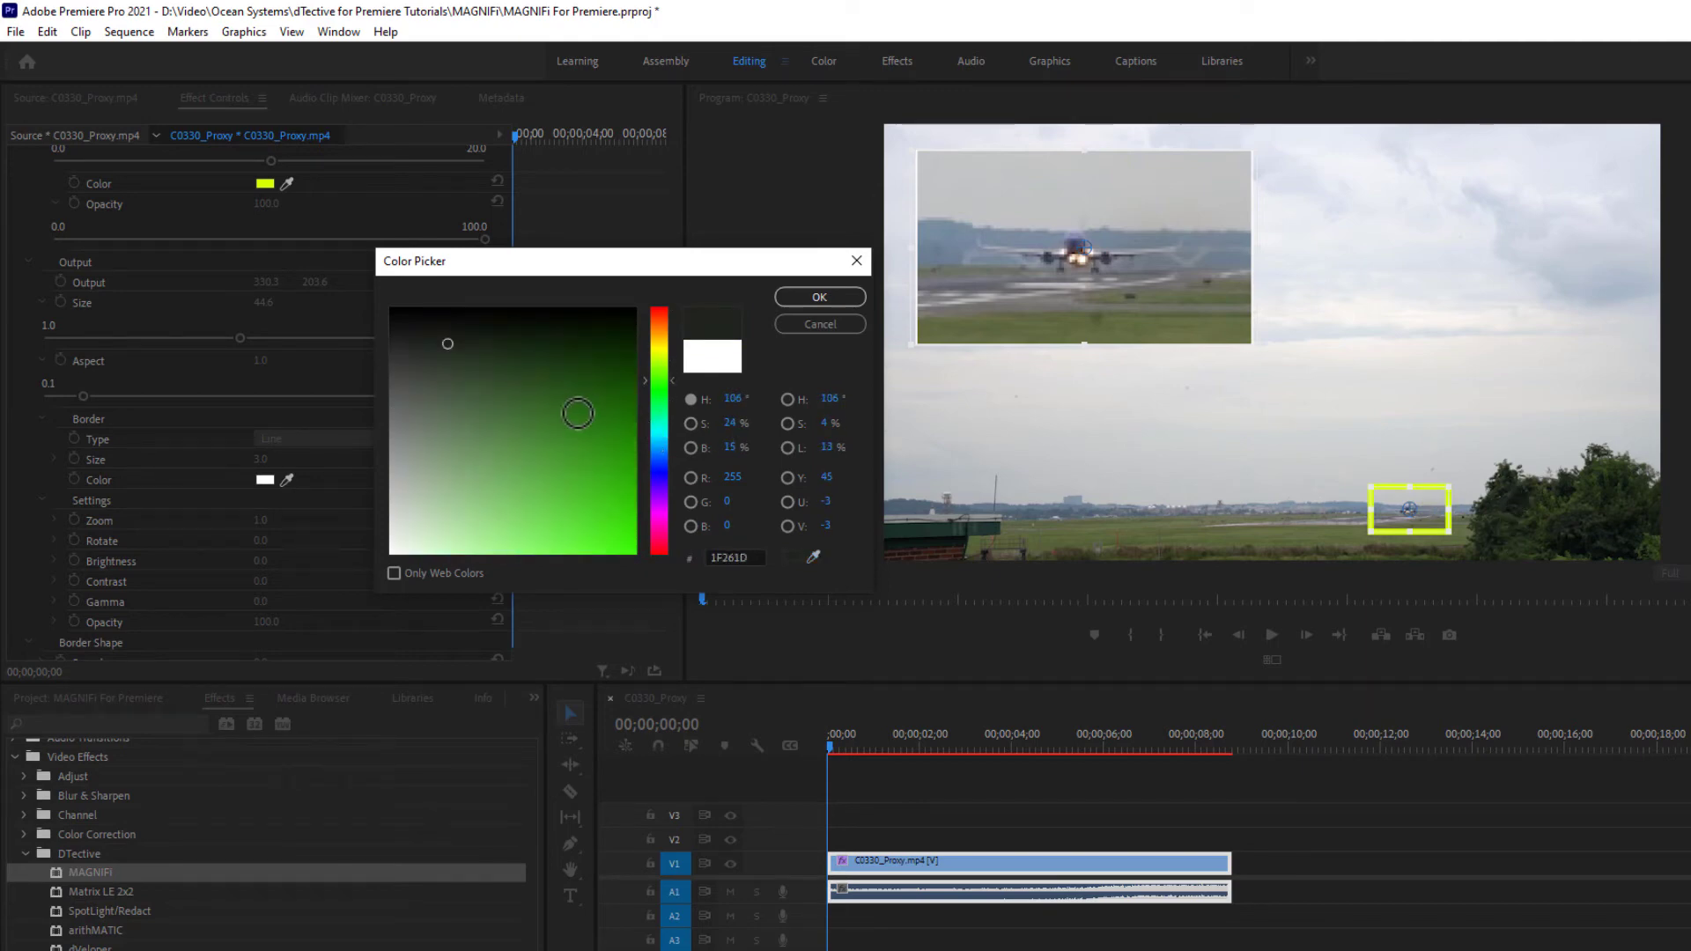
left_click(814, 304)
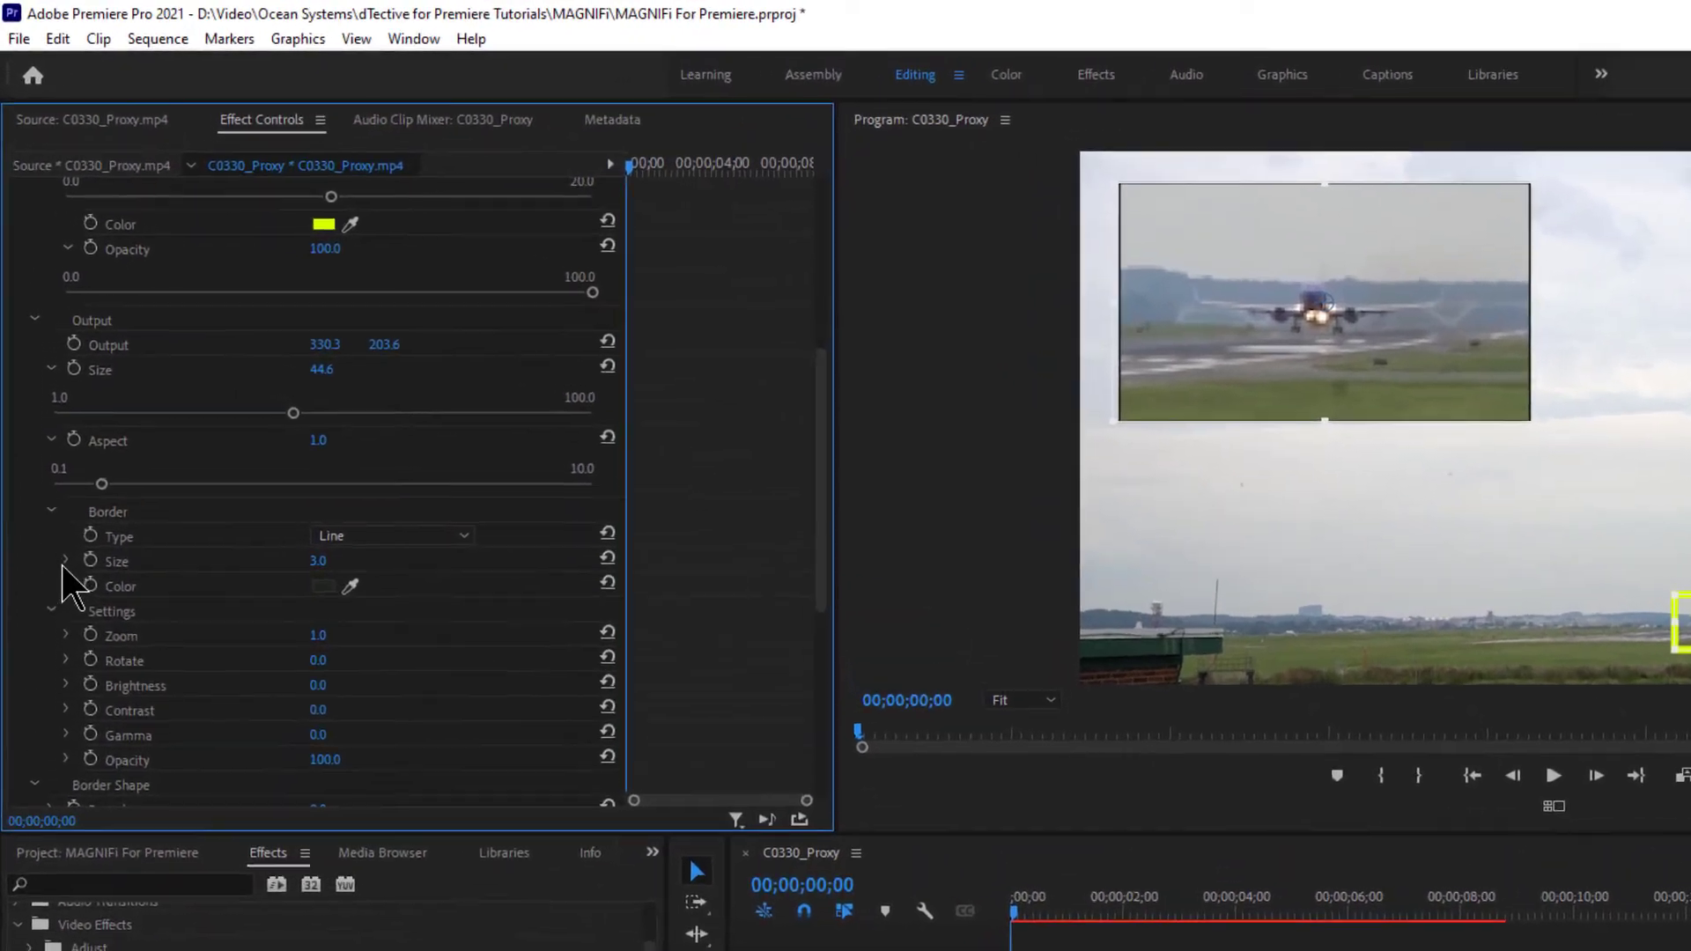
- Thicken the border to Size 20.0 and reapply full-saturation red as its colour
left_click(53, 459)
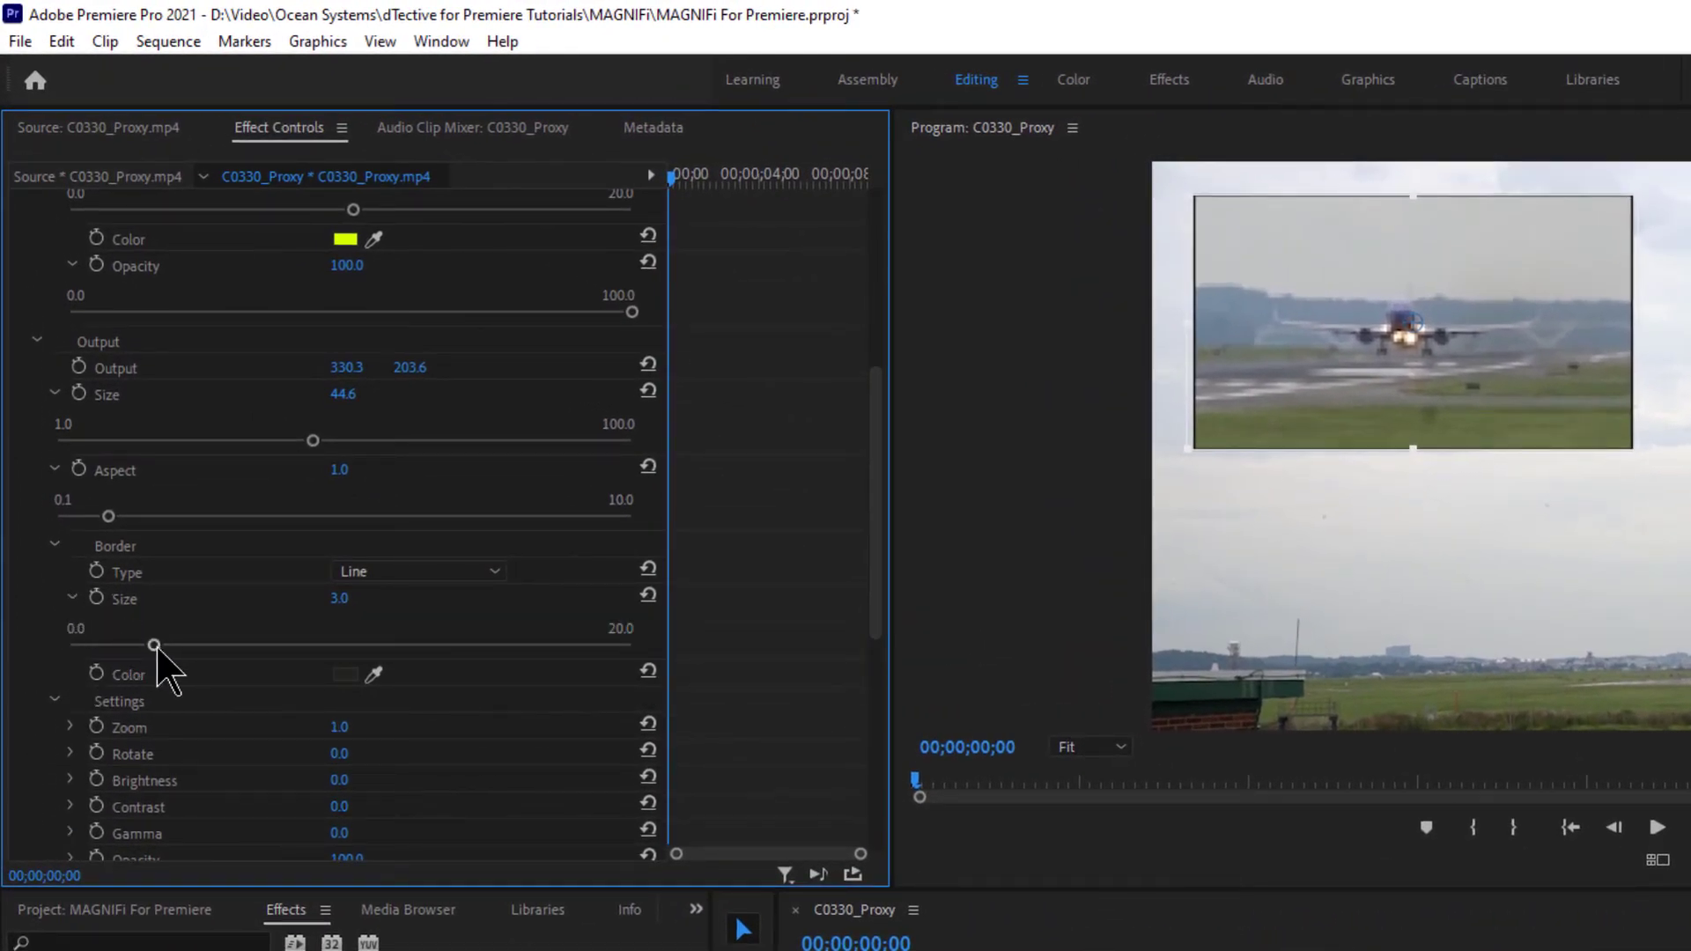
left_click_drag(157, 649, 642, 662)
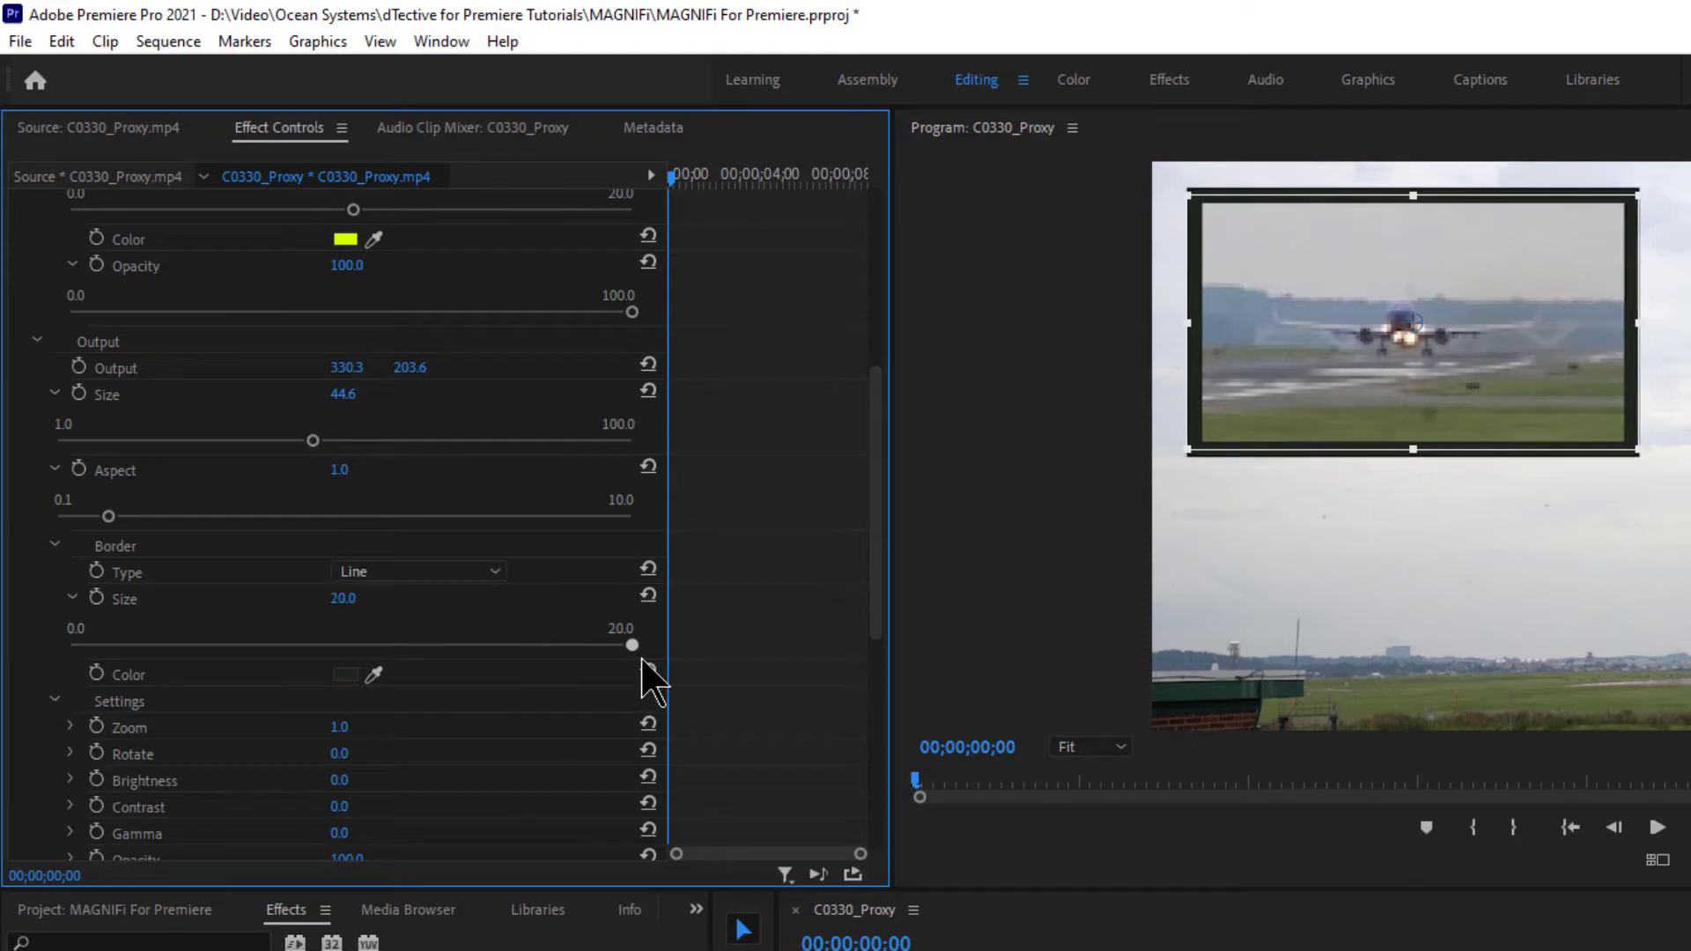
left_click(347, 675)
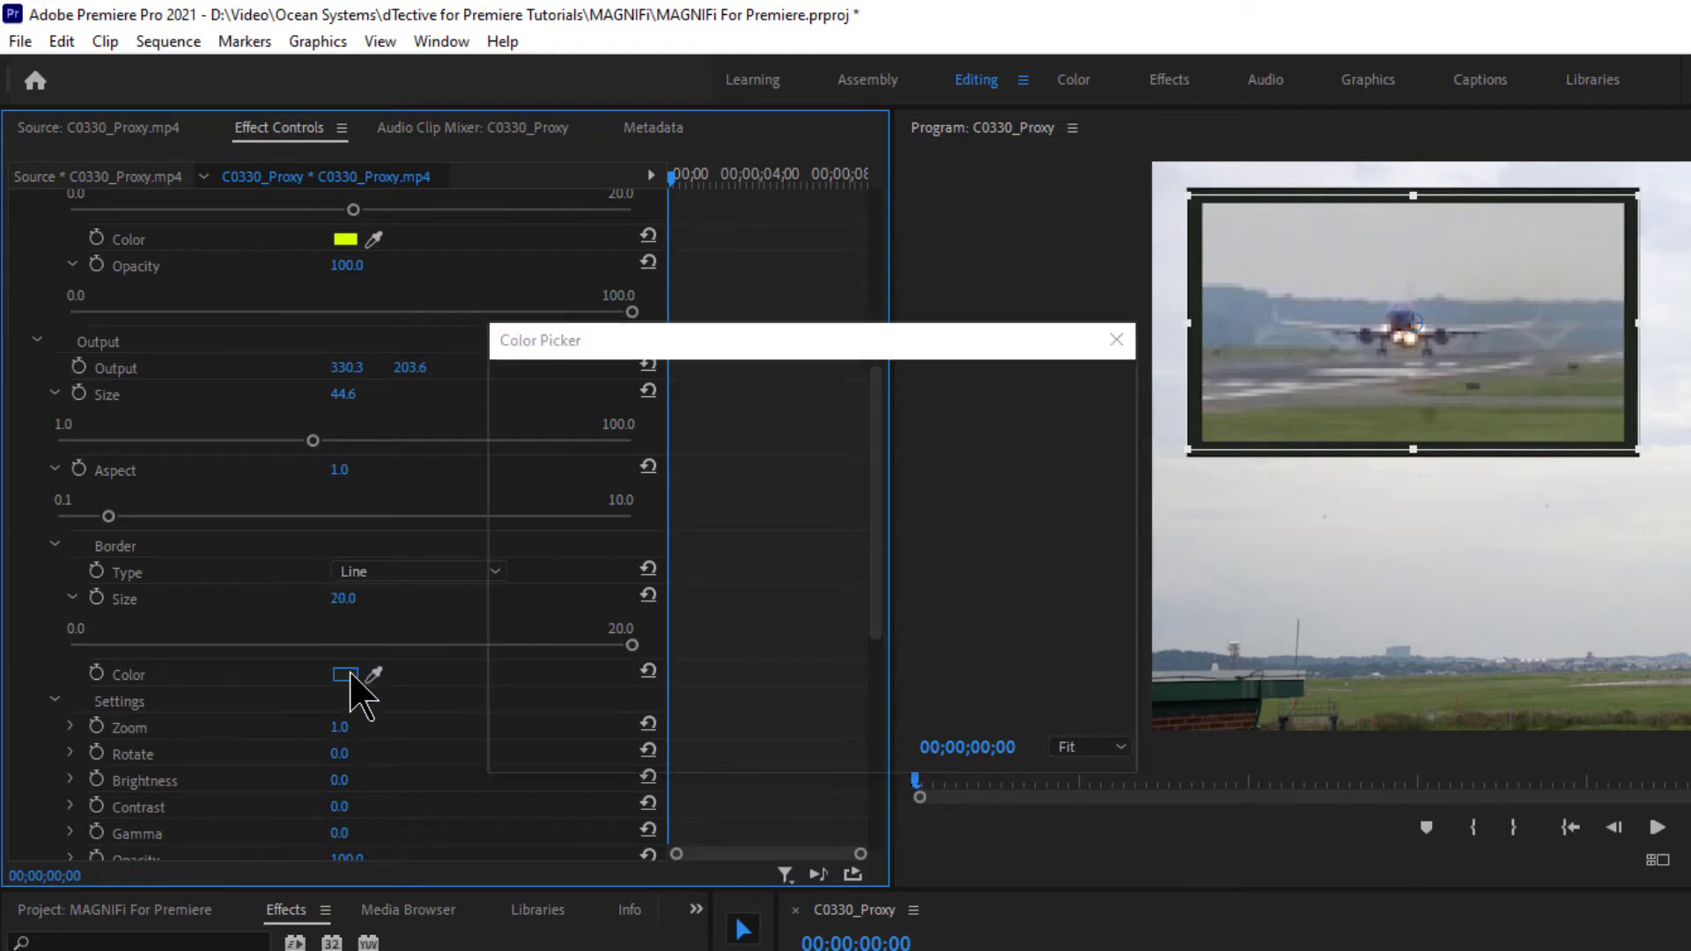
left_click_drag(867, 494, 836, 407)
left_click_drag(783, 493, 833, 400)
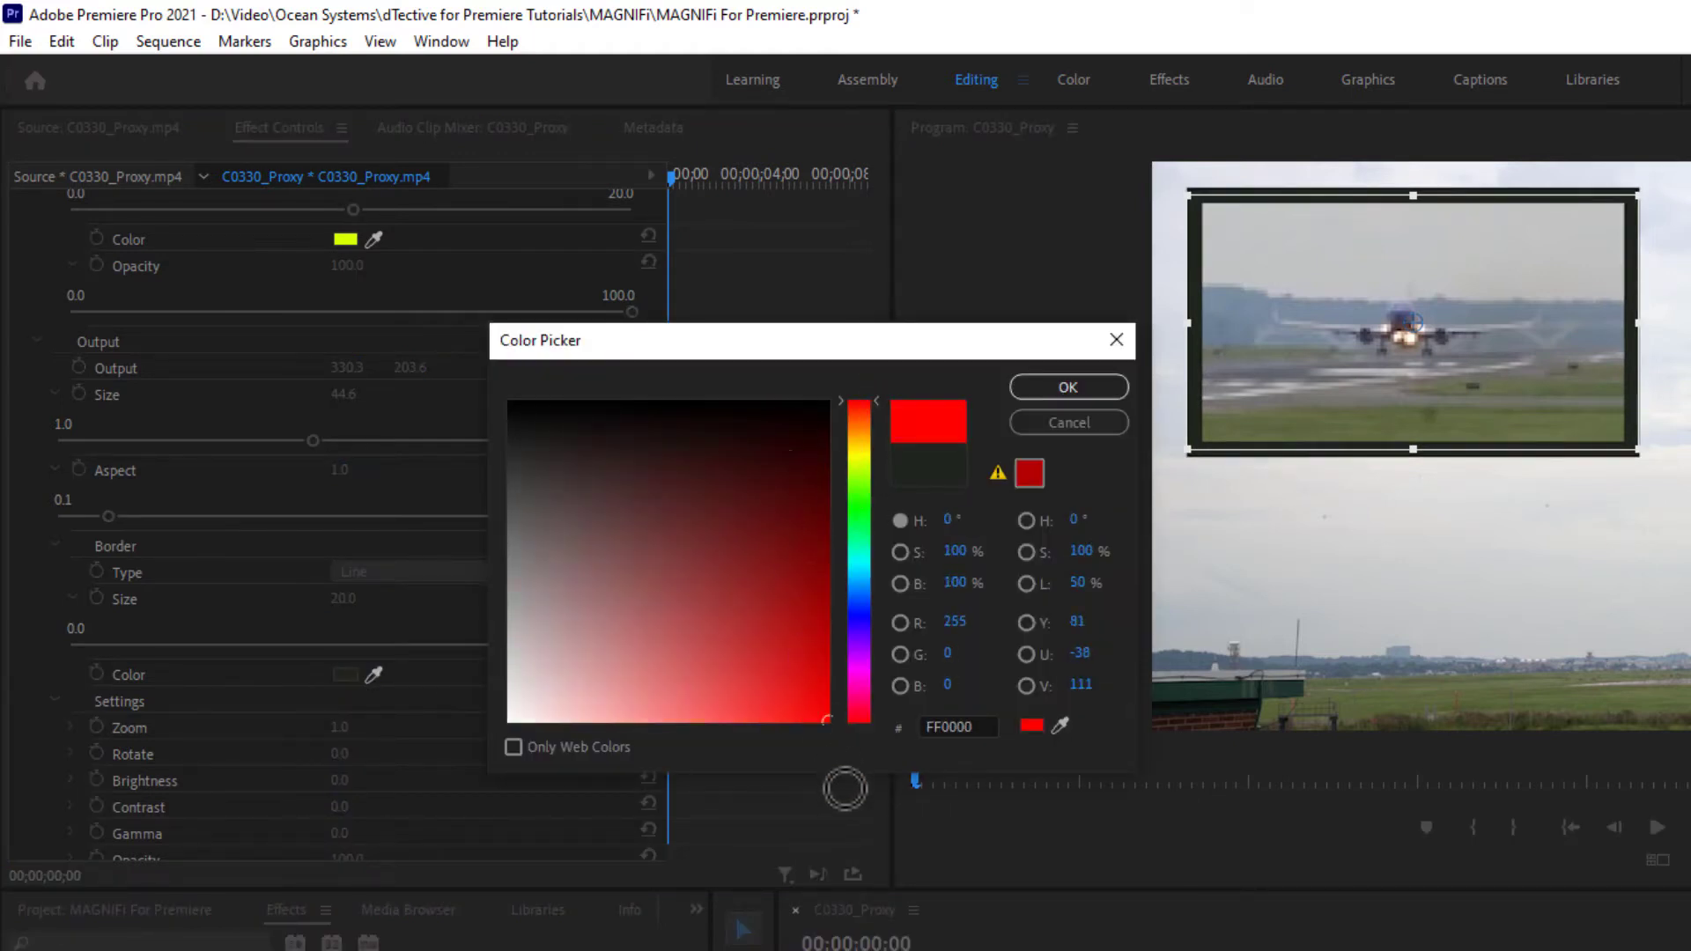
left_click(1068, 387)
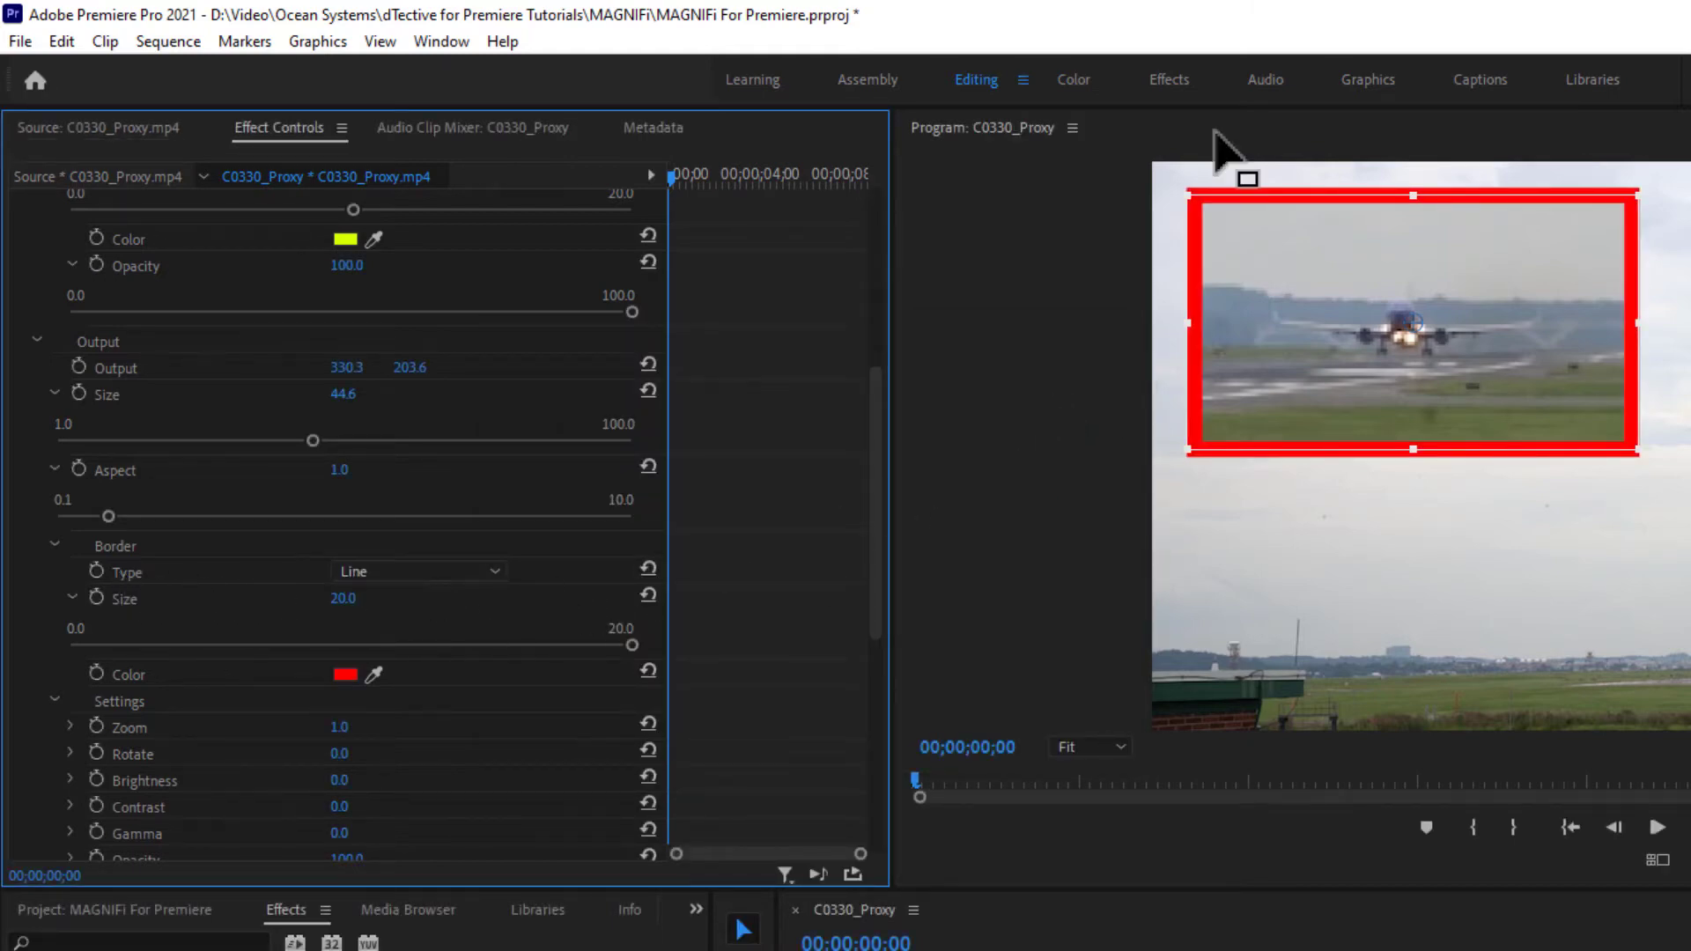
left_click(489, 575)
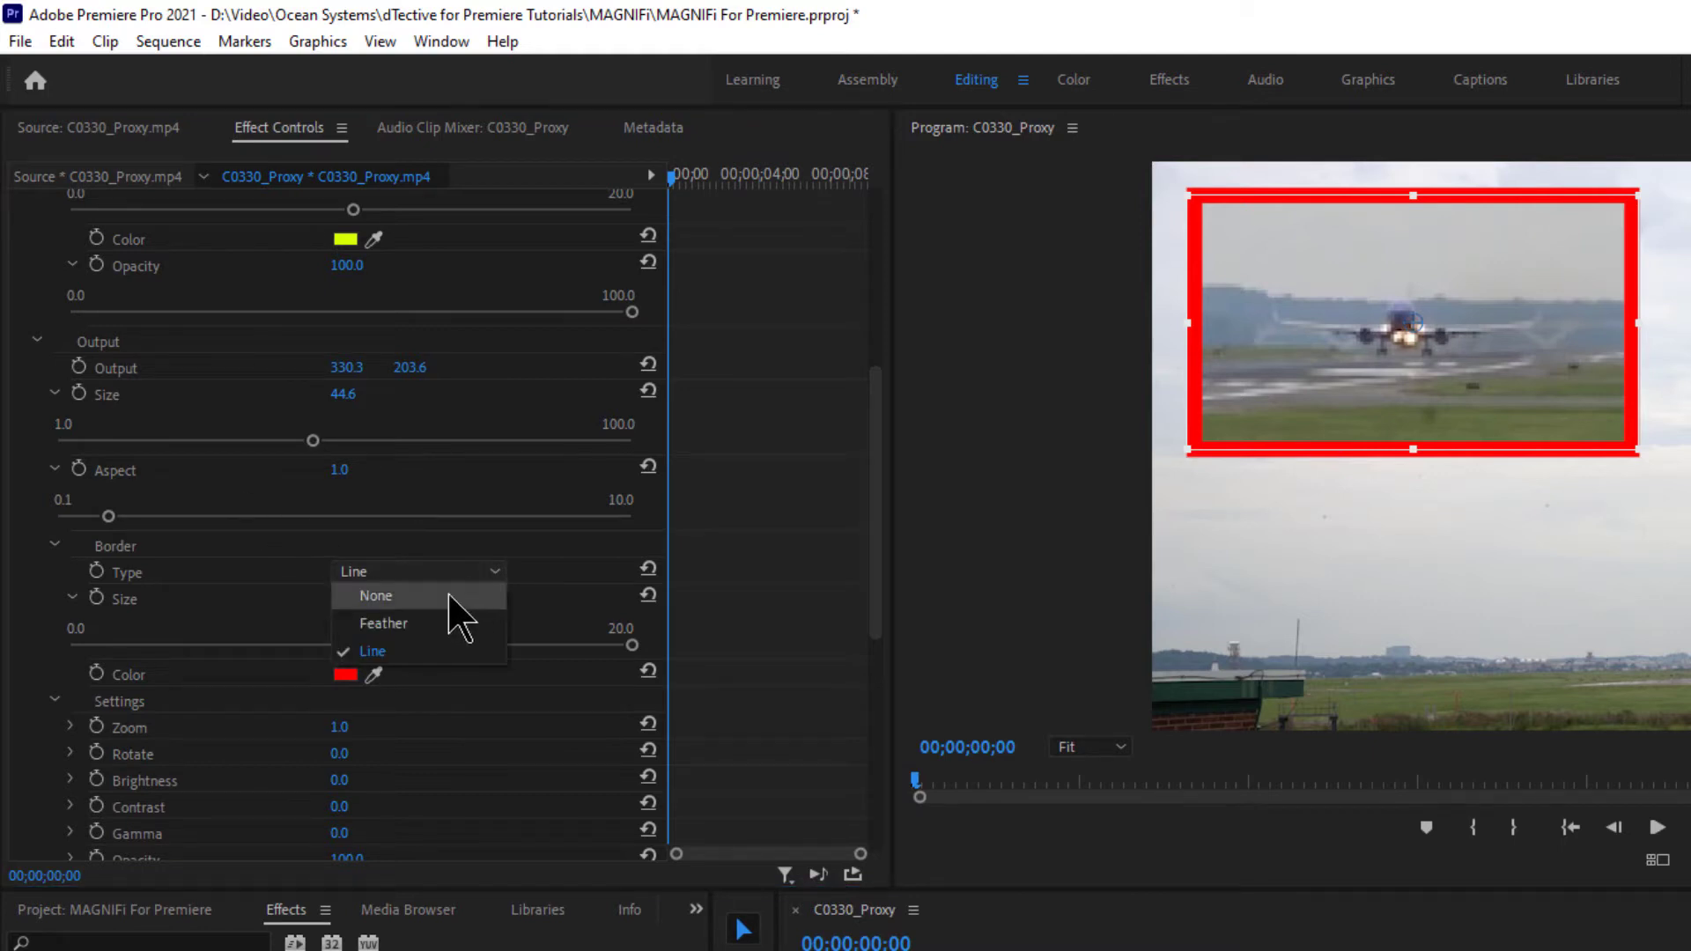
- Try a Feather border, then return to Line and thin the red border to 11.1
left_click(364, 624)
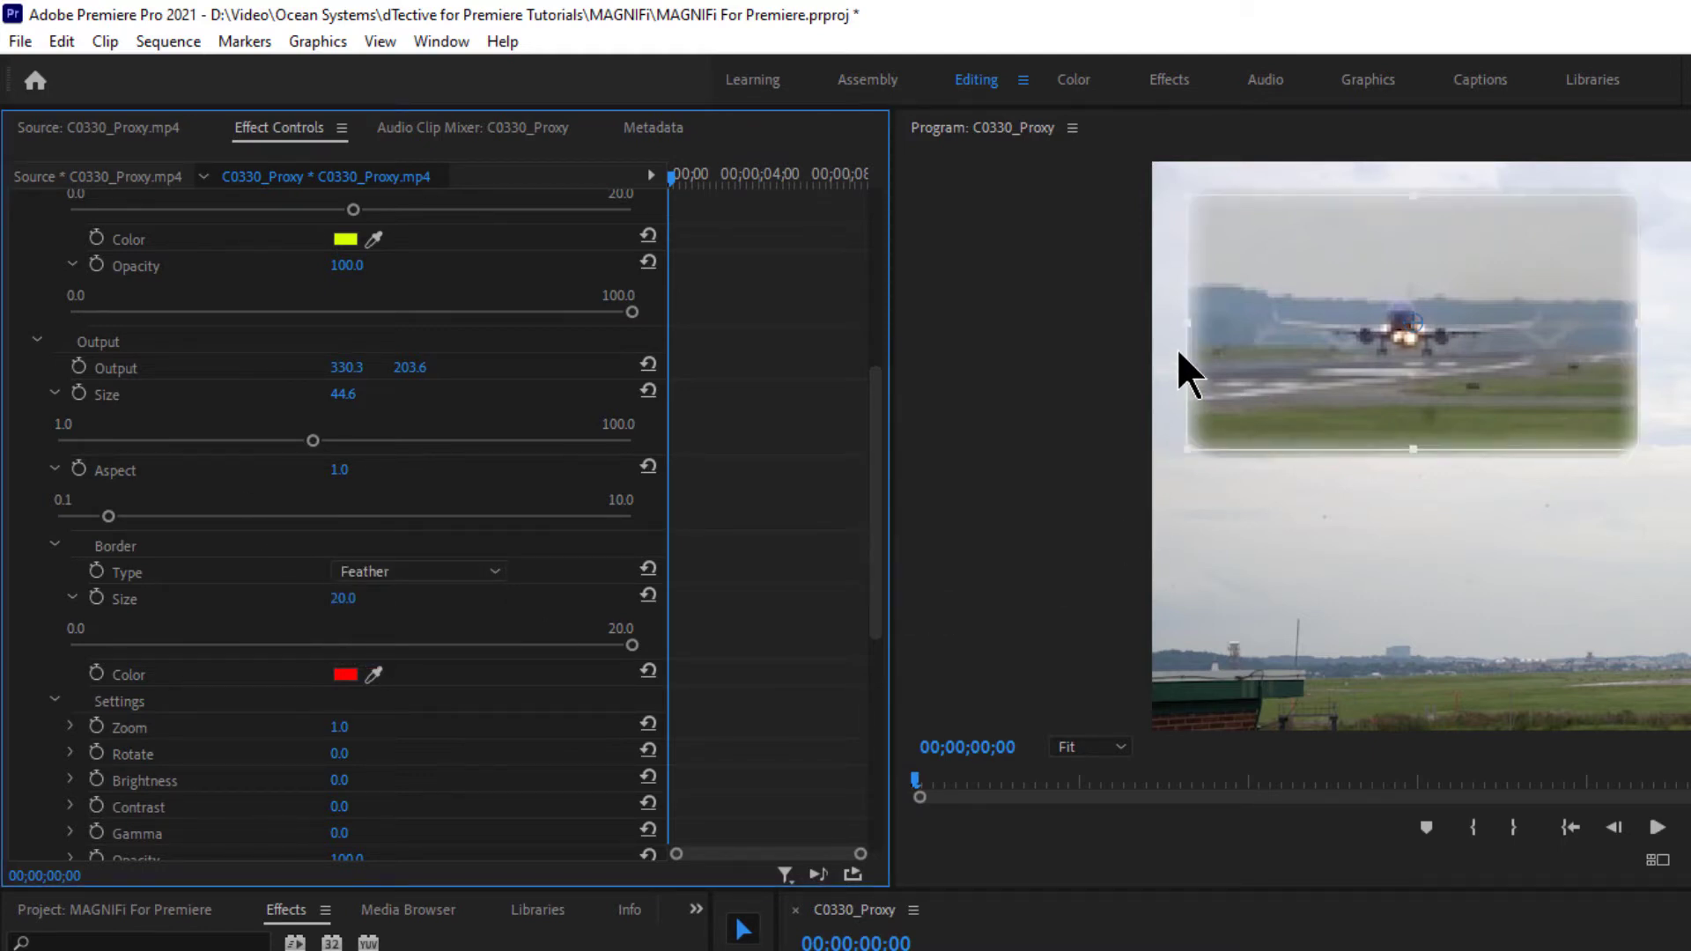
left_click_drag(883, 547, 18, 367)
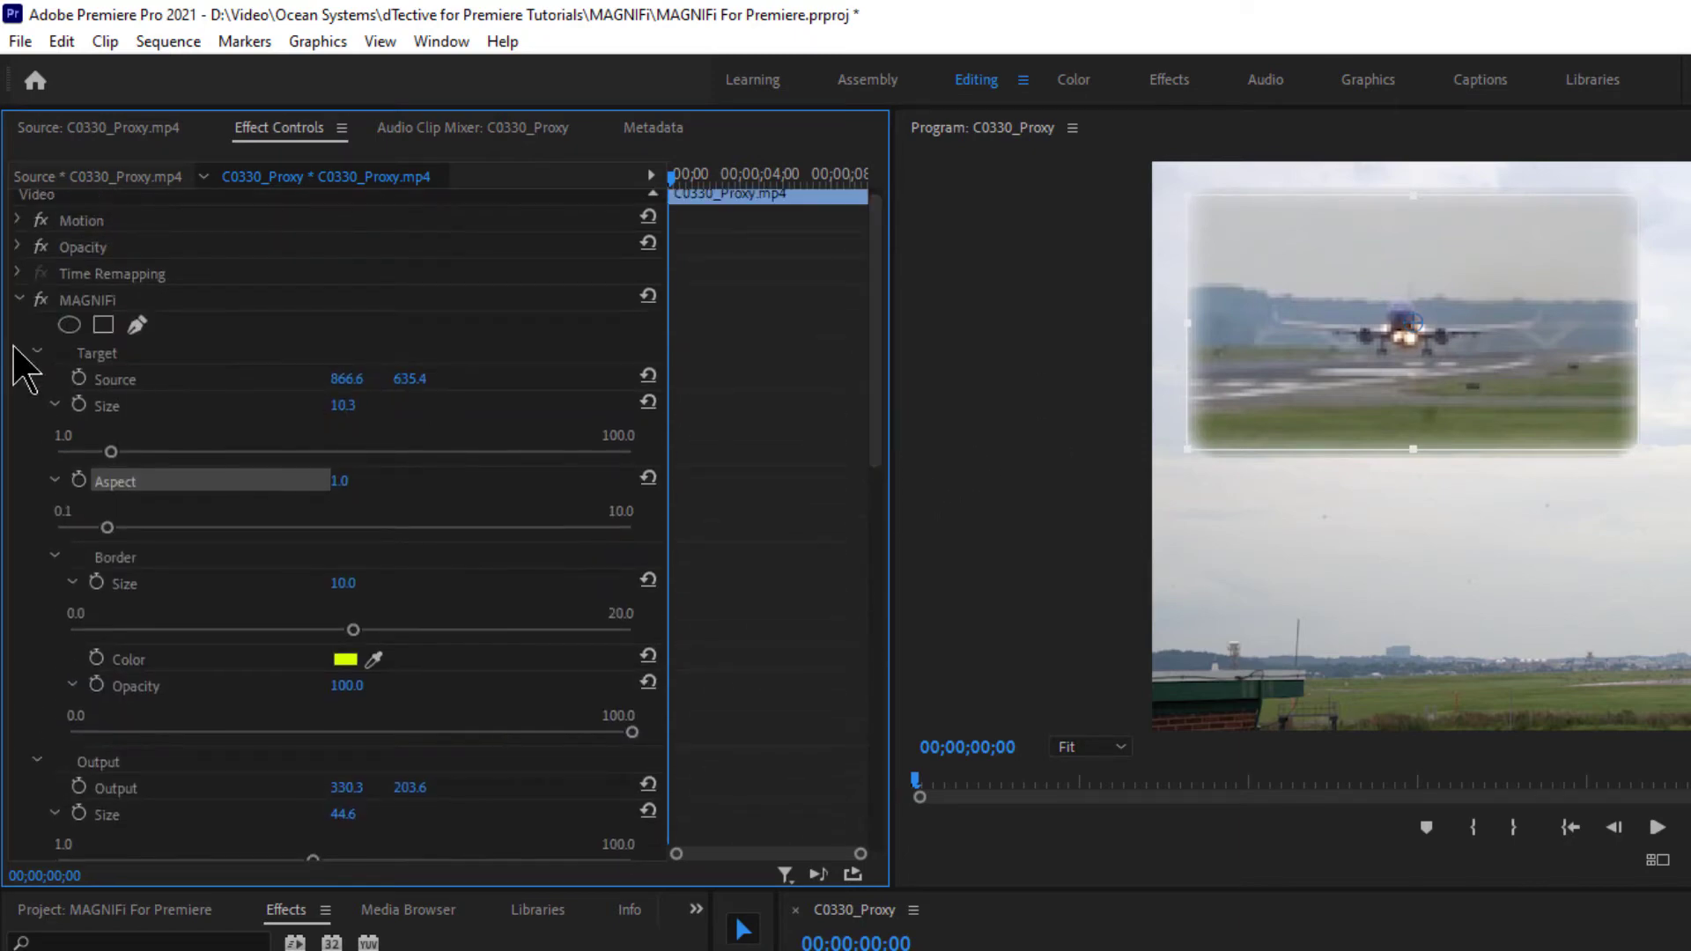
left_click(407, 304)
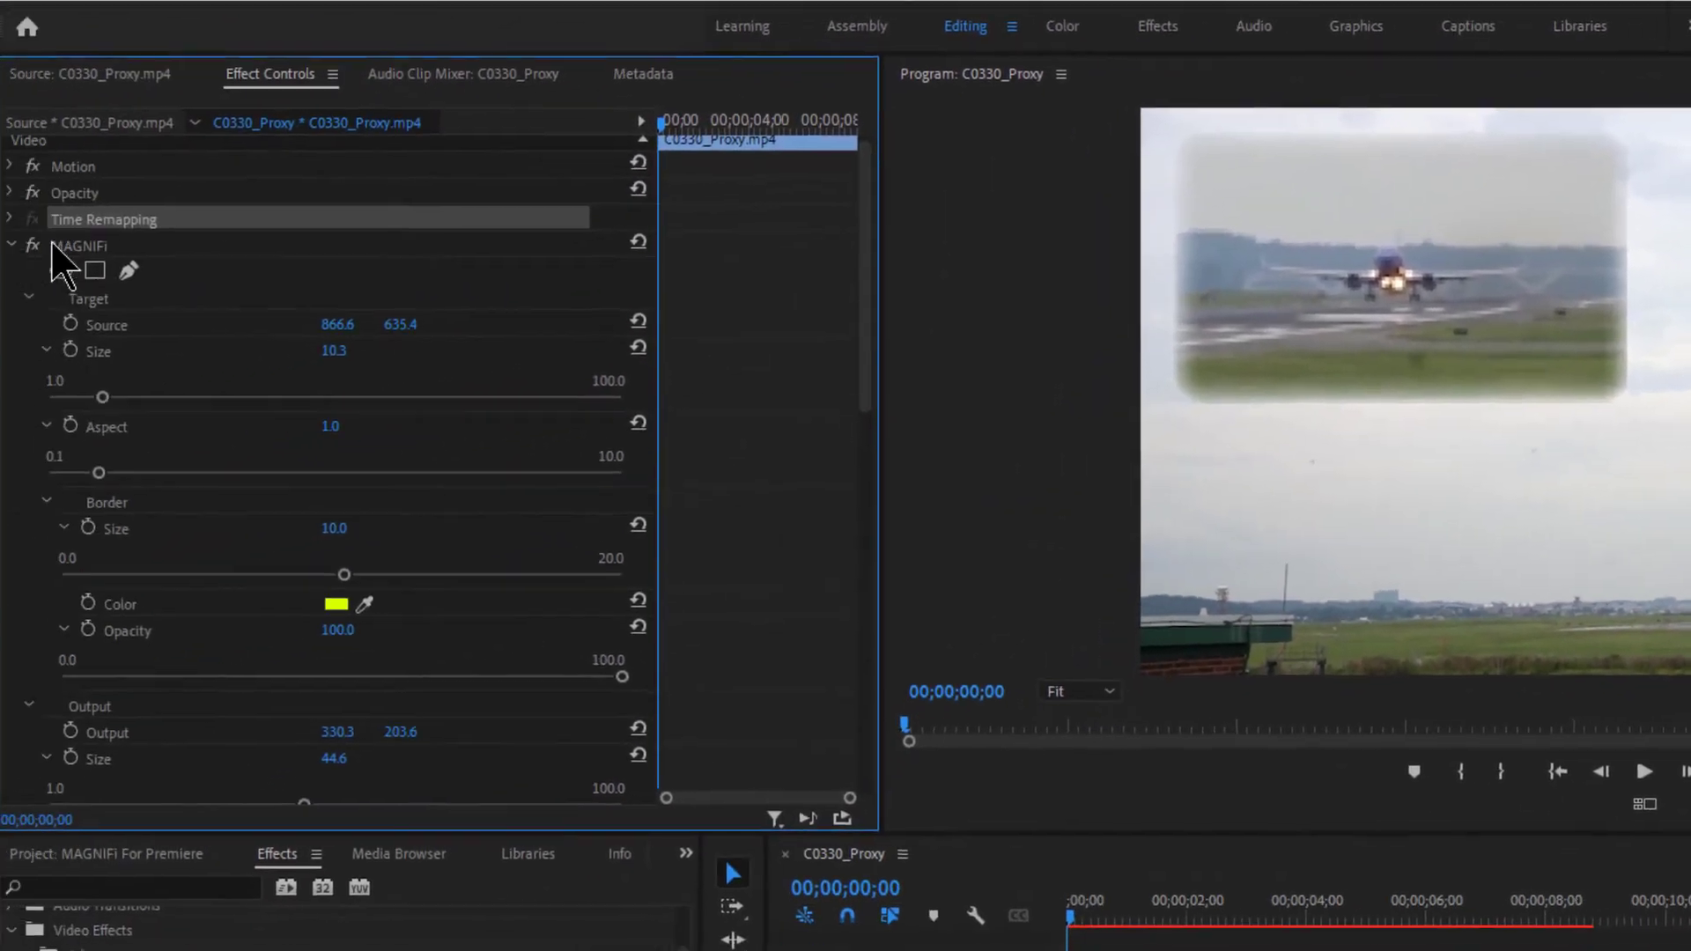
left_click(77, 246)
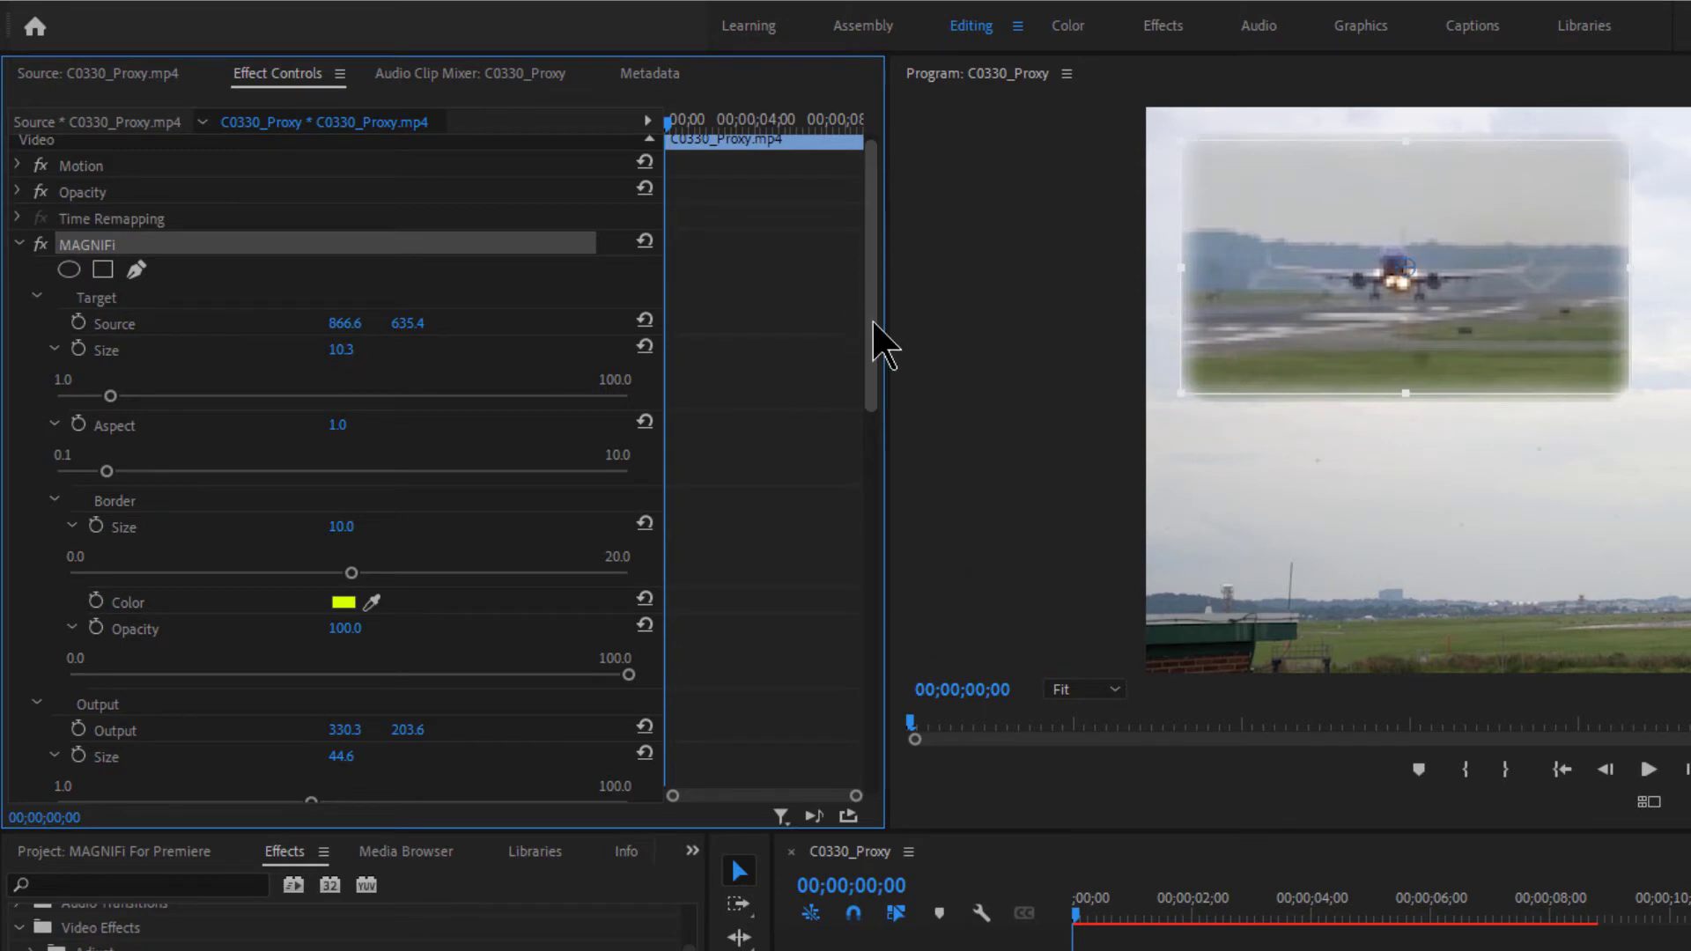
left_click_drag(869, 345, 880, 530)
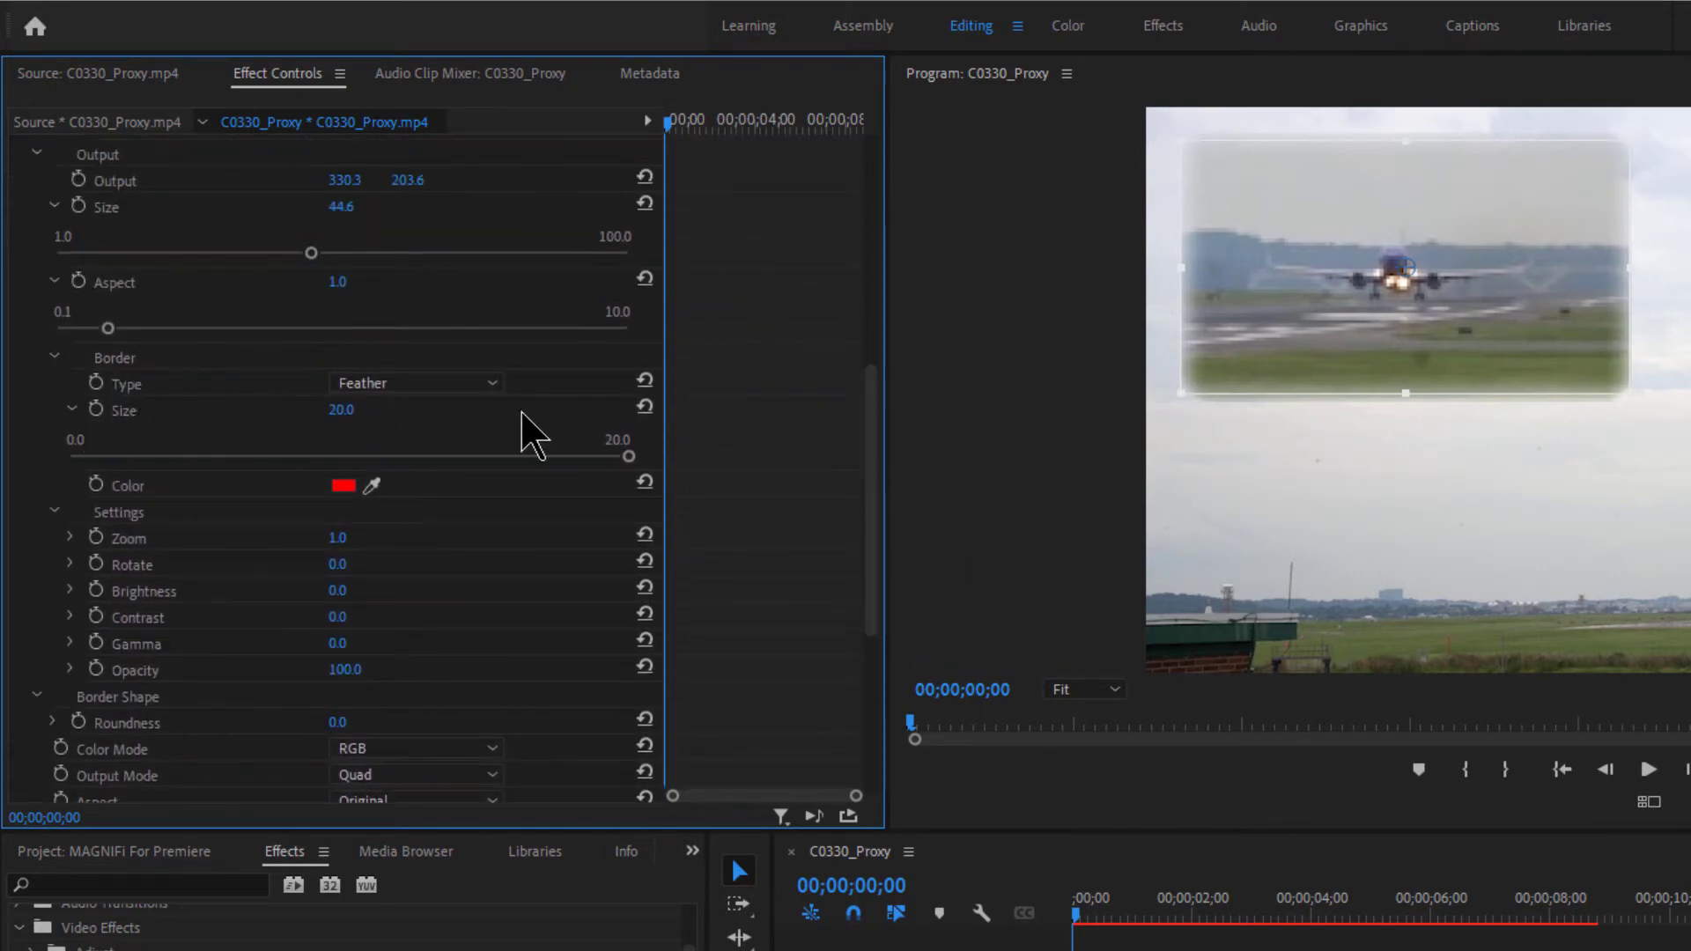
left_click(483, 385)
left_click(349, 440)
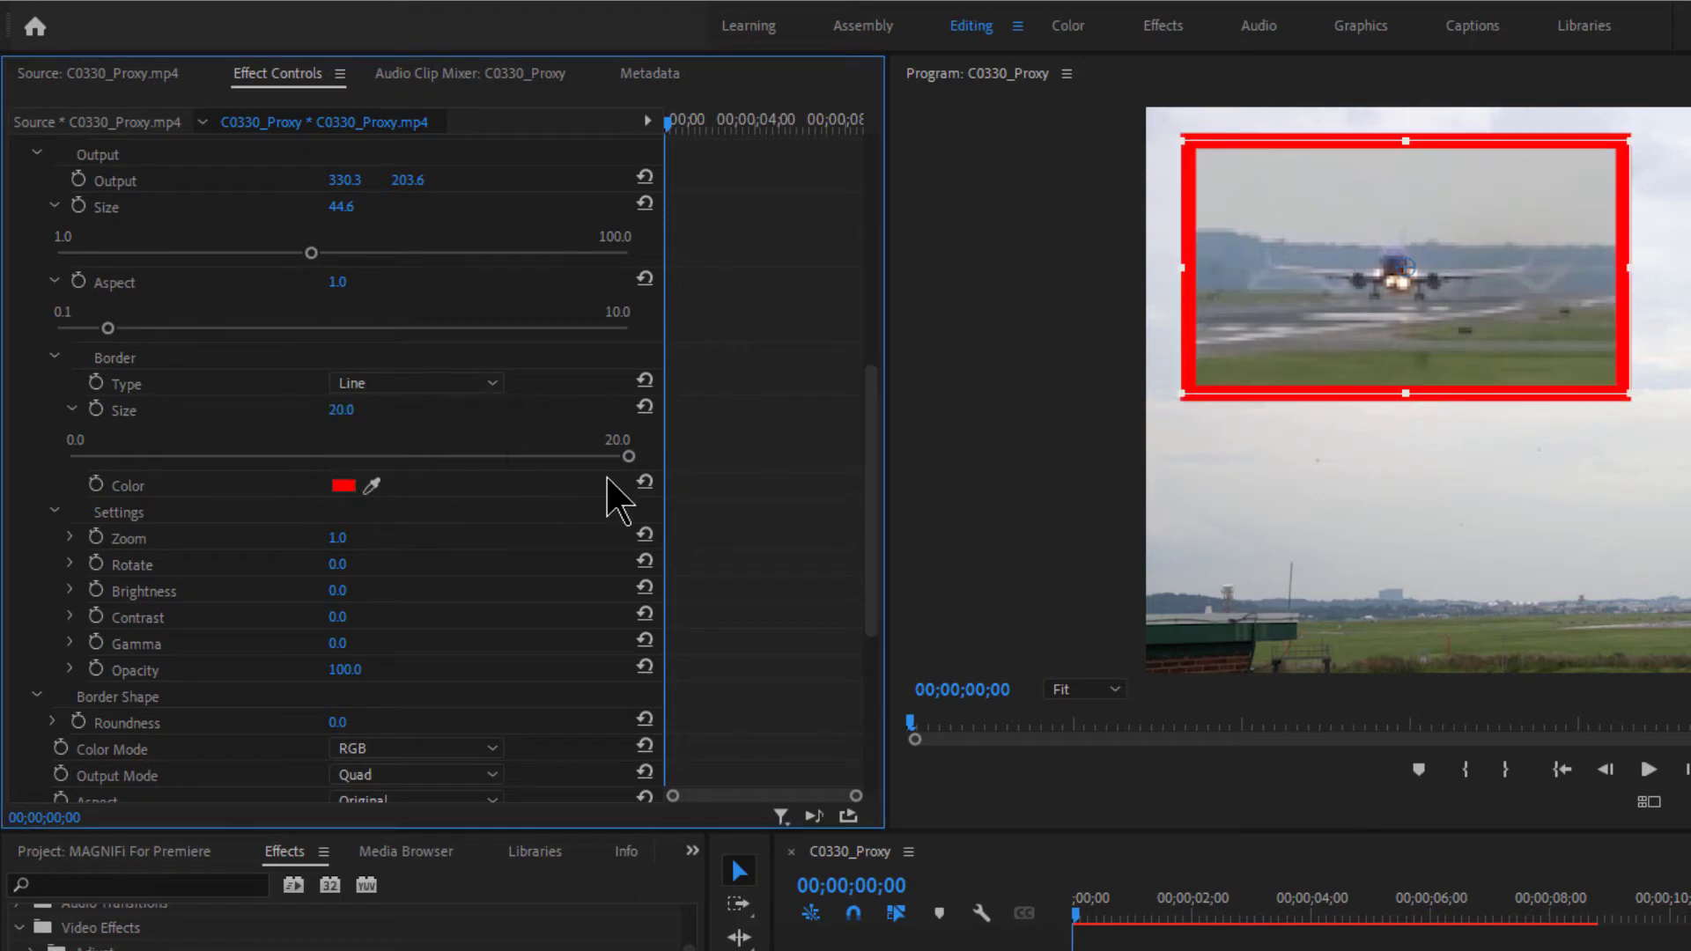
left_click_drag(628, 456, 379, 458)
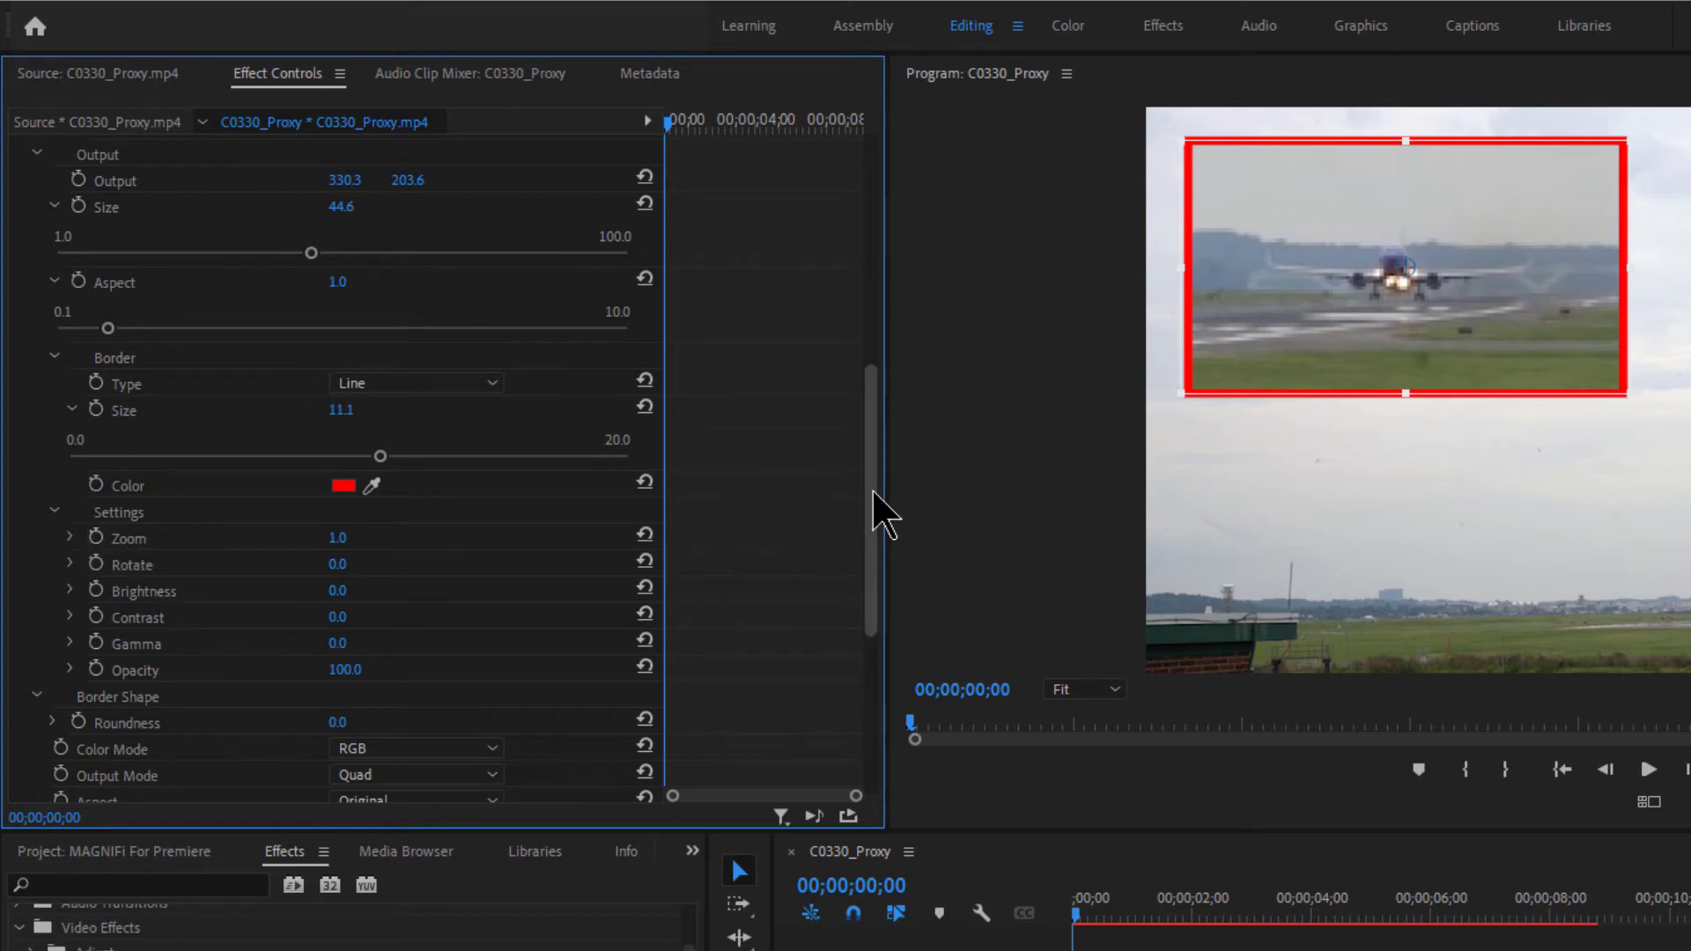
- Raise the MAGNIFi Zoom slider to magnify the plane, targeting 2.1
left_click_drag(876, 515, 876, 566)
left_click(71, 402)
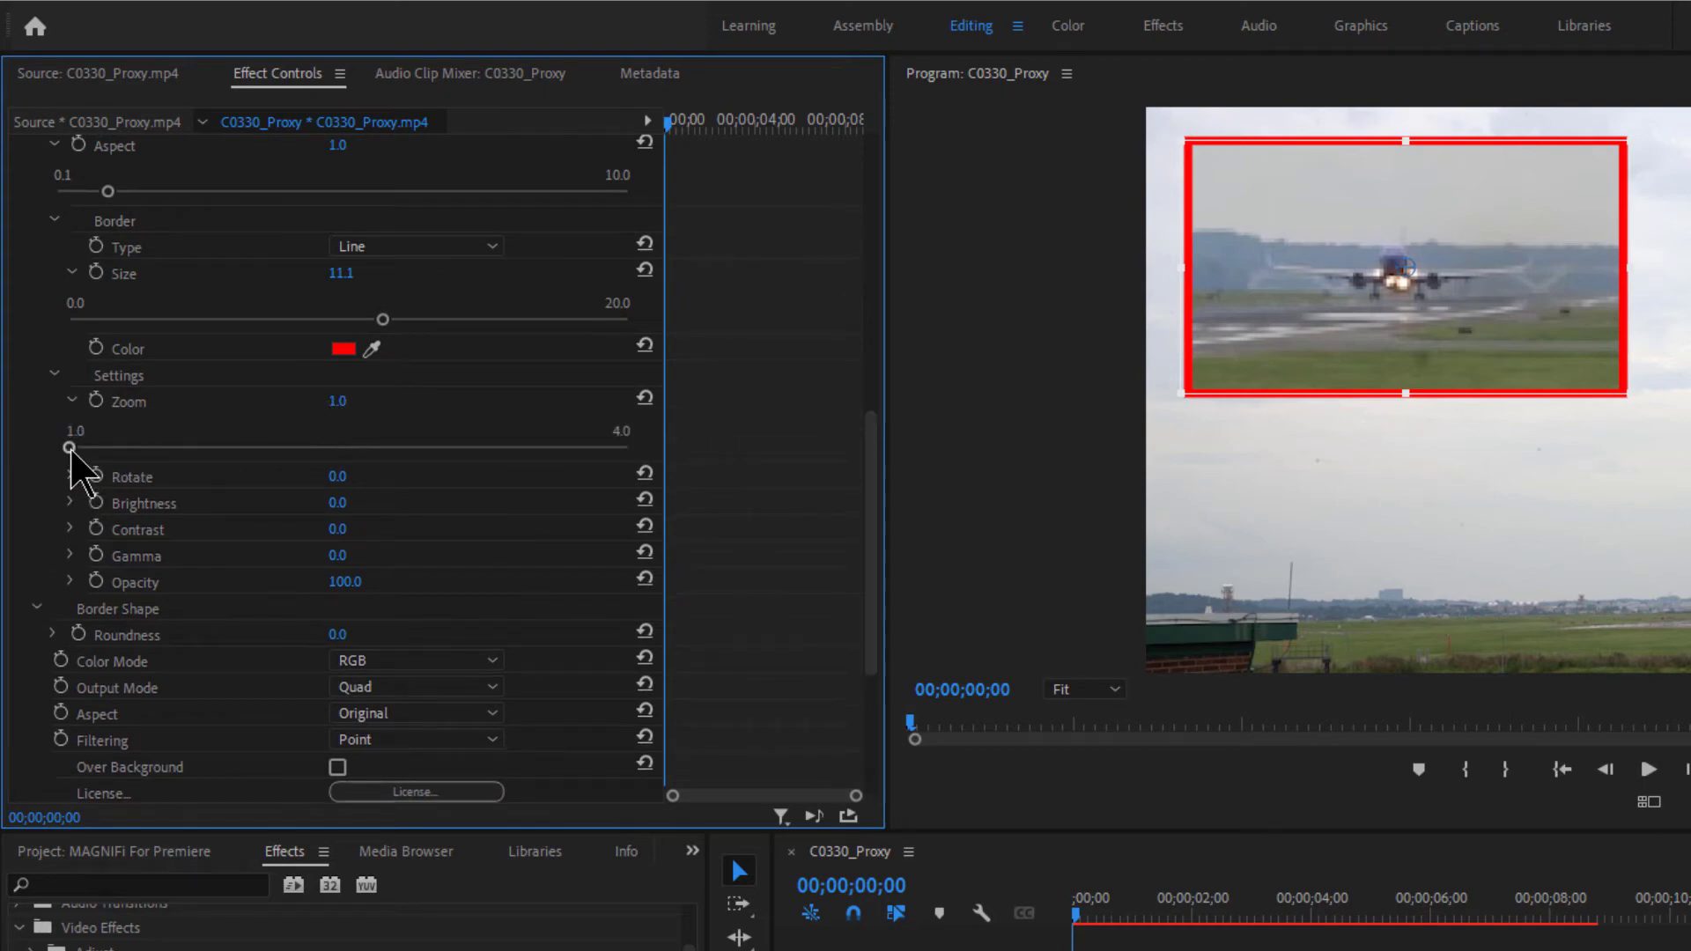
left_click_drag(69, 449, 662, 456)
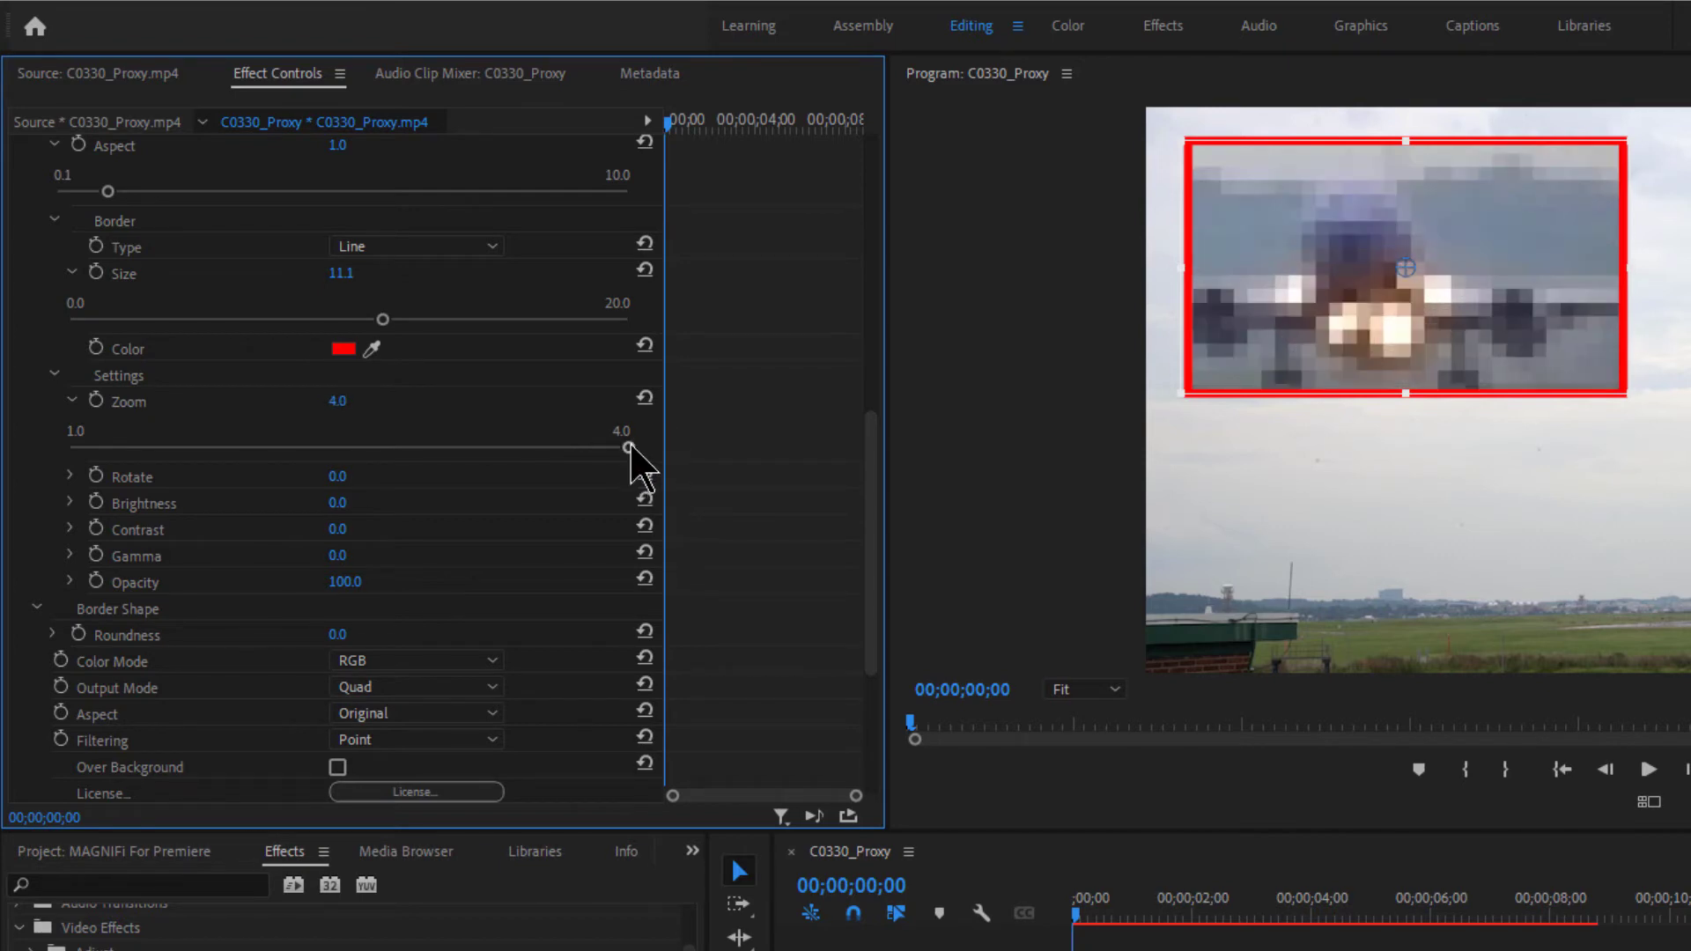
- Return Zoom to 1.0 and, after trying 45°, set the inset Rotate back to 0.0°
left_click_drag(631, 448, 23, 457)
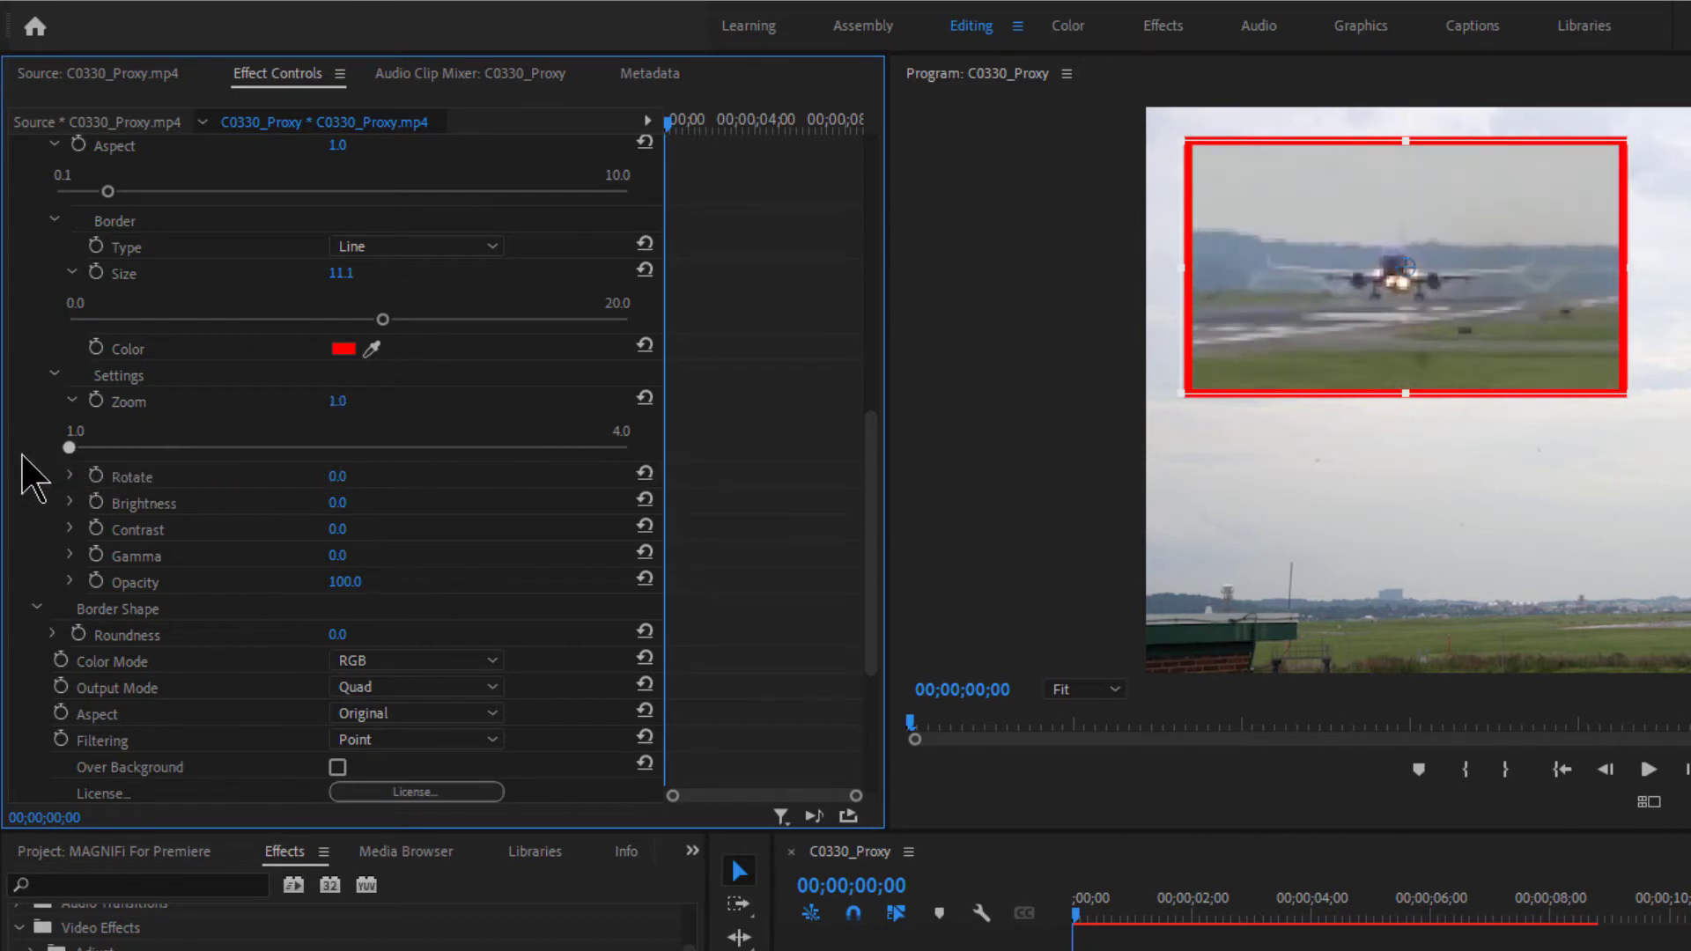
left_click(71, 477)
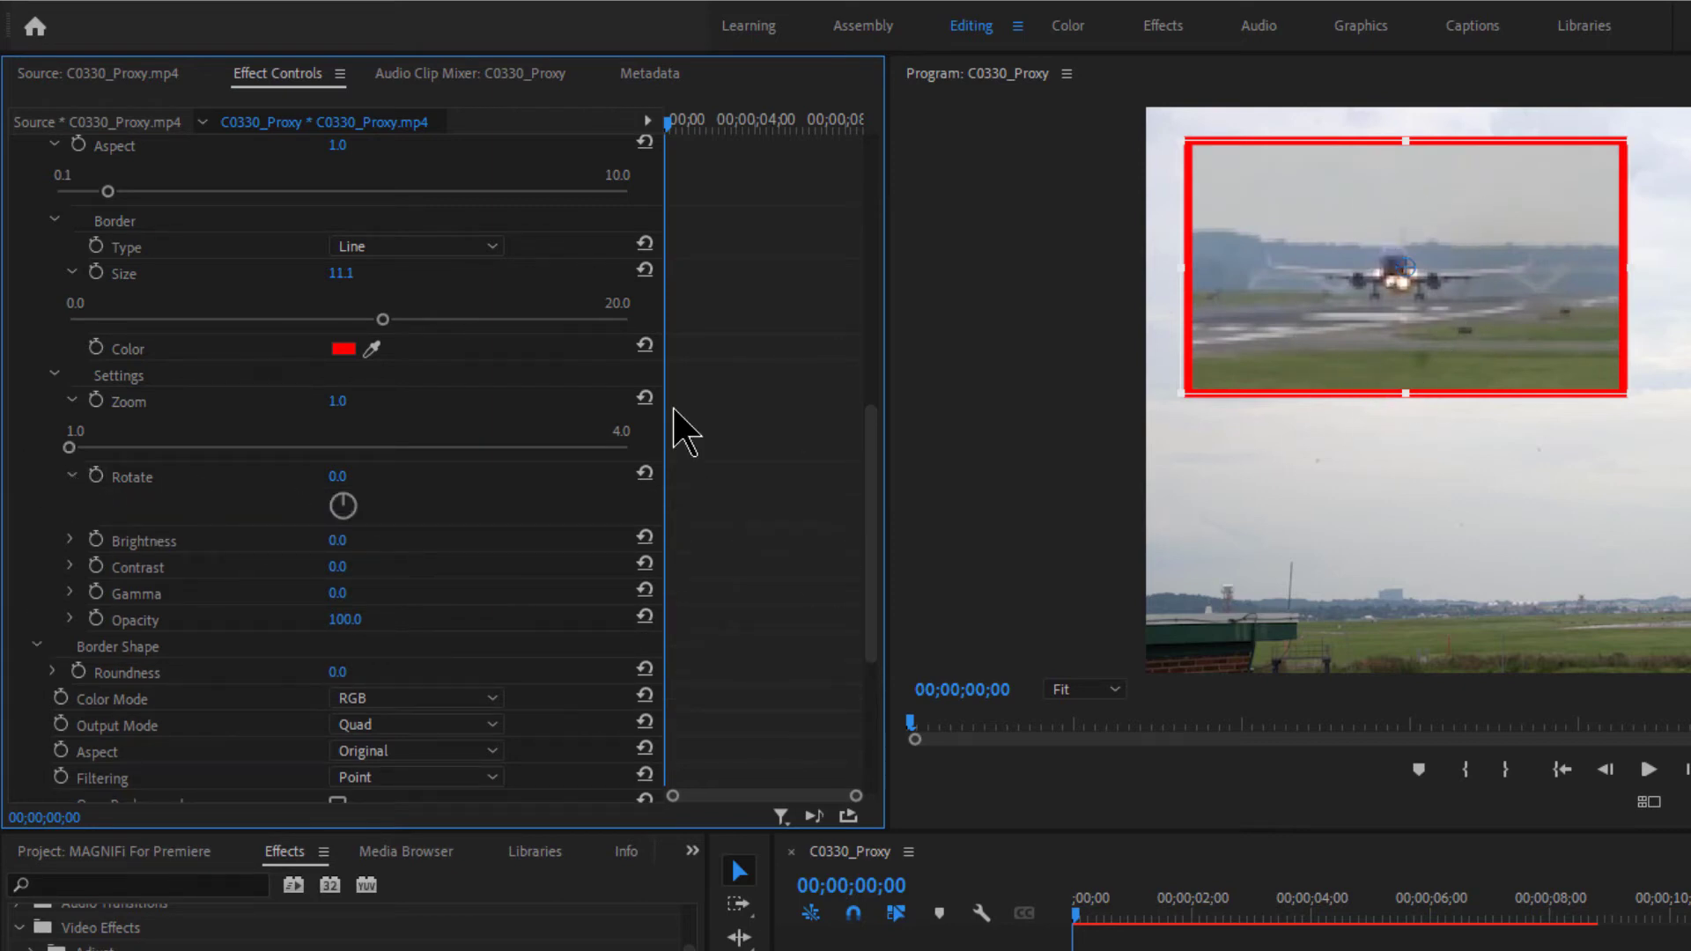
mouse_move(346, 500)
left_mouse_down()
mouse_move(365, 520)
mouse_move(345, 484)
mouse_move(376, 515)
mouse_move(364, 492)
left_mouse_up()
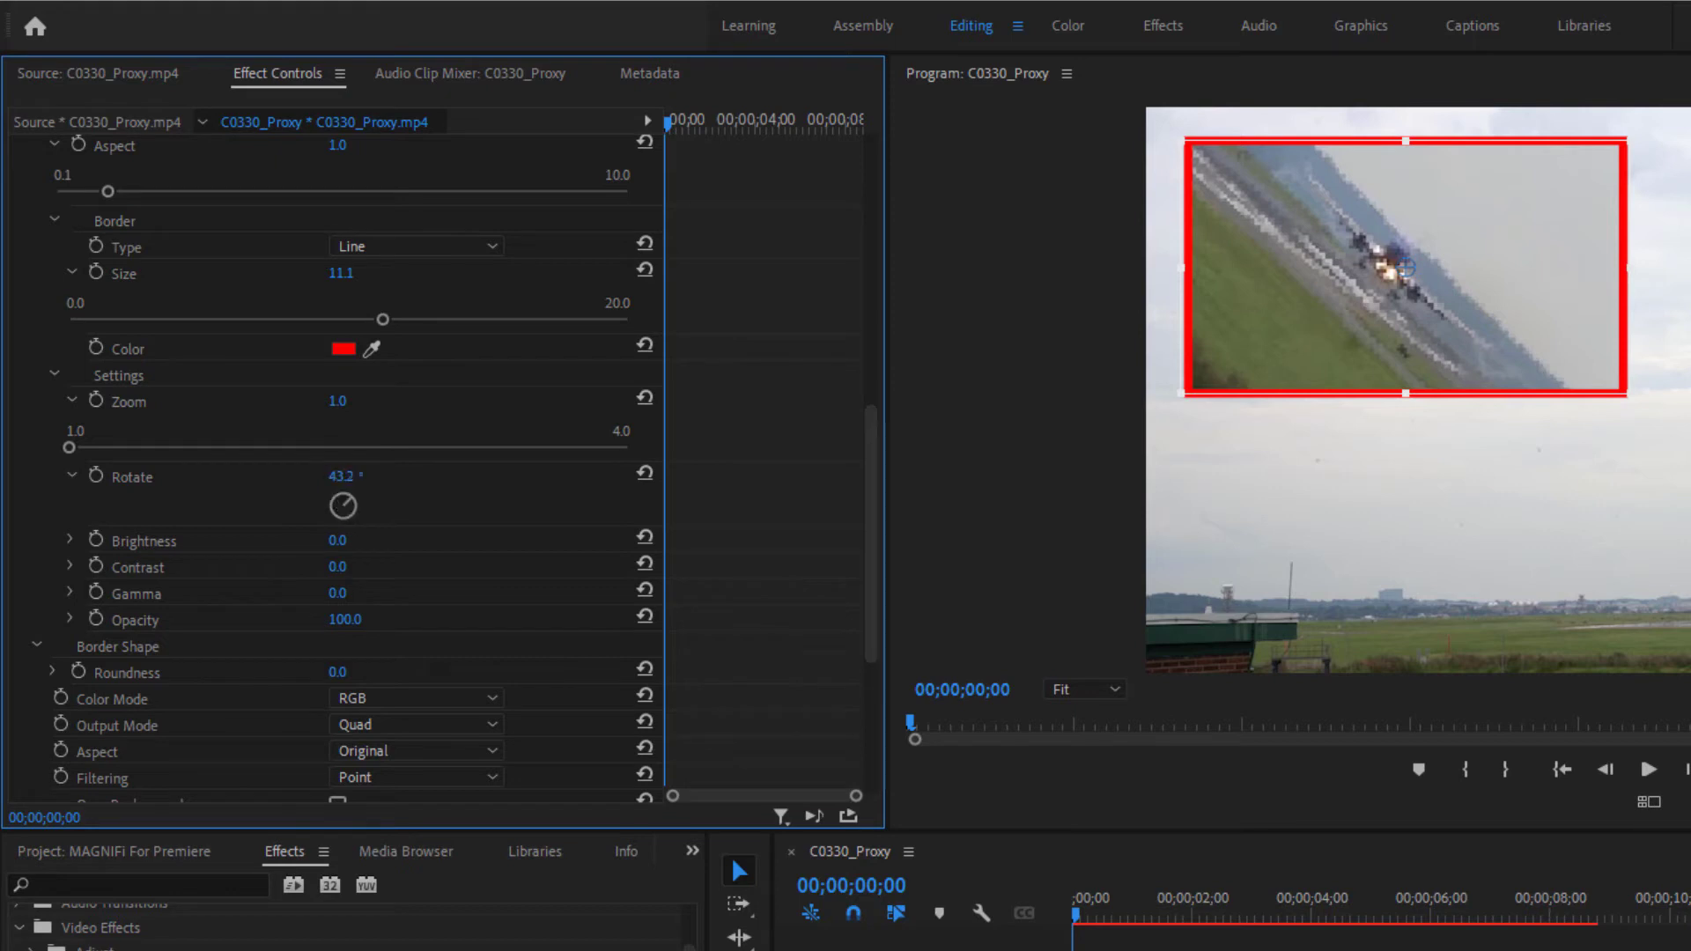
left_click(345, 478)
key("Return")
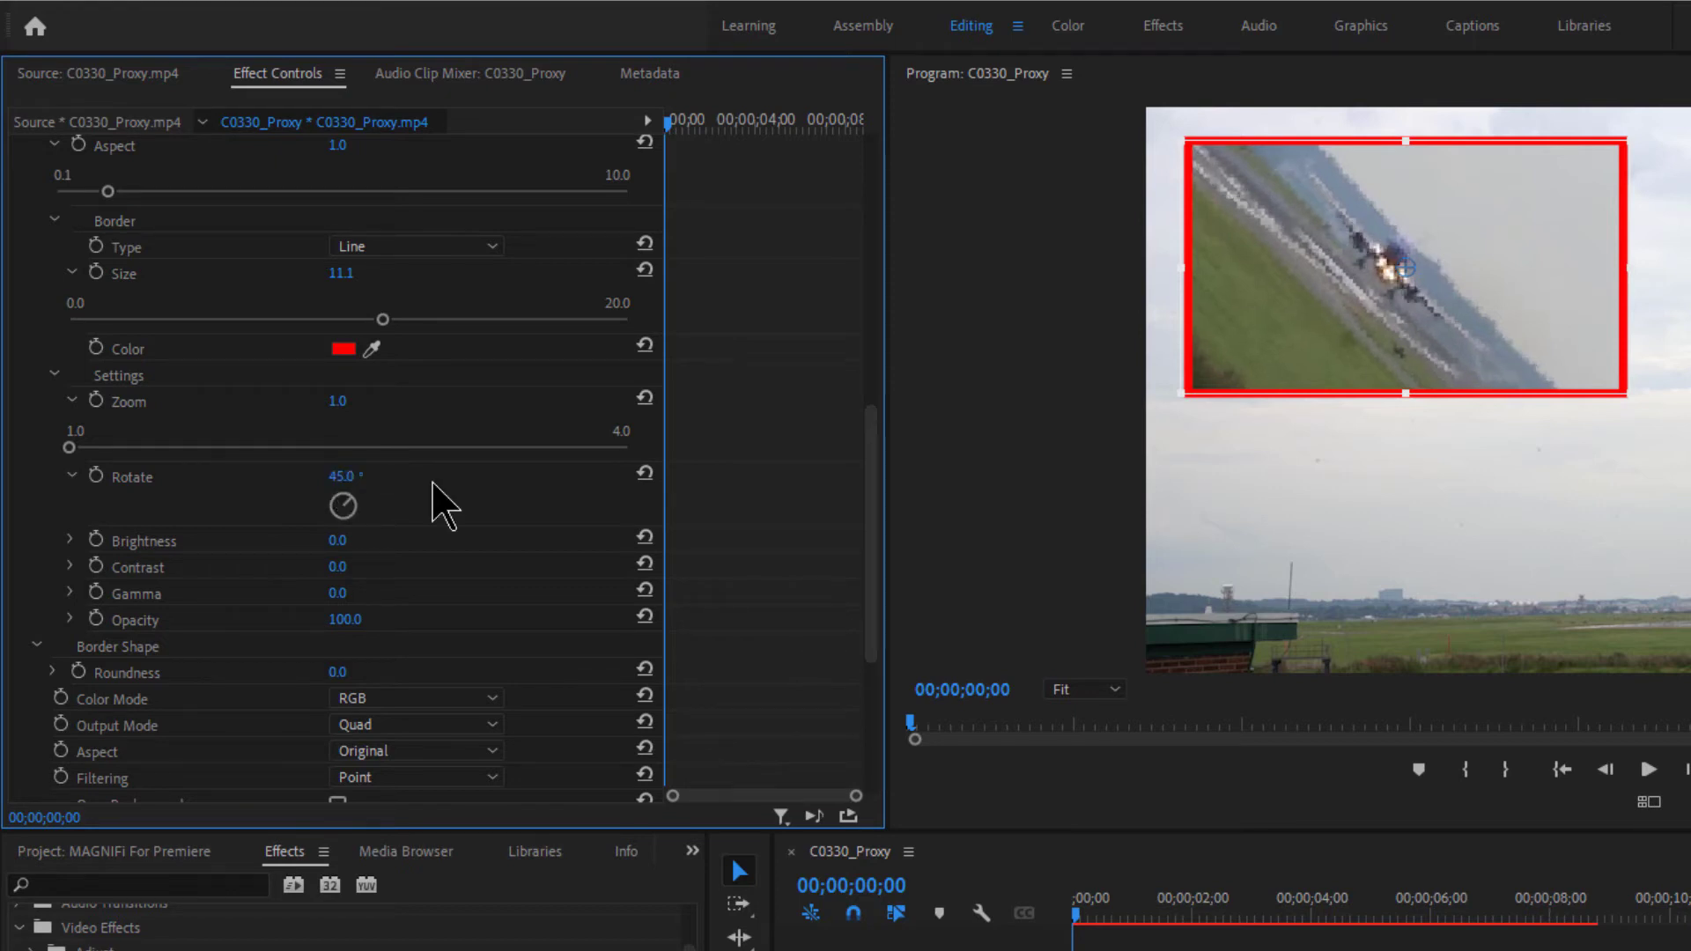
left_click(341, 480)
key("Return")
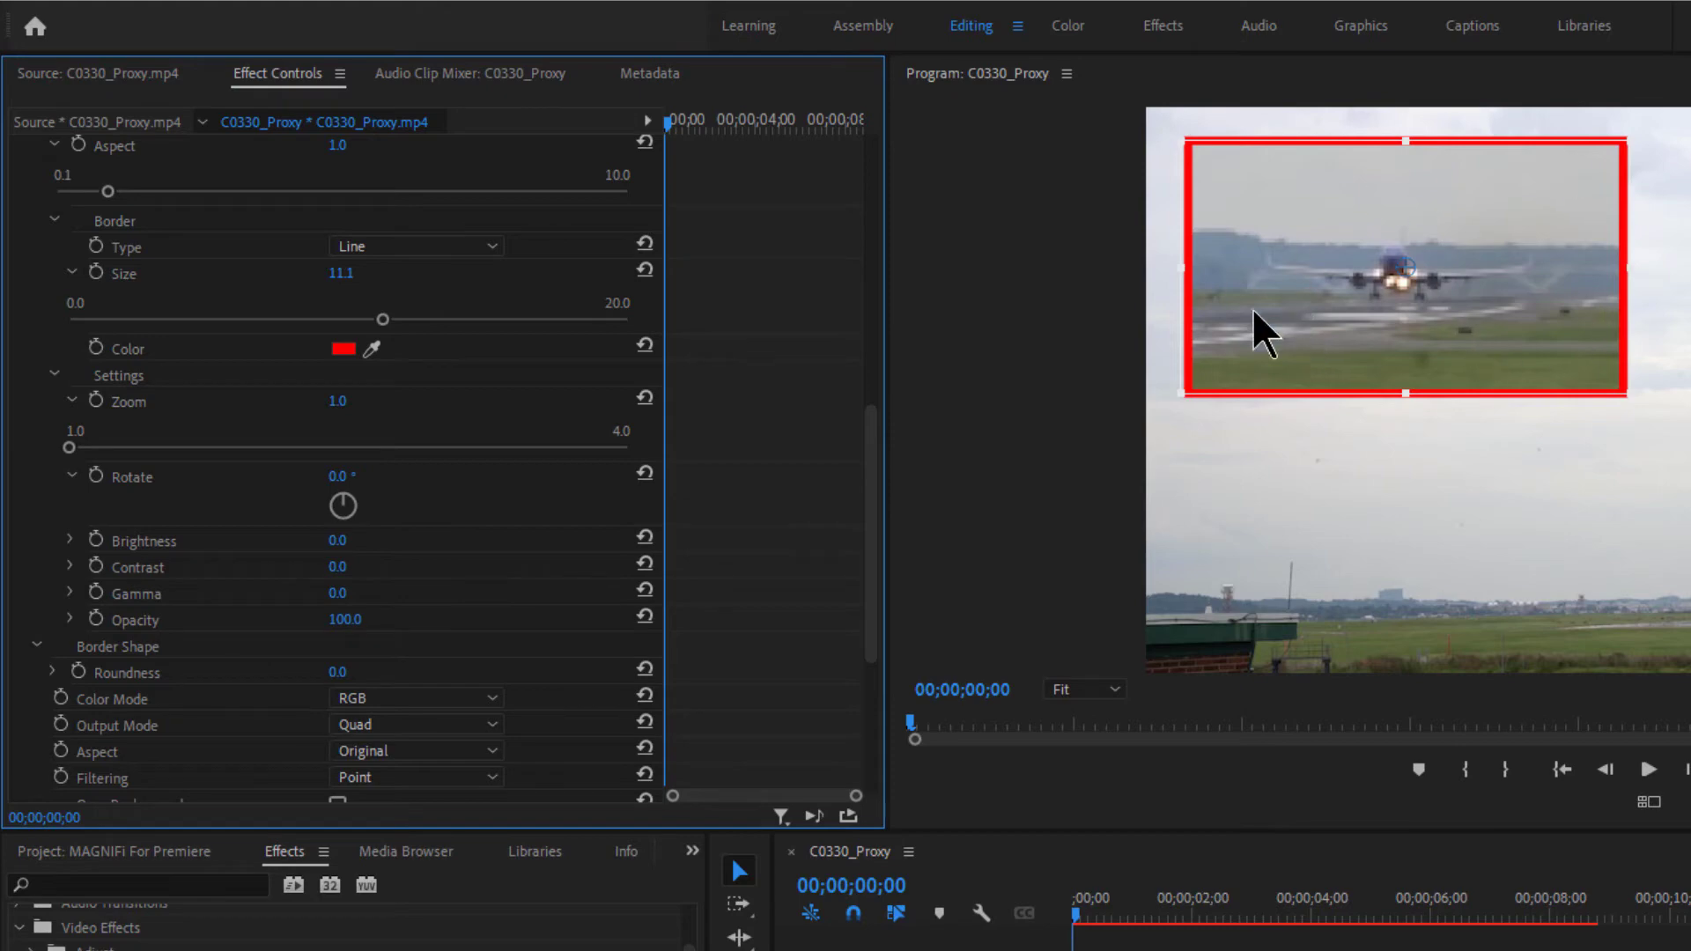
- Set the inset picture's Brightness to 14.8 and Contrast to 39.0
left_click(70, 539)
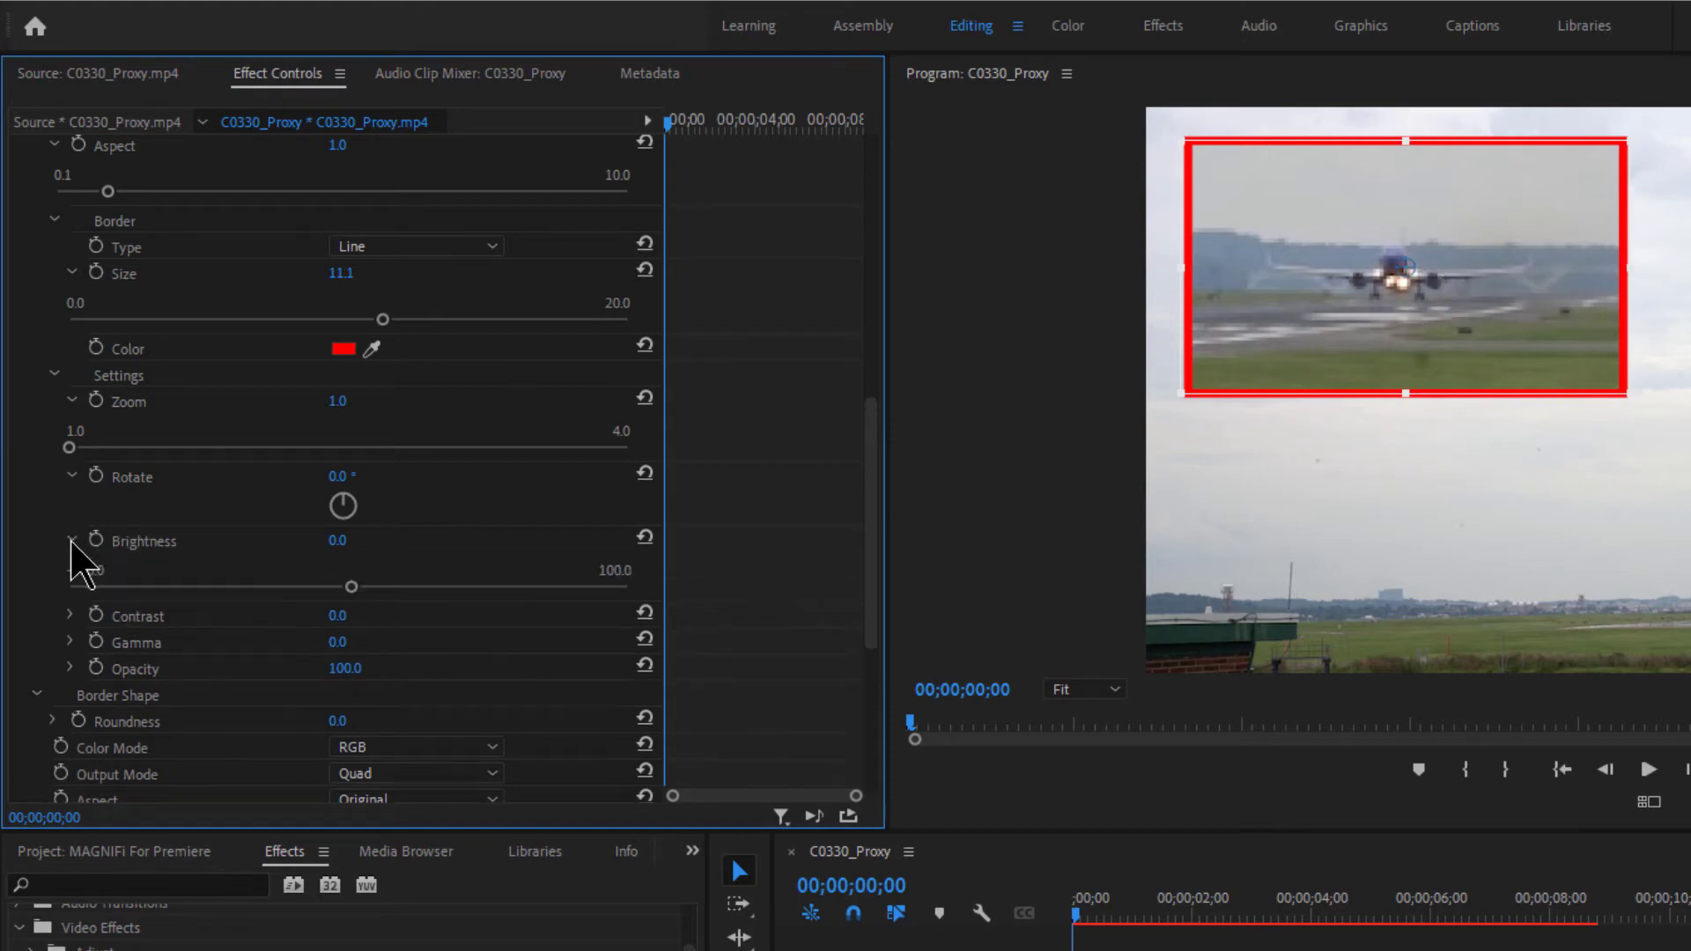
left_click_drag(352, 588, 388, 596)
left_click(72, 616)
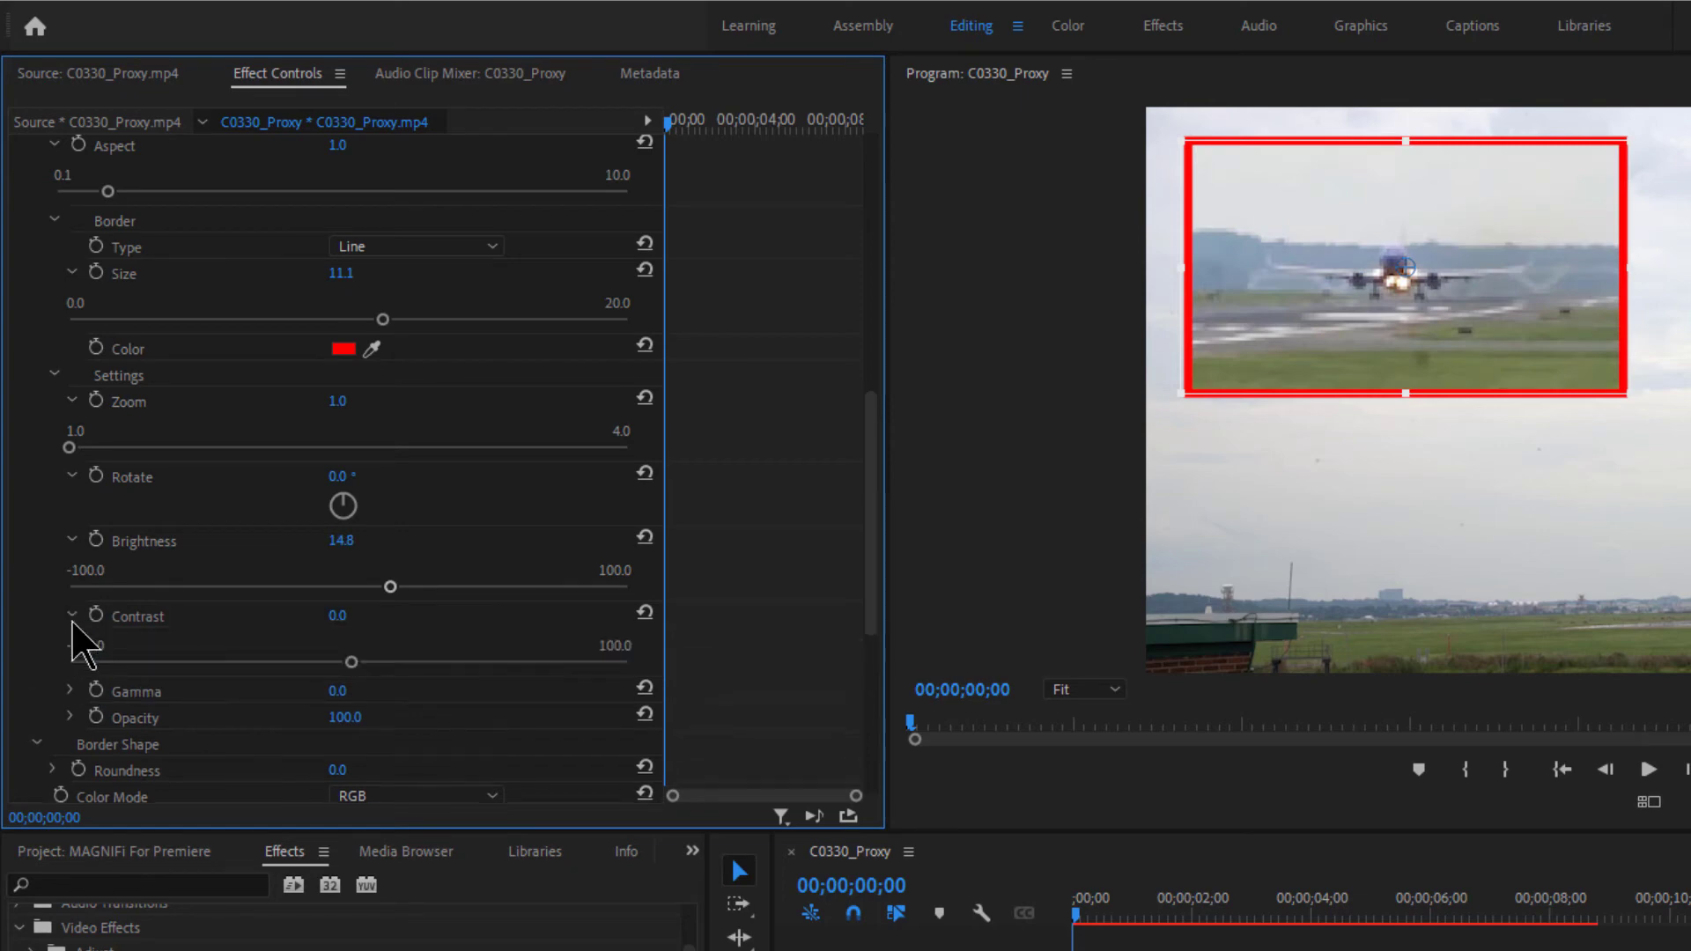
left_click_drag(348, 662, 491, 661)
left_click_drag(640, 666, 457, 674)
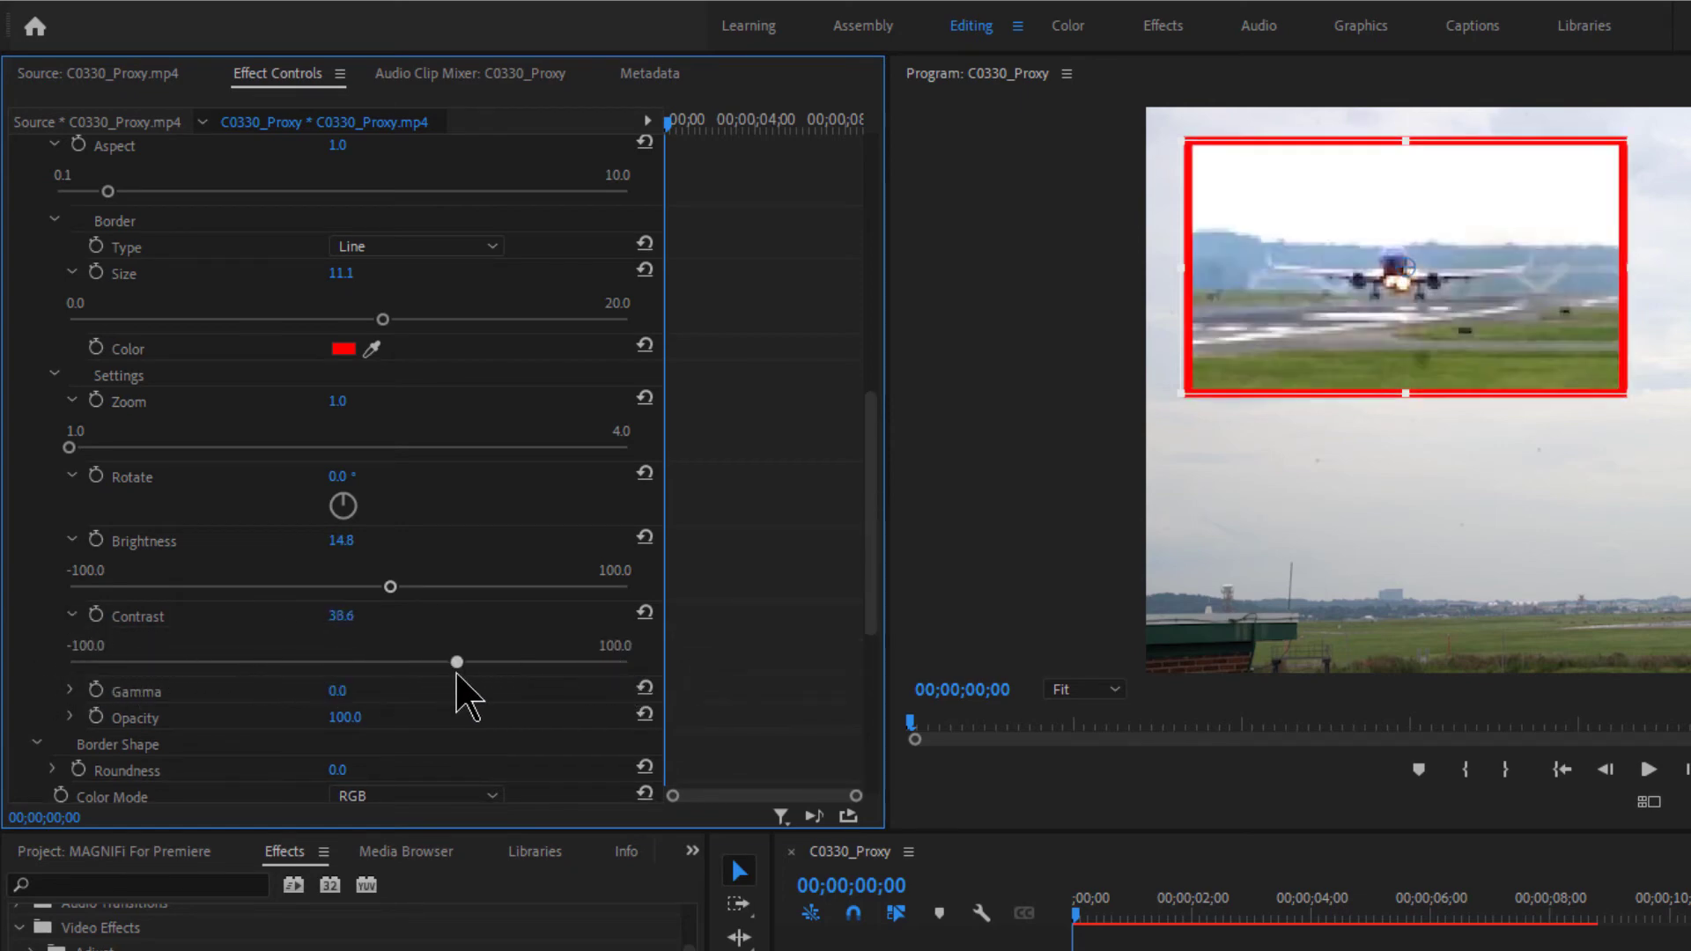
- Set Gamma to 13.5, then test lowering Opacity and restore it to 100
left_click(72, 691)
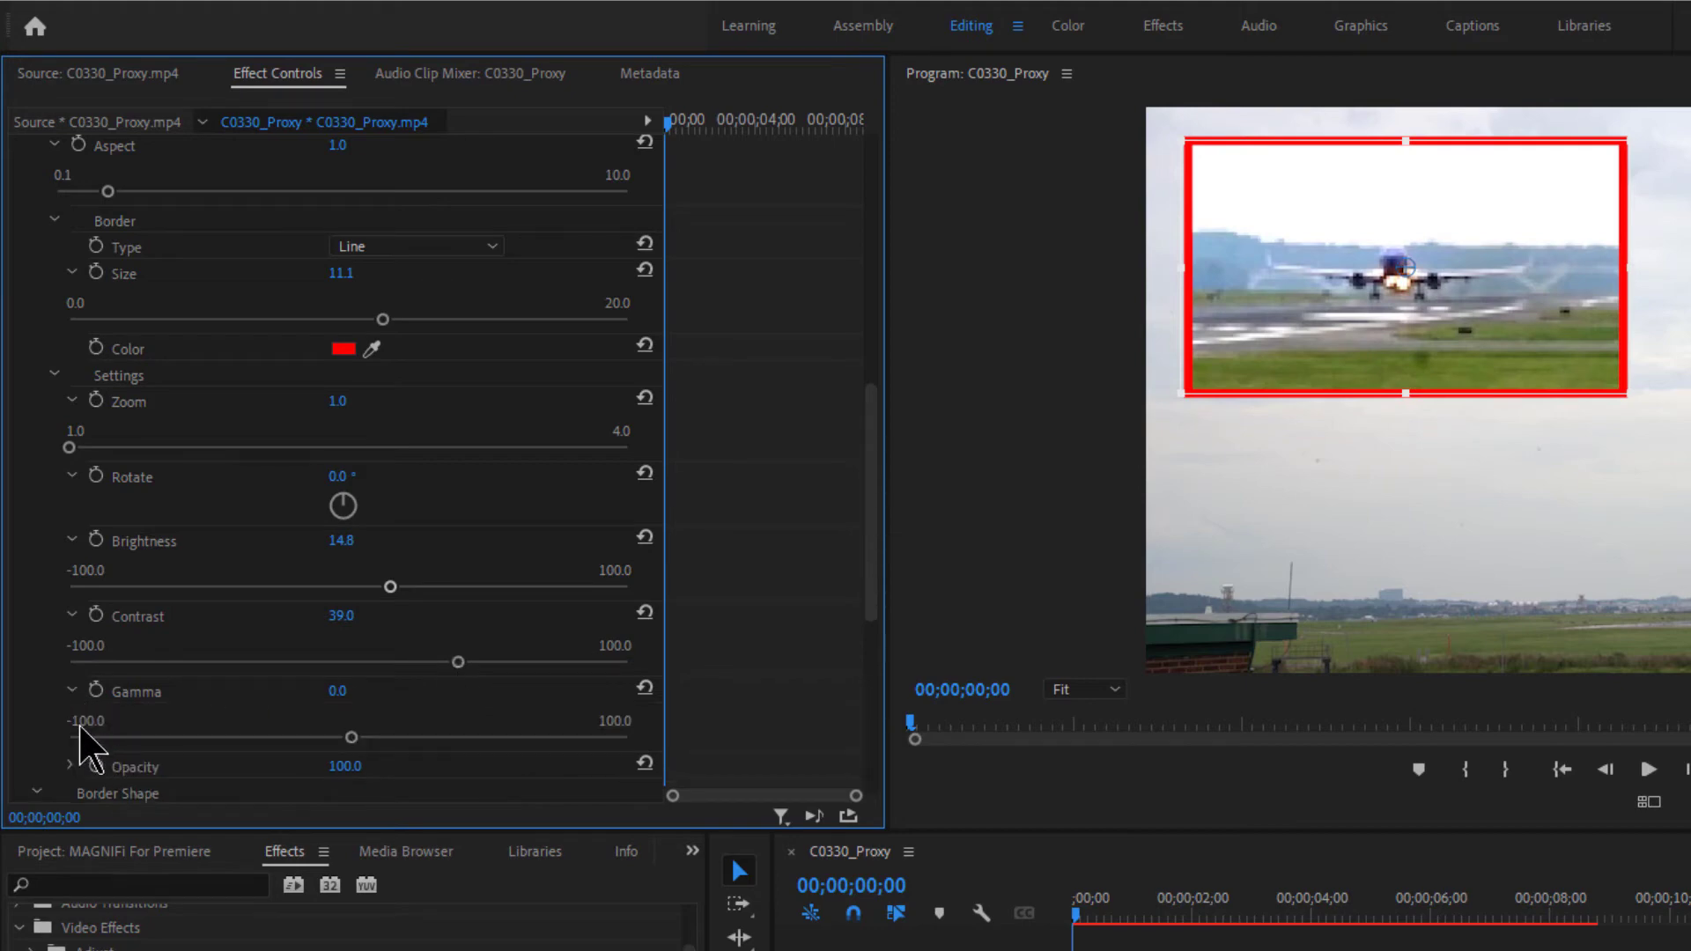
left_click_drag(350, 745, 390, 740)
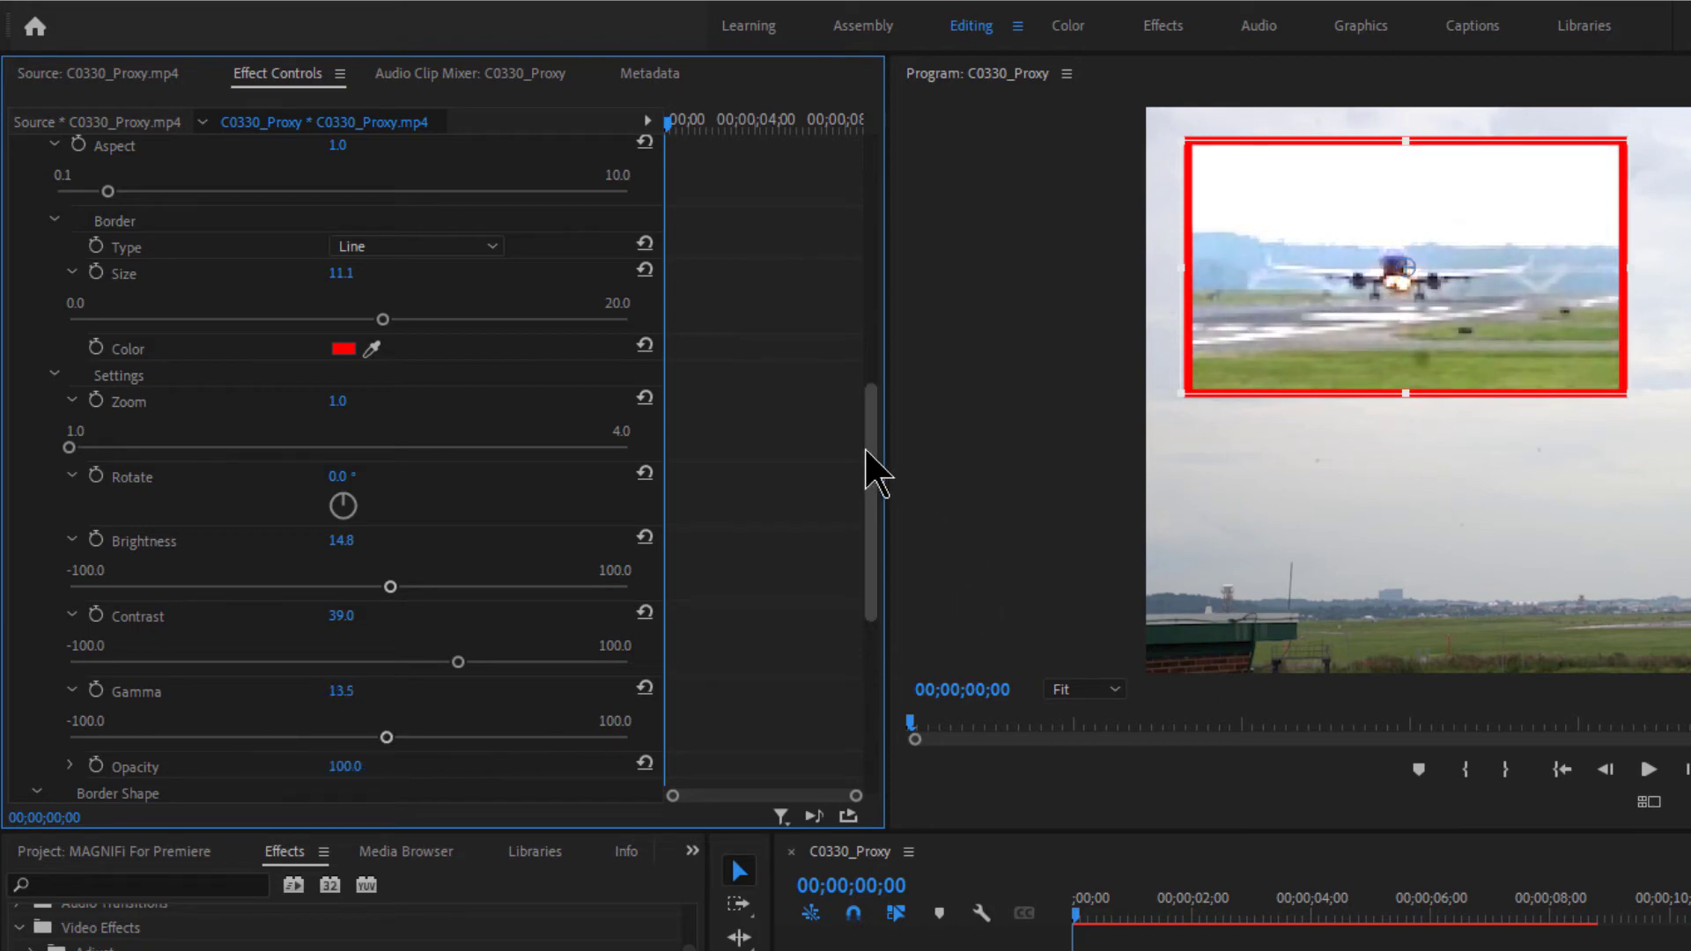
left_click_drag(868, 464, 876, 525)
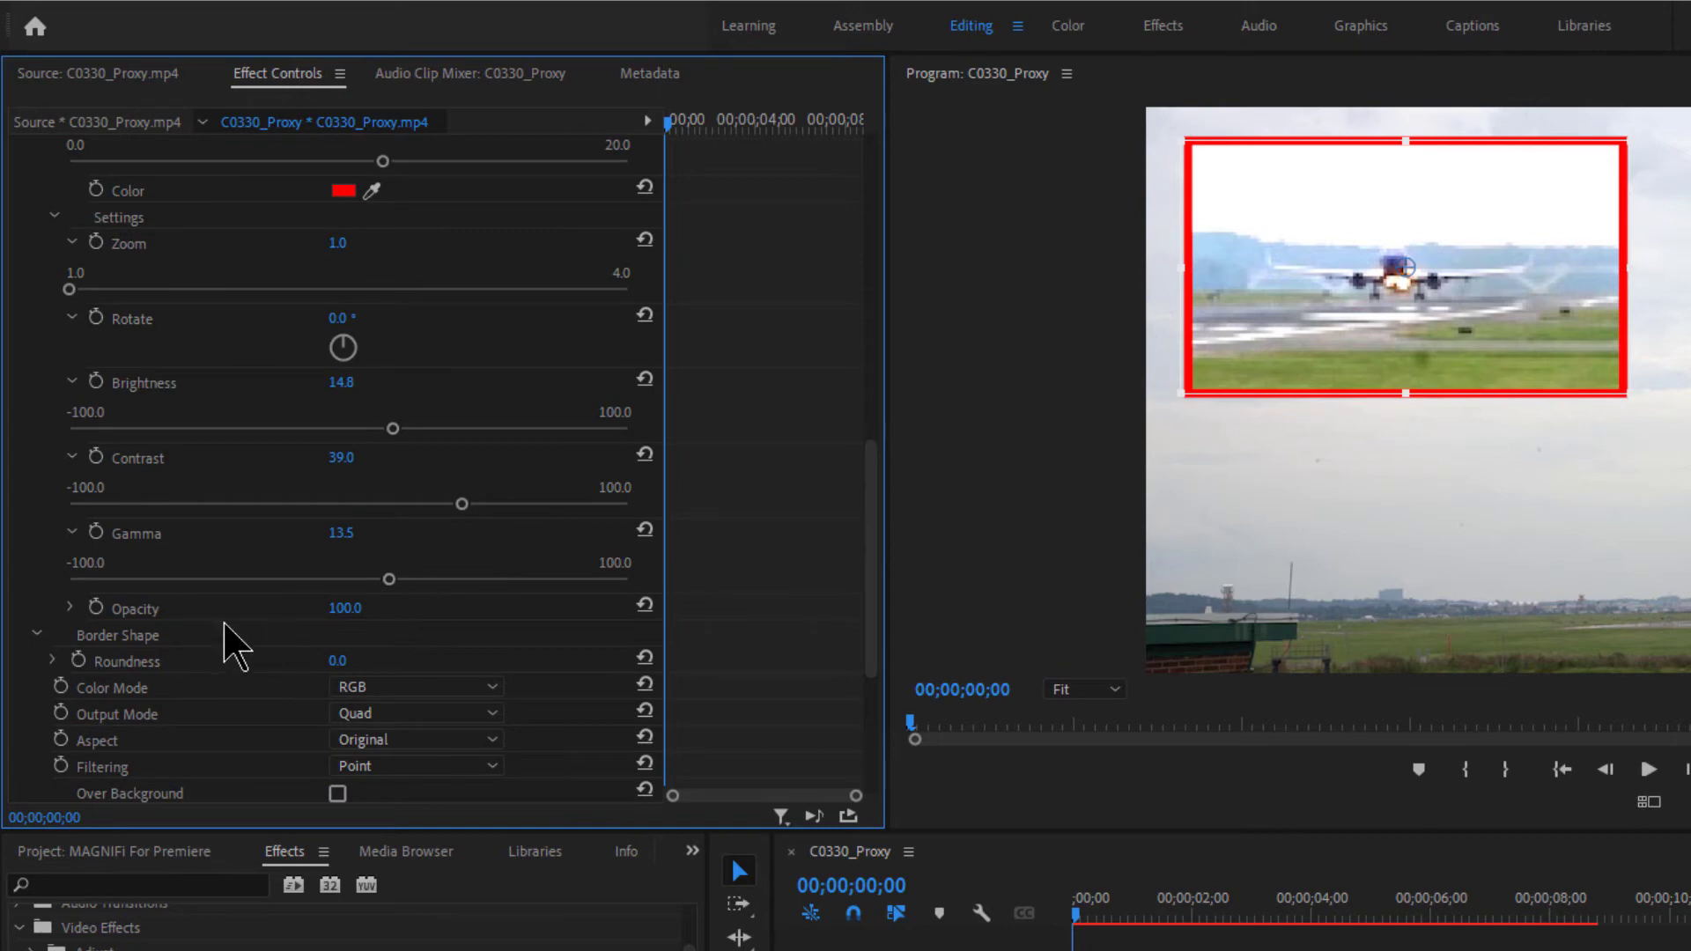
left_click(71, 609)
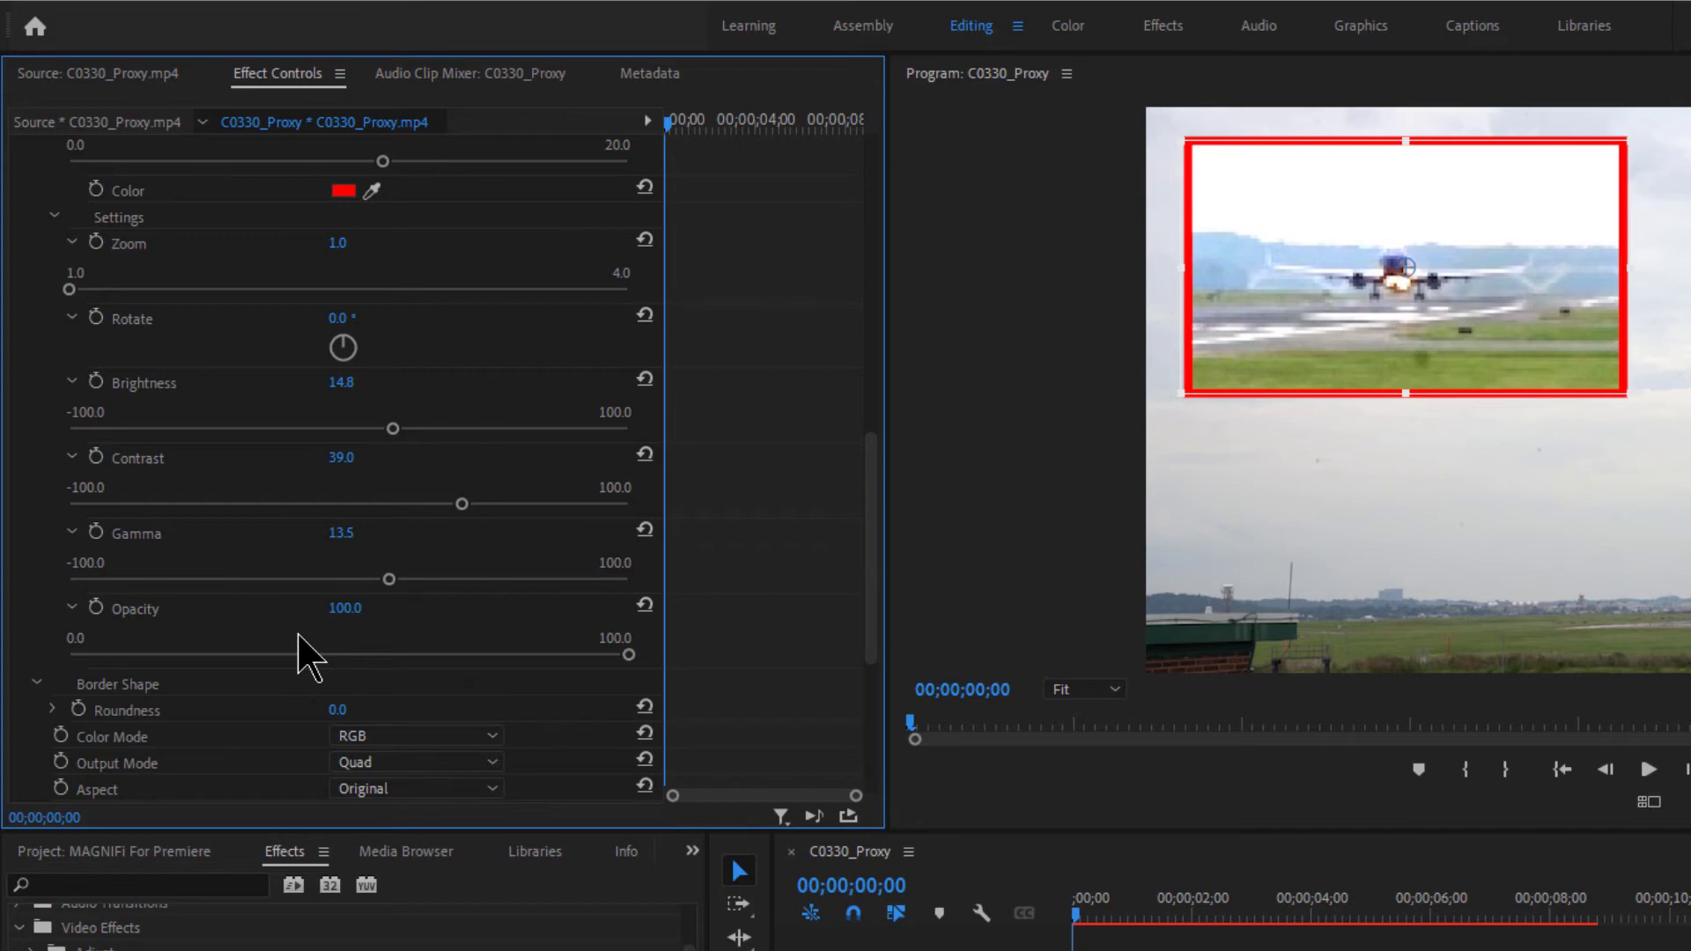
mouse_move(629, 654)
left_mouse_down()
mouse_move(77, 656)
mouse_move(640, 686)
left_mouse_up()
left_click_drag(282, 654, 647, 656)
left_click_drag(872, 521, 861, 608)
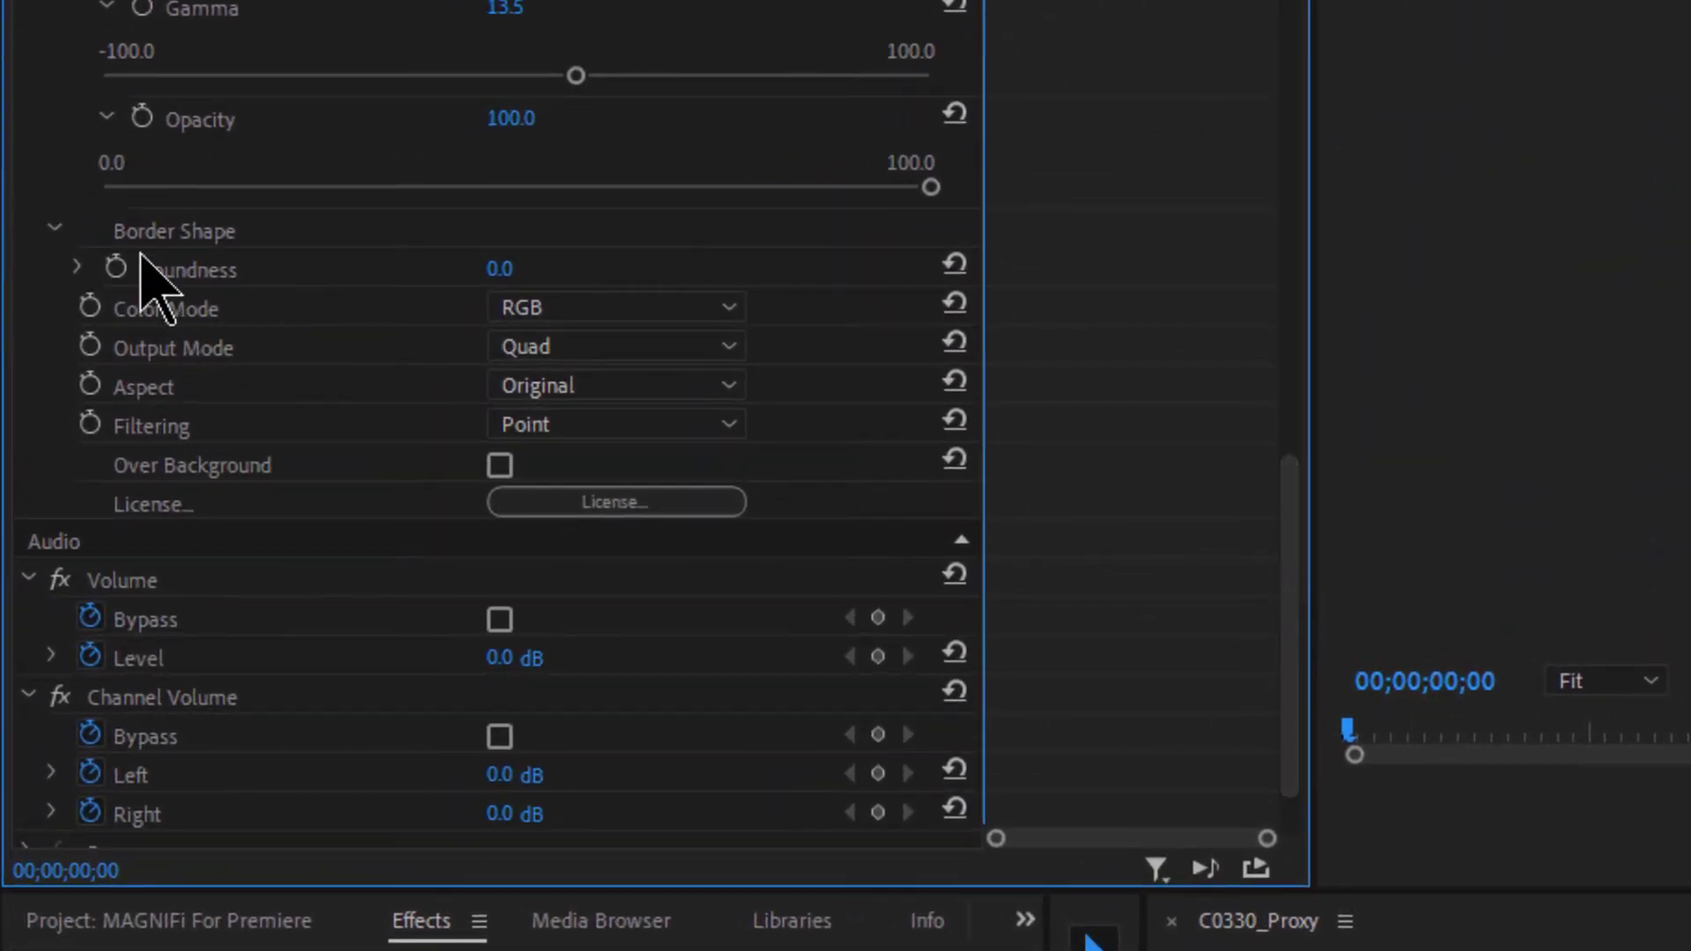
left_click(80, 270)
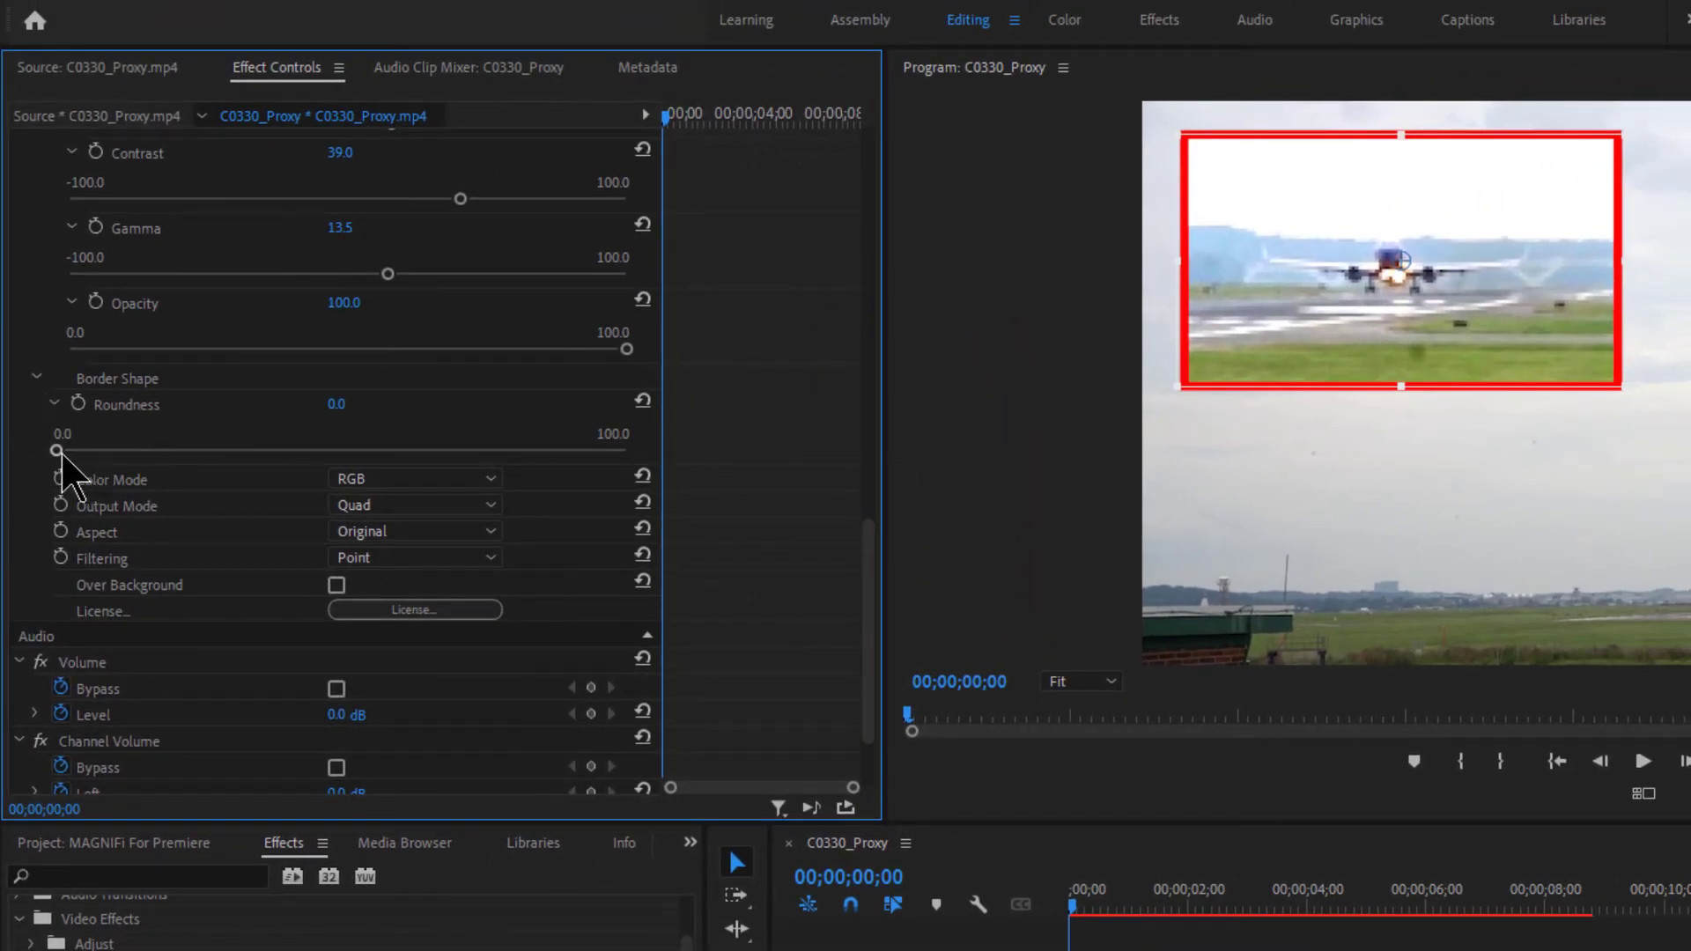
left_click_drag(57, 450, 346, 460)
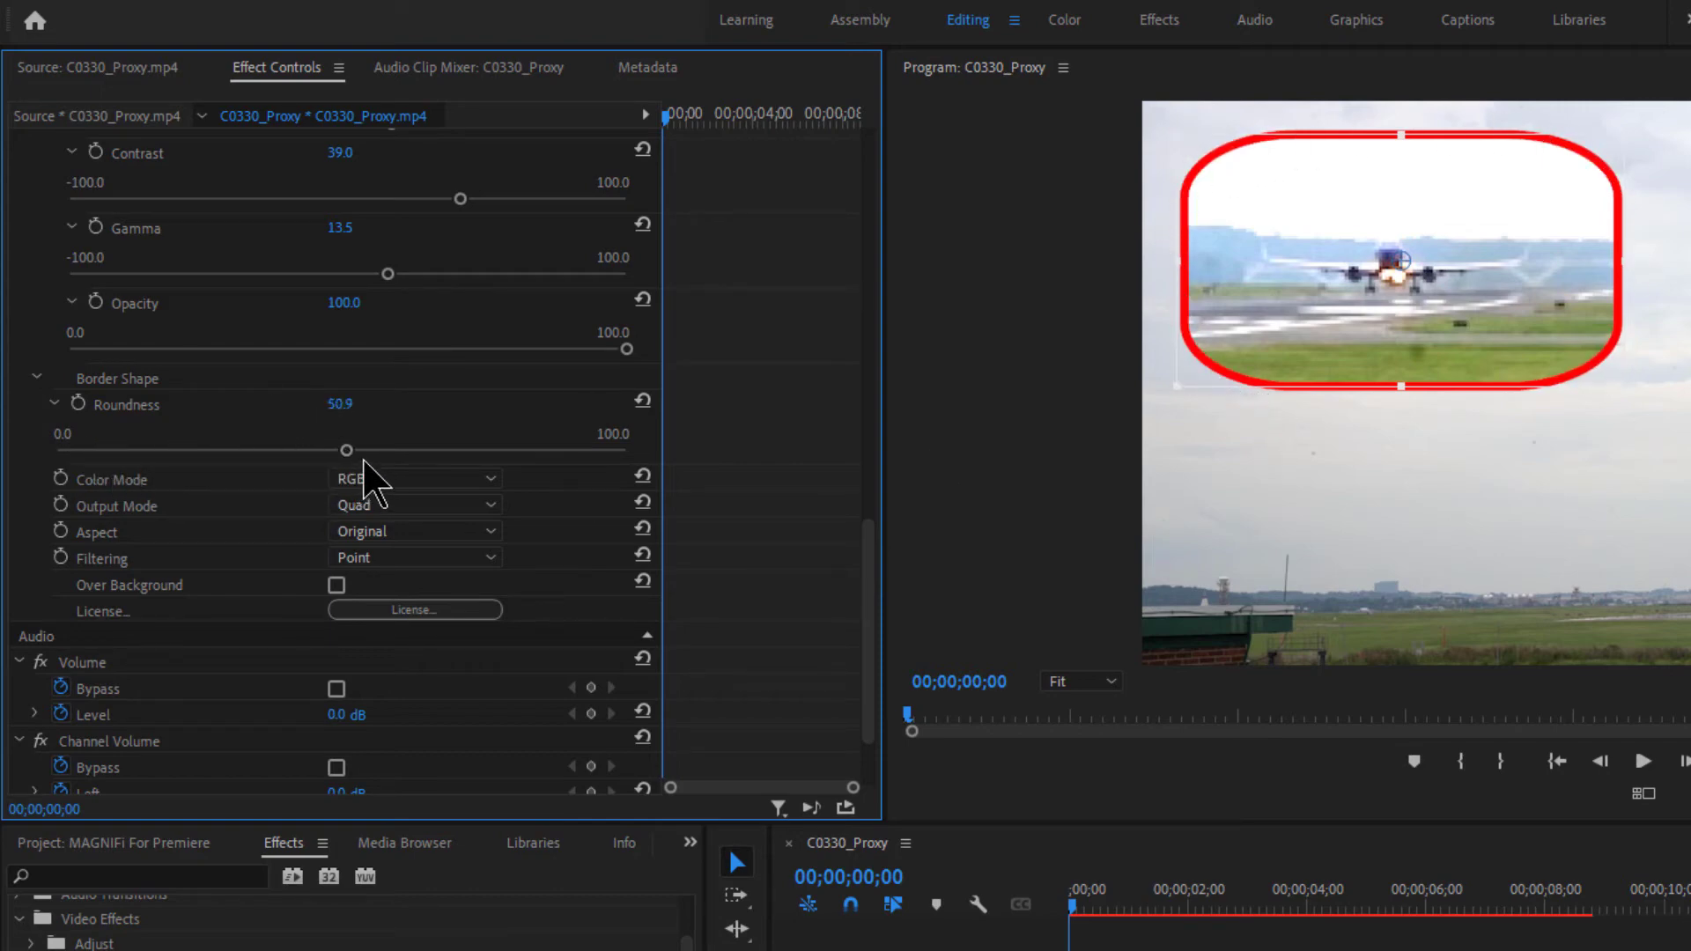
left_click_drag(351, 452, 638, 456)
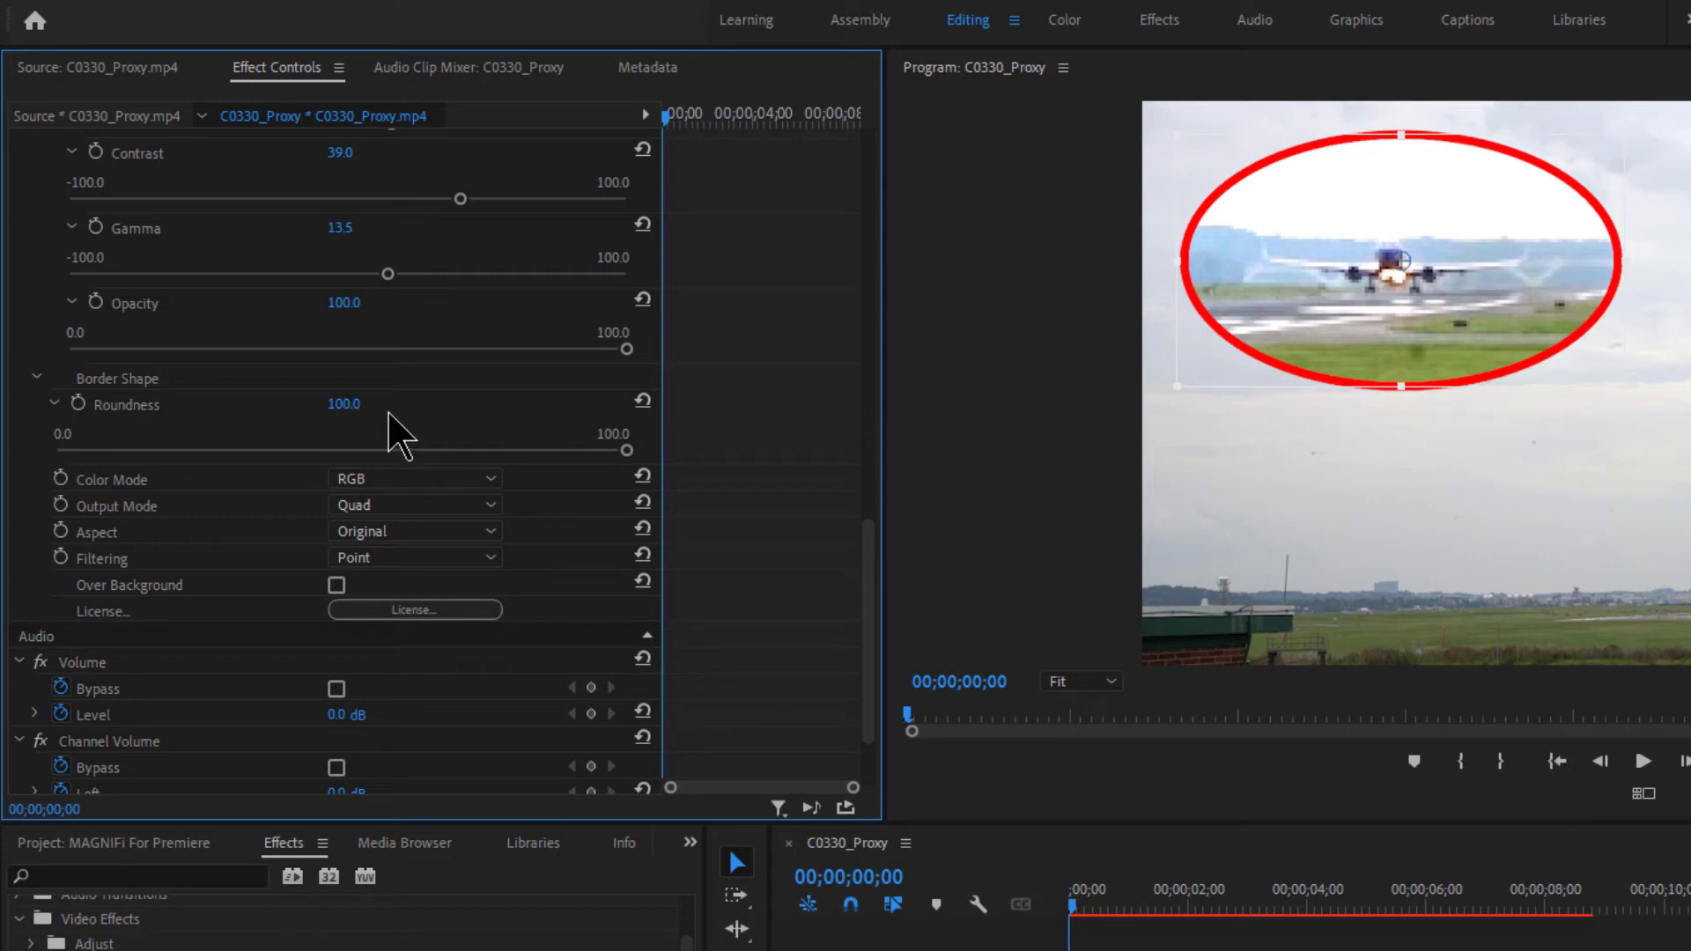
left_click_drag(627, 451, 386, 409)
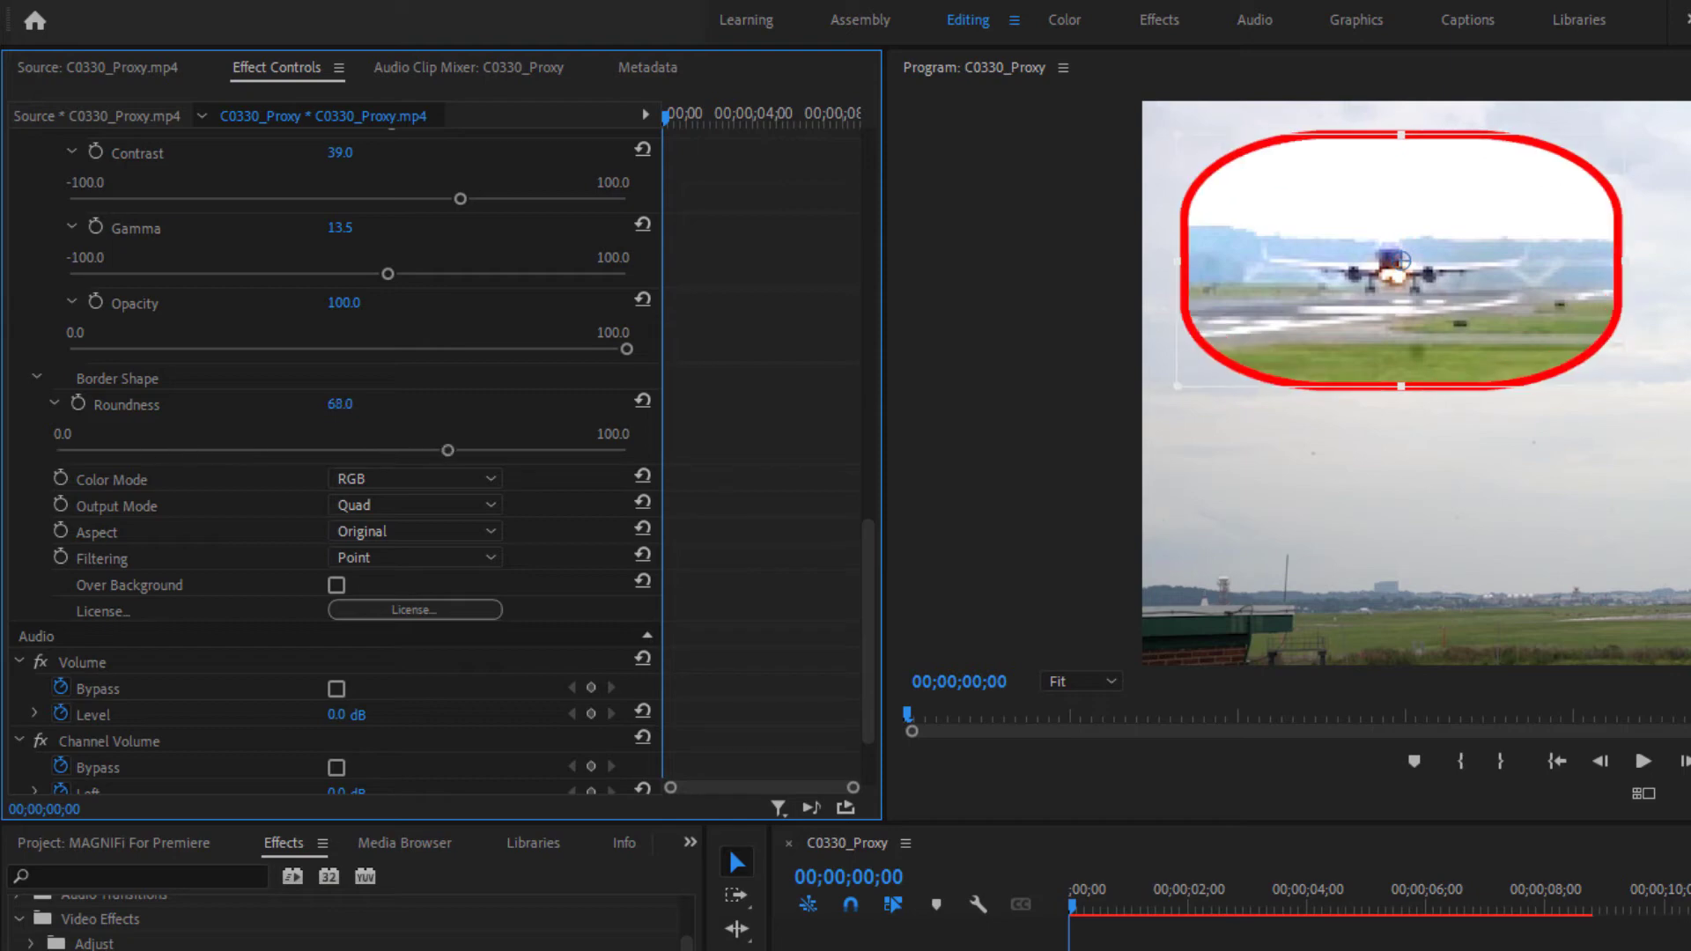
left_click(340, 409)
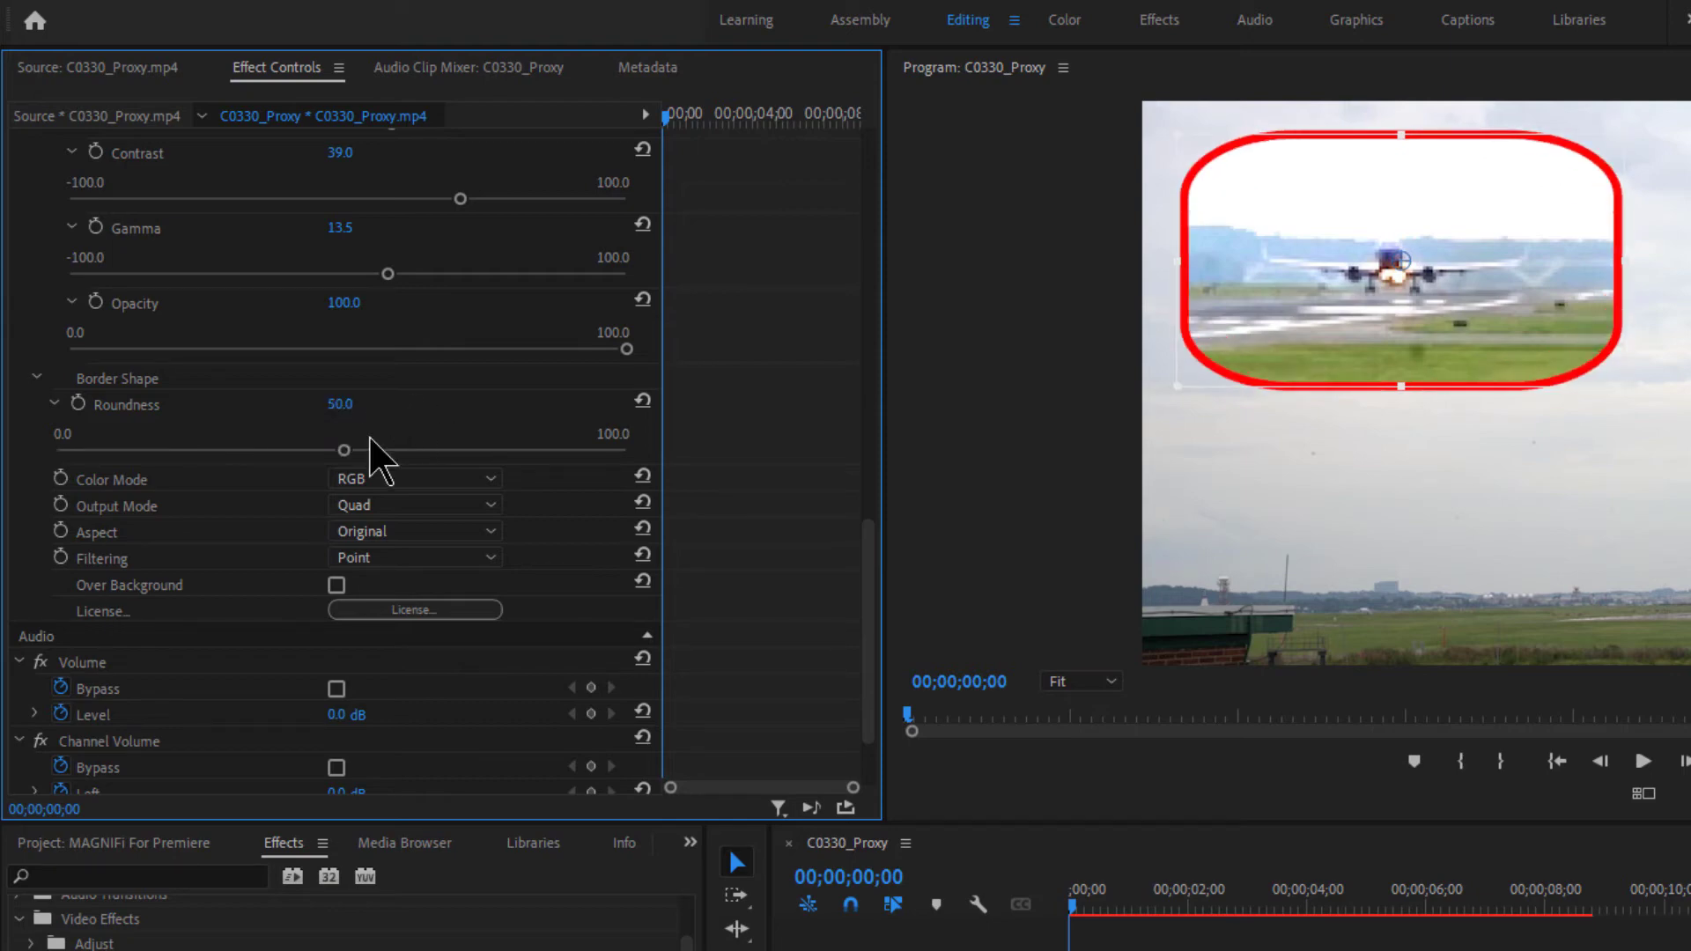
left_click_drag(345, 451, 9, 455)
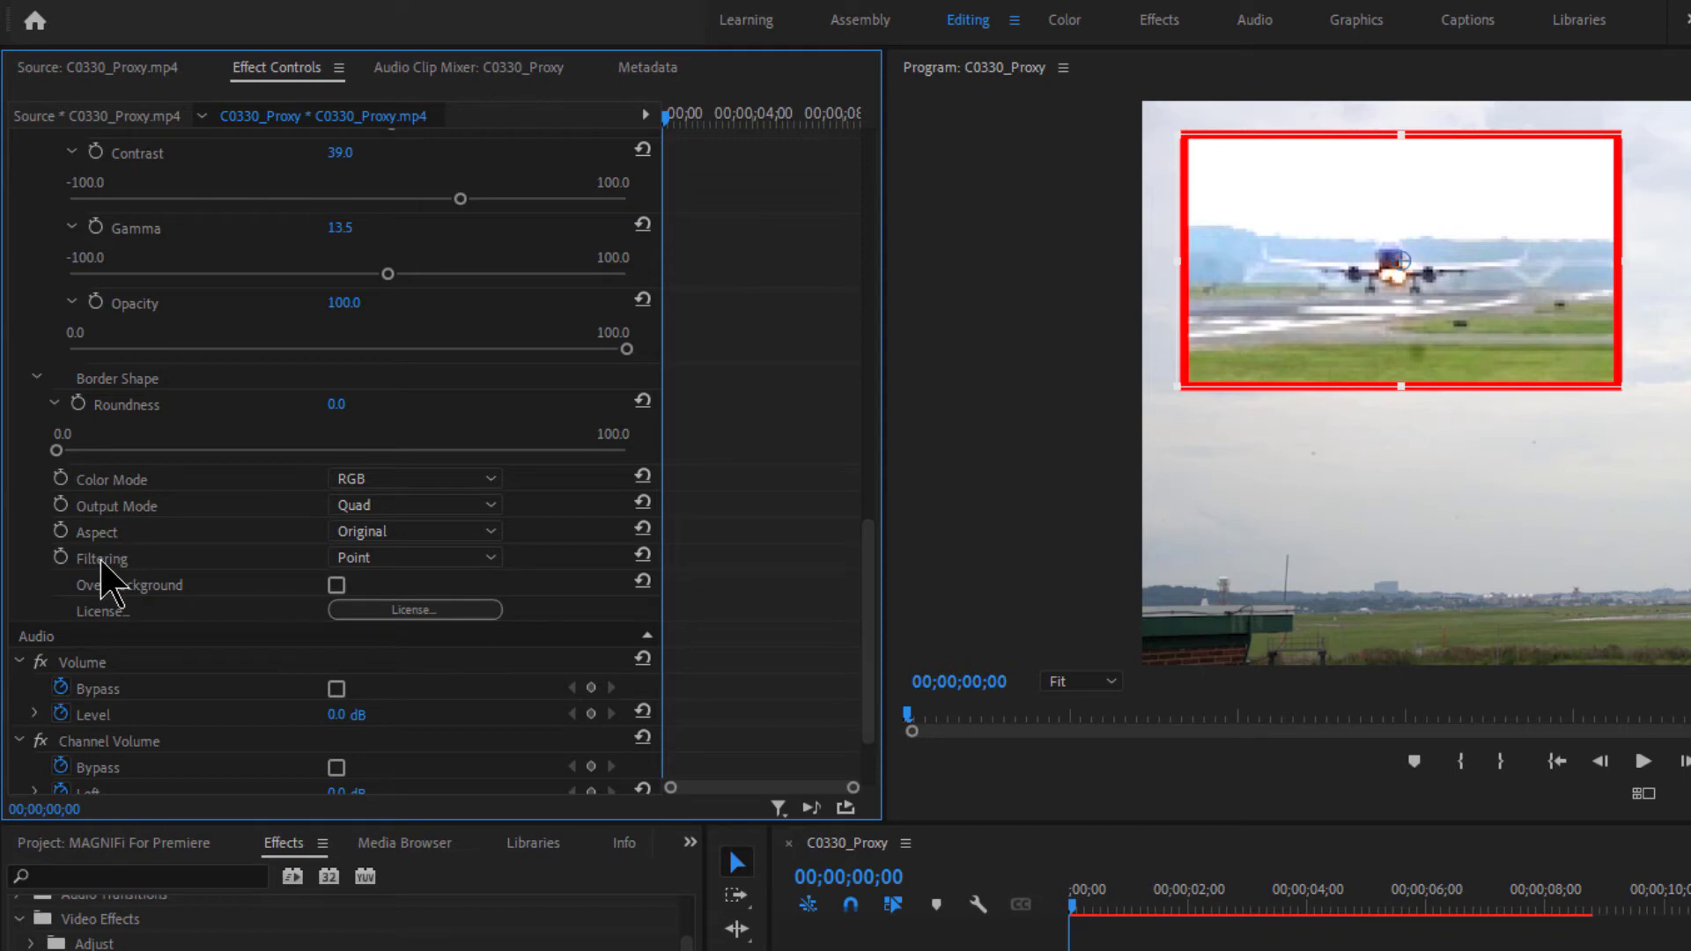
- Set MAGNIFi Output Mode to Full, then to 90% Full
left_click(494, 508)
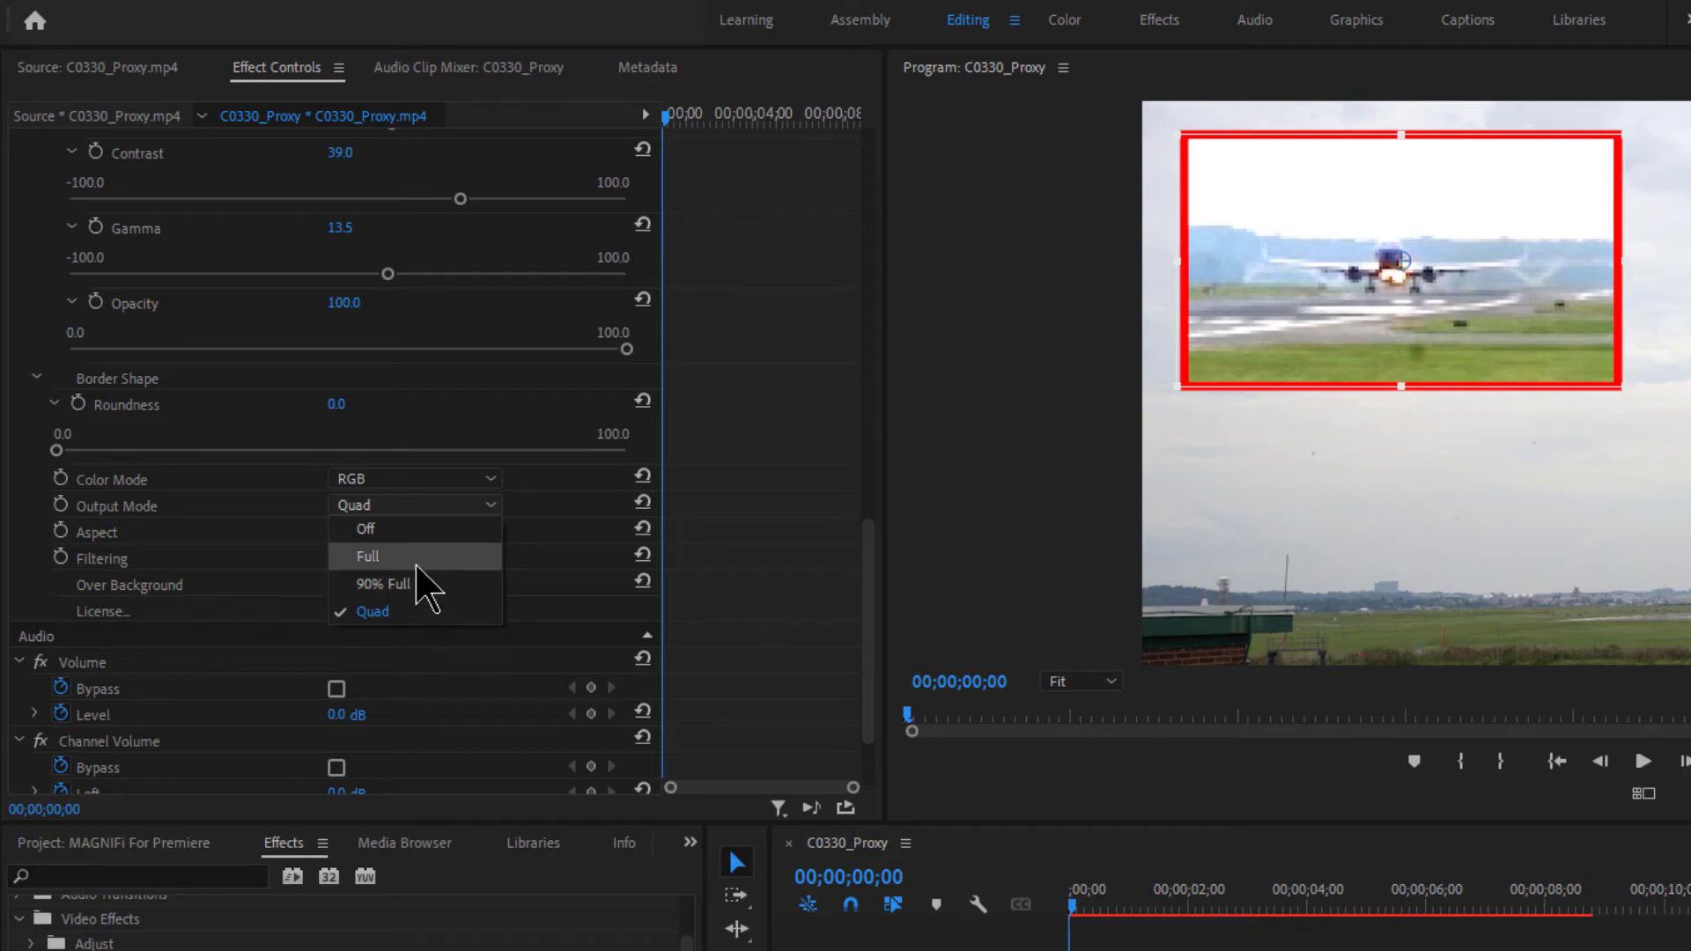
left_click(416, 558)
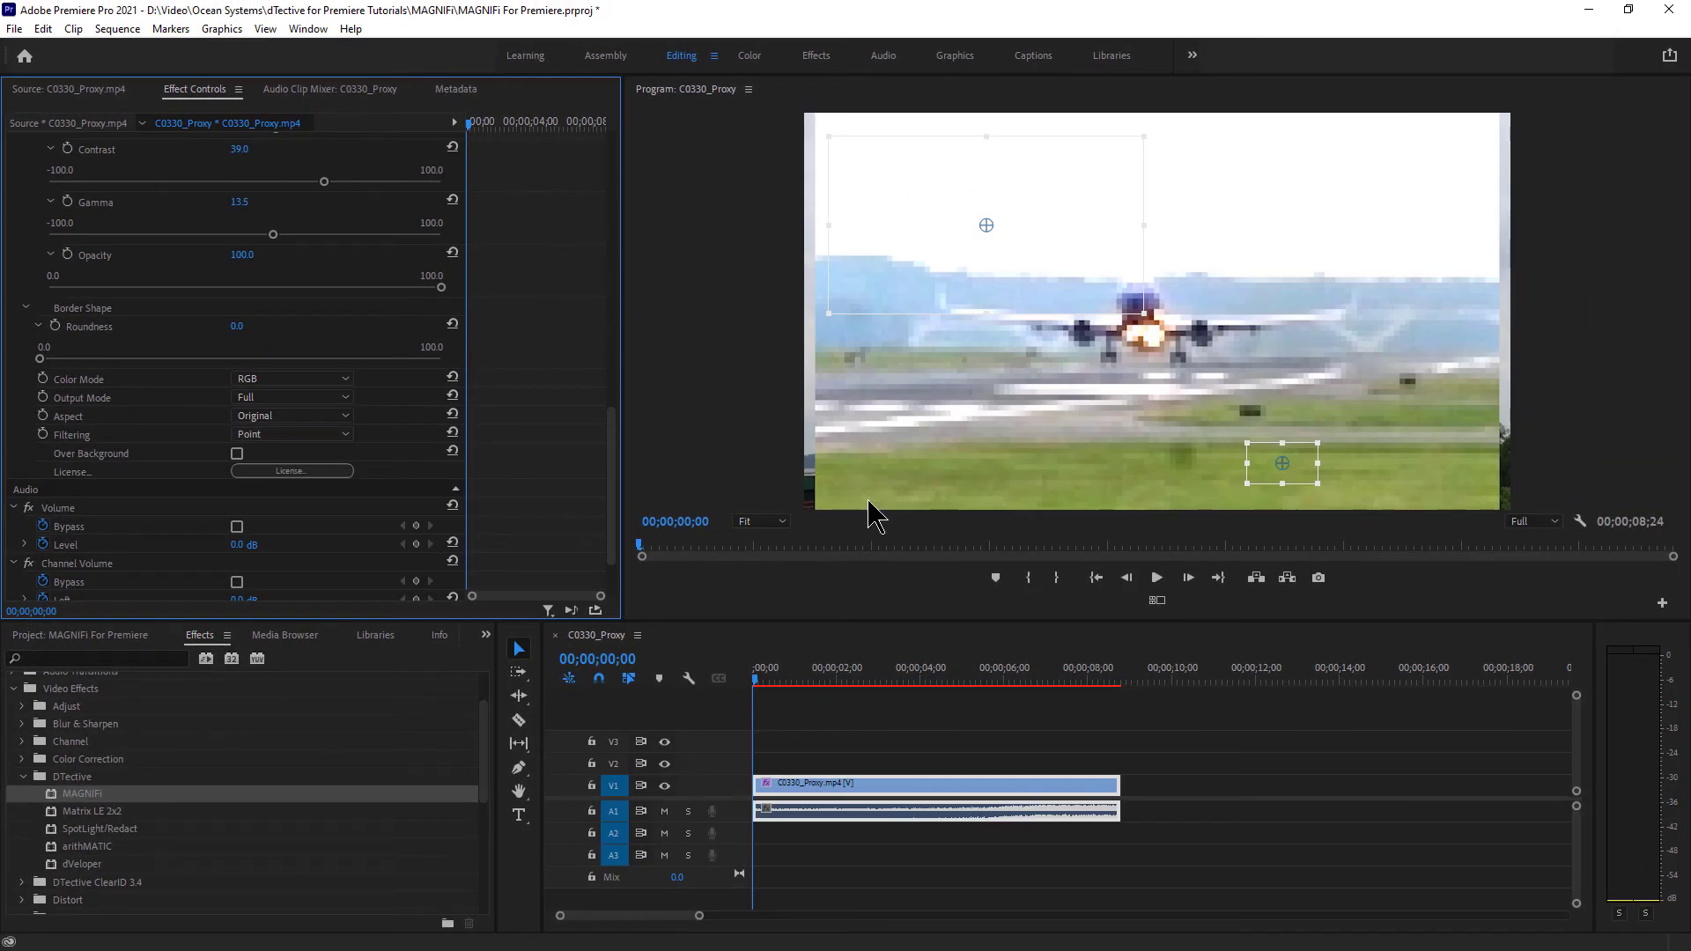
left_click(313, 397)
left_click(270, 452)
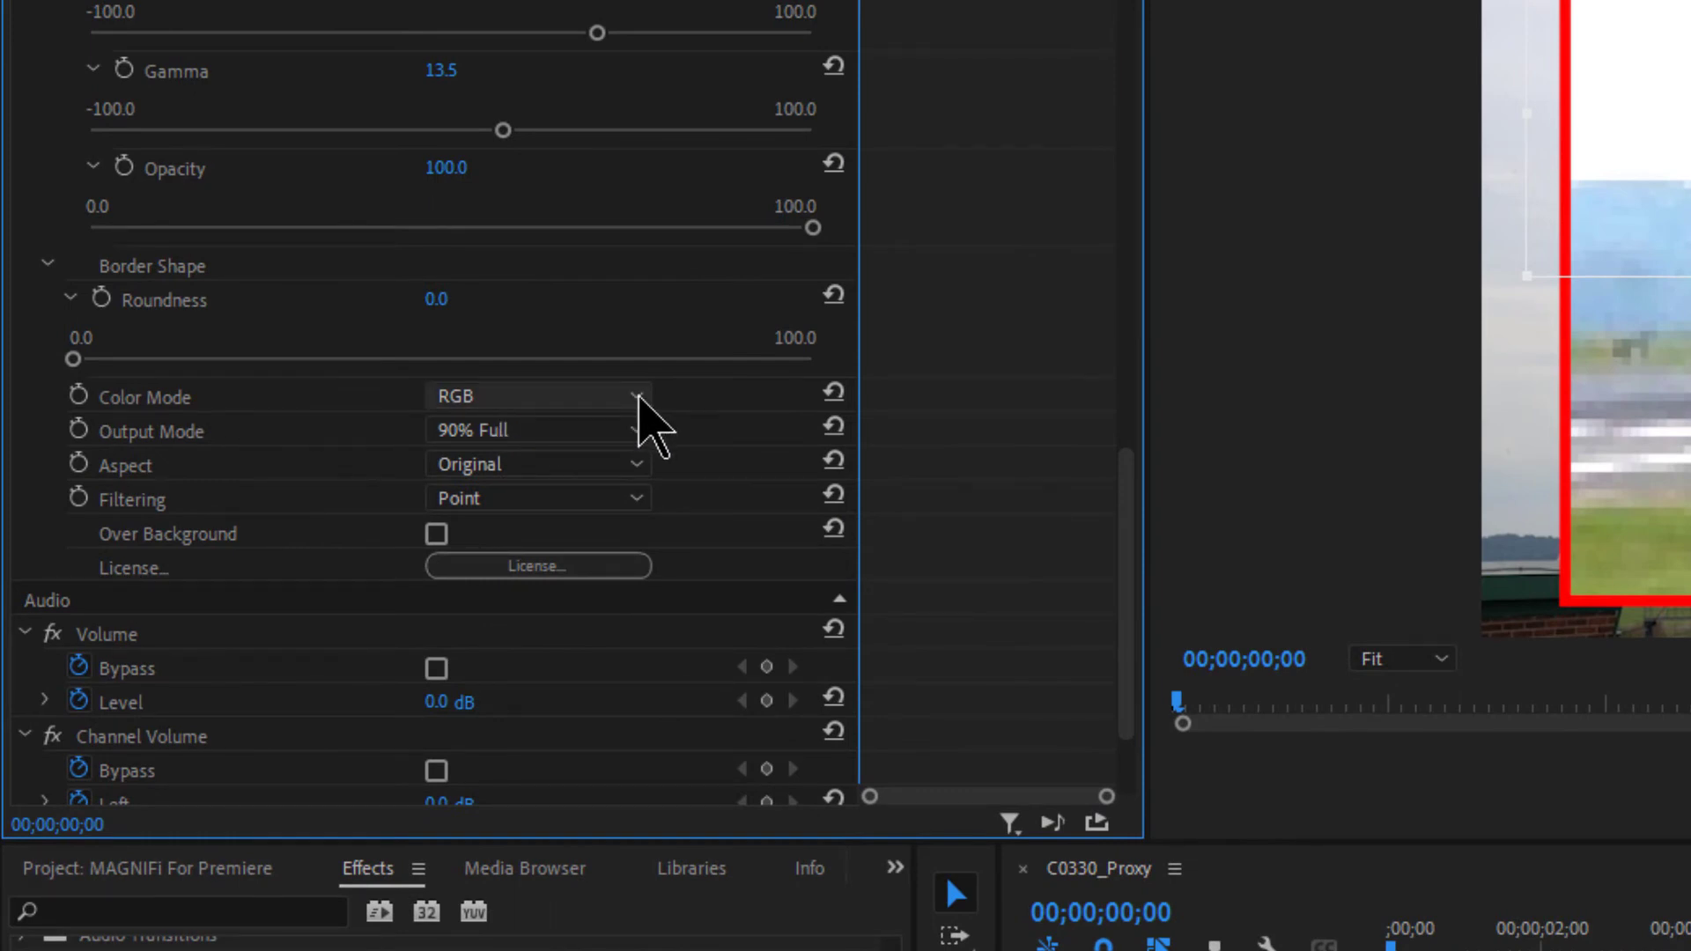
- Cycle Color Mode through Average, Luminance, Red, Green and Blue, then return to RGB
left_click(632, 396)
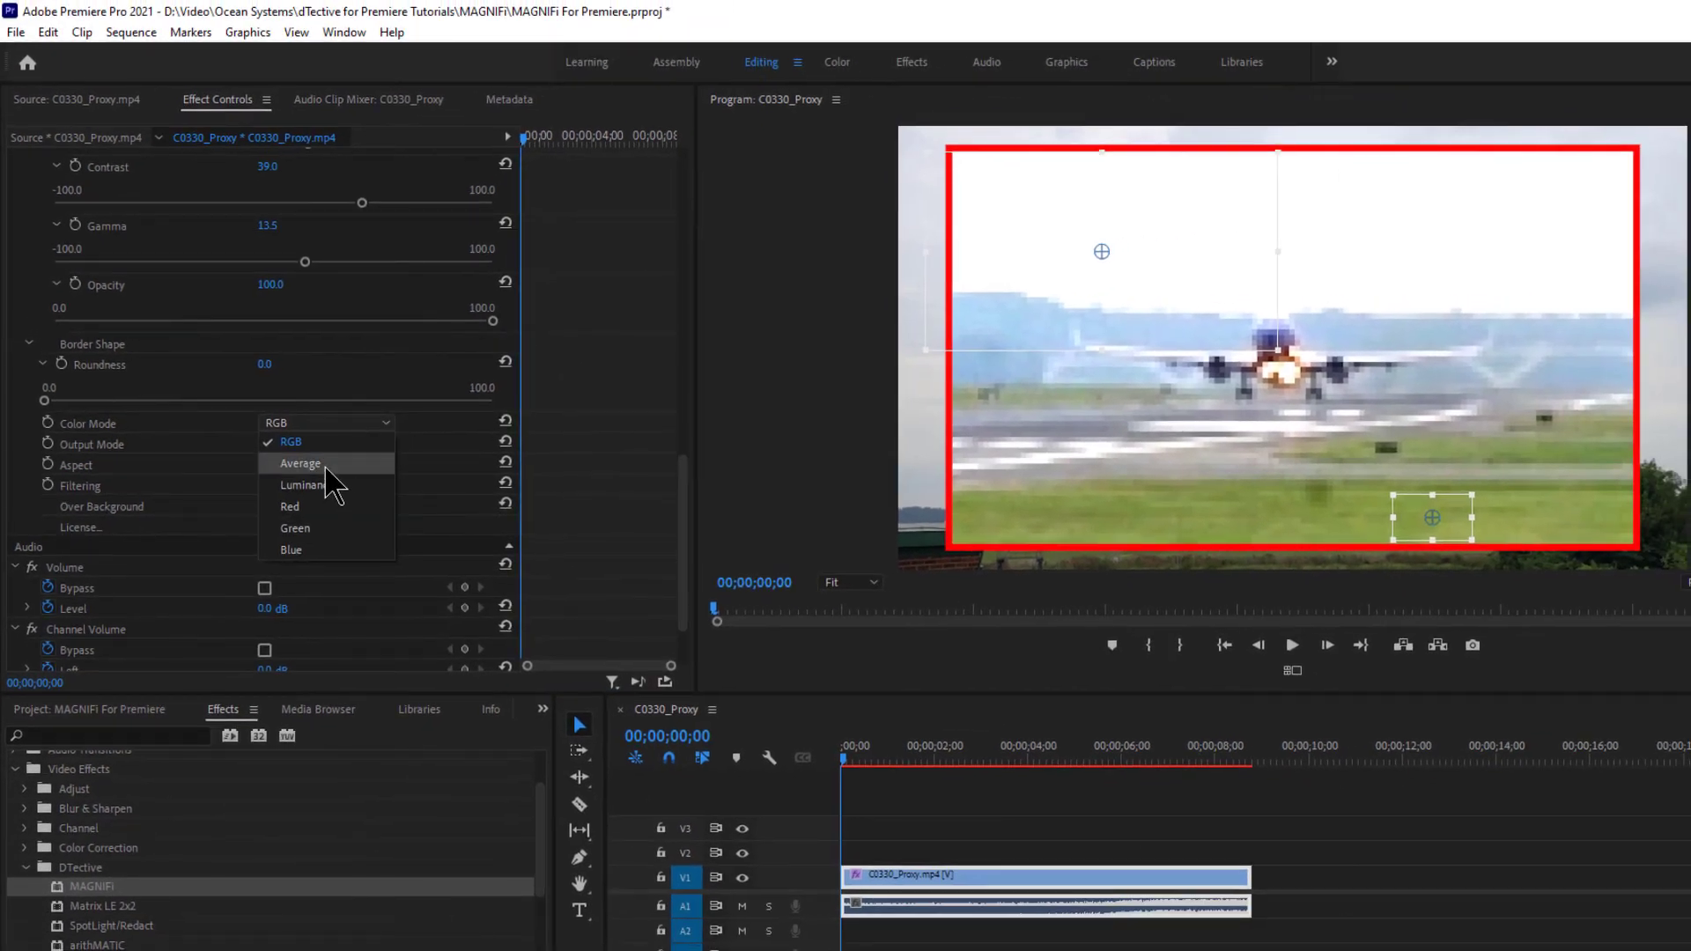
left_click(326, 467)
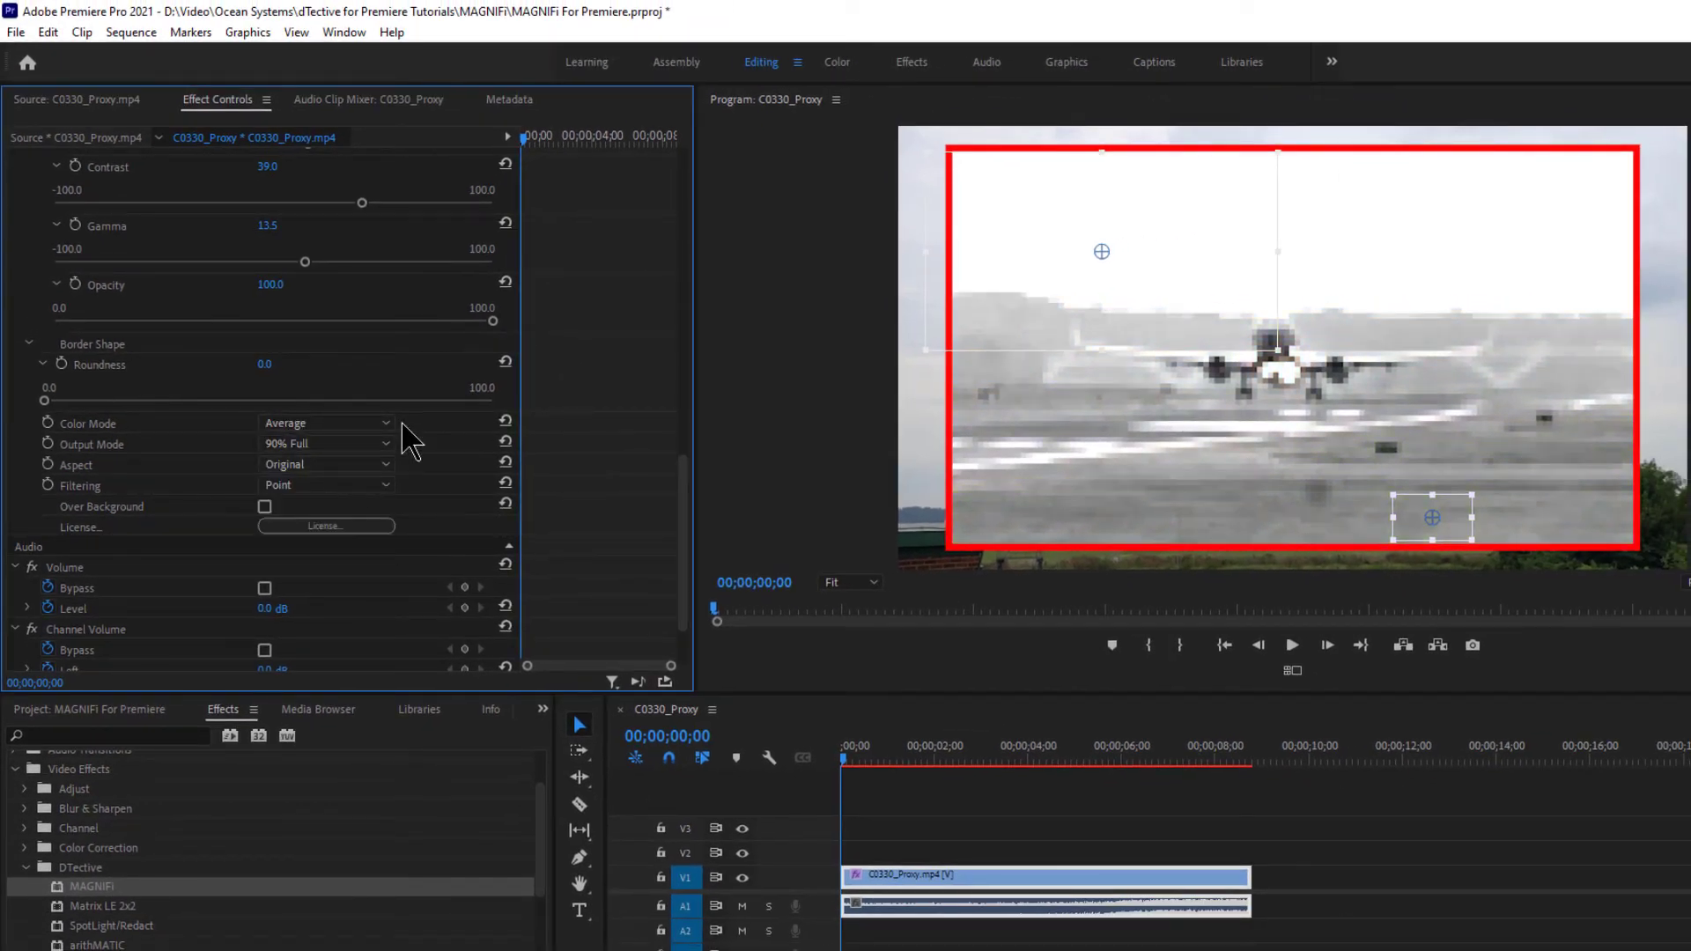
left_click(387, 424)
left_click(304, 486)
left_click(386, 424)
left_click(337, 508)
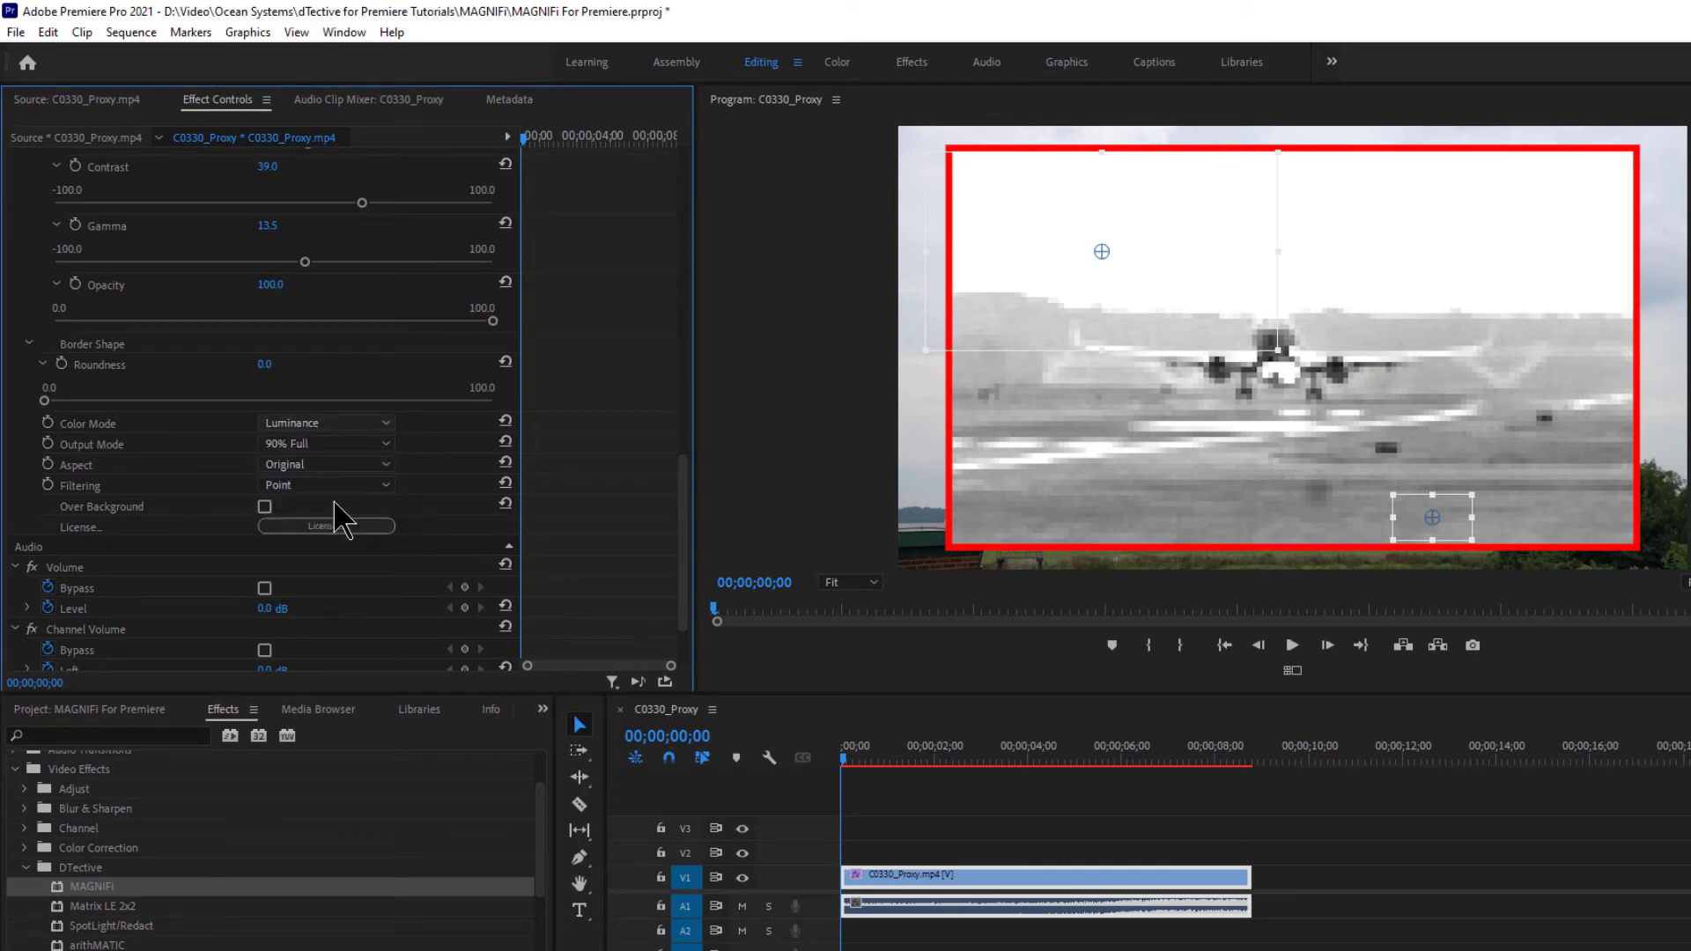
left_click(387, 425)
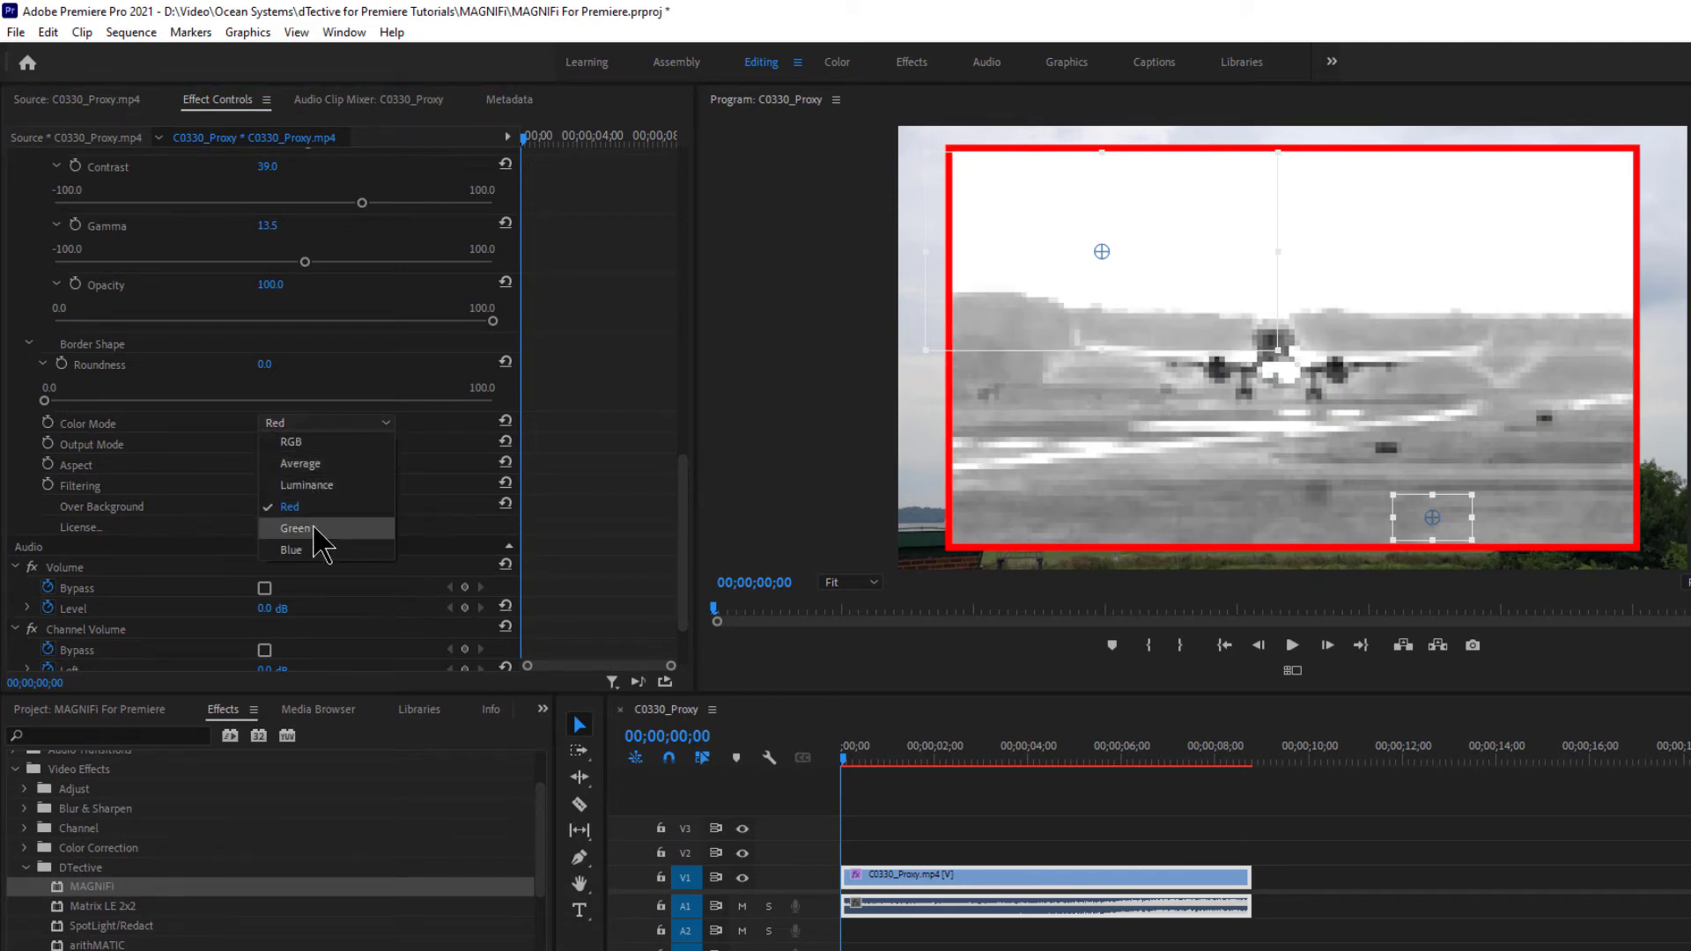
left_click(319, 528)
left_click(388, 425)
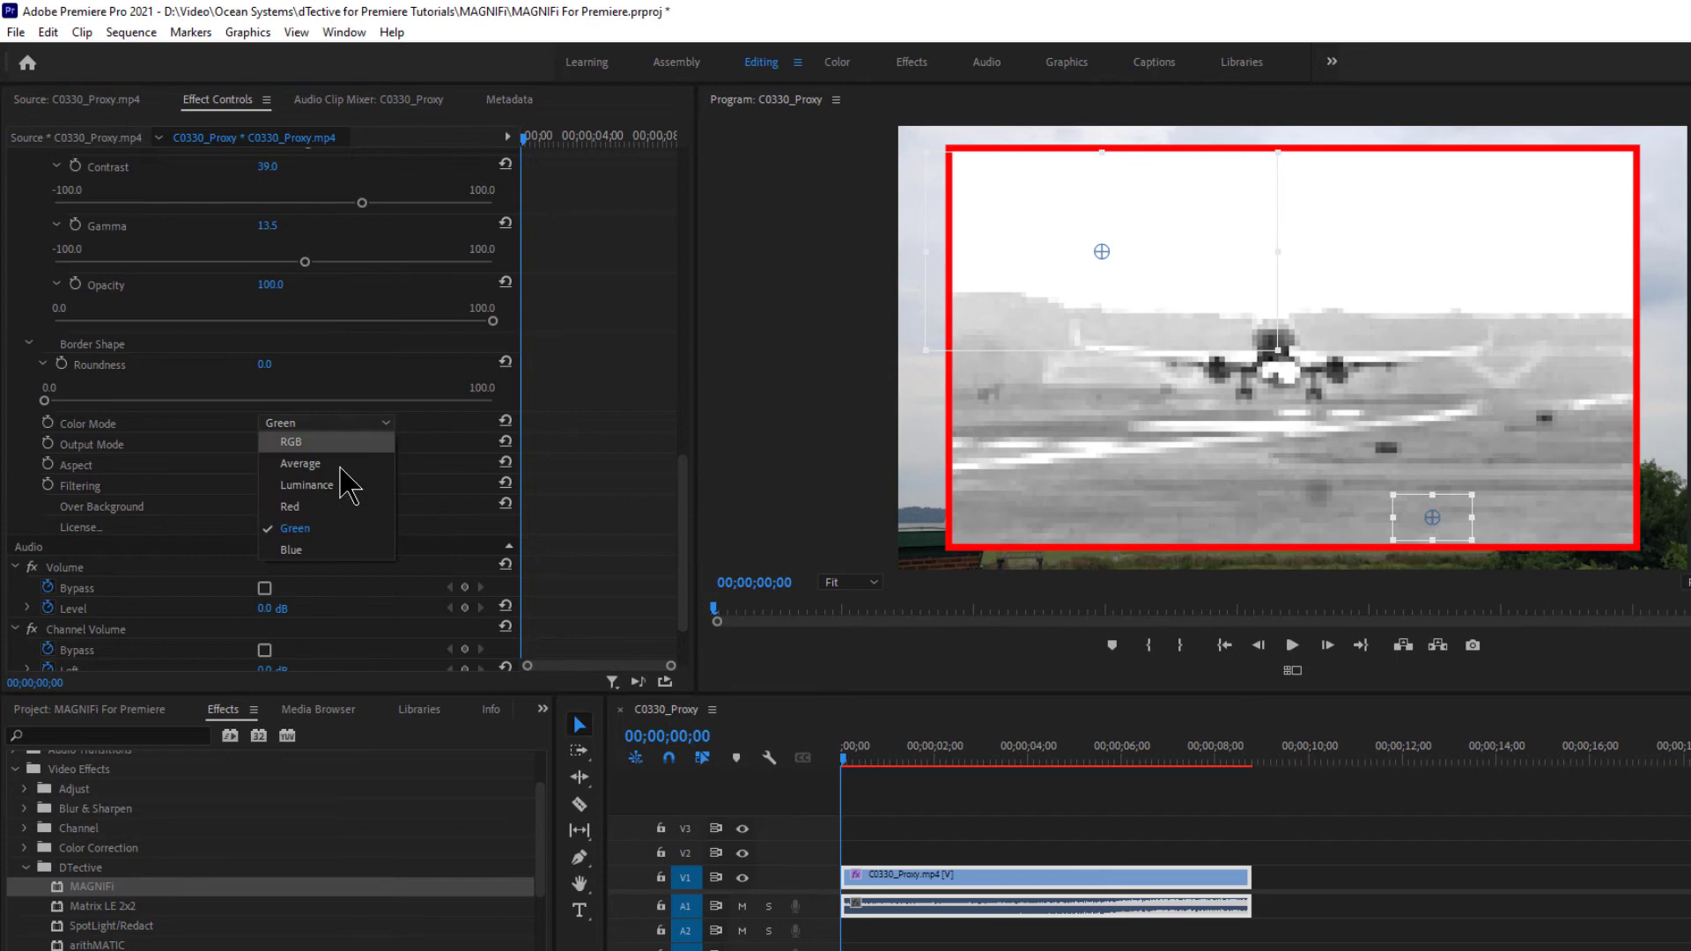
left_click(321, 552)
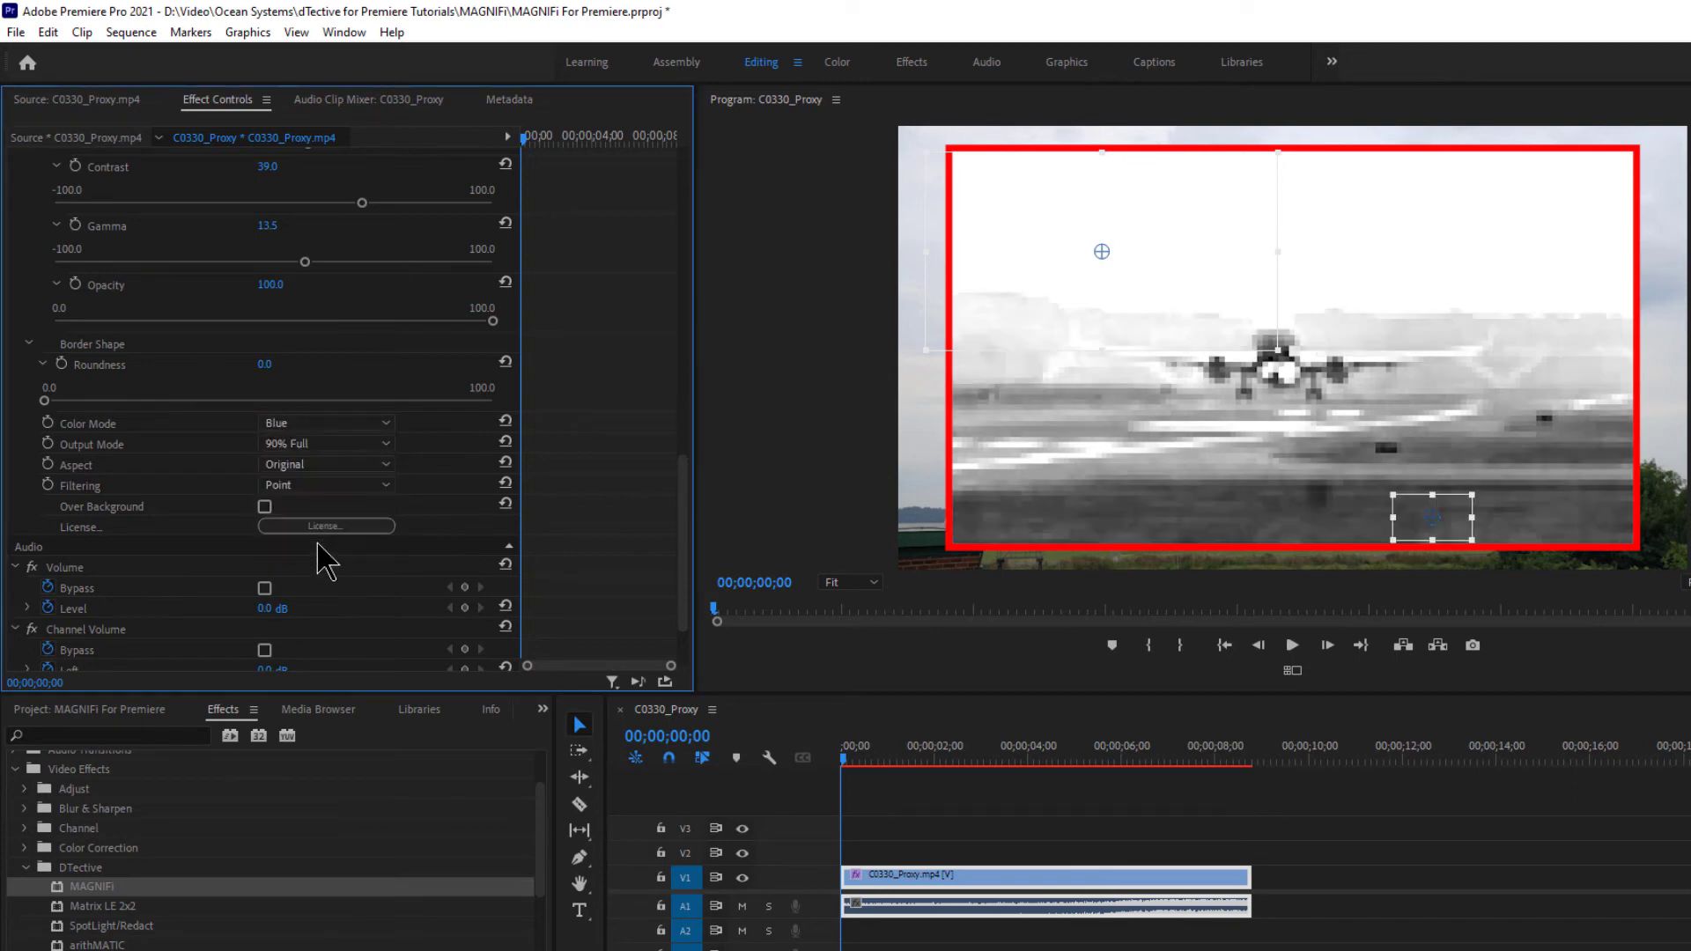
left_click(387, 425)
left_click(335, 442)
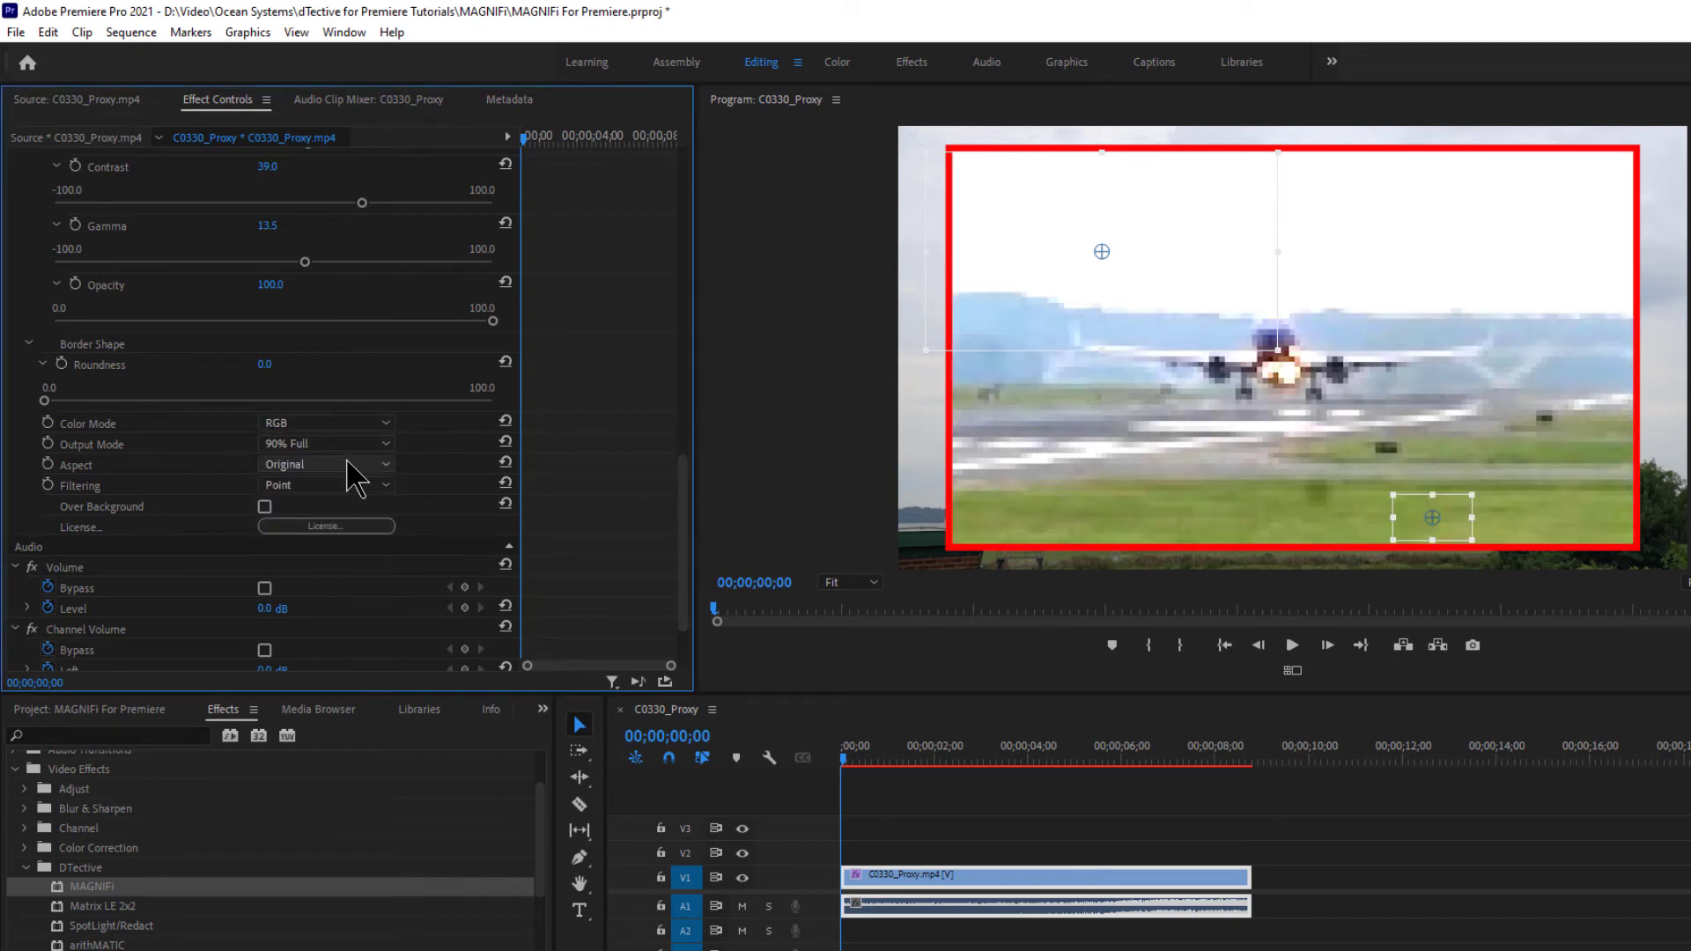
left_click(352, 465)
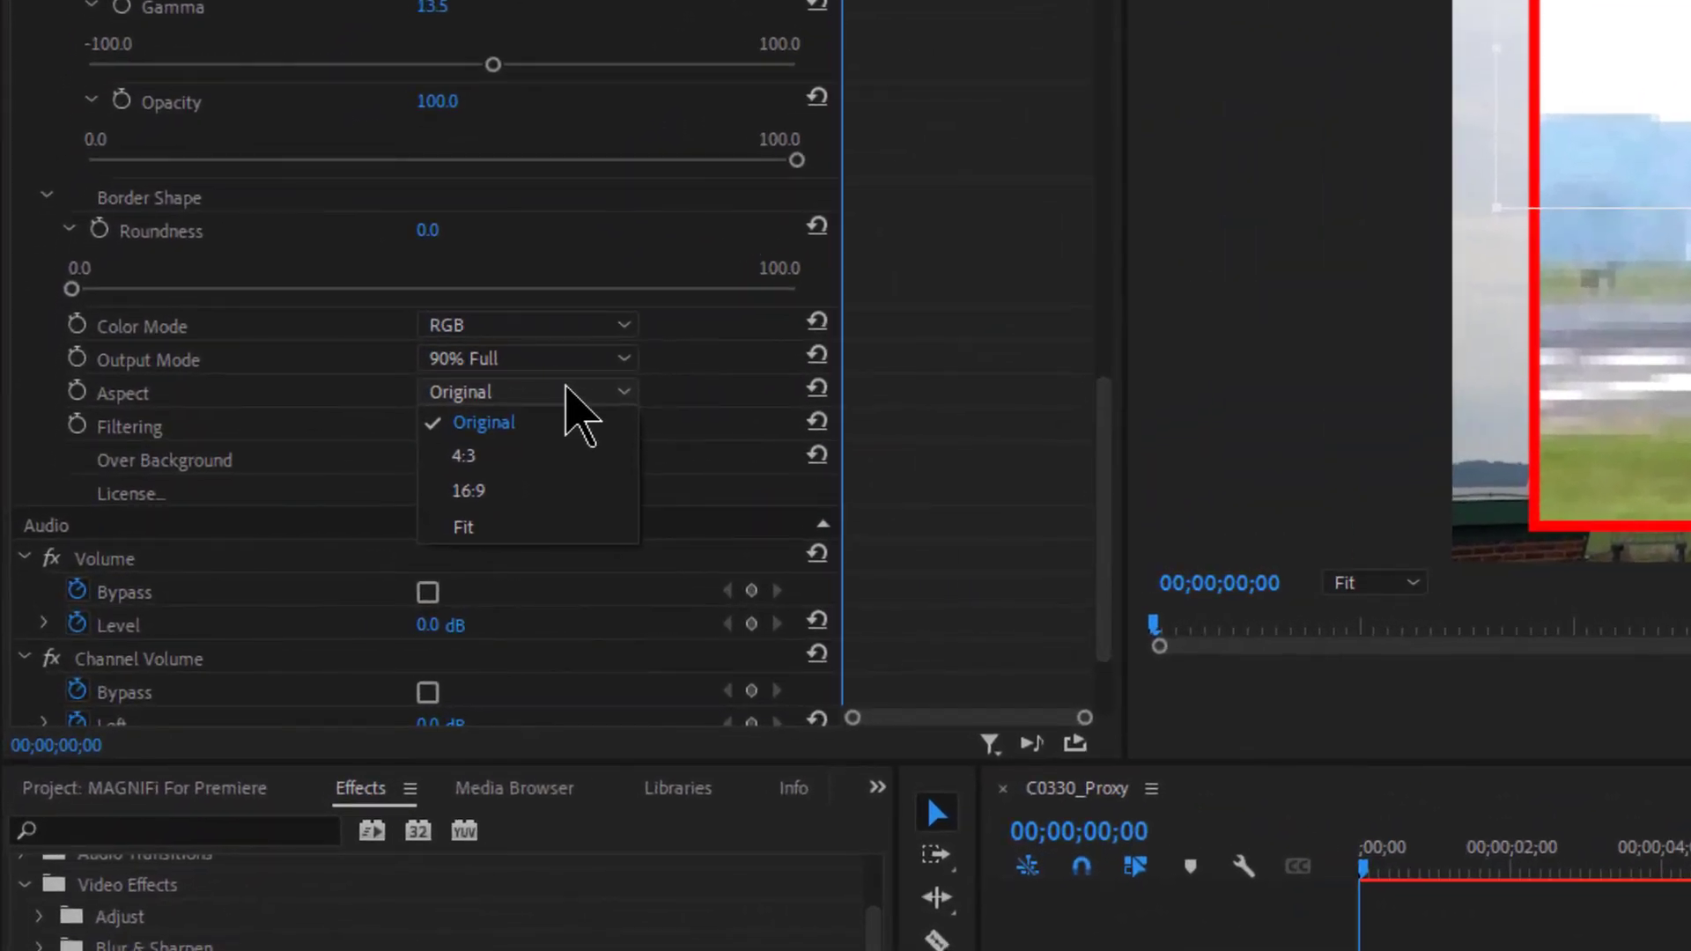
- Try 4:3 and 16:9 inset aspects, then set the Aspect back to Original
left_click(453, 453)
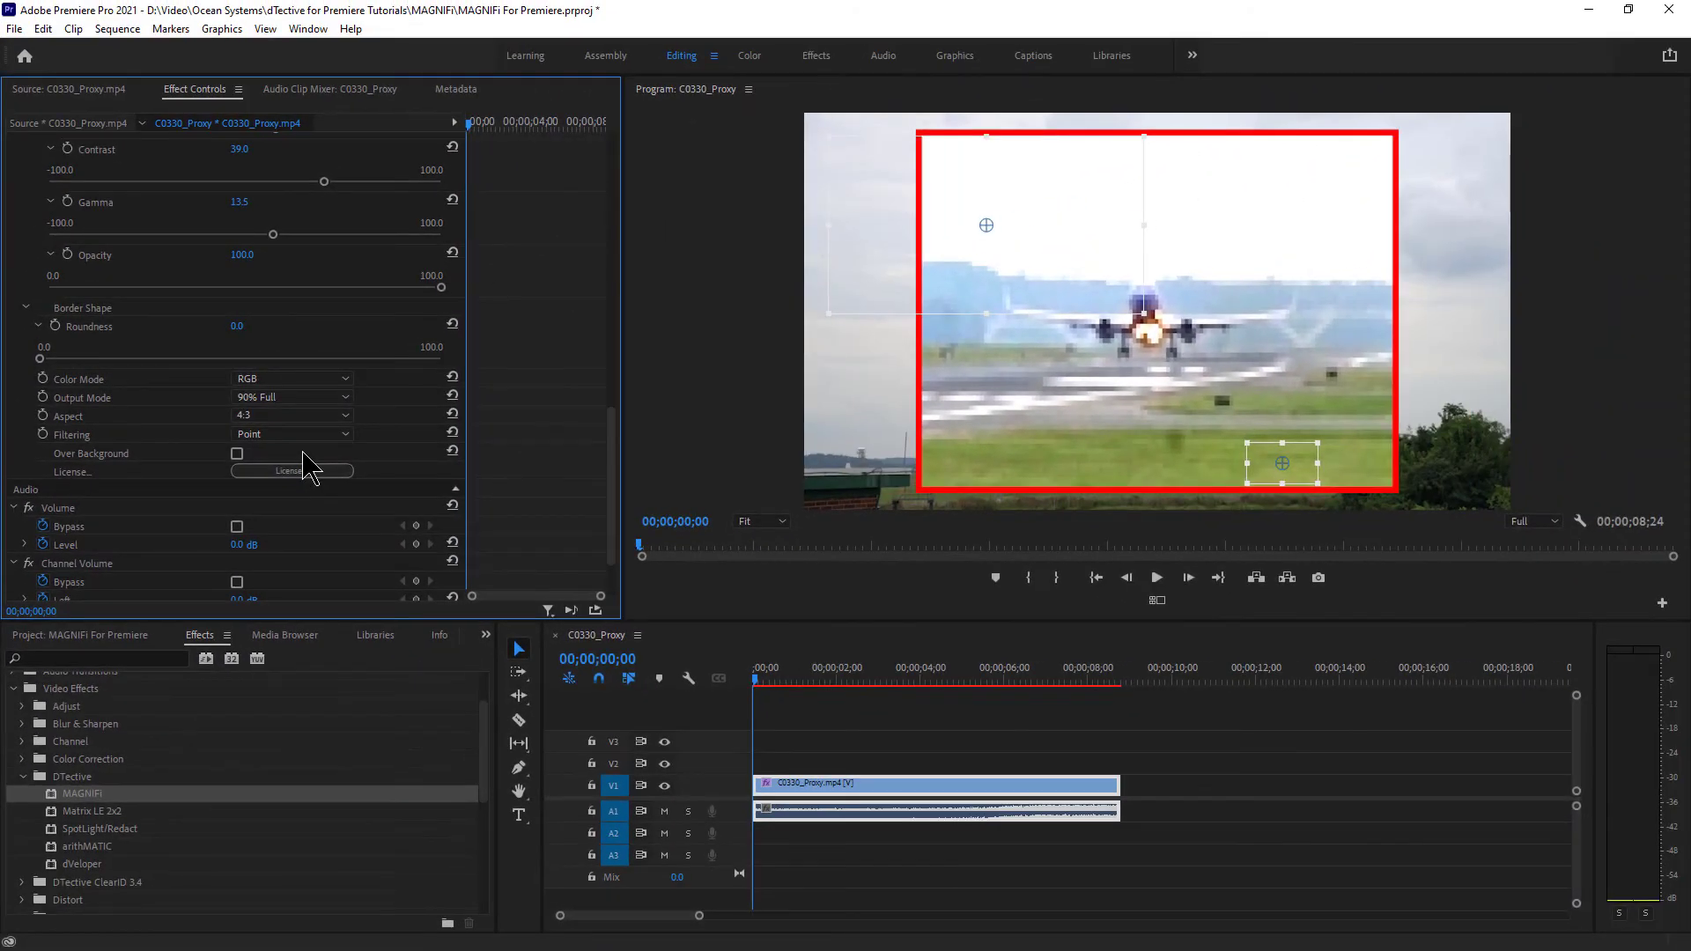
left_click(444, 401)
left_click(438, 481)
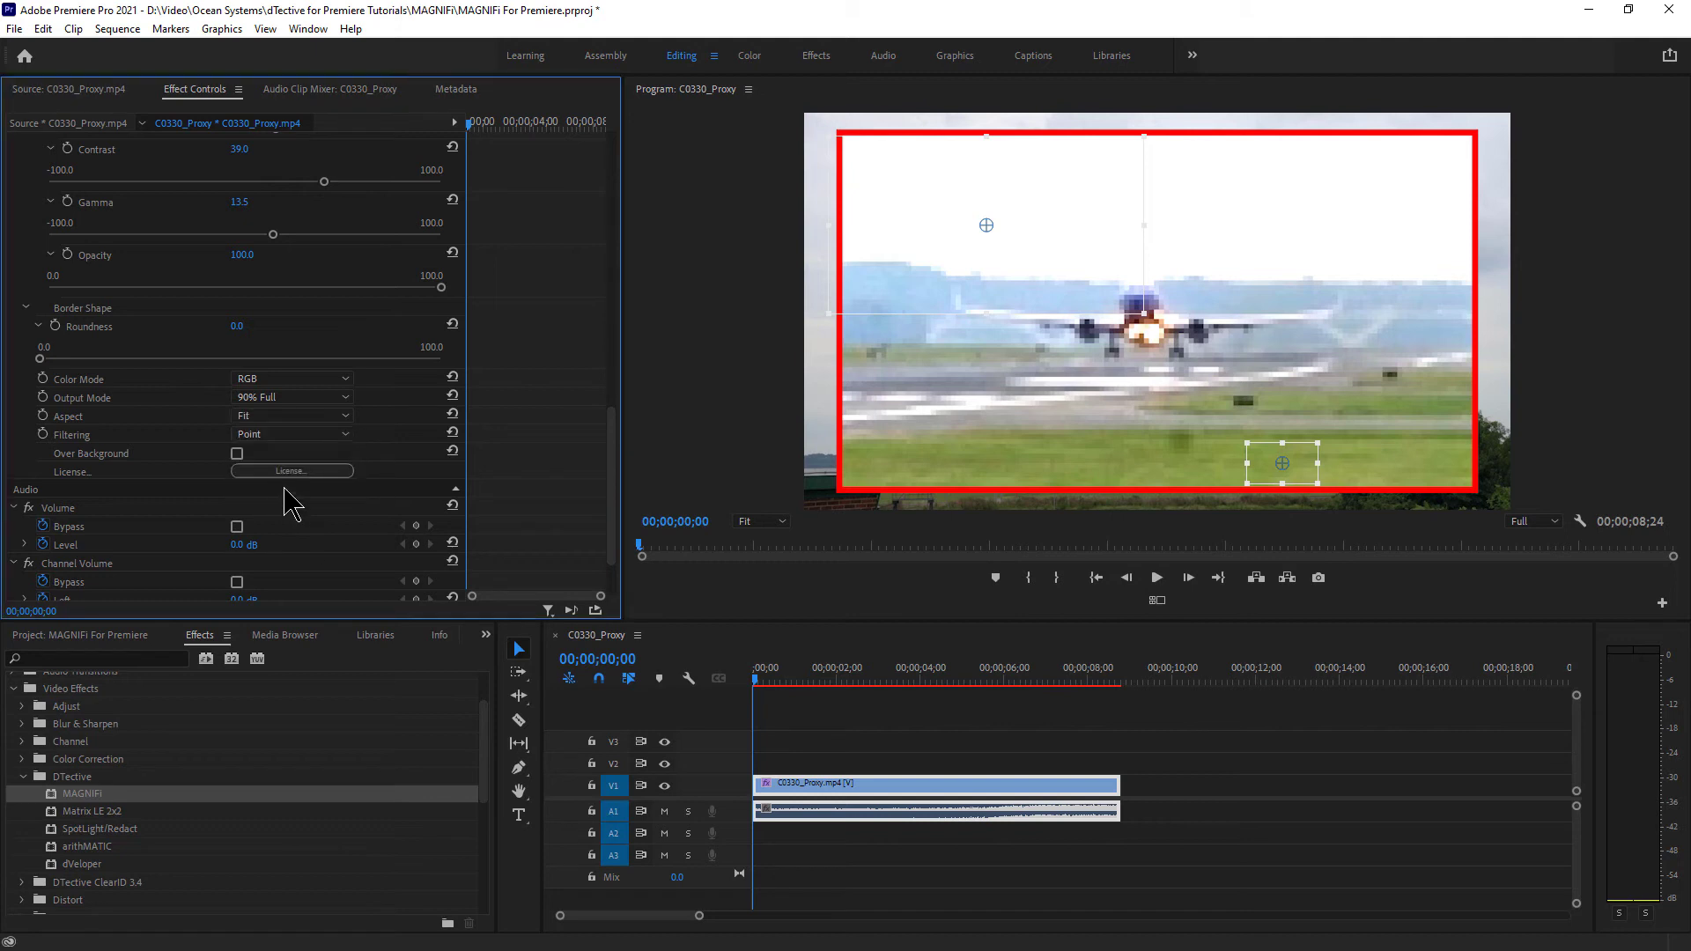
left_click(295, 416)
left_click(304, 440)
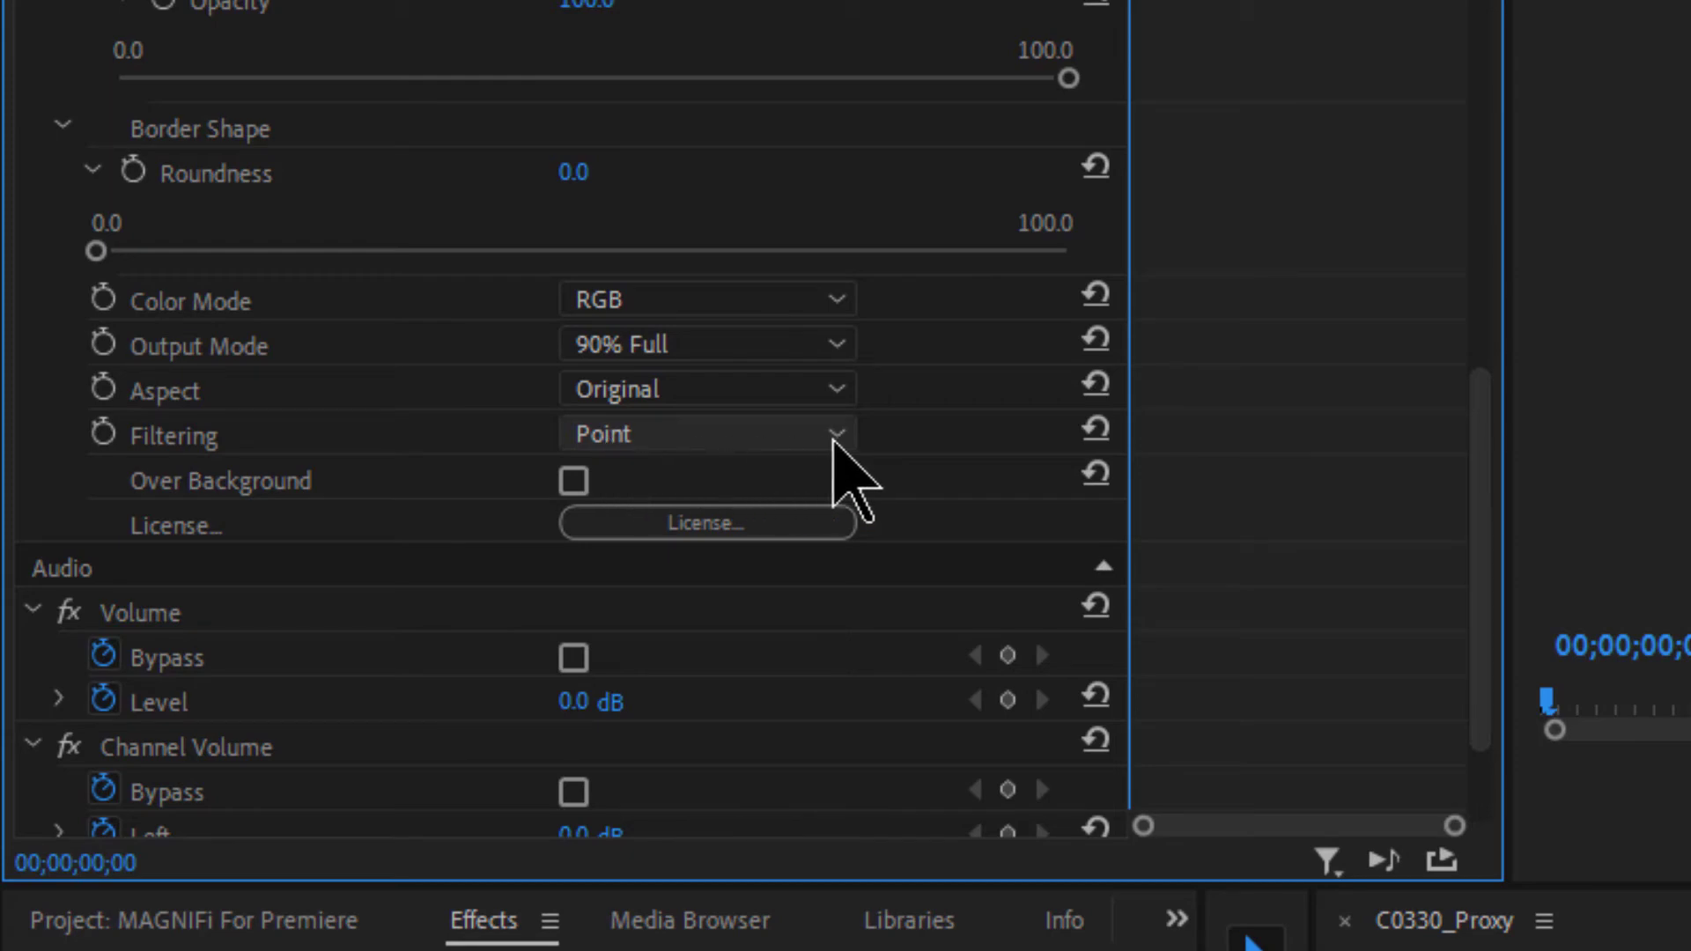
- Try Triangle, Quadratic, Cubic and Catmull-Rom filtering on the magnified image
left_click(836, 435)
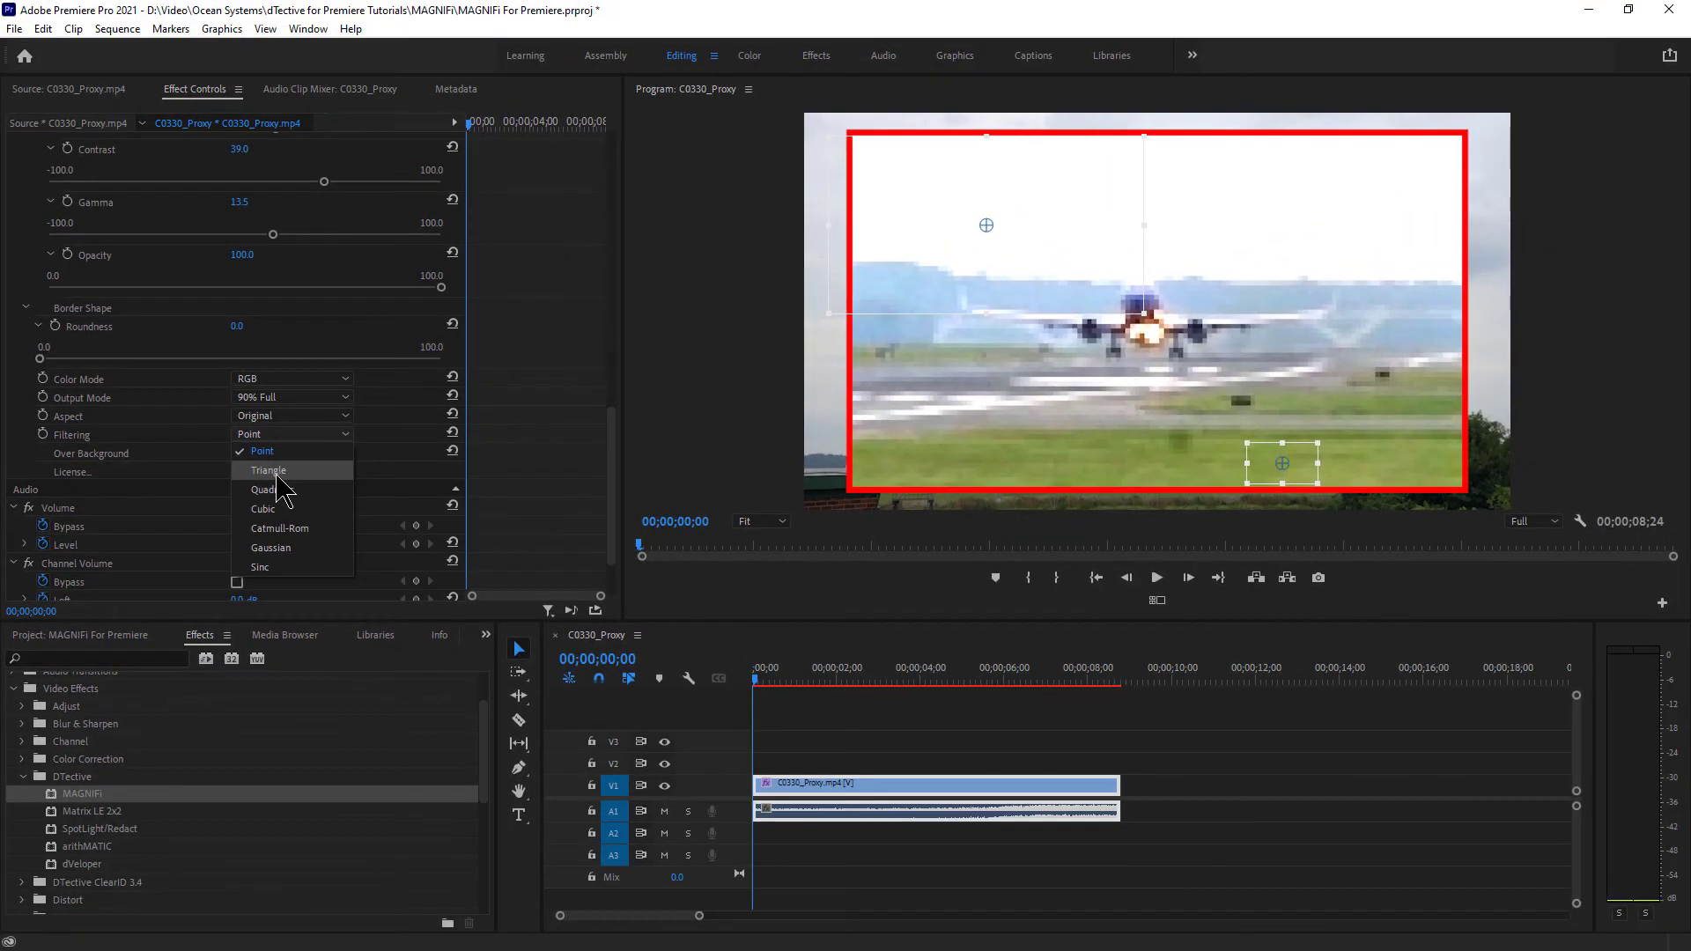
left_click(269, 471)
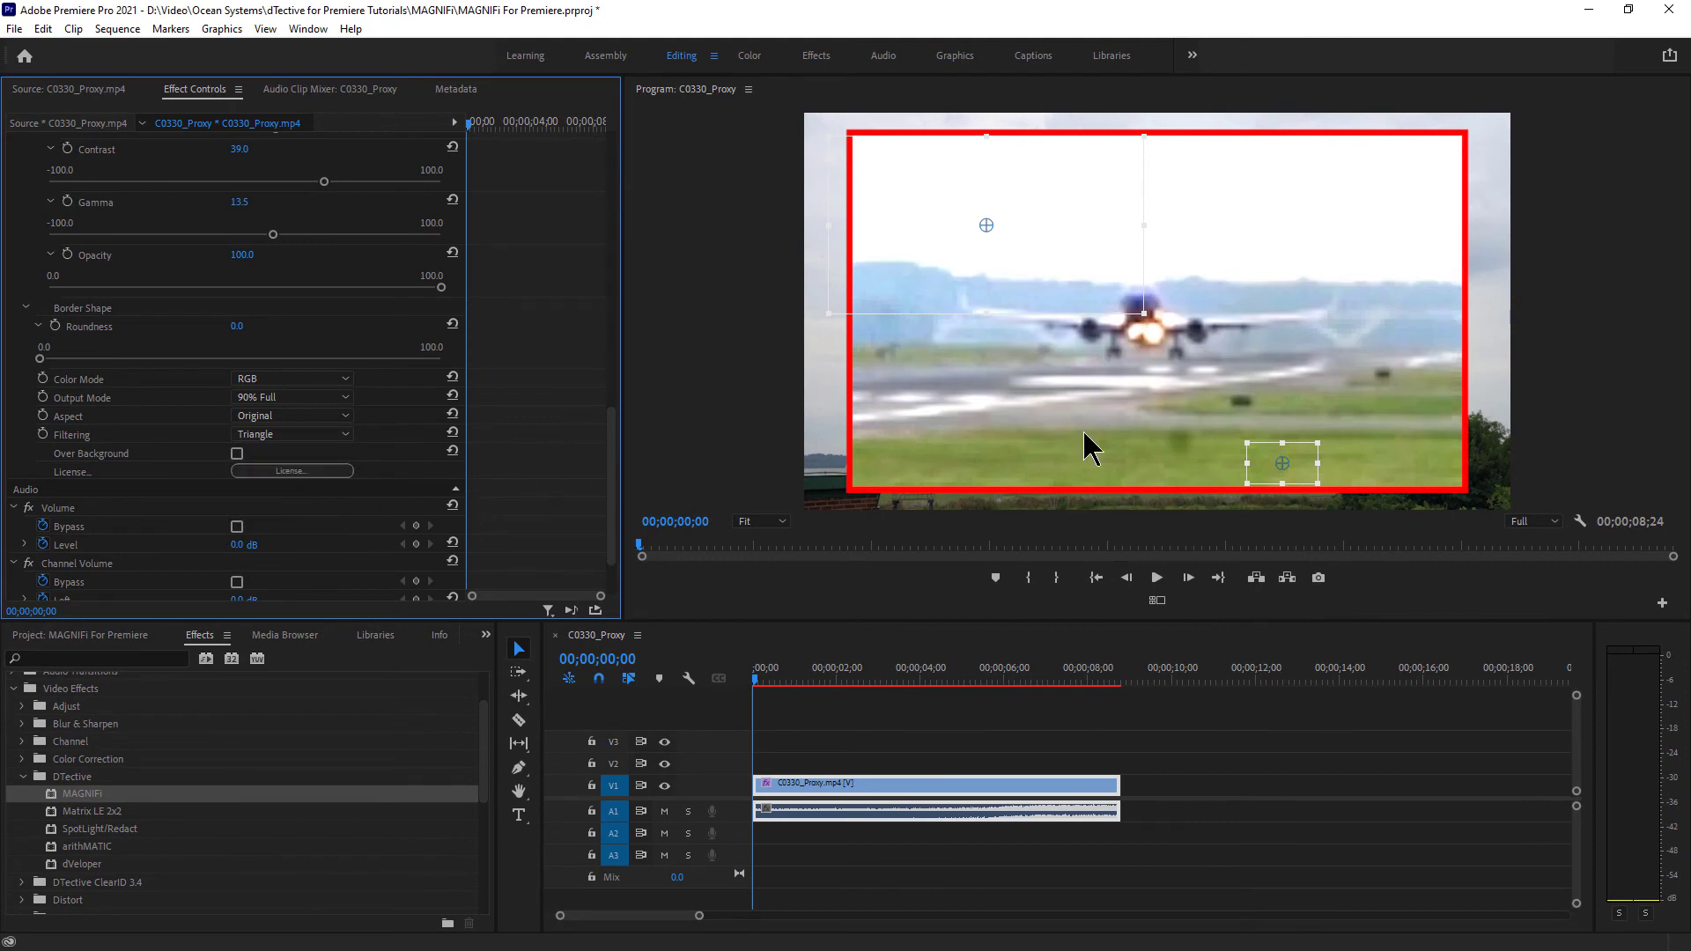
left_click(339, 434)
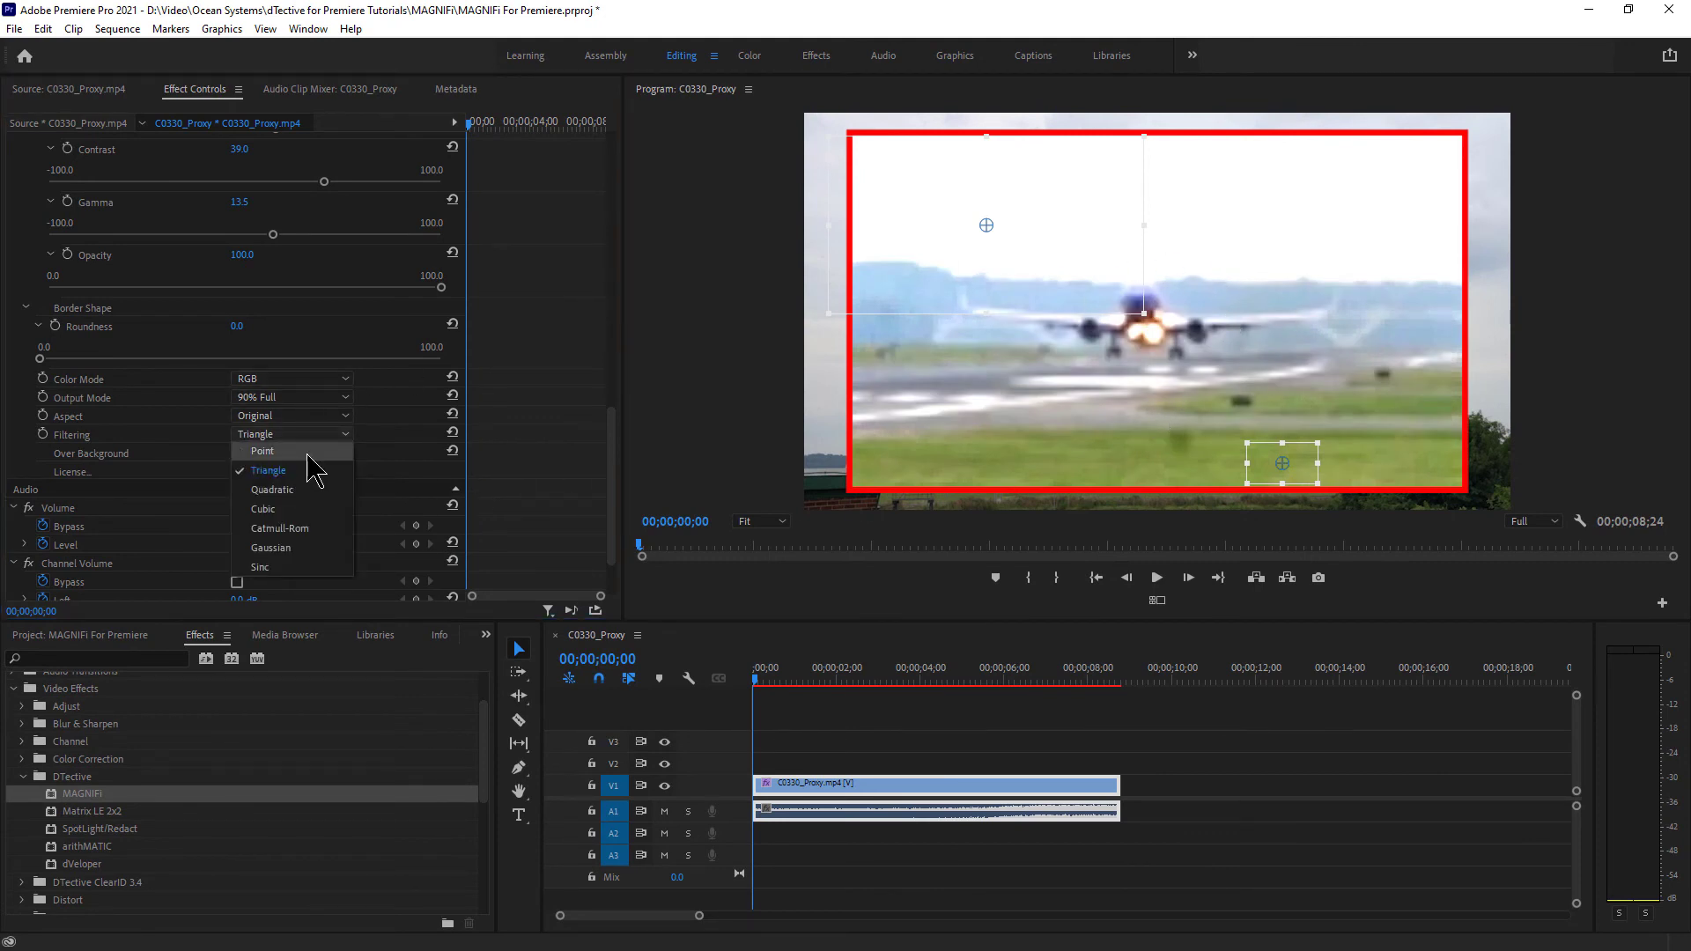
left_click(304, 489)
left_click(330, 435)
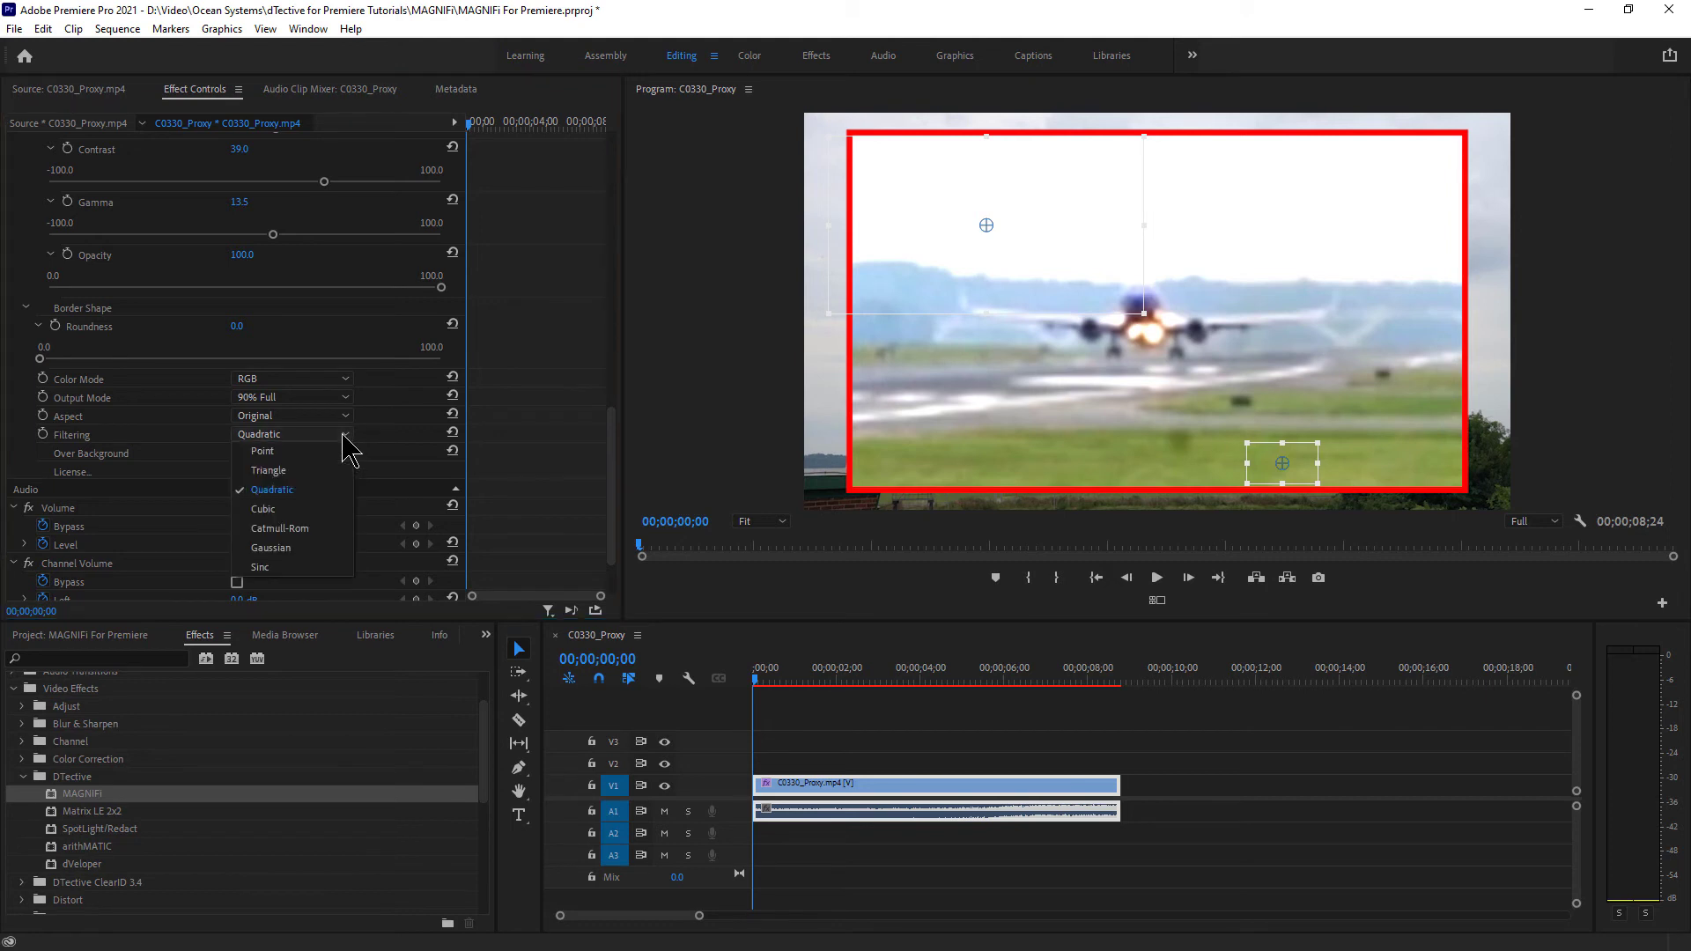
left_click(322, 508)
left_click(341, 435)
left_click(335, 539)
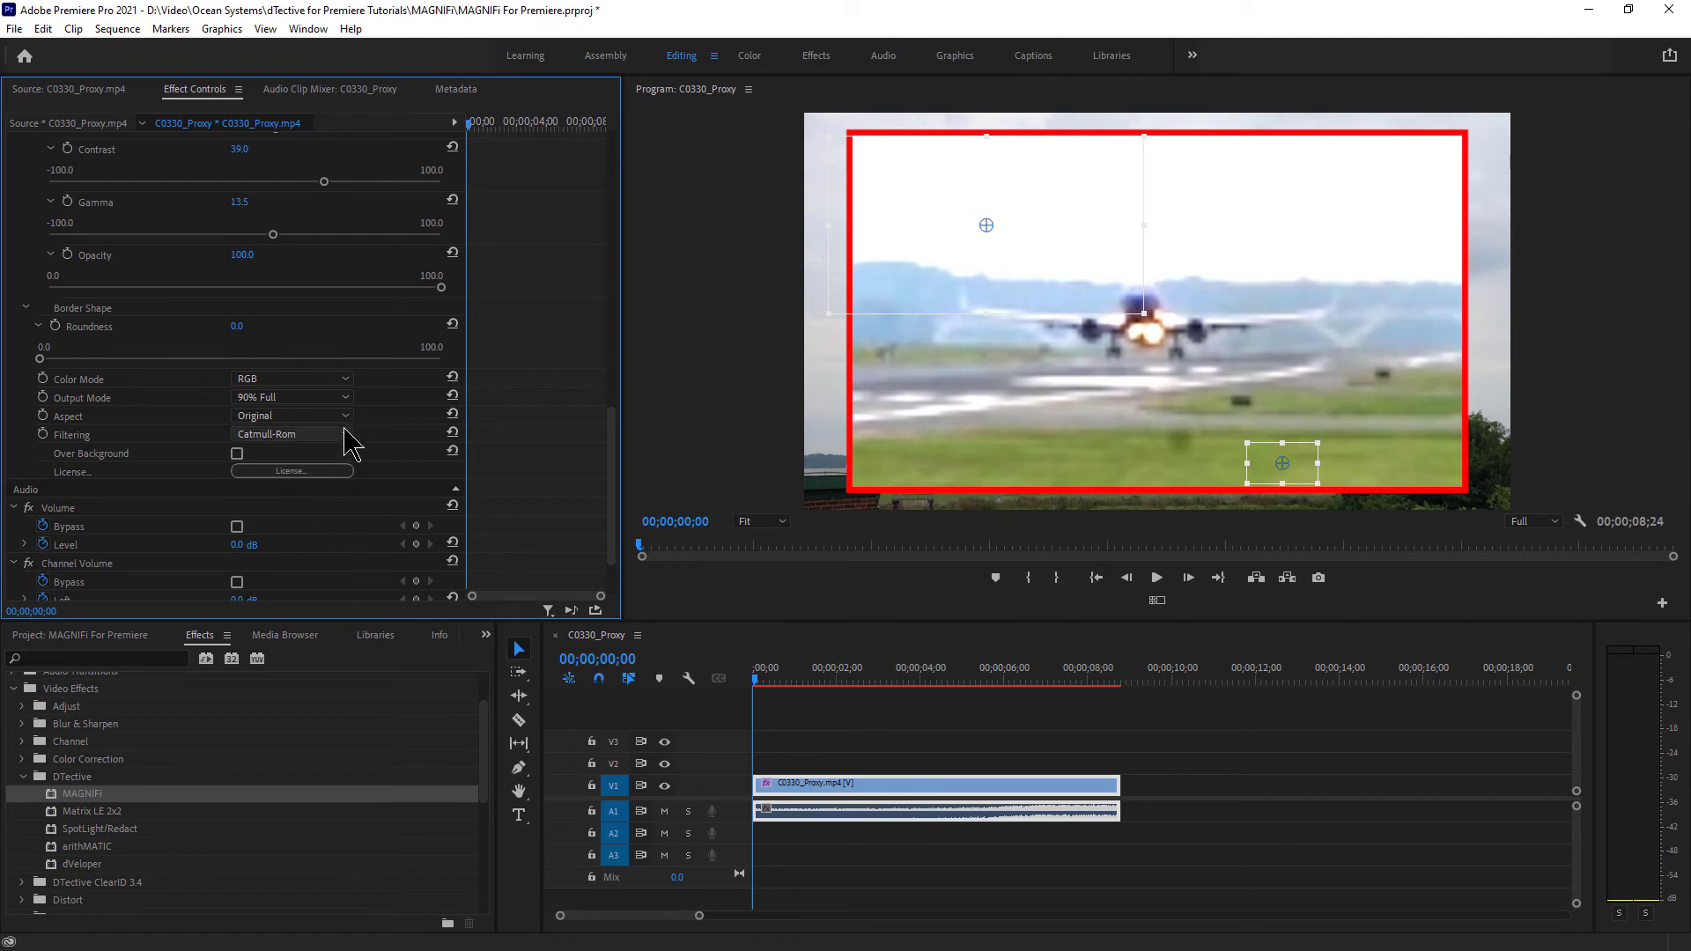
- Try further options including Sinc filtering, then settle on Triangle
left_click(345, 435)
left_click(313, 562)
left_click(345, 434)
left_click(293, 577)
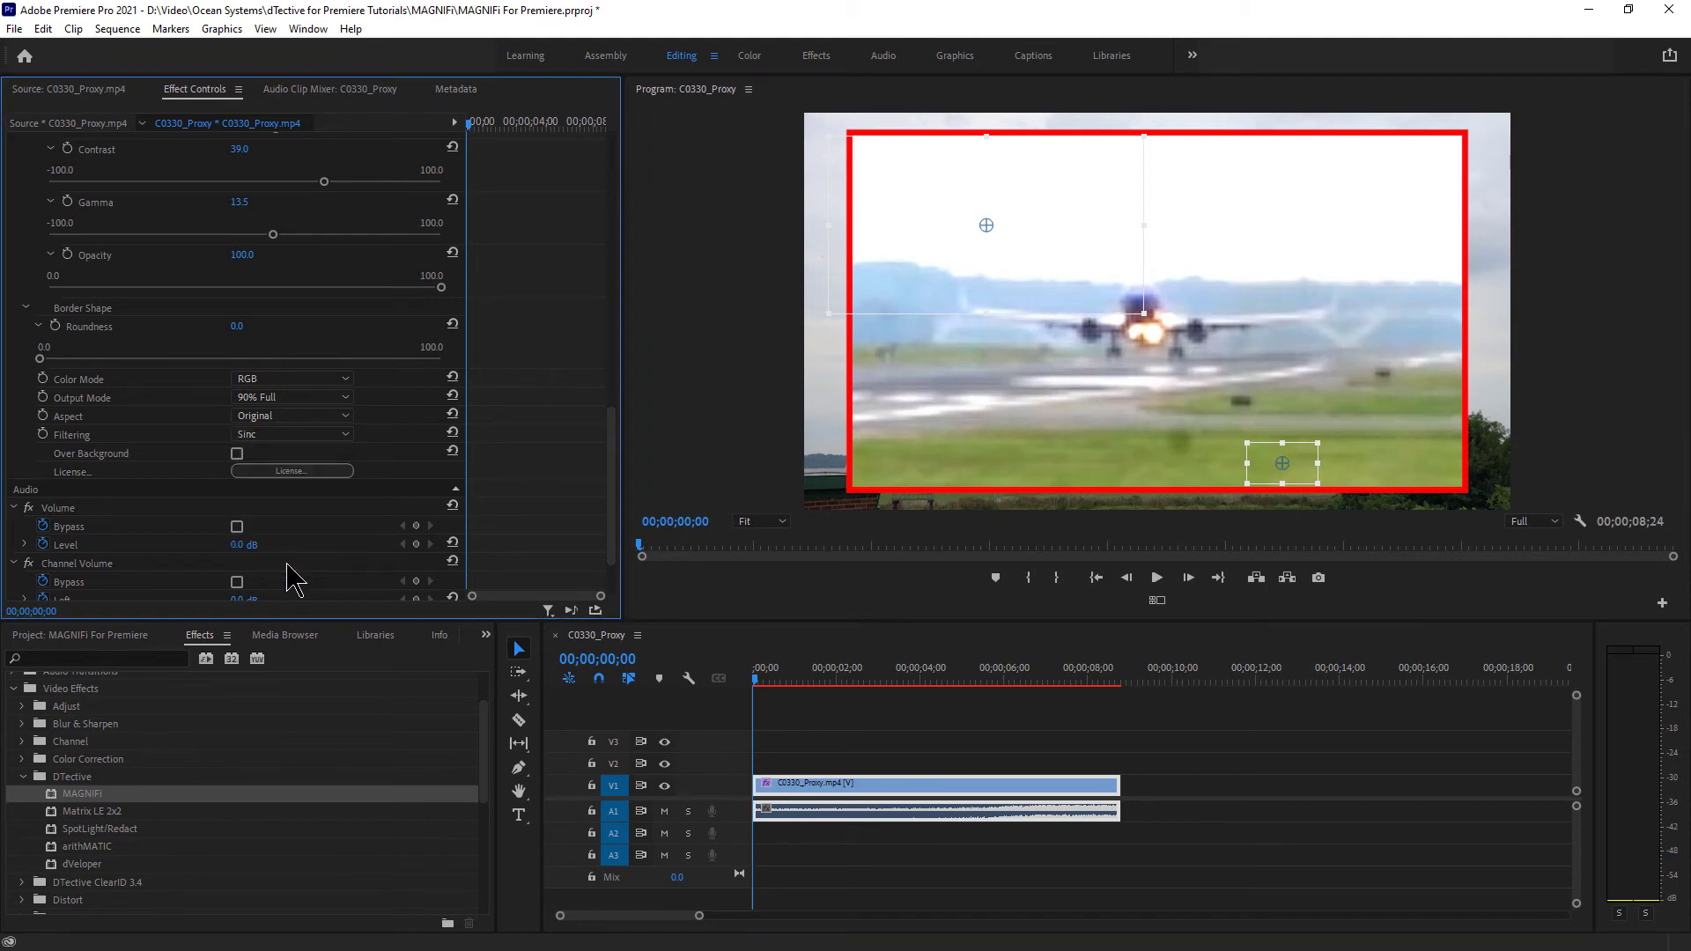
left_click(340, 436)
left_click(328, 485)
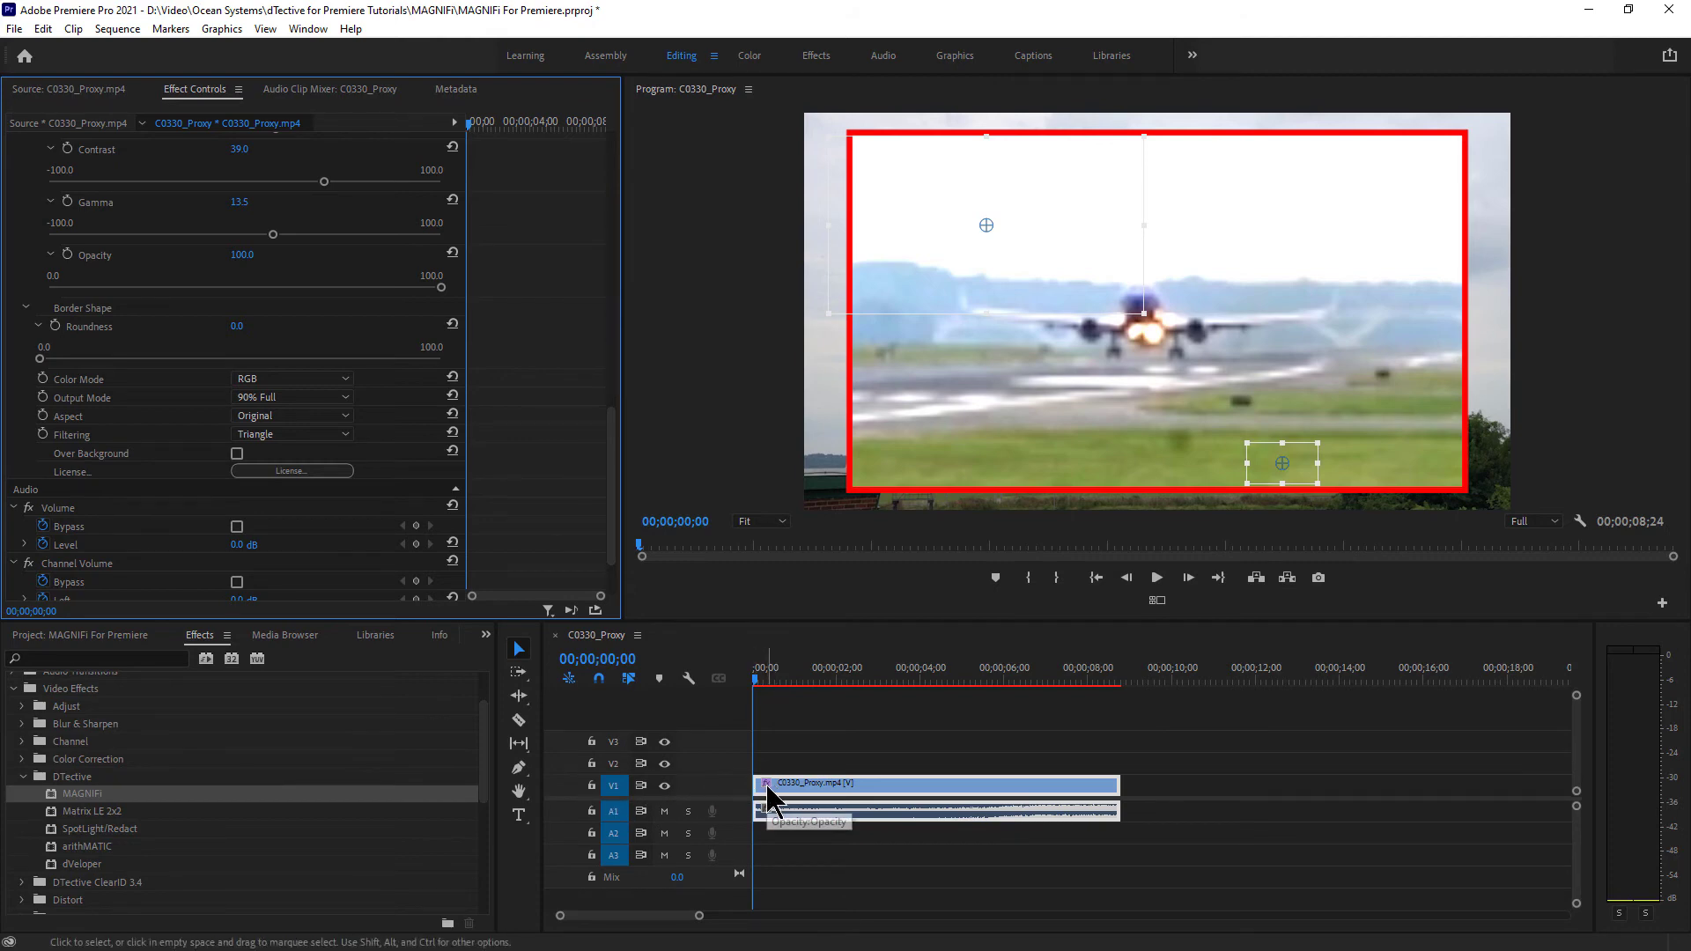
- Move C0330_Proxy up to V2 and place 00116.MTS from the Project panel on V1 beneath it
mouse_move(767, 793)
left_mouse_down()
mouse_move(785, 793)
mouse_move(769, 777)
left_mouse_up()
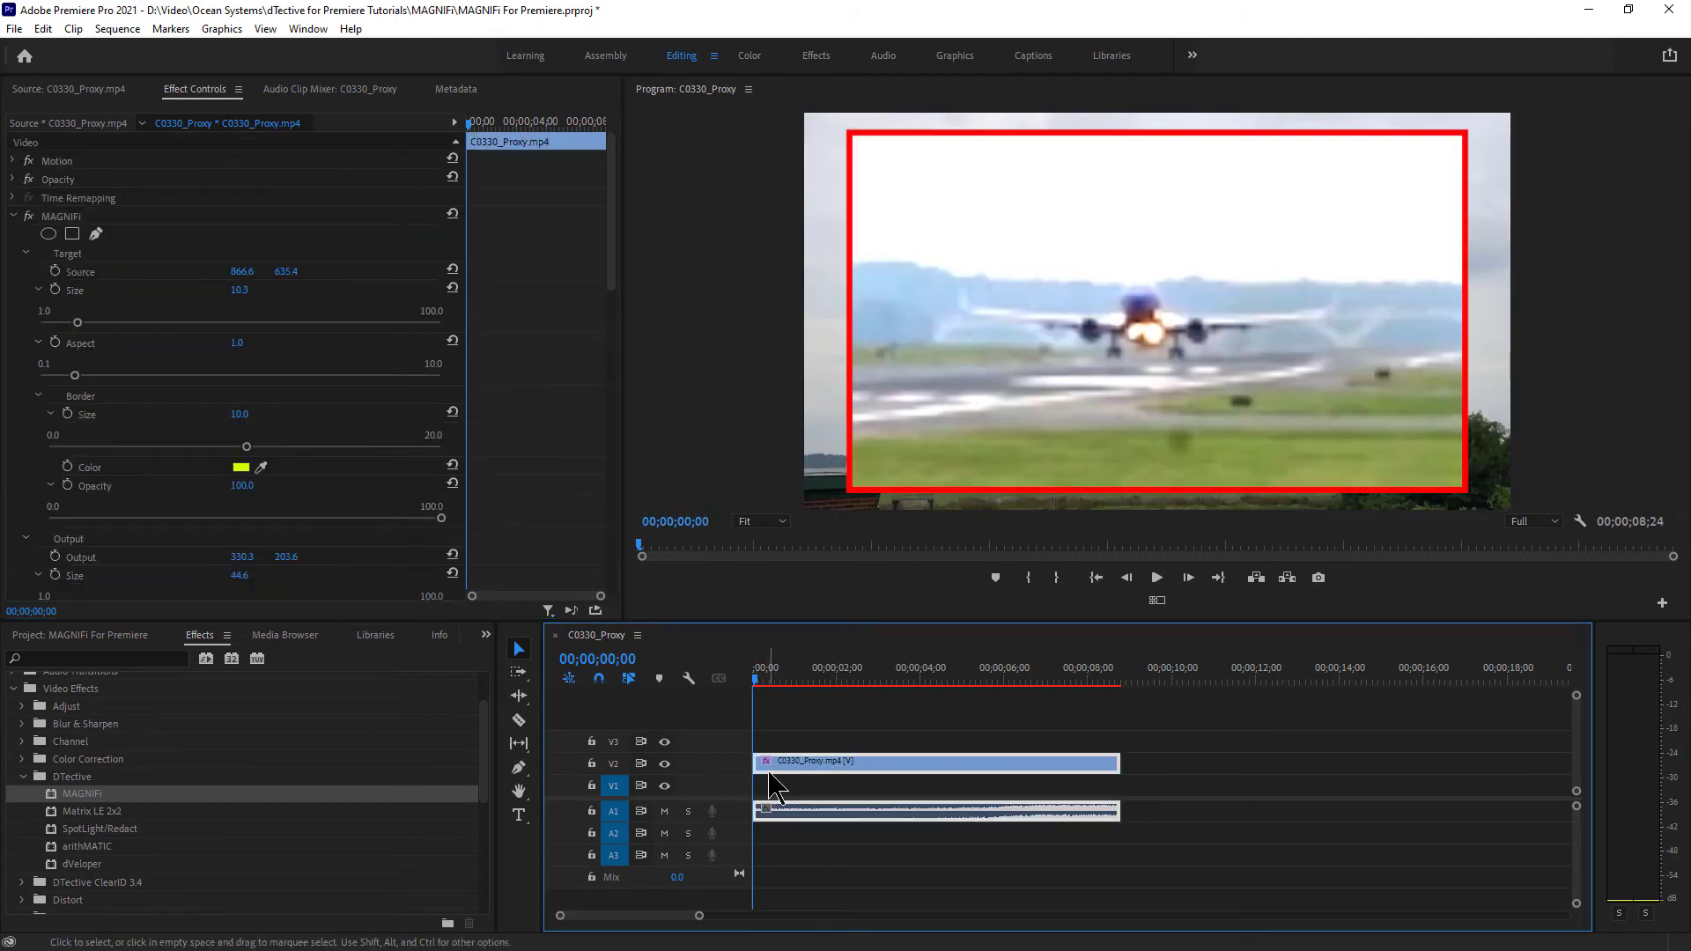
left_click(85, 635)
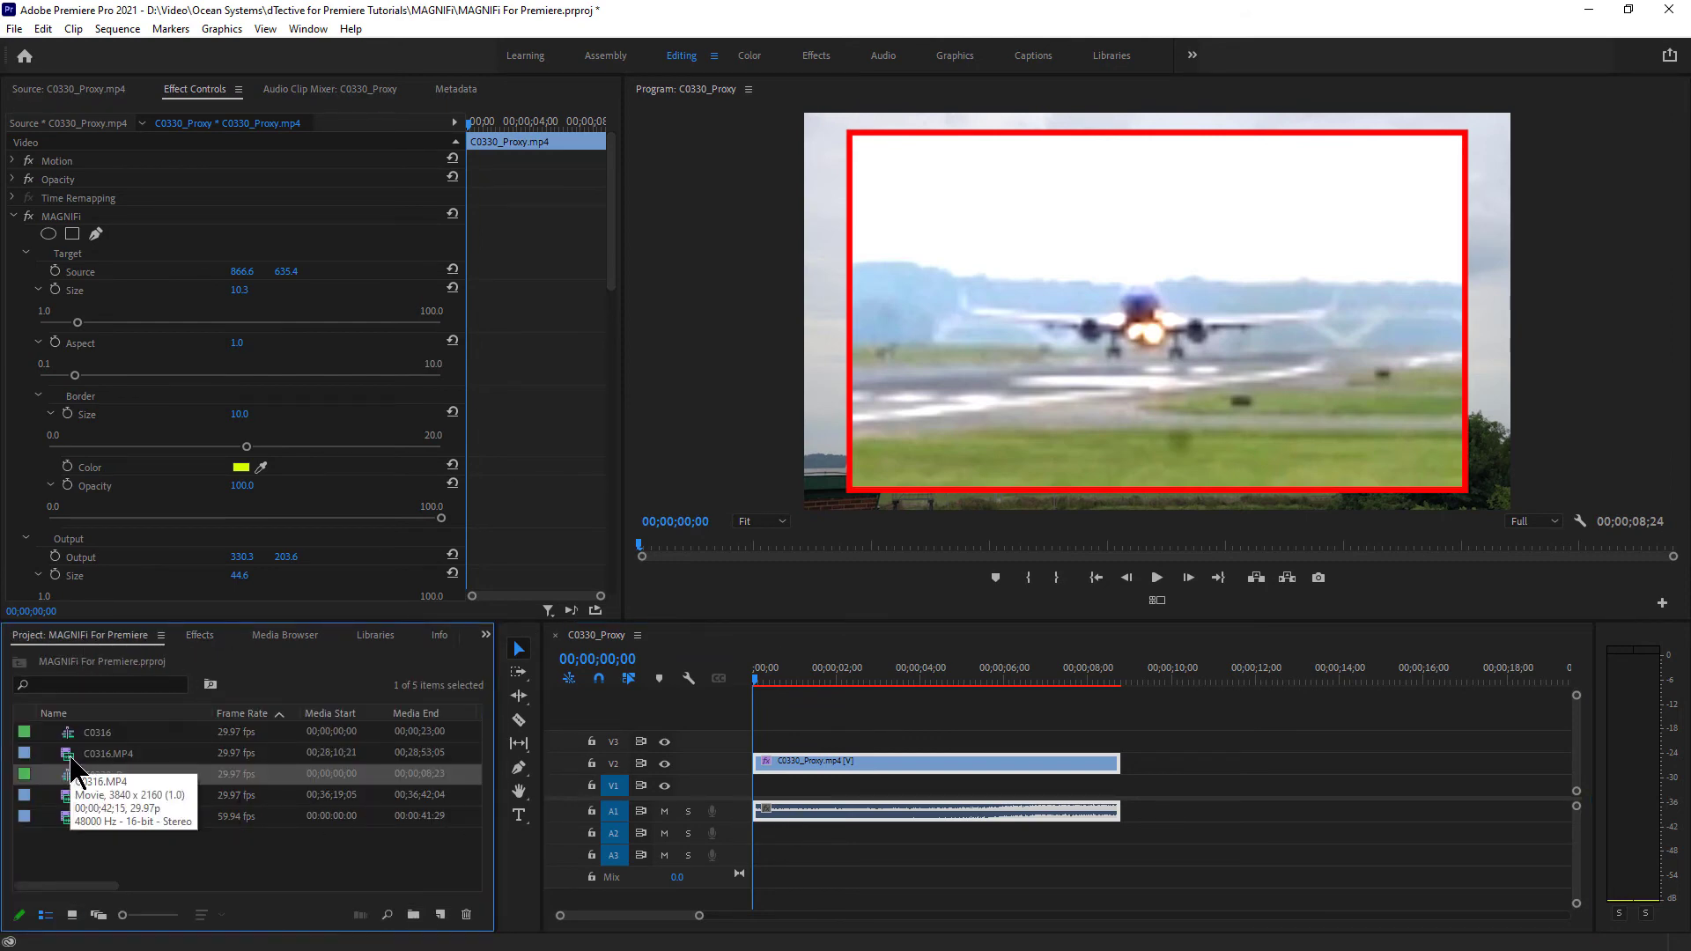
left_click_drag(72, 757, 767, 783)
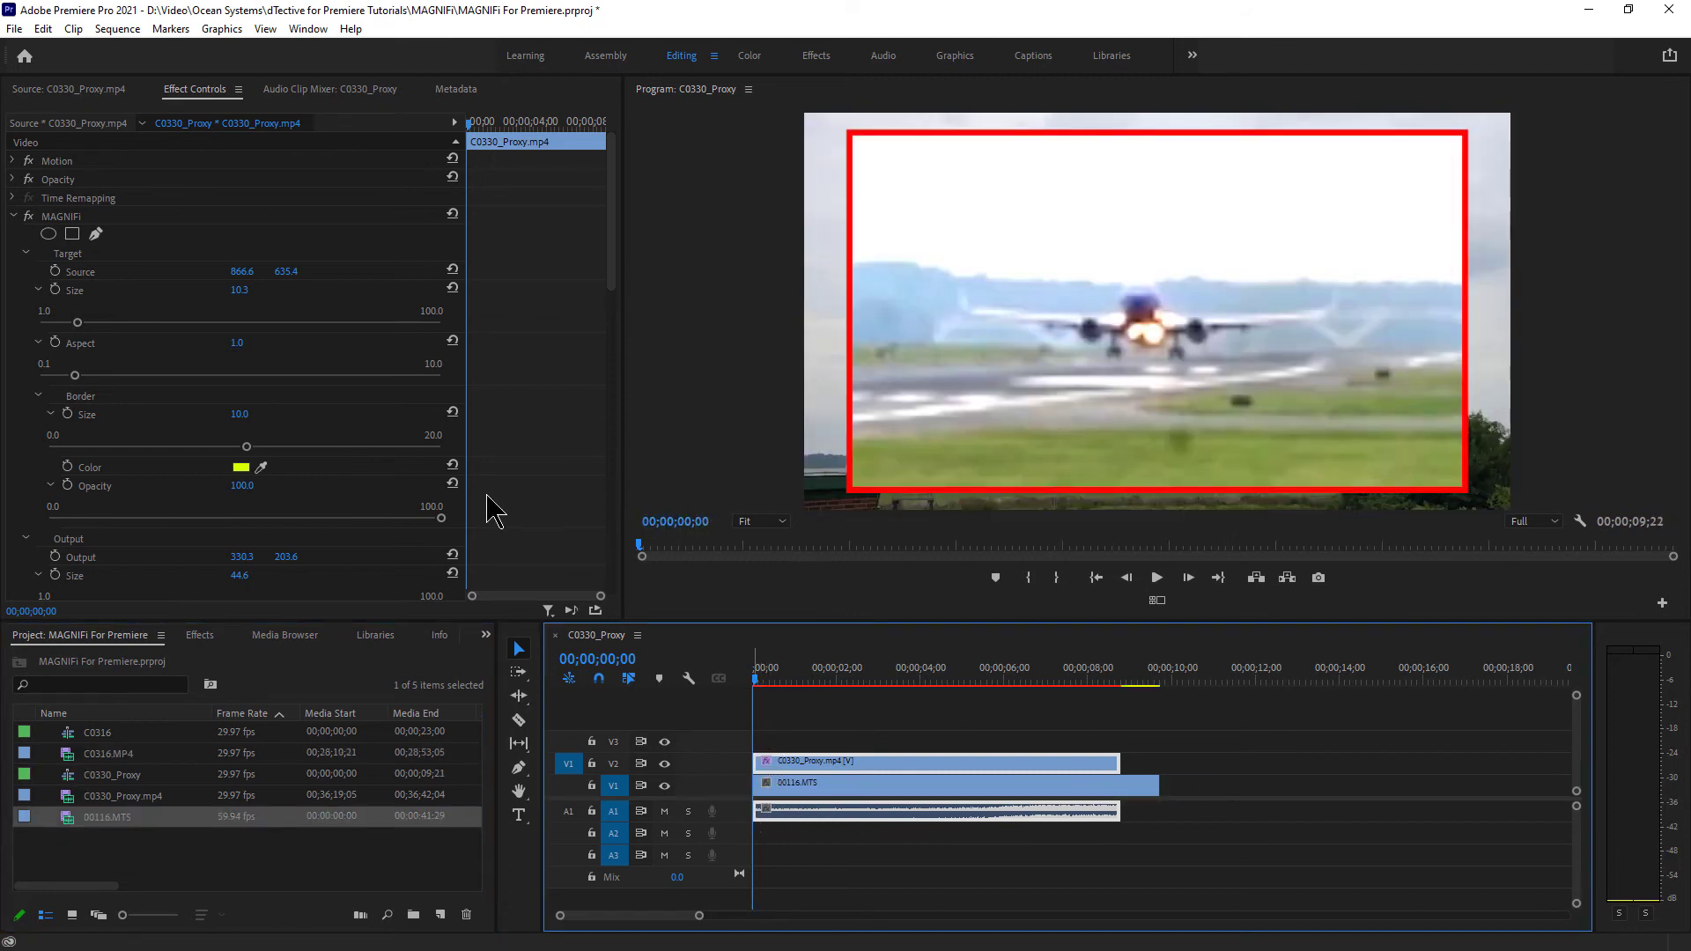
left_click(62, 216)
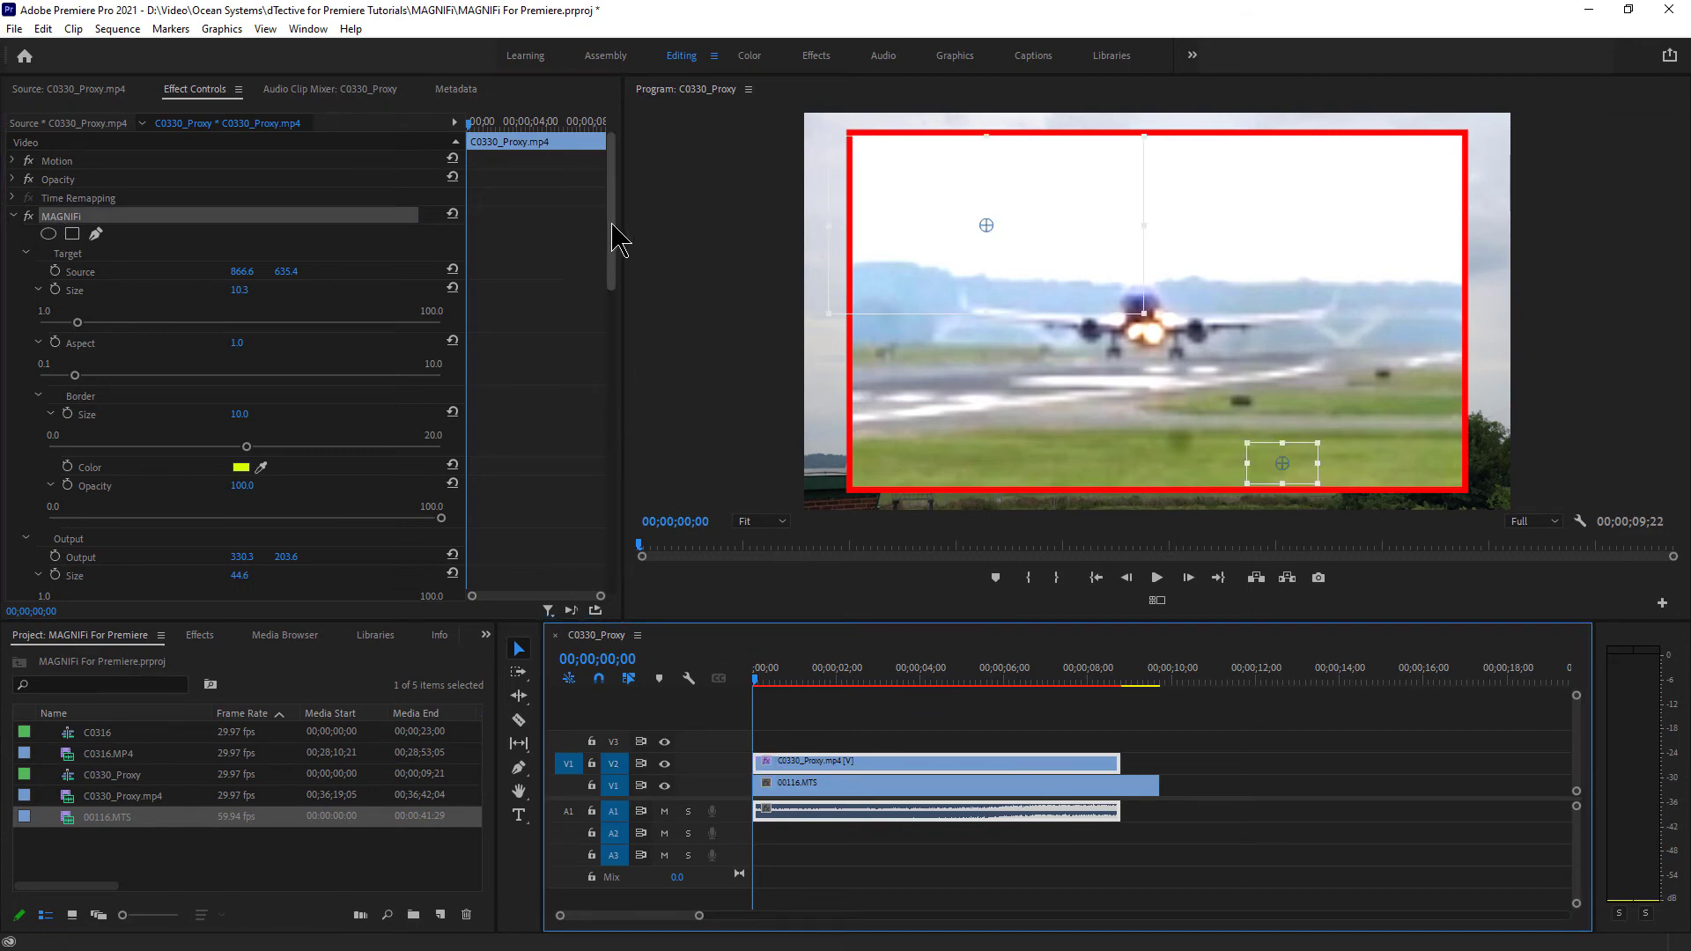
left_click_drag(611, 247, 547, 502)
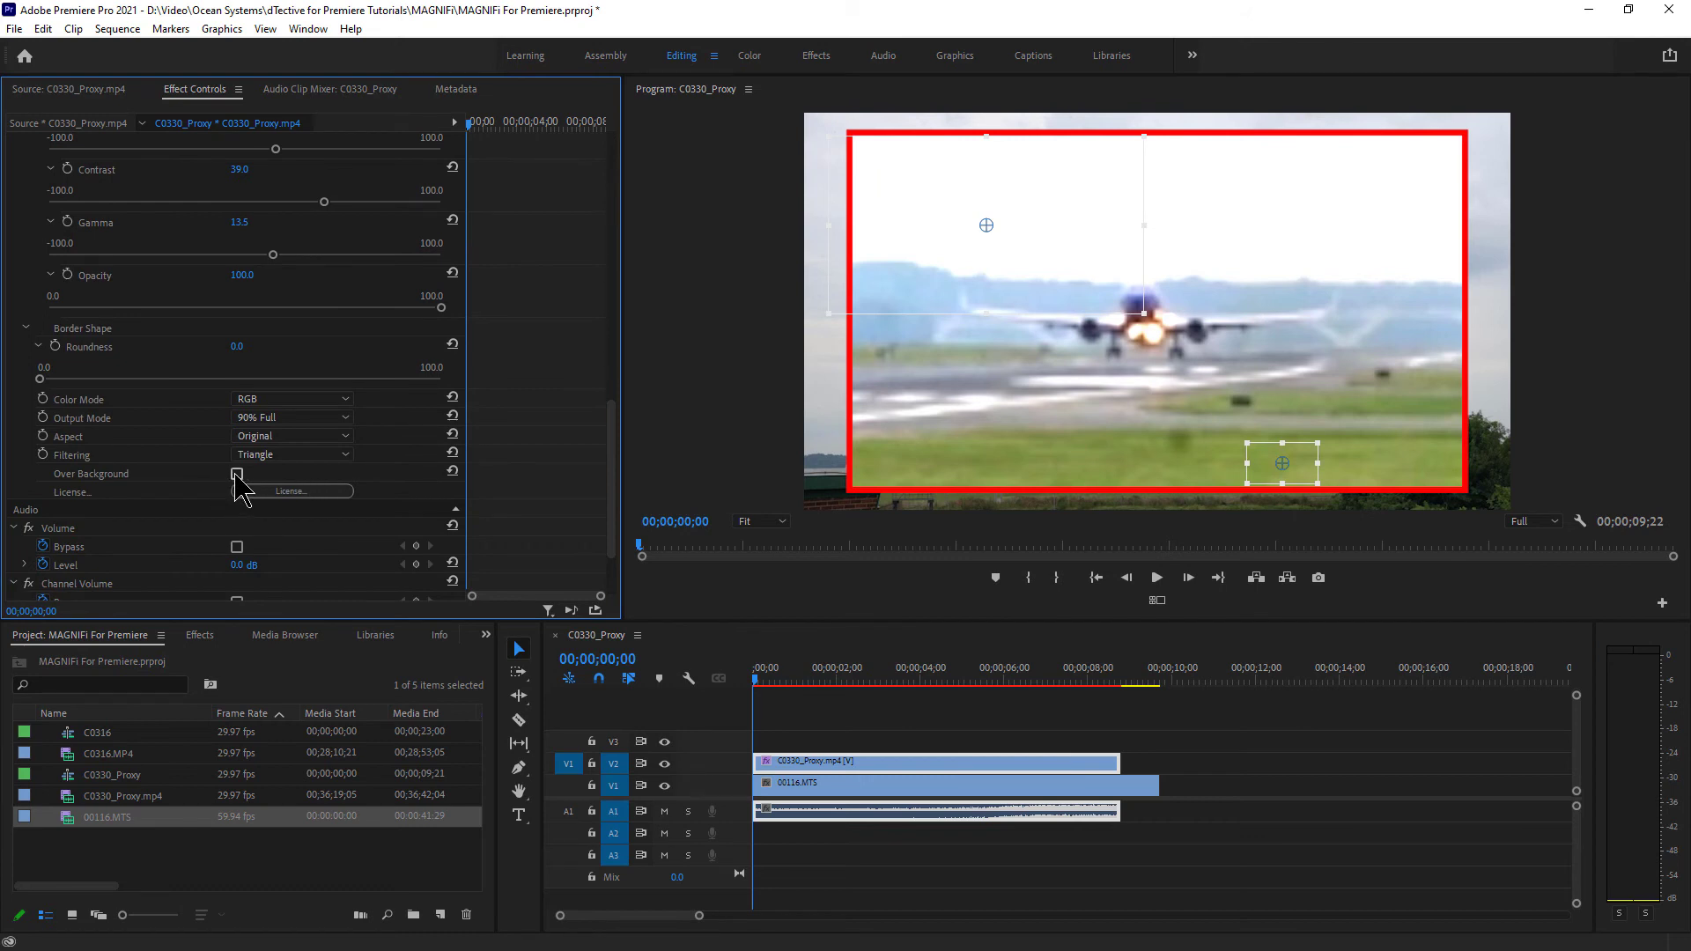
- Switch MAGNIFi Output Mode to Quad, preview Over Background, then turn Over Background off
left_click(299, 417)
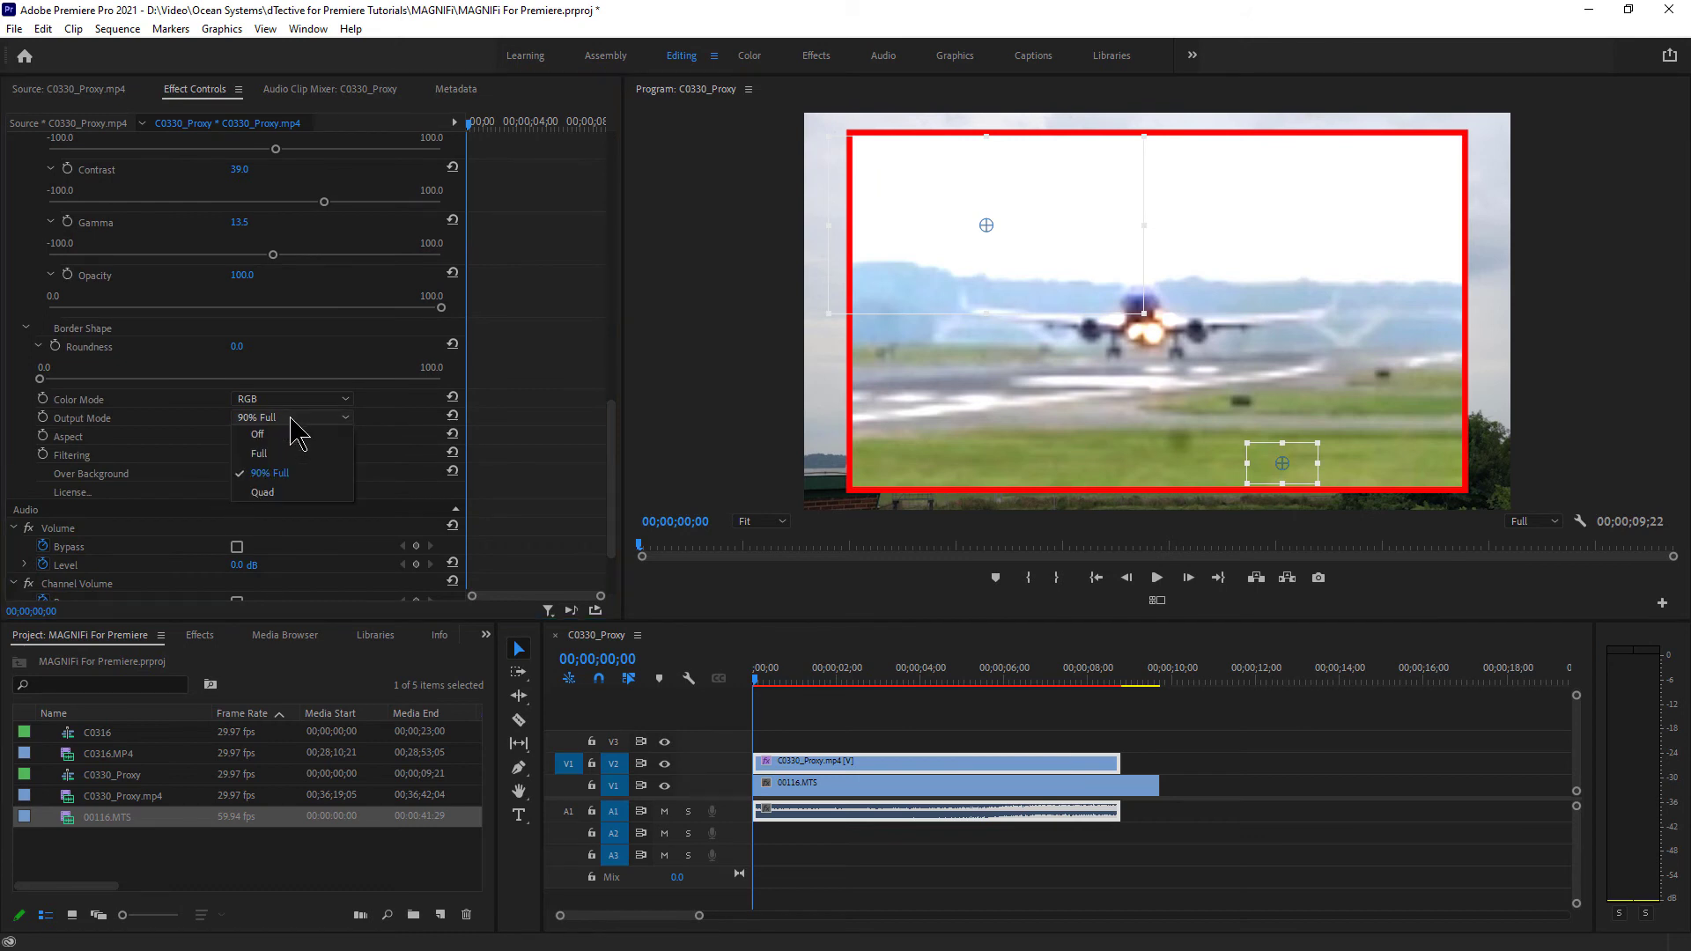
left_click(297, 493)
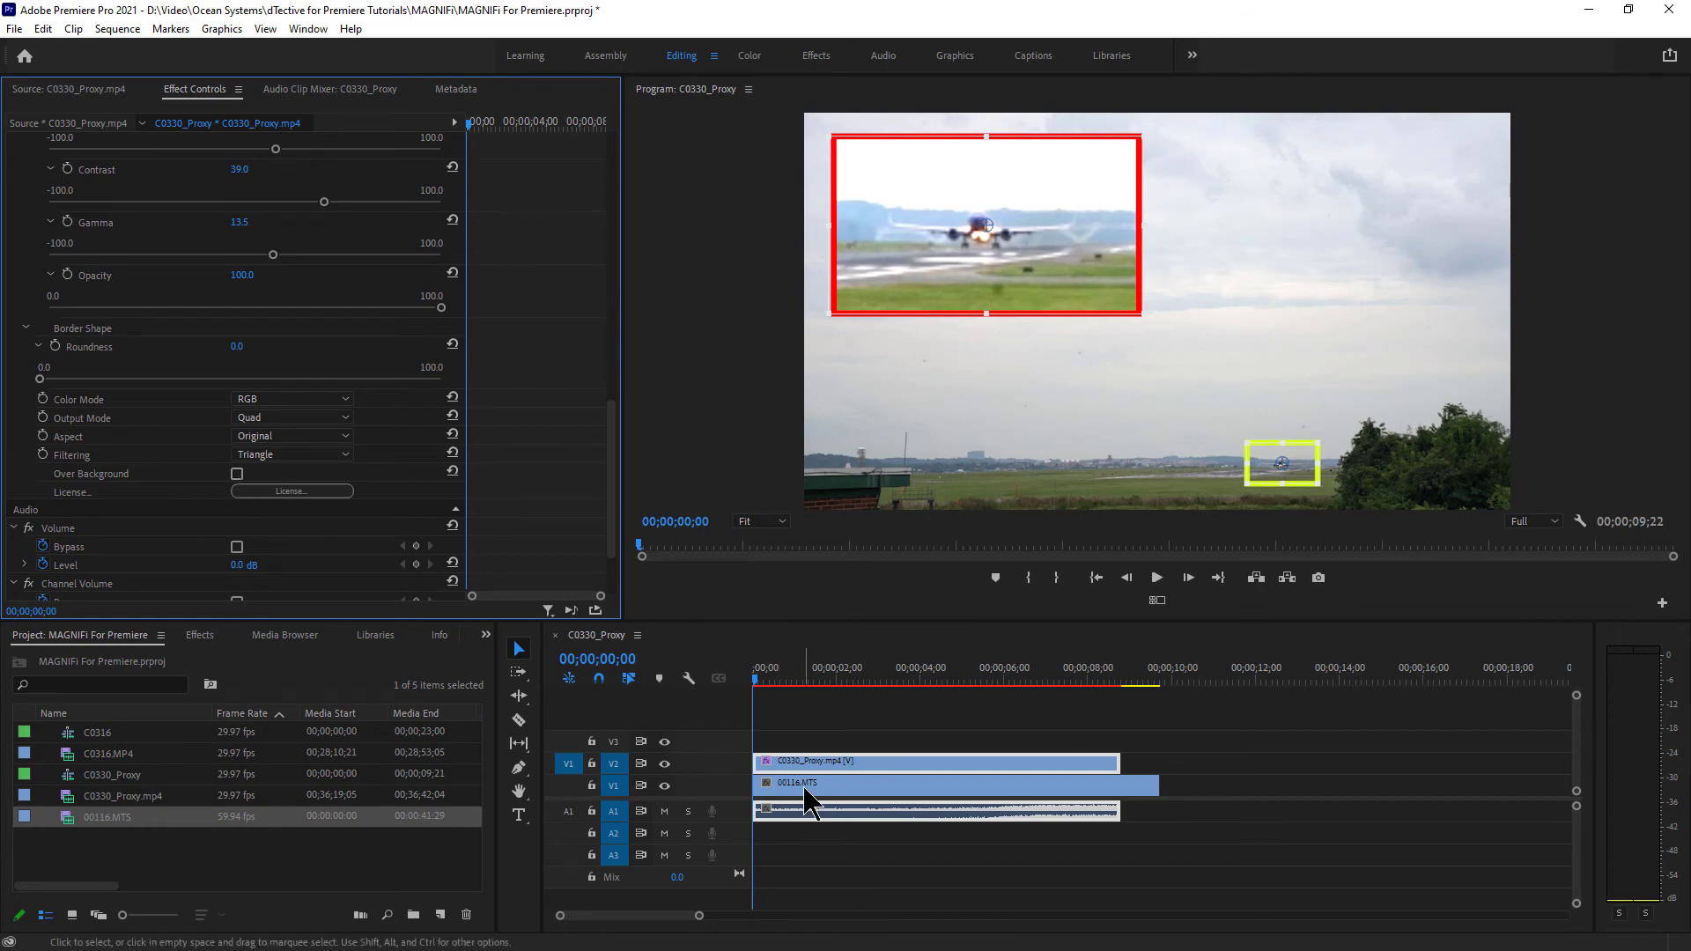
left_click(237, 474)
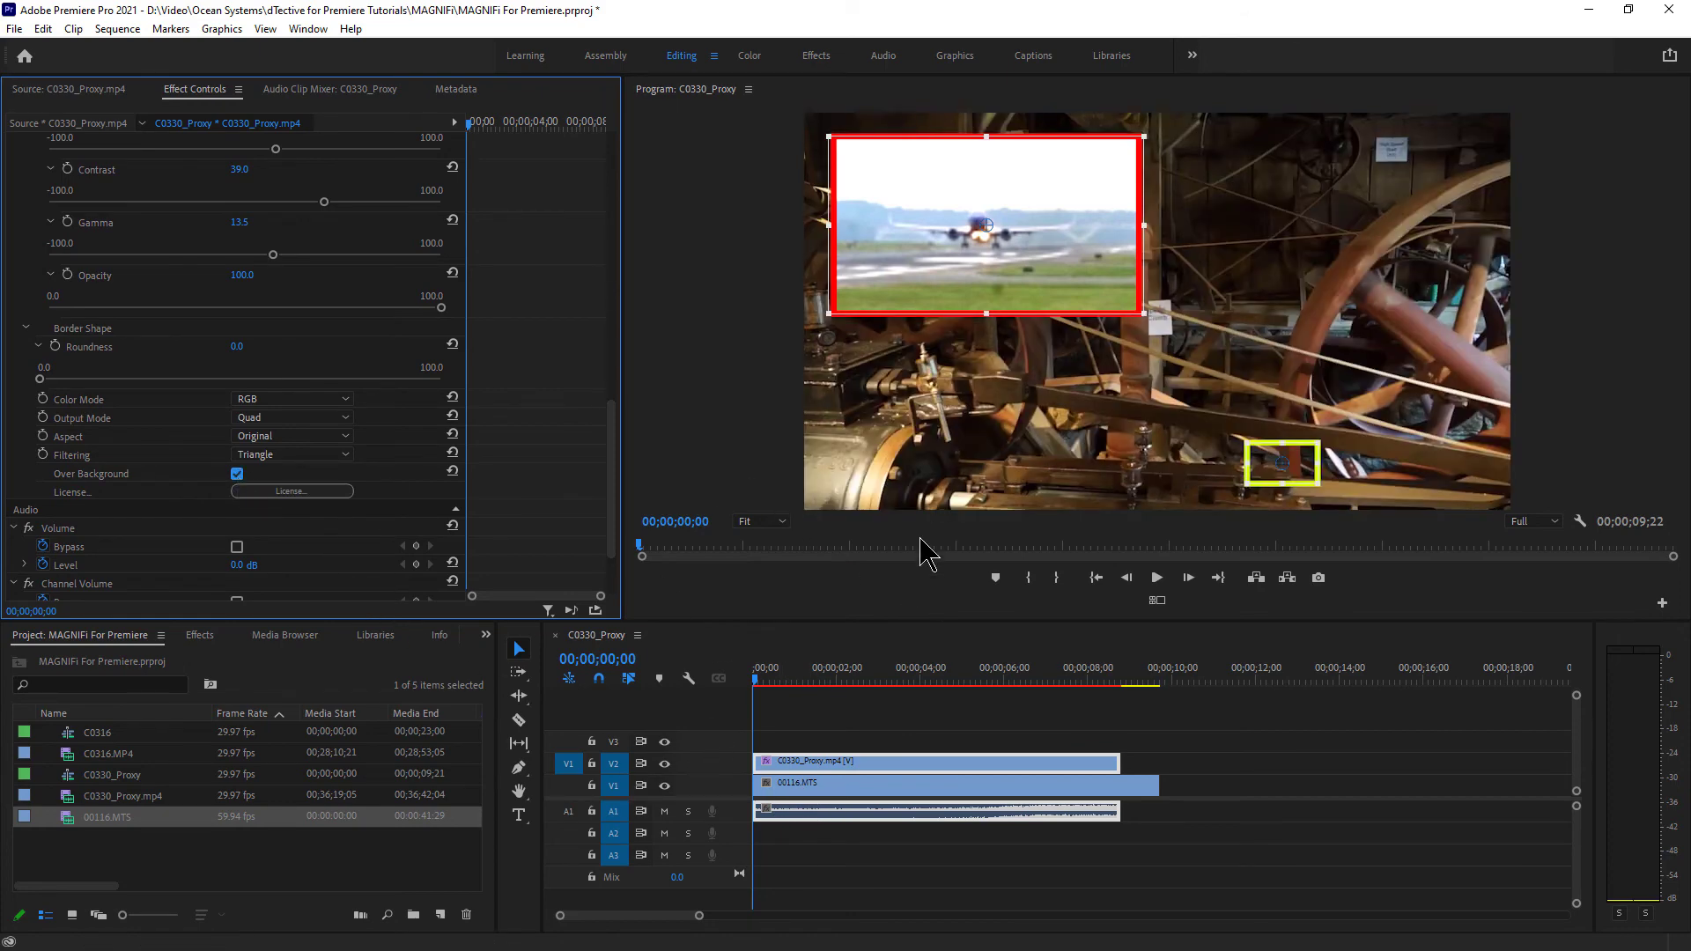
left_click(780, 791)
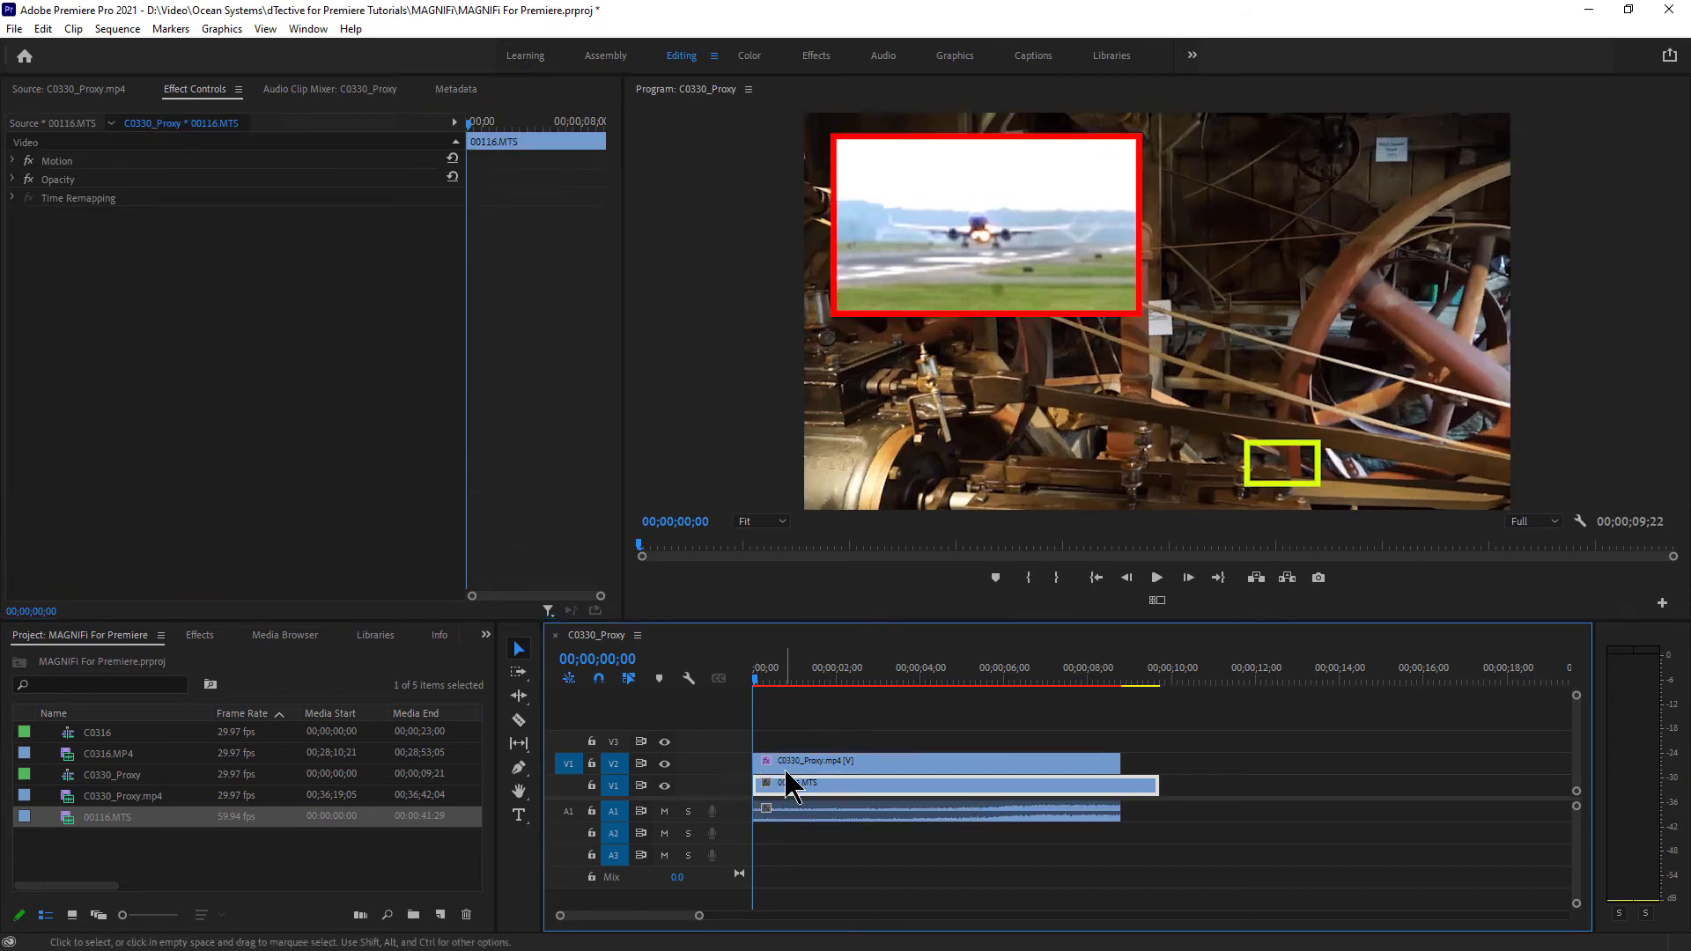
left_click(784, 763)
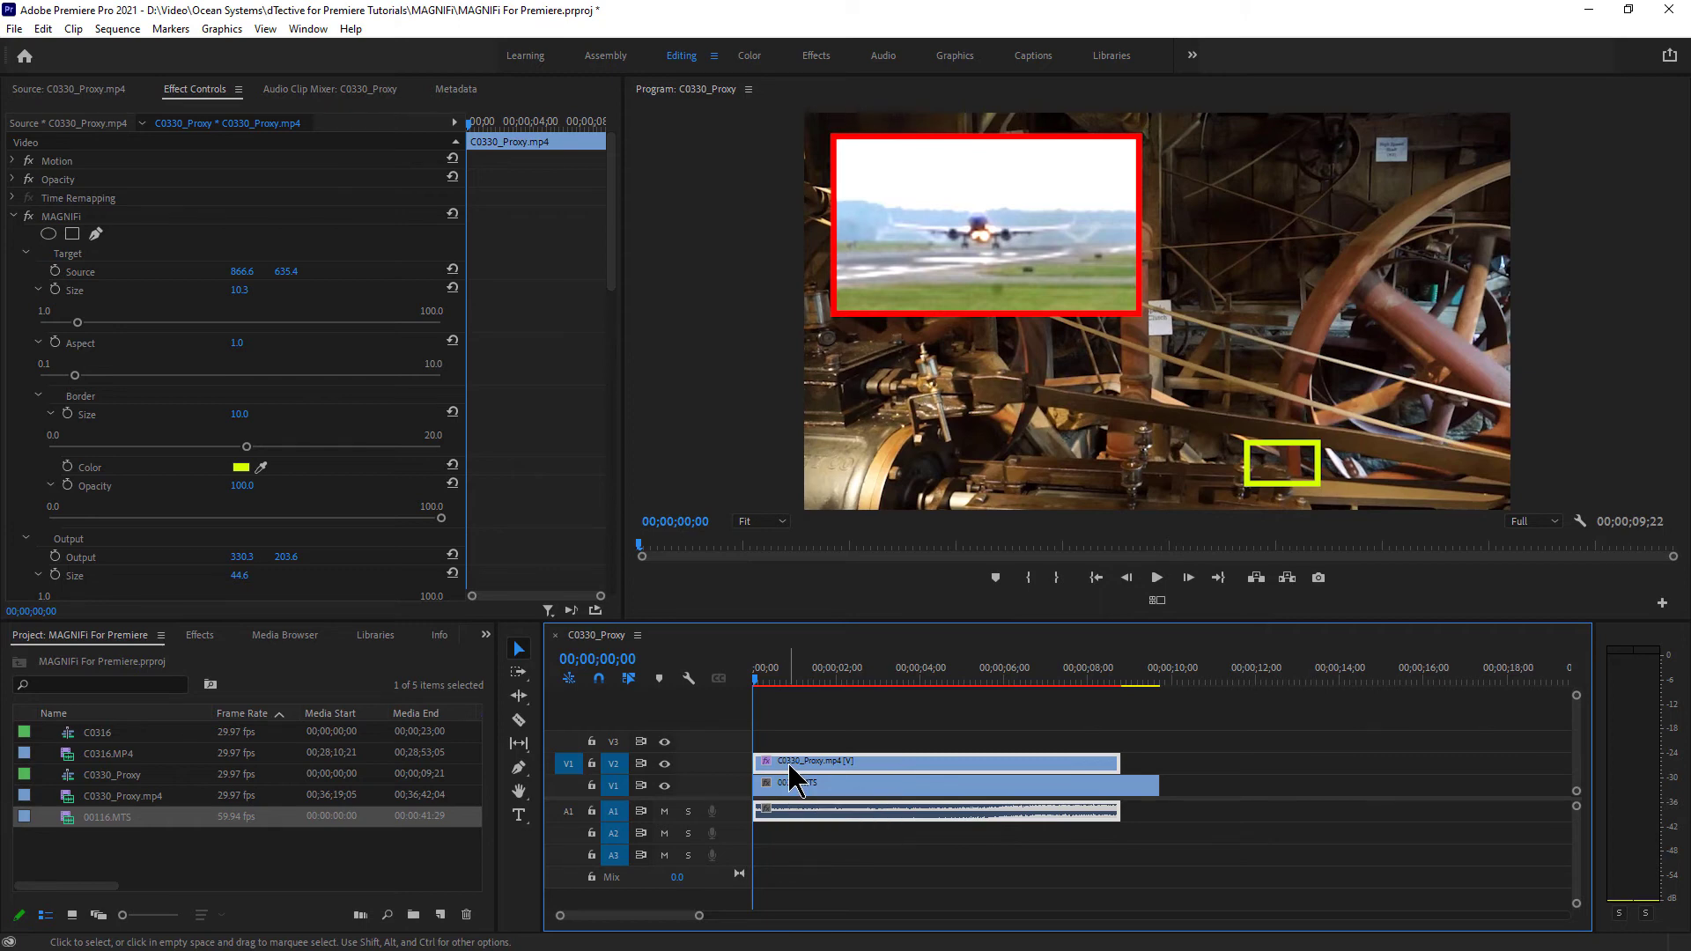
left_click_drag(616, 252, 464, 487)
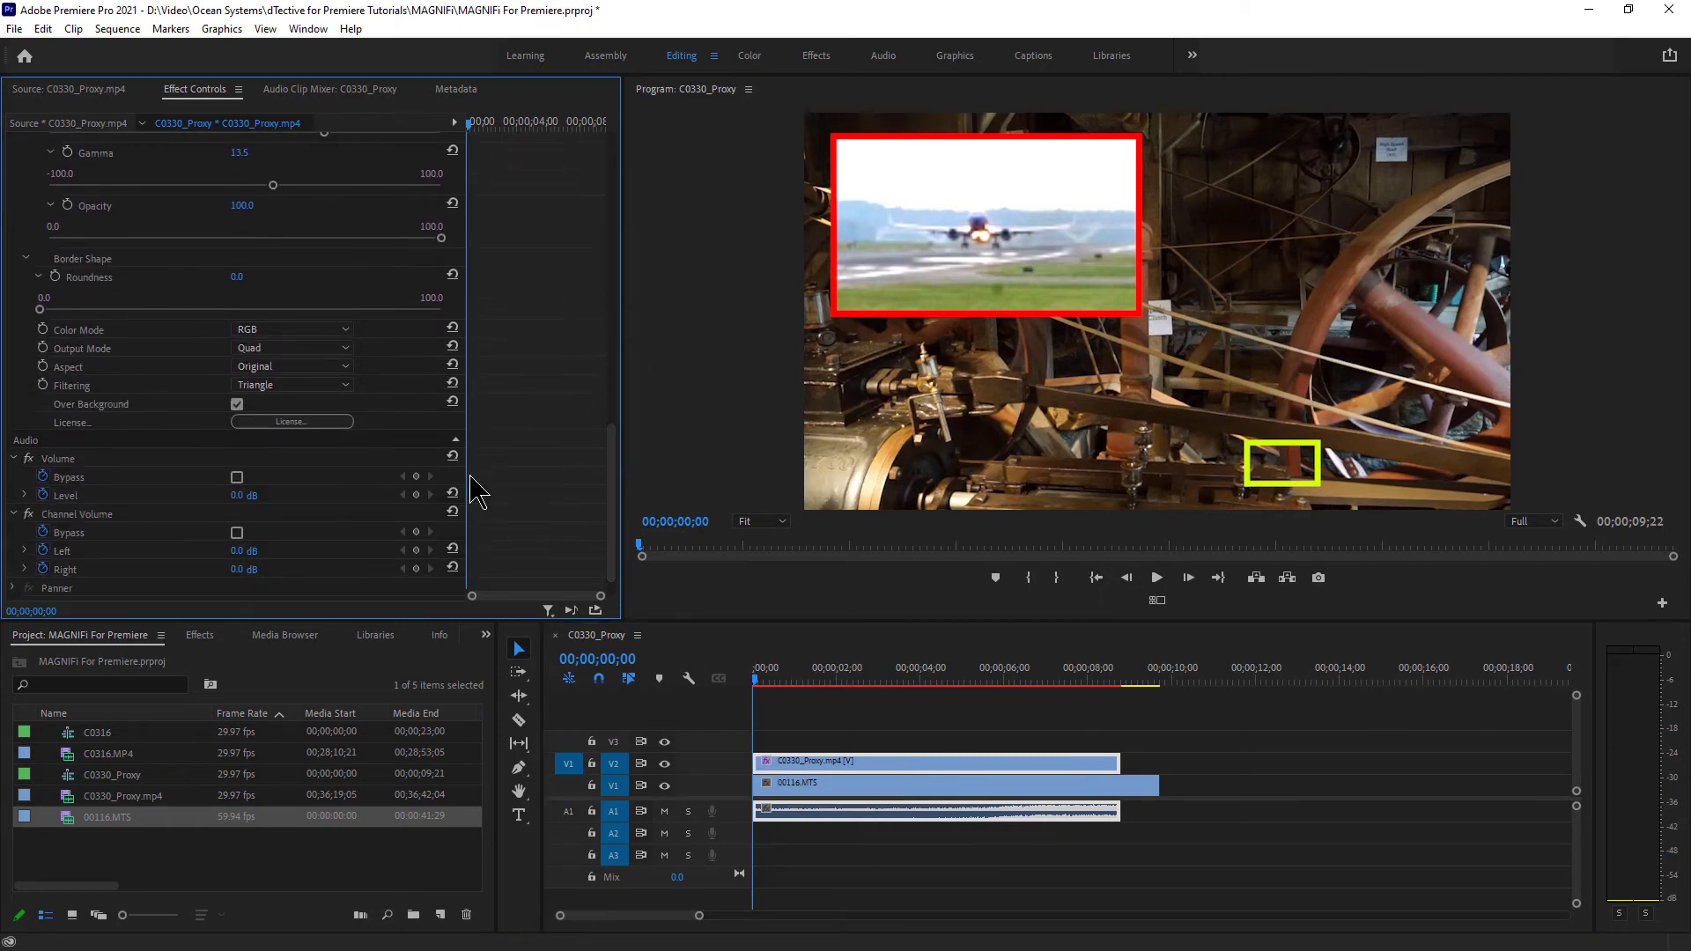
left_click(237, 405)
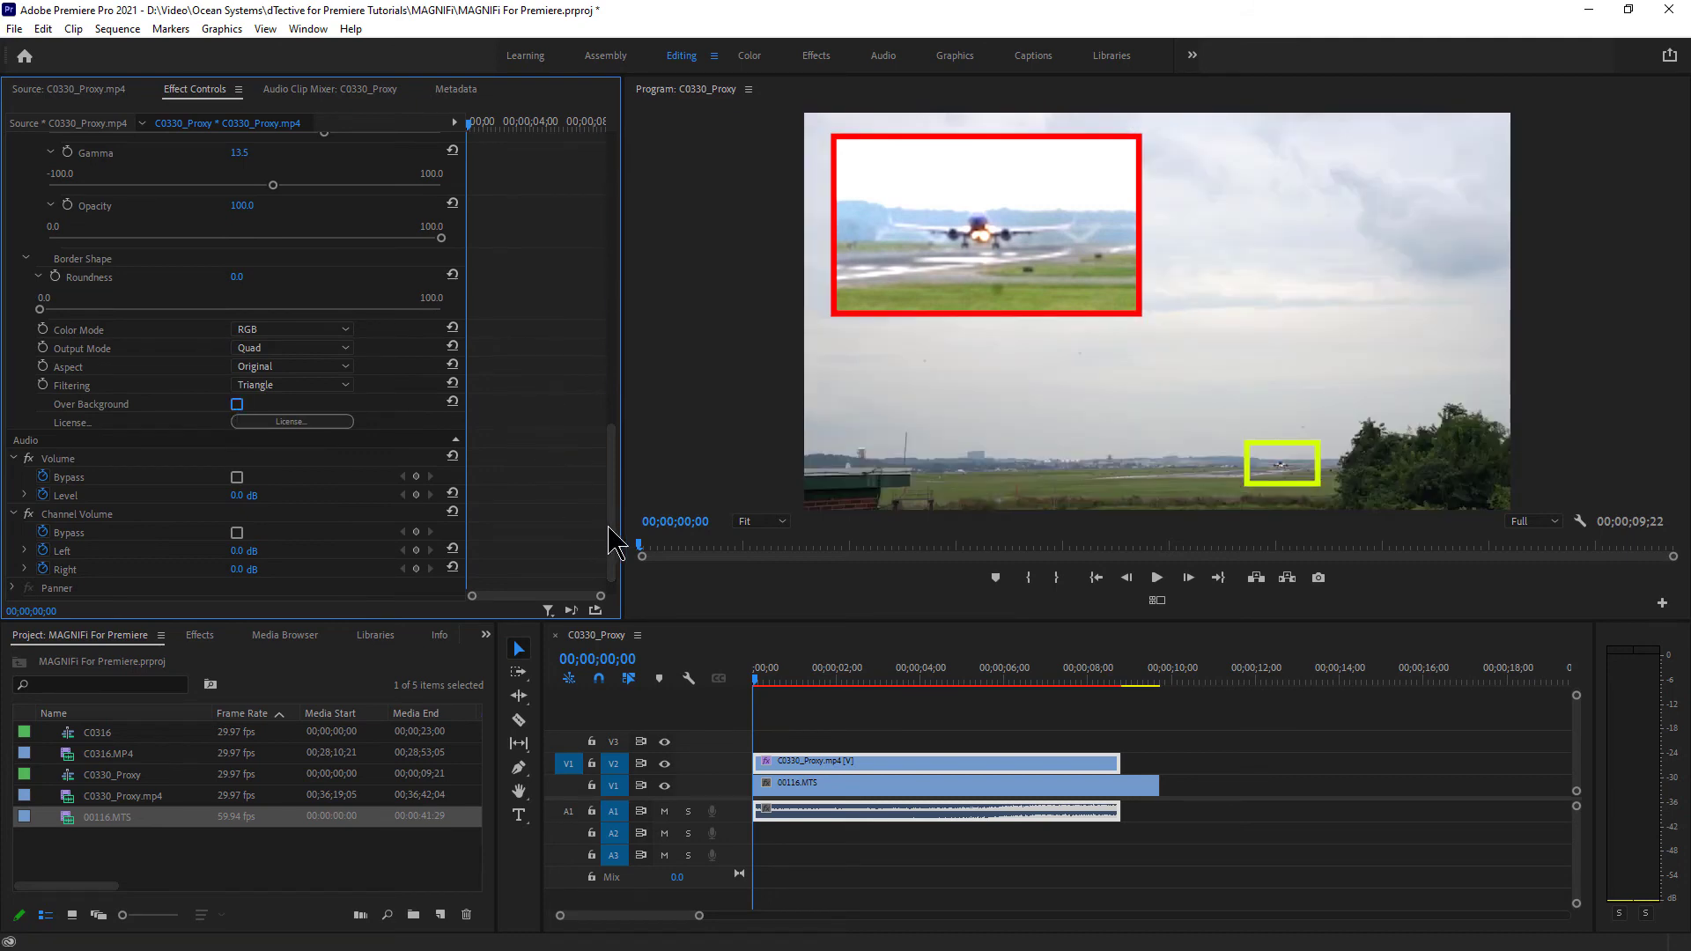
left_click_drag(615, 544, 621, 243)
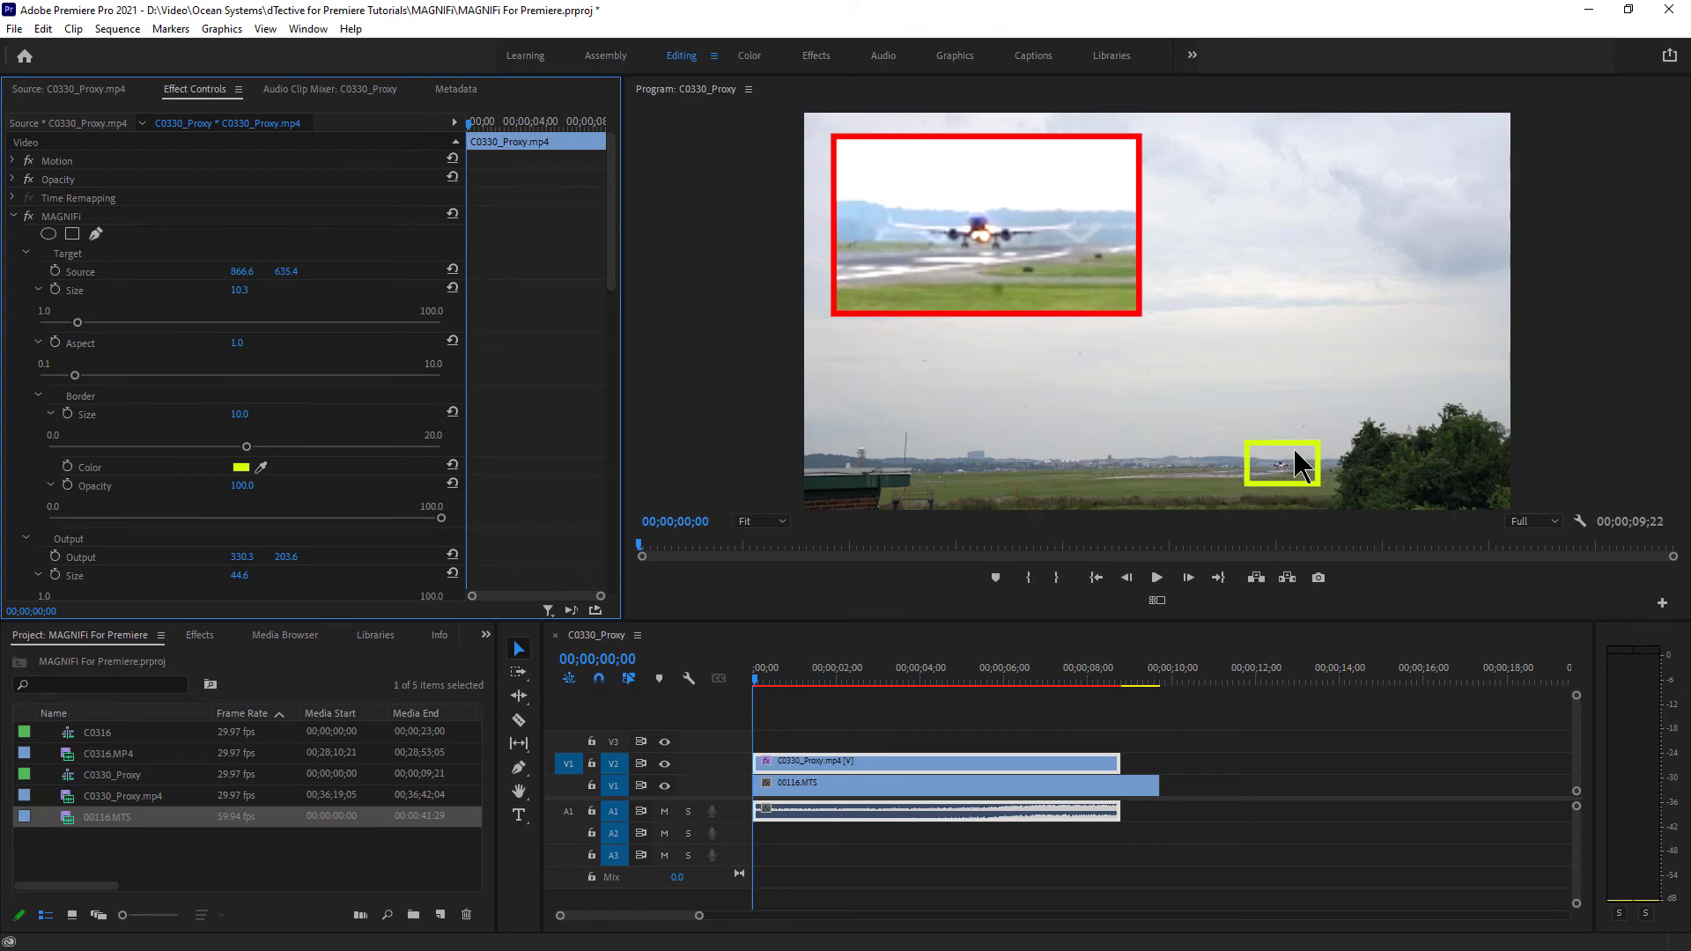
- Preview the airborne plane, then add starting keyframes for the target Source and Size at the clip's start
left_click_drag(782, 679, 734, 691)
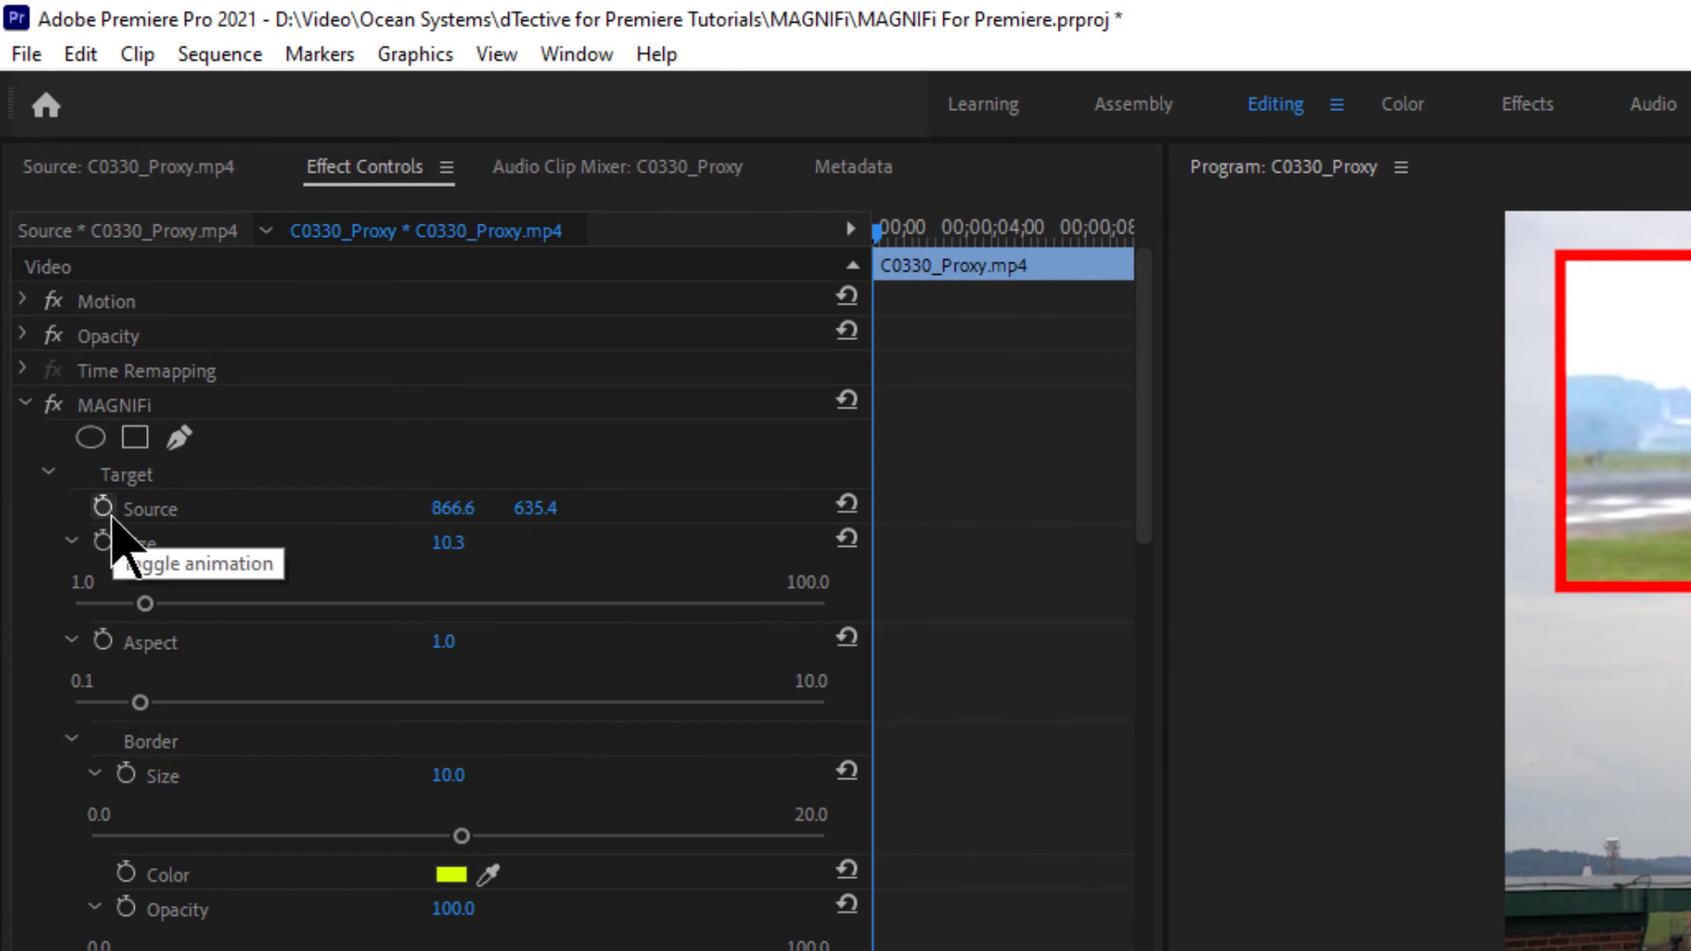
left_click(106, 513)
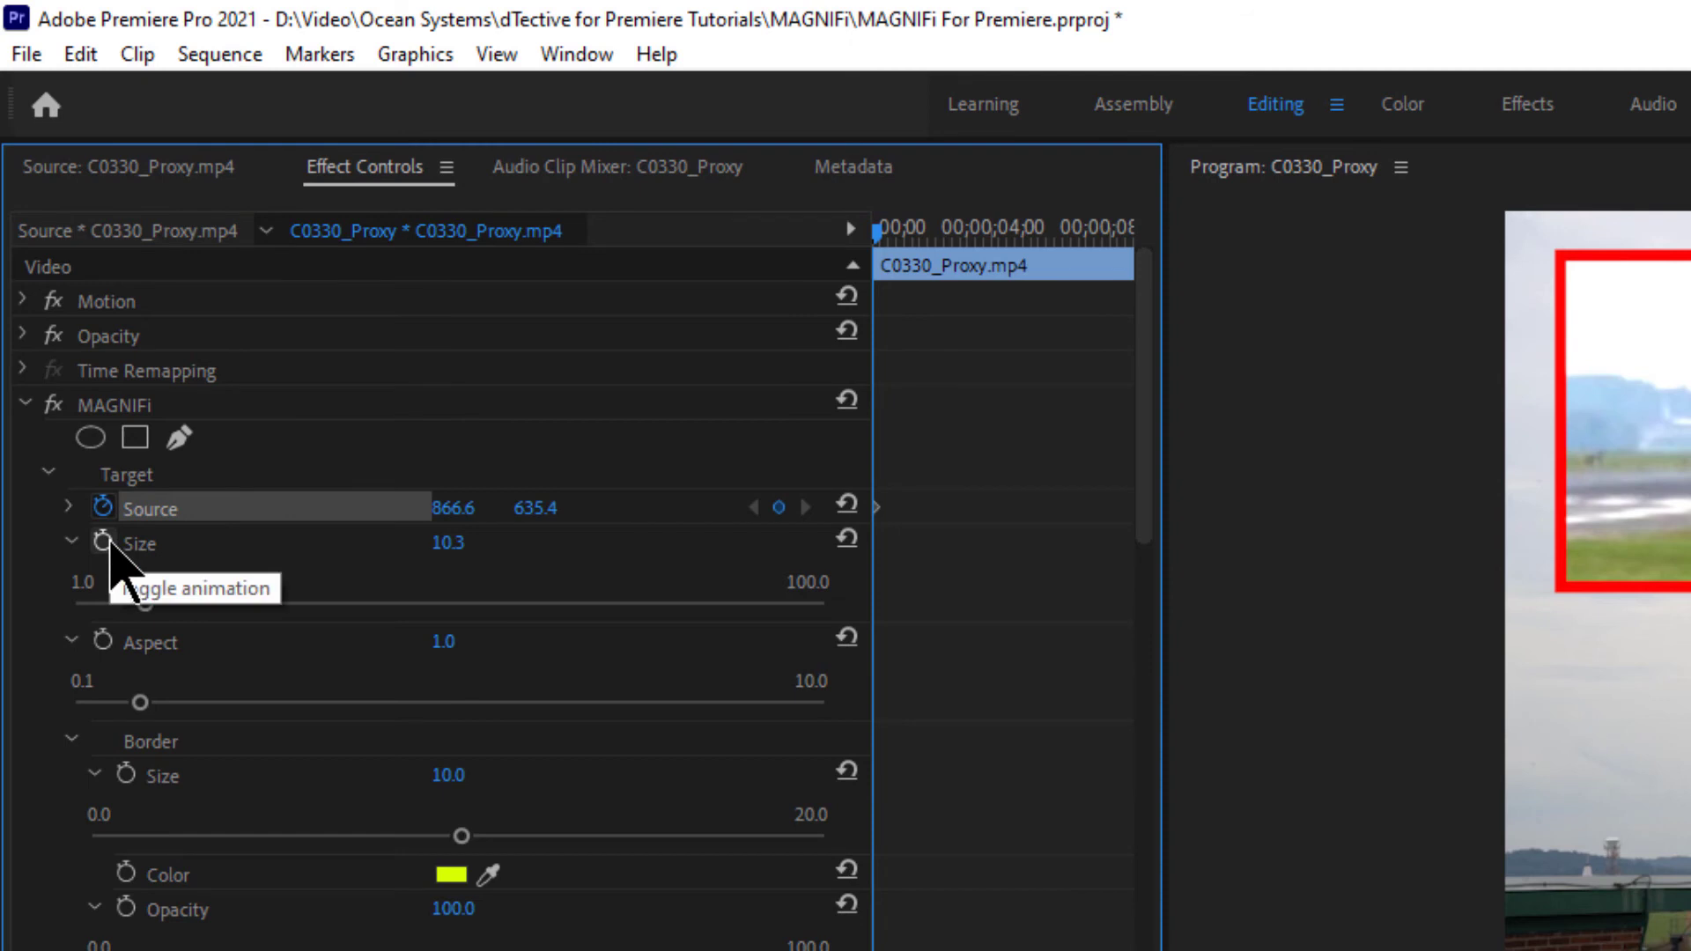
left_click(107, 543)
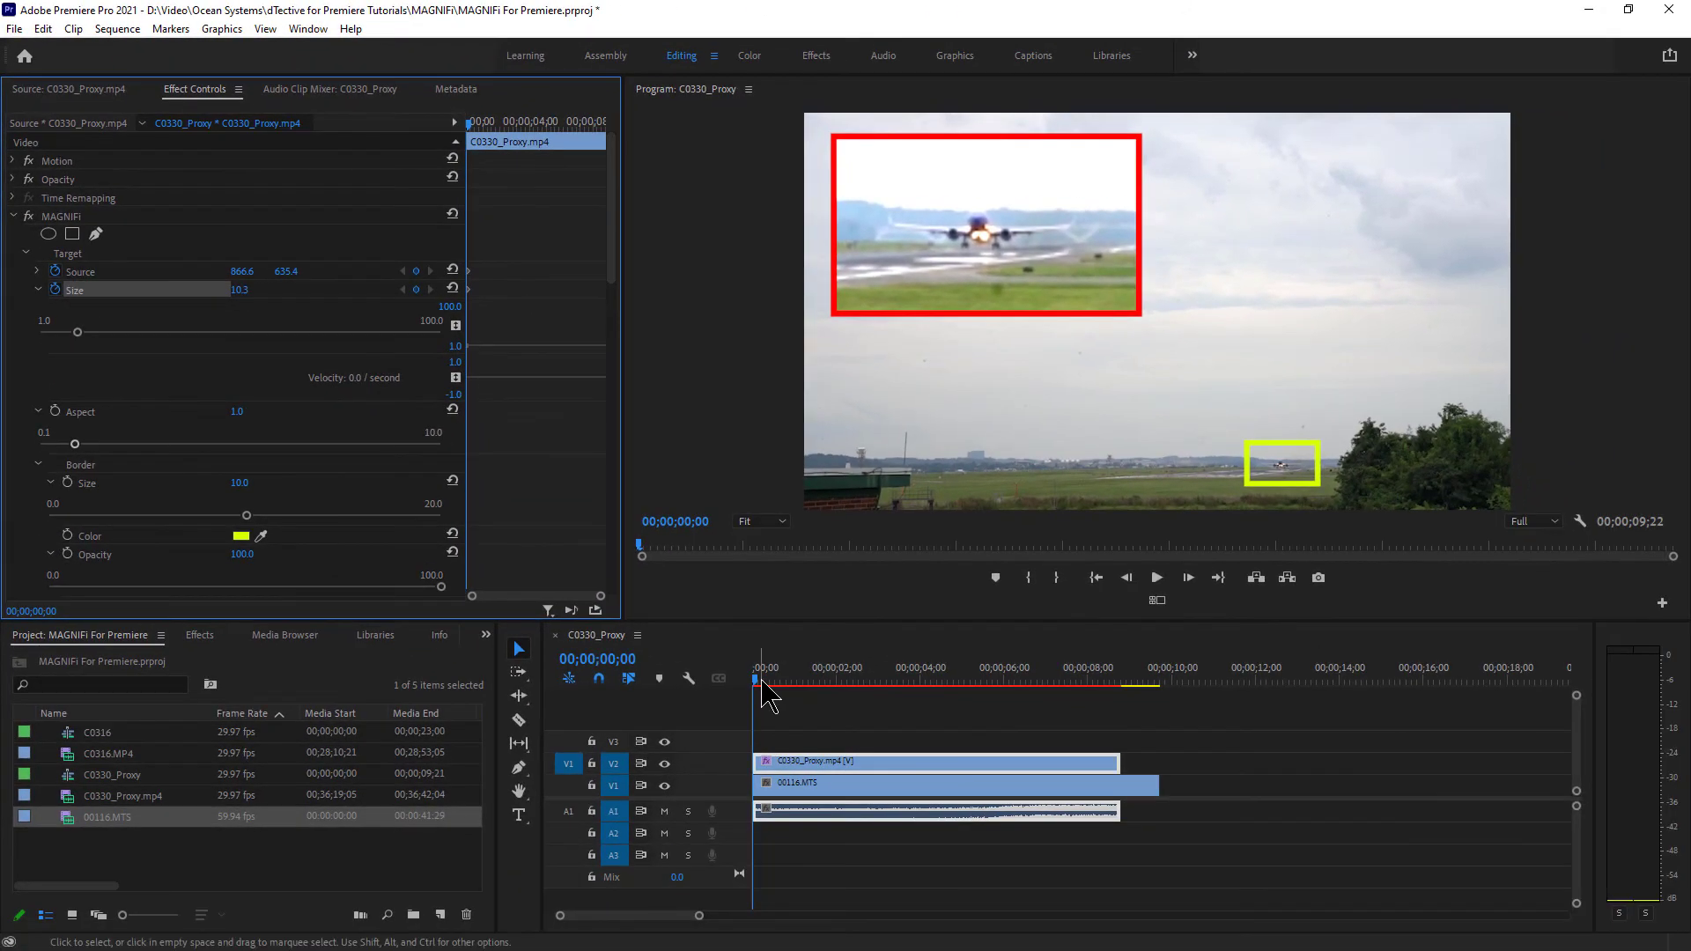
- At 00;00;07;28, move the yellow target box onto the climbing plane and enlarge it slightly
left_click_drag(763, 680, 1087, 680)
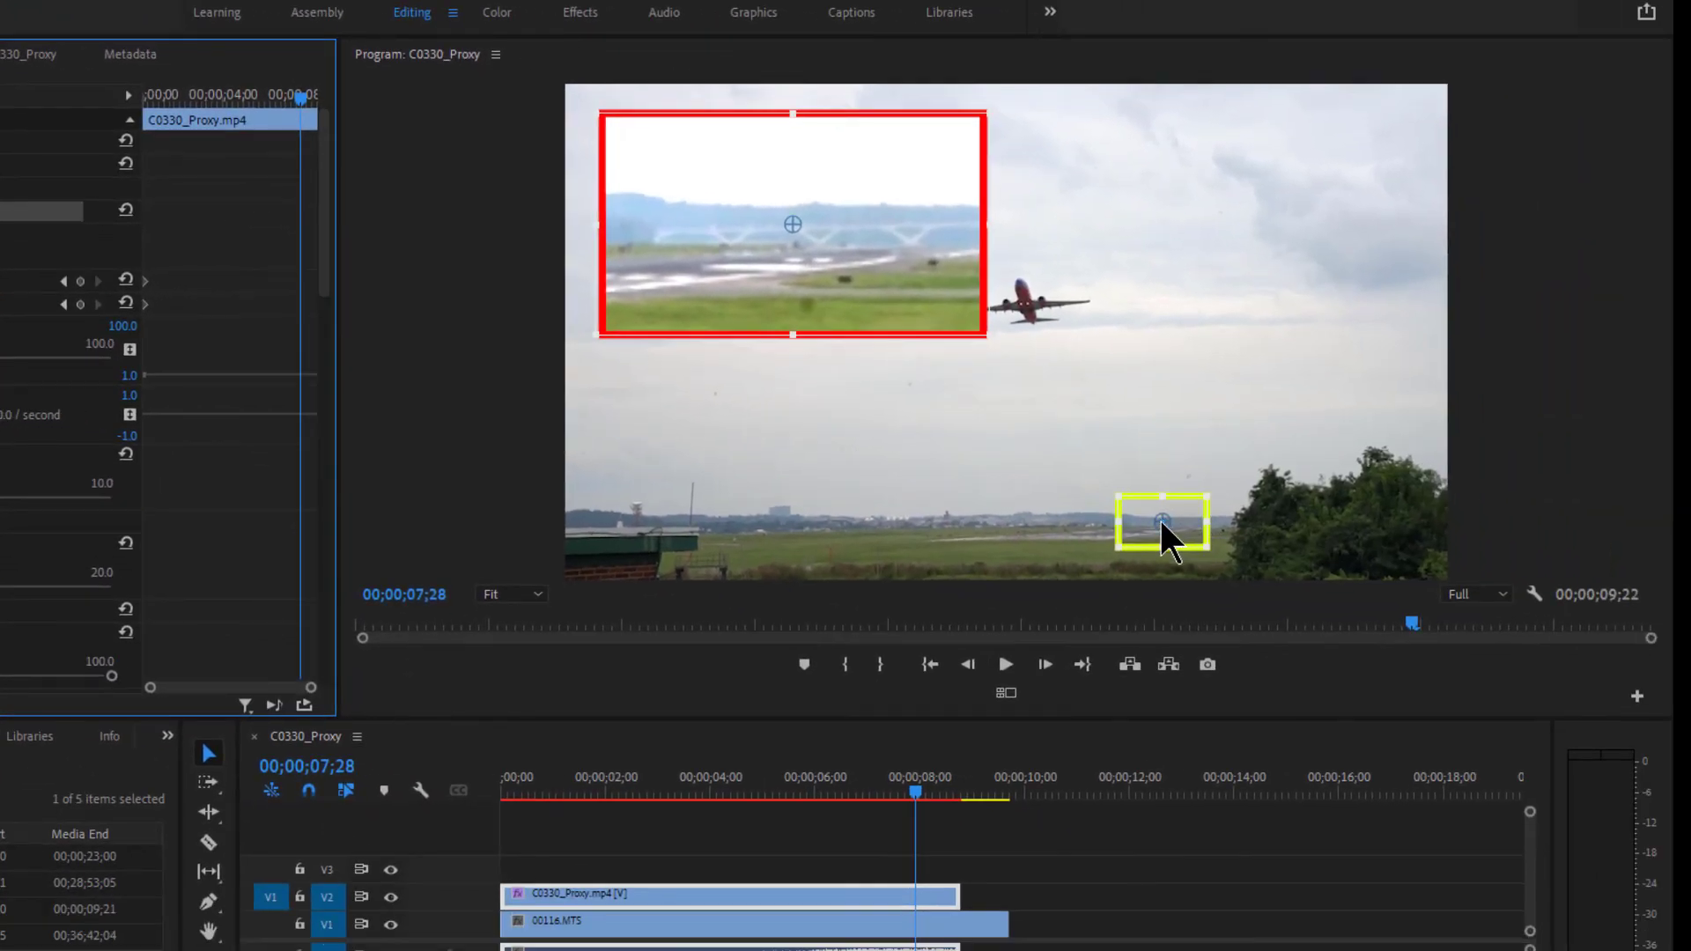
left_click_drag(1159, 517, 1129, 470)
left_click_drag(1077, 390, 1027, 295)
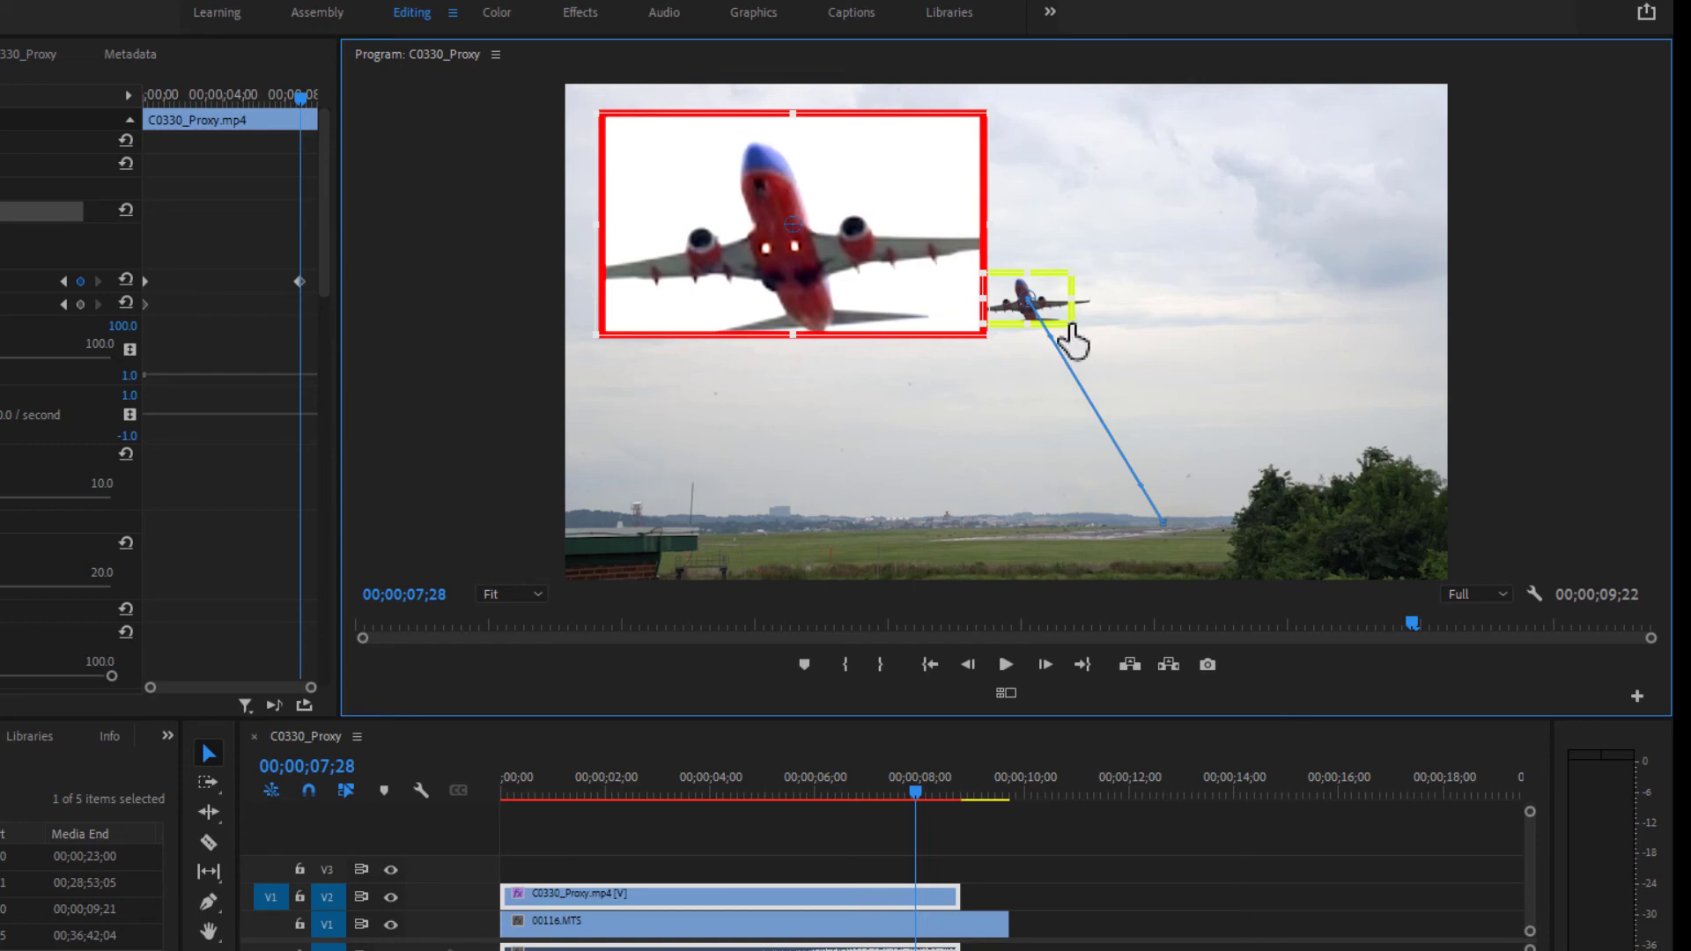
left_click_drag(1073, 326, 1103, 351)
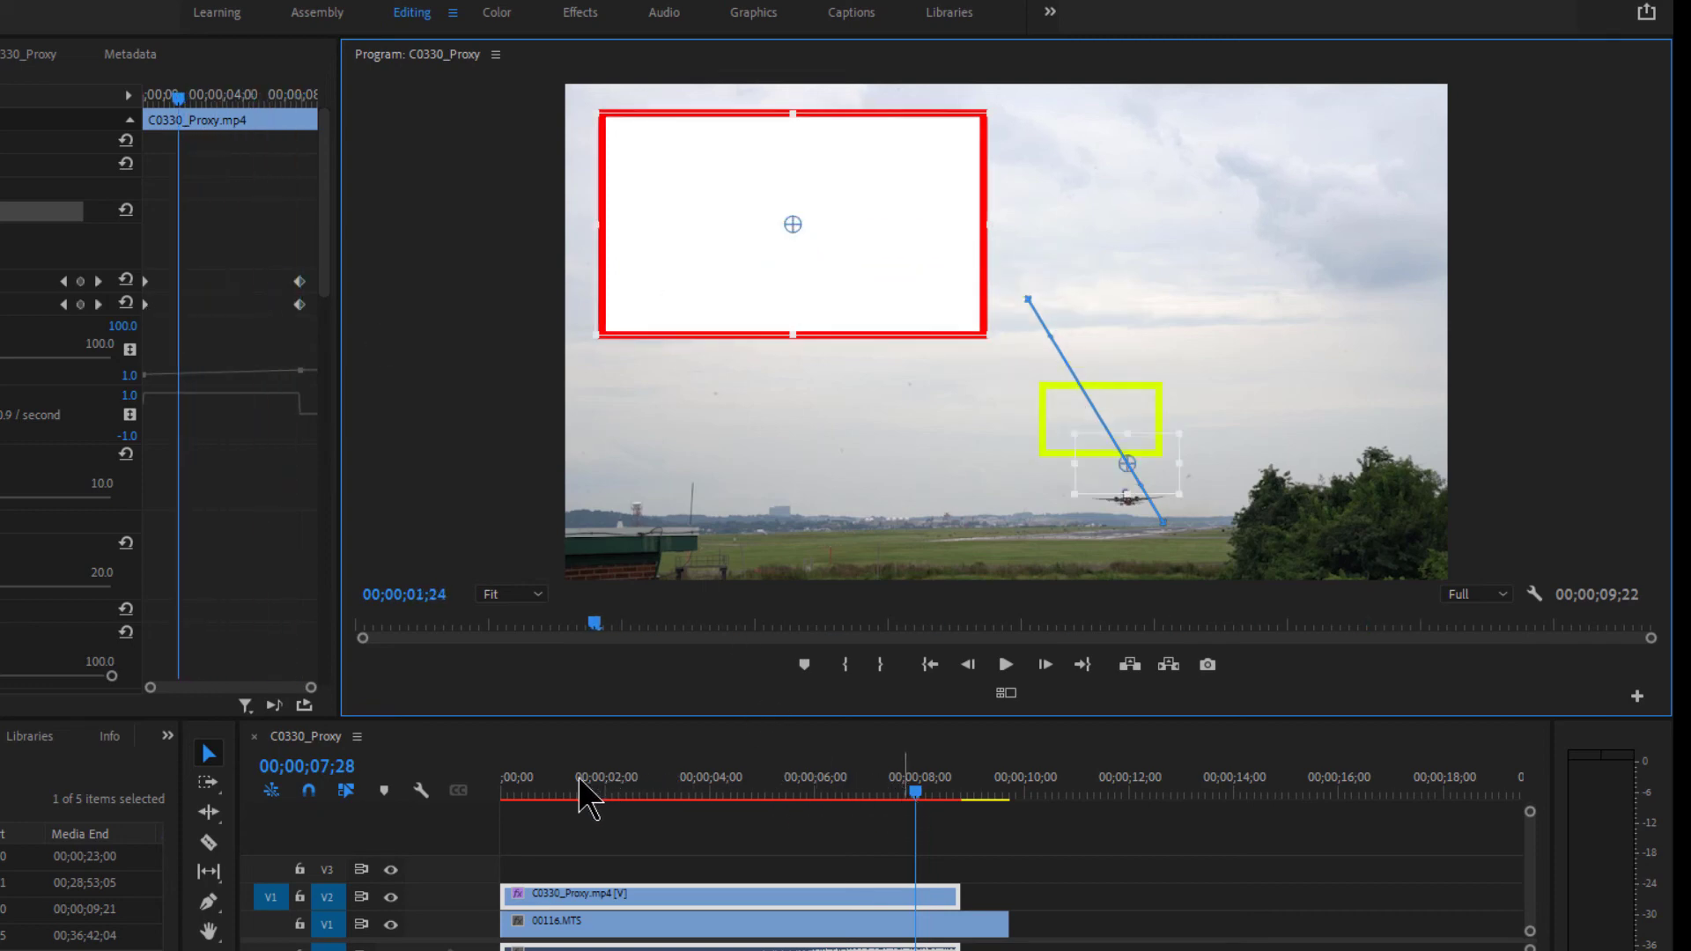
- Keyframe the target box over the plane at about one and two seconds into the clip
left_click_drag(509, 784, 475, 786)
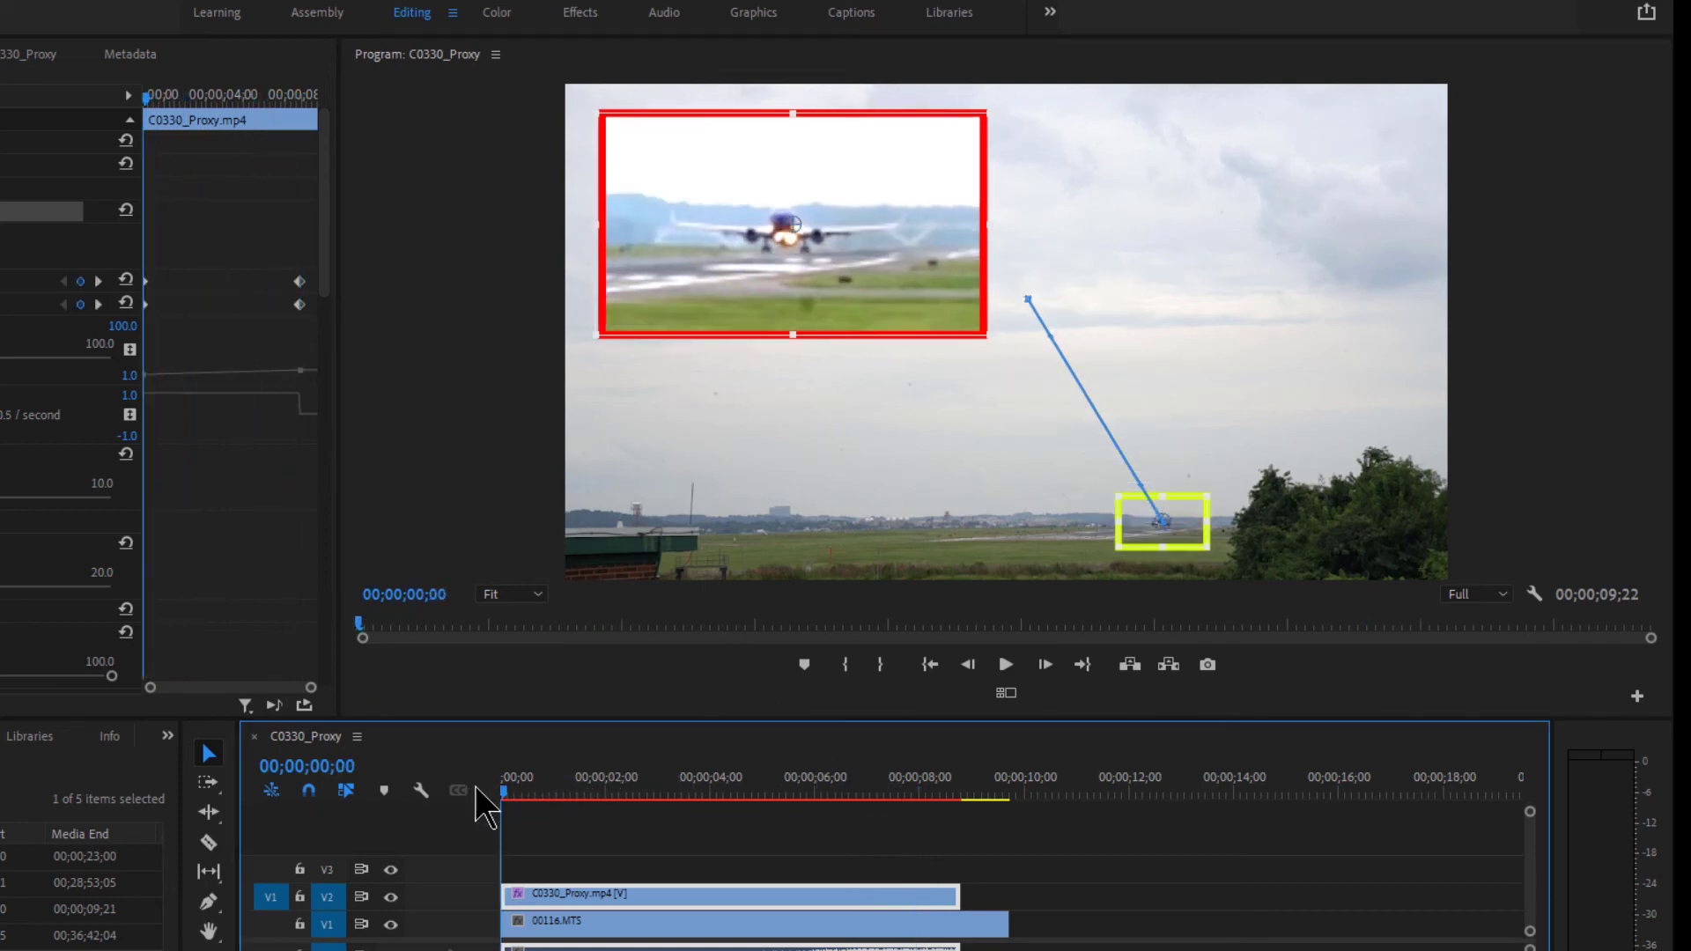
left_click(648, 789)
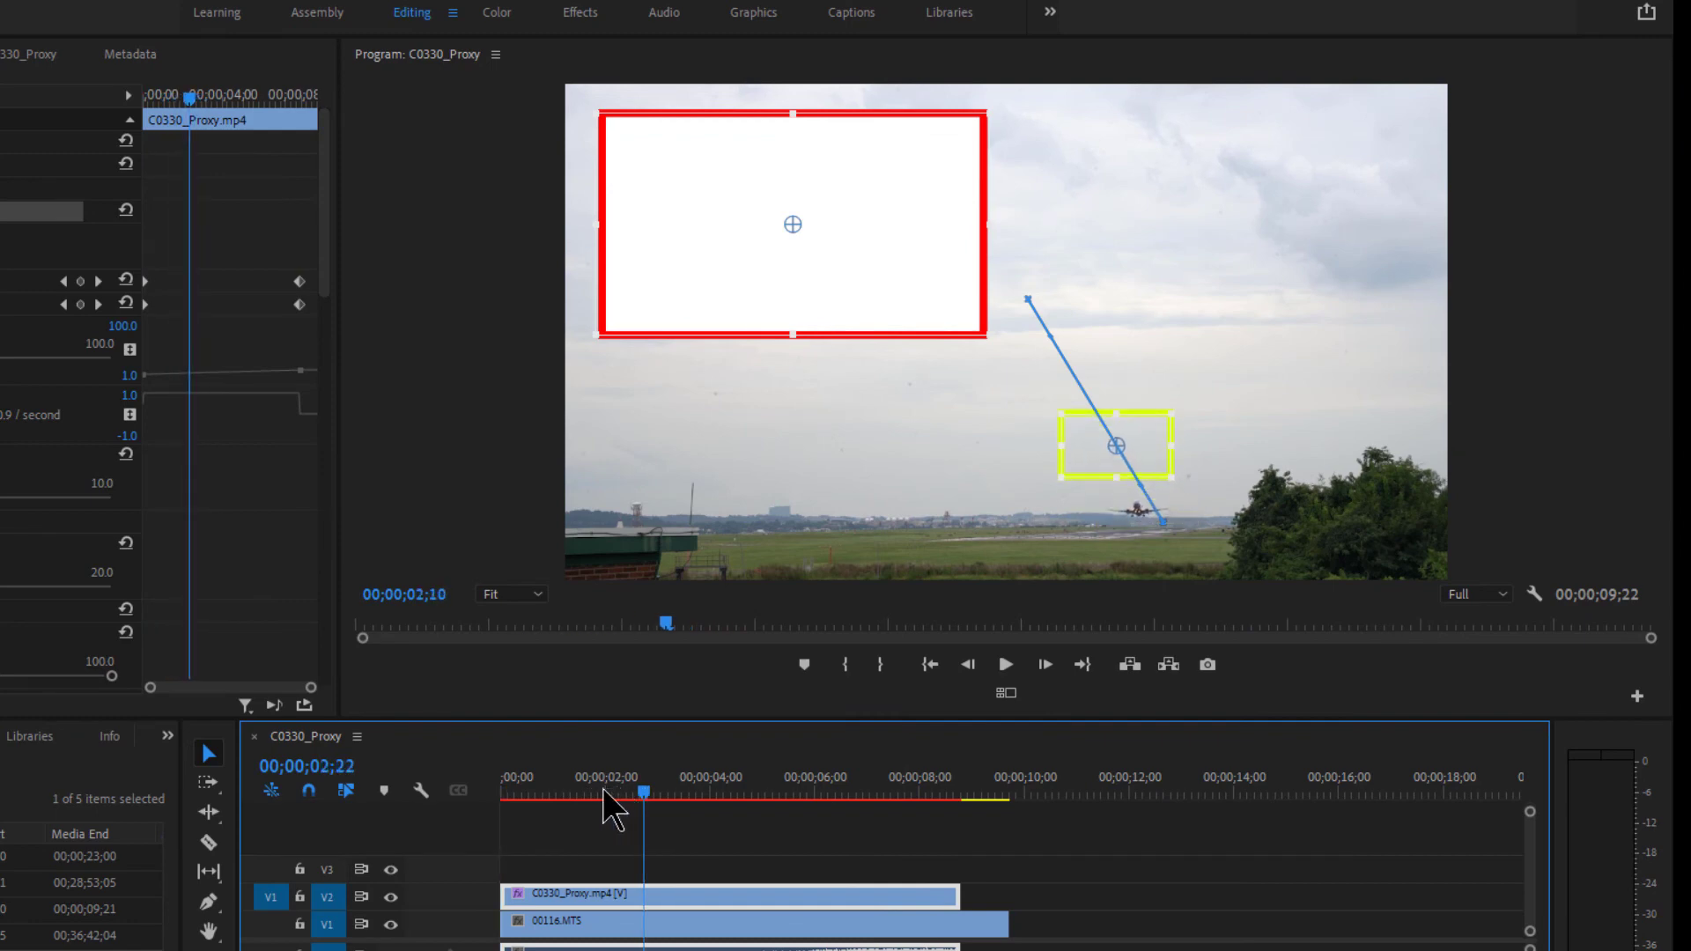
mouse_move(573, 790)
left_mouse_down()
mouse_move(510, 791)
mouse_move(568, 794)
left_mouse_up()
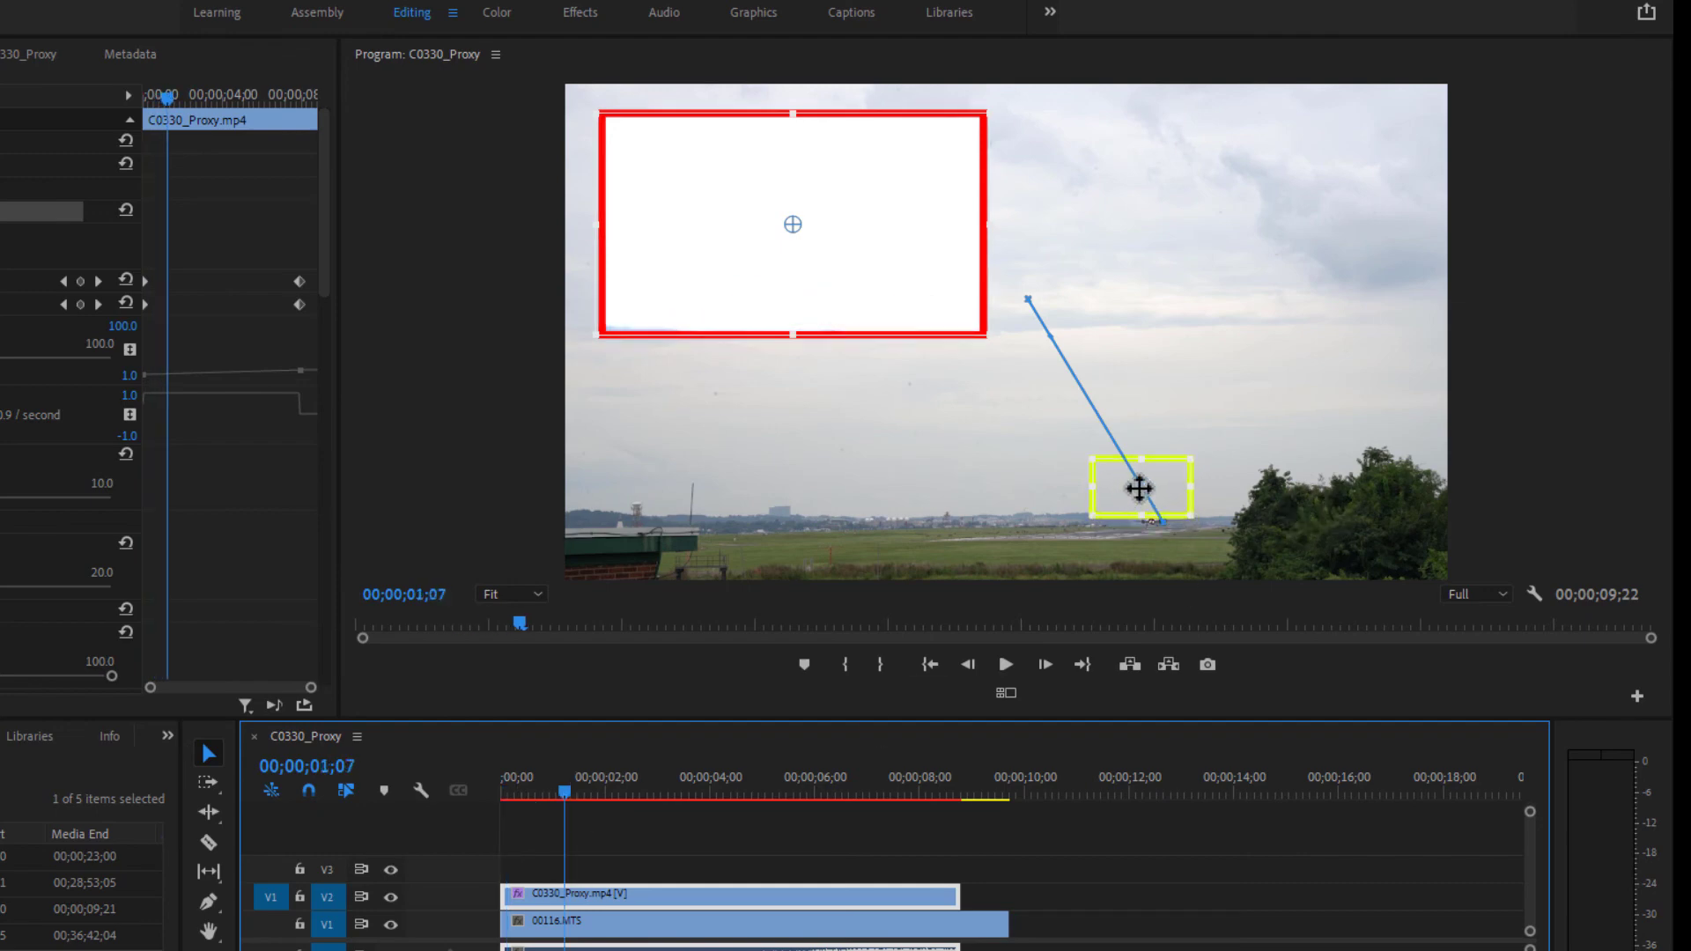
left_click_drag(1142, 488, 1151, 511)
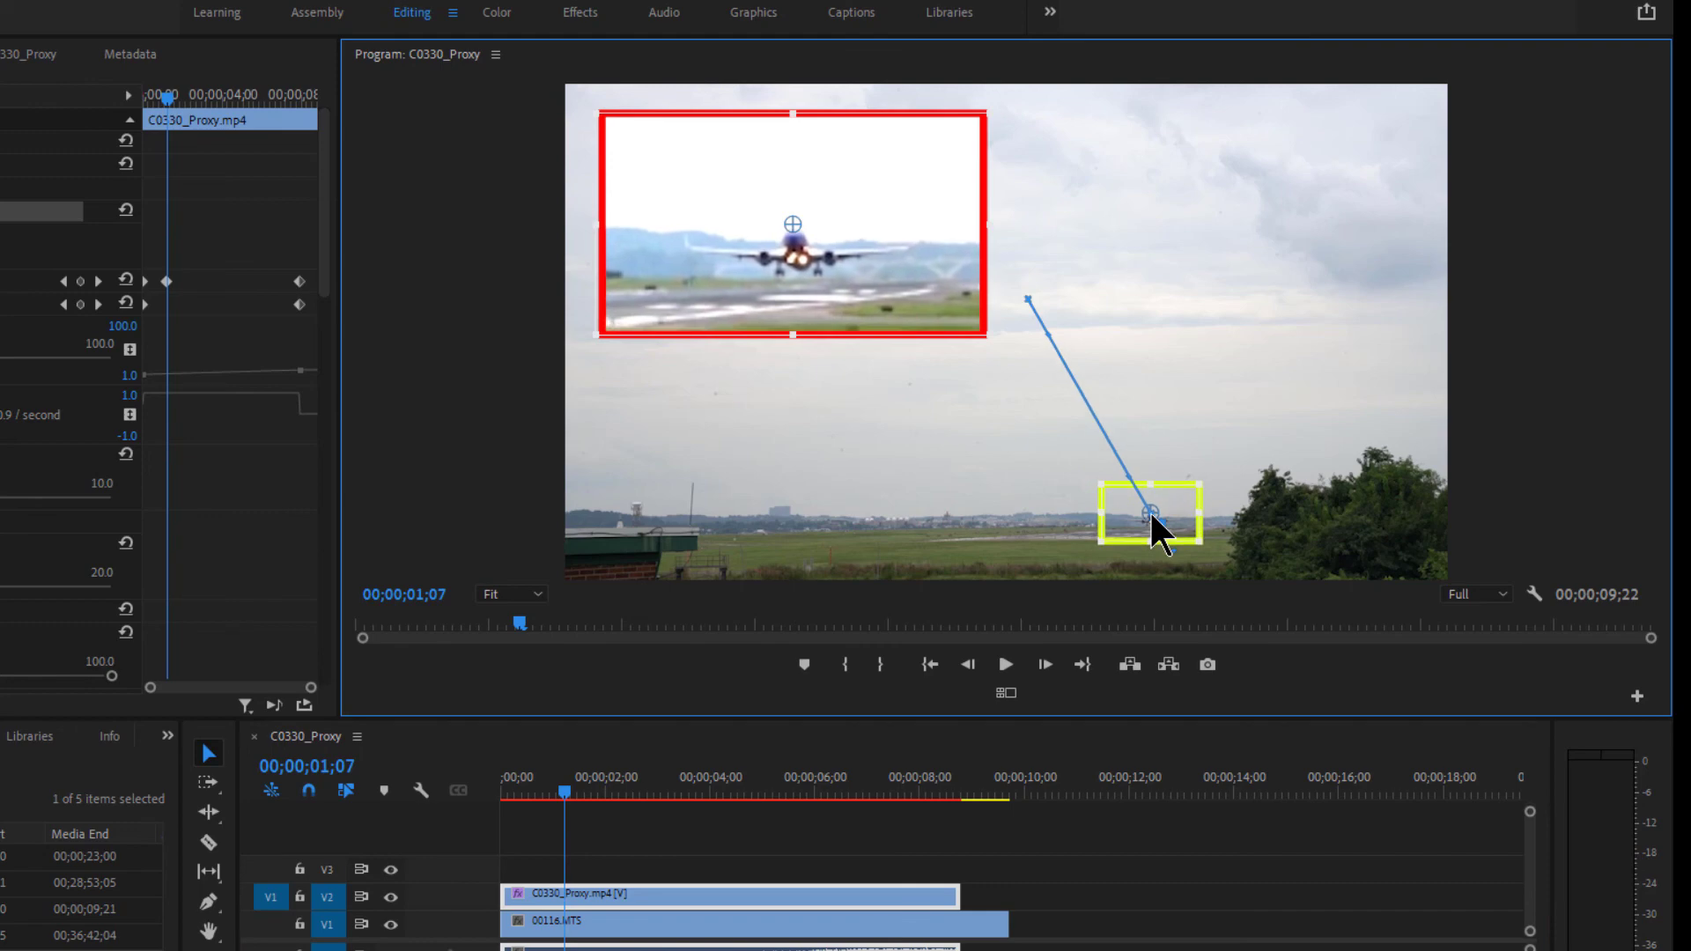
left_click_drag(583, 787, 641, 796)
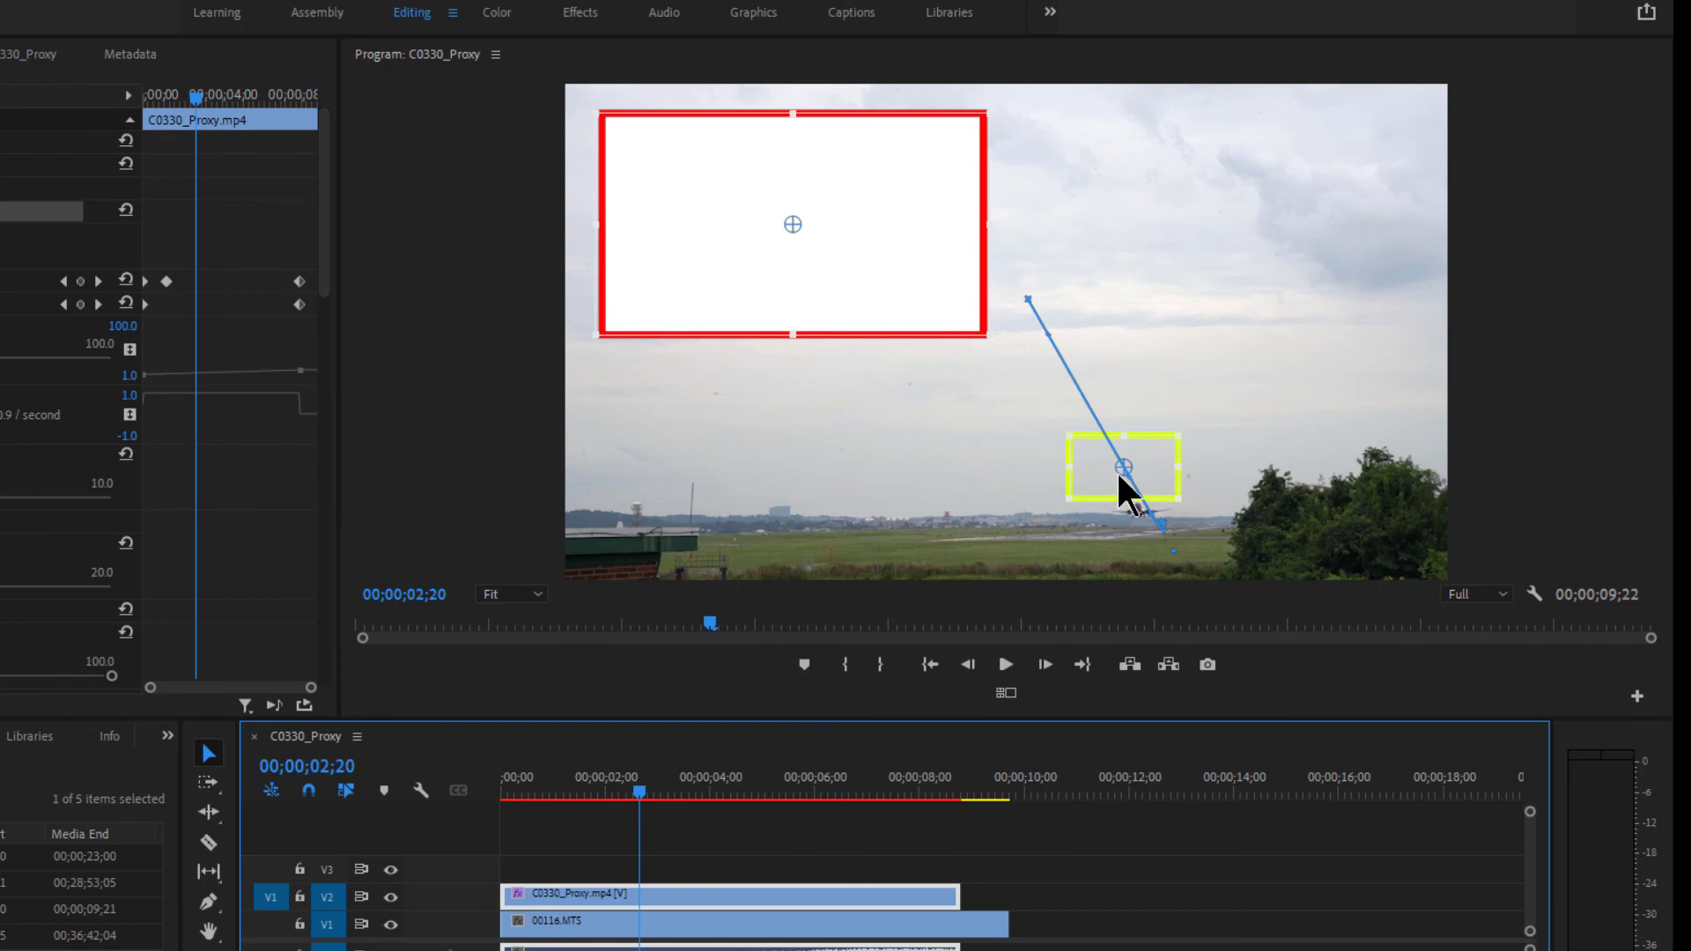
left_click_drag(1118, 475, 1140, 506)
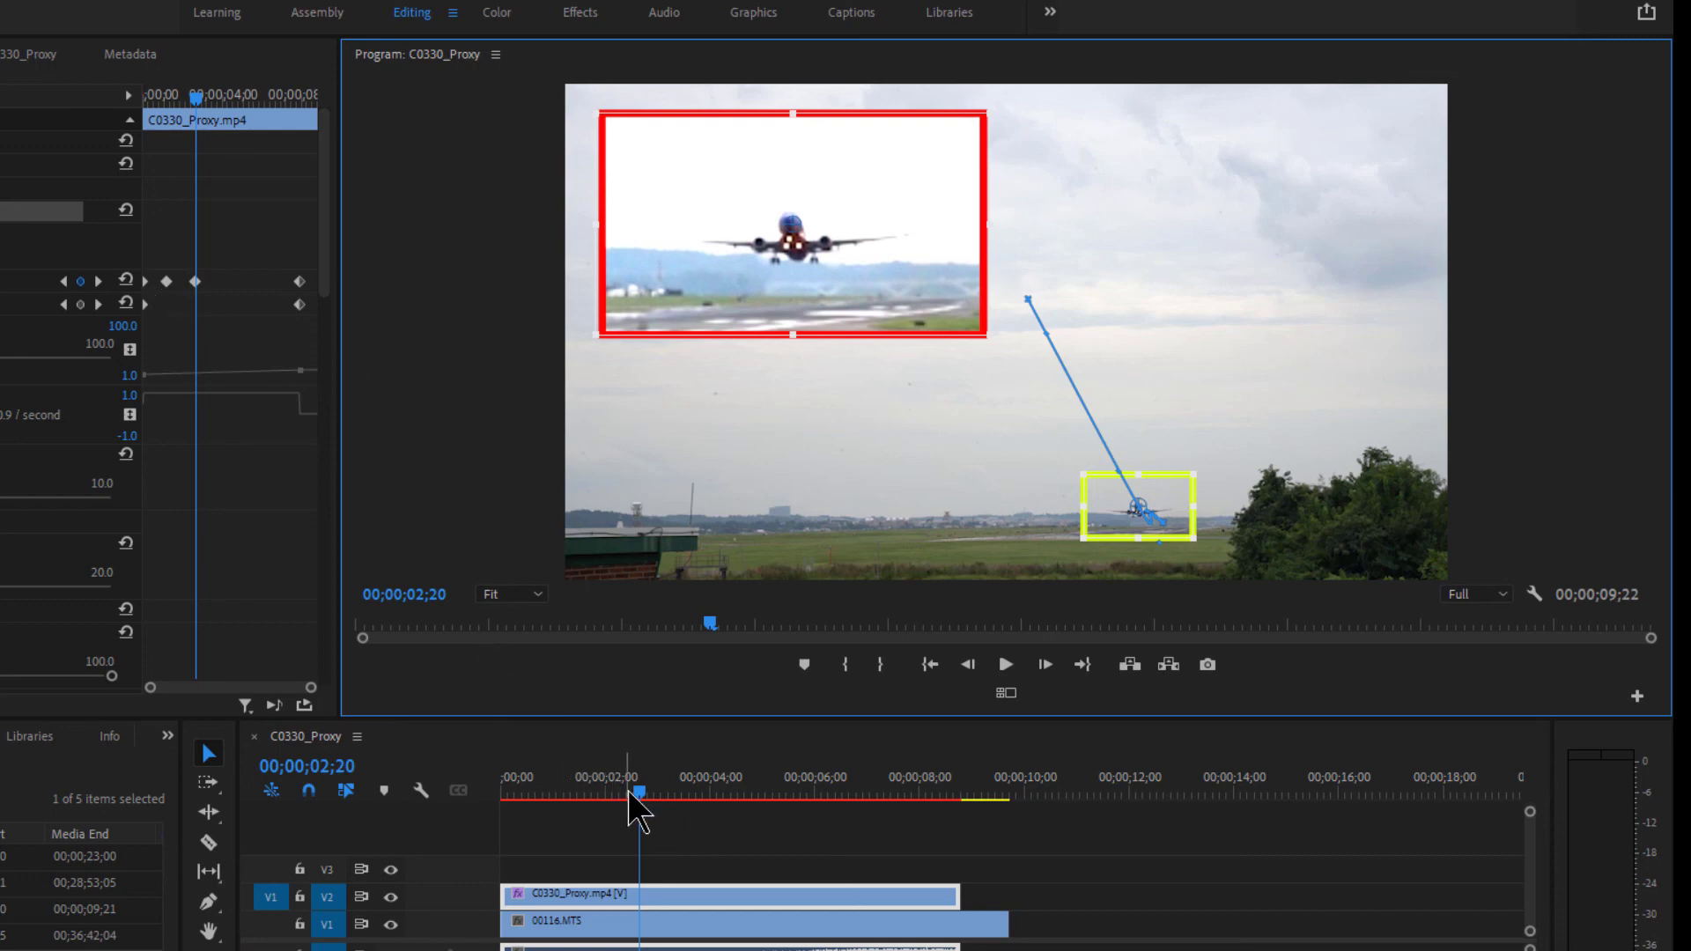
- Recenter the target box on the climbing plane at about four, six and seven seconds
left_click_drag(627, 790, 716, 787)
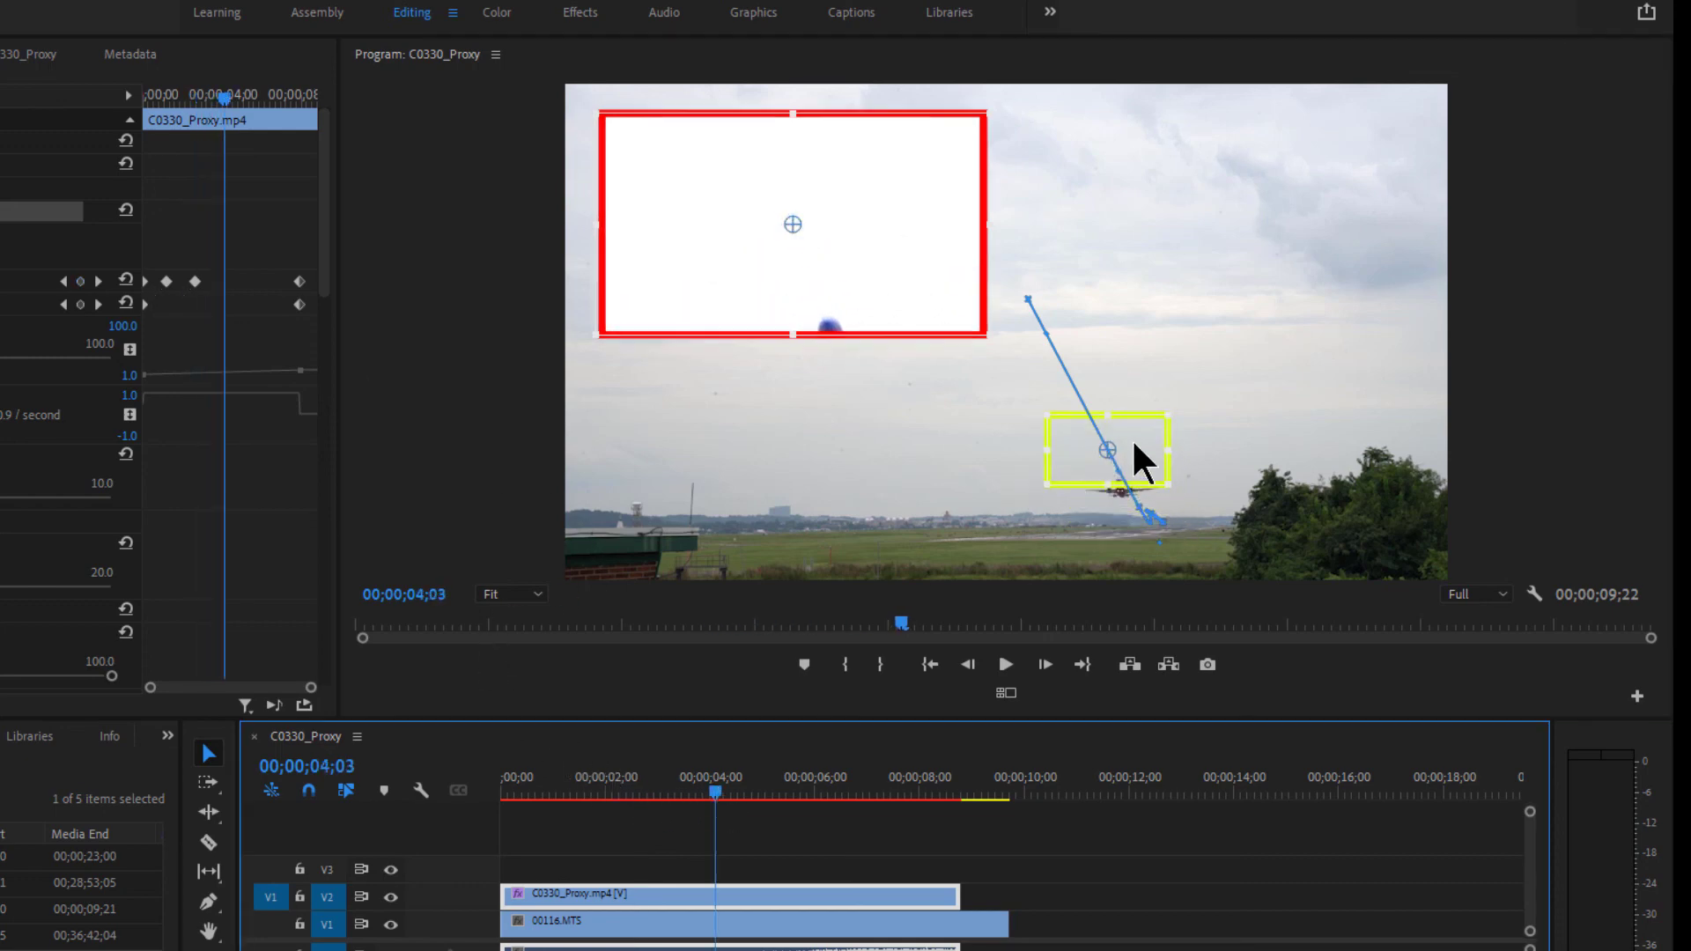
left_click_drag(1100, 447, 1118, 477)
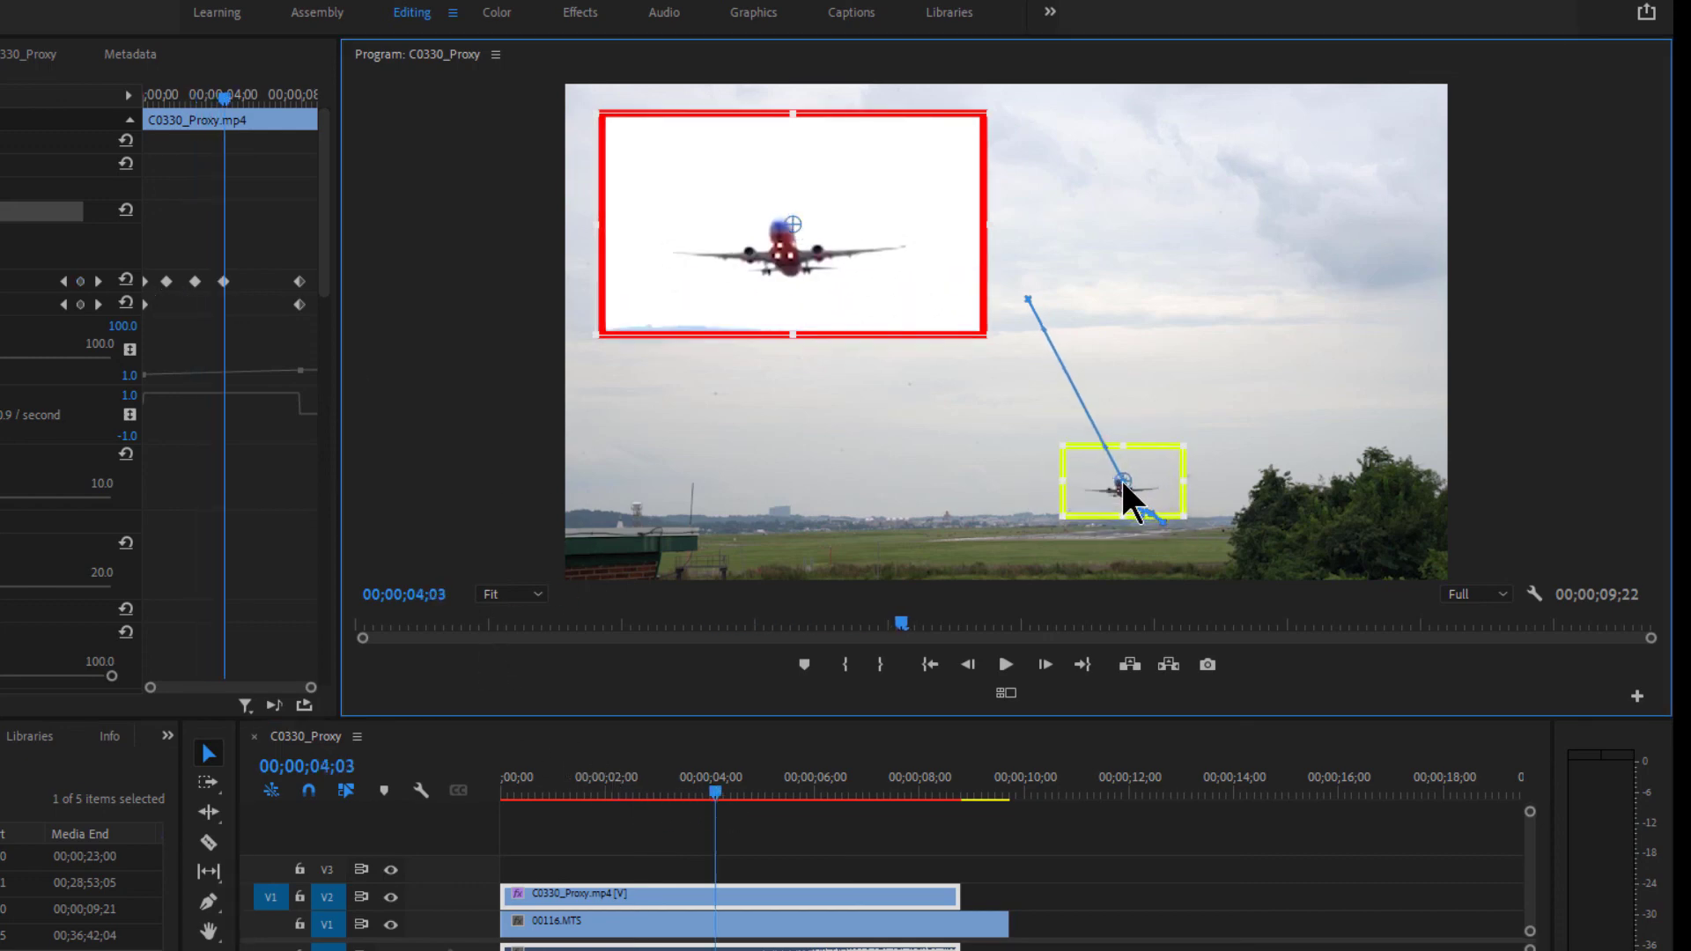
left_click_drag(736, 790, 803, 786)
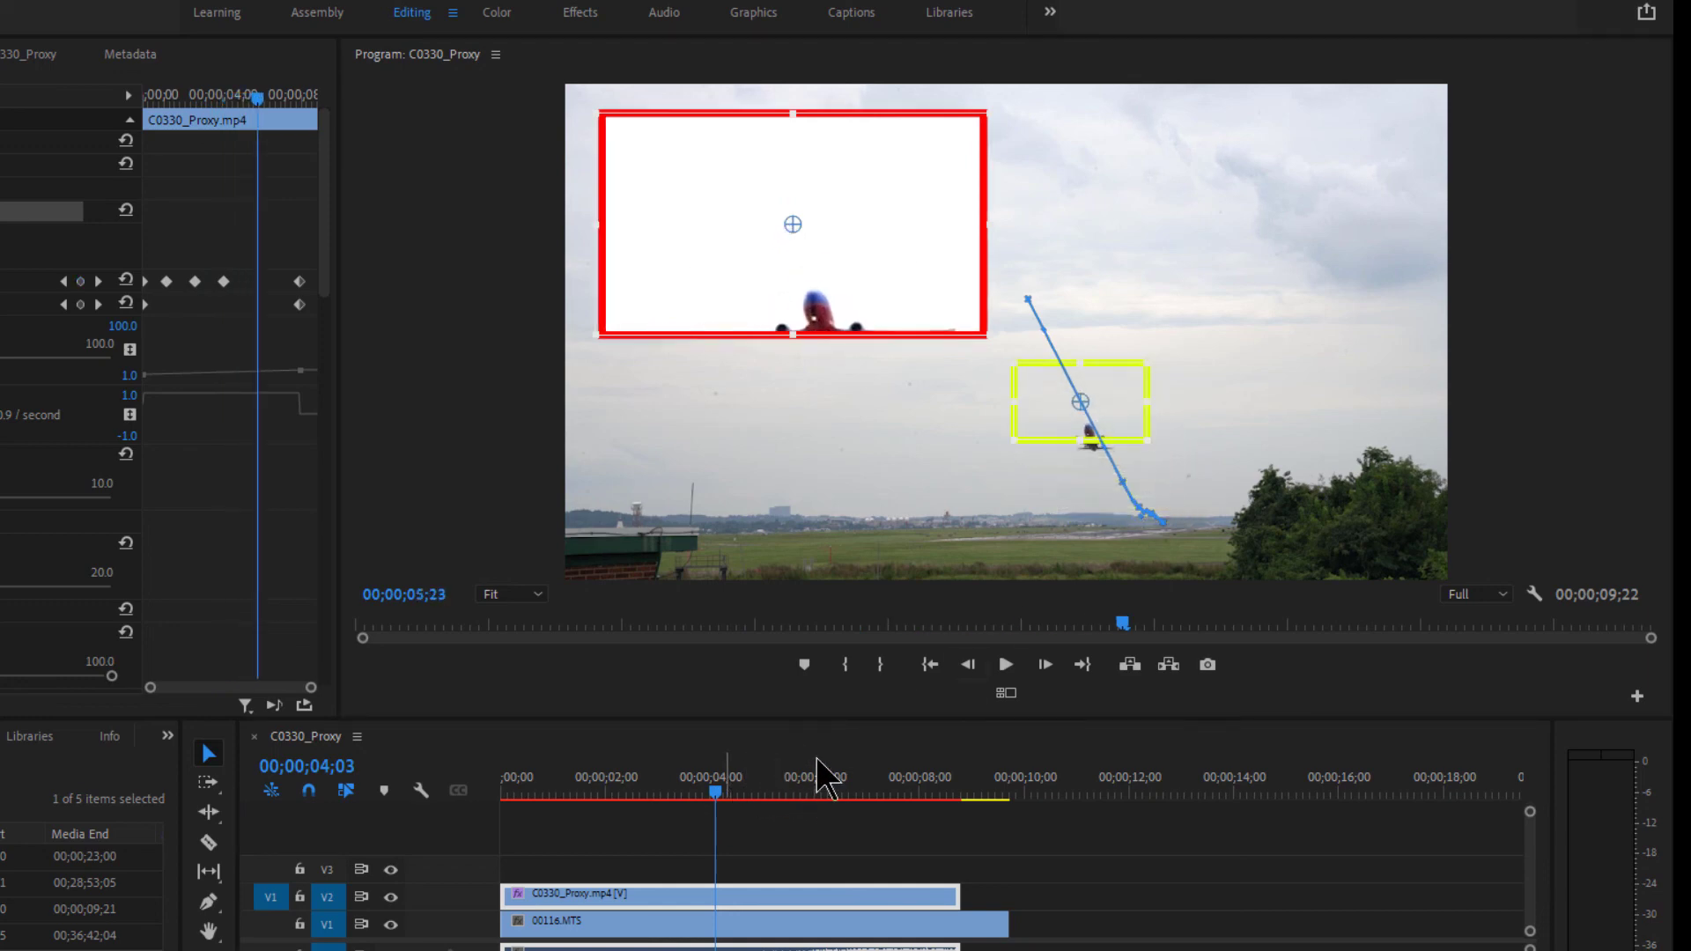
left_click_drag(1067, 402, 1096, 436)
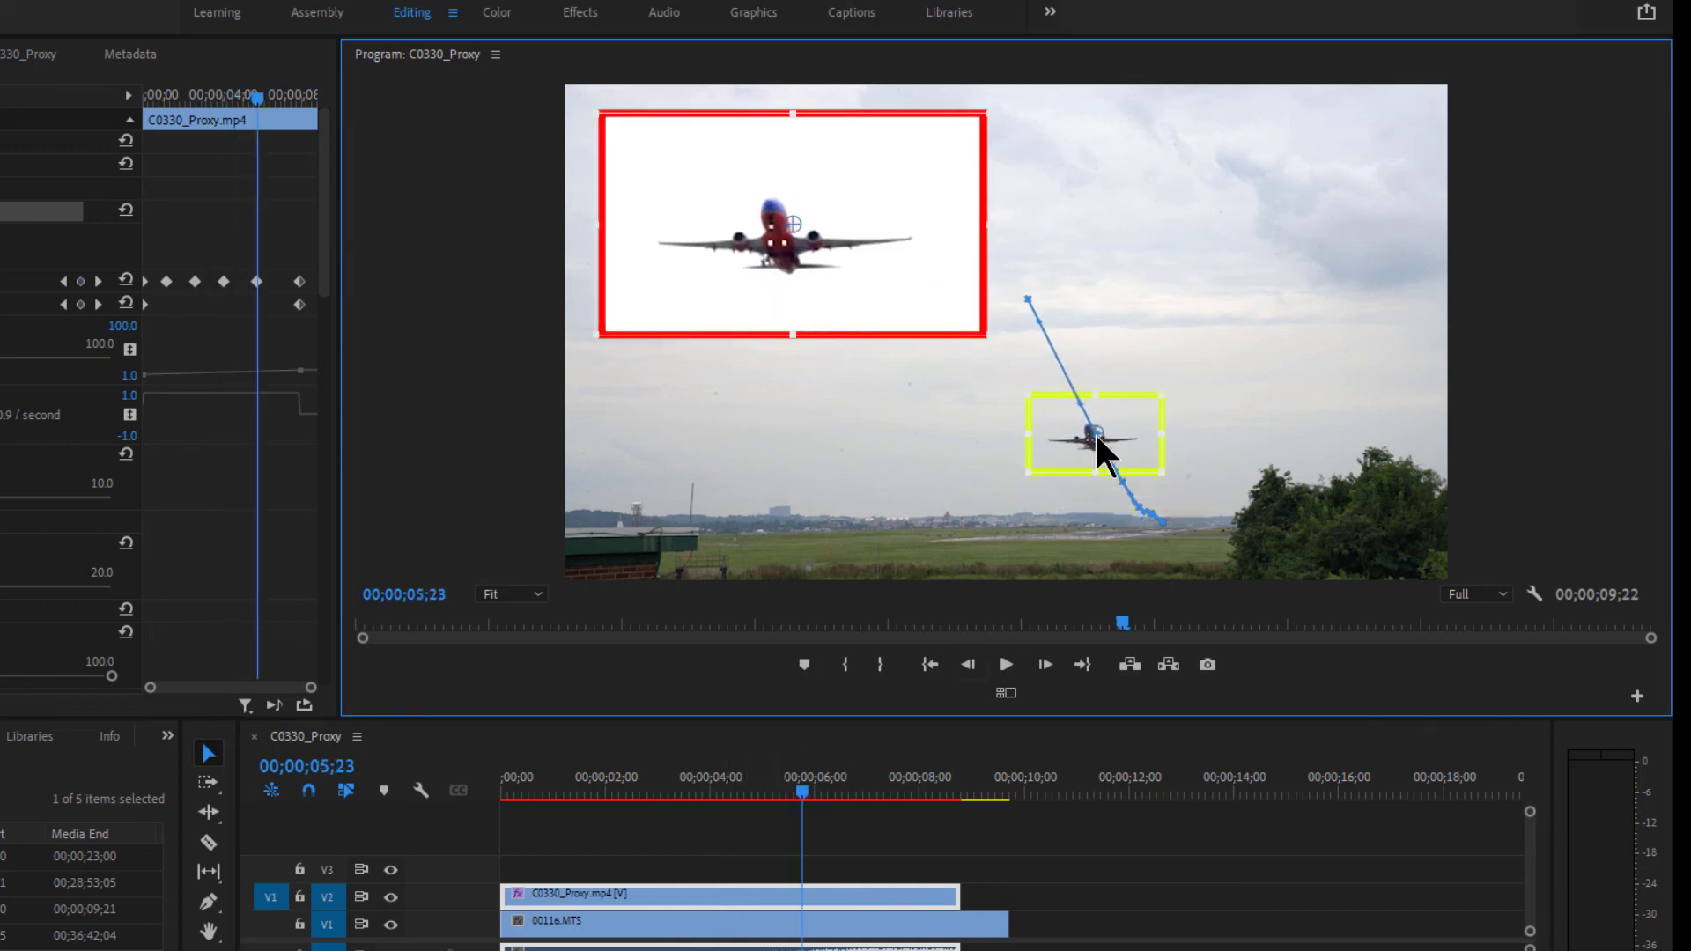
left_click(870, 782)
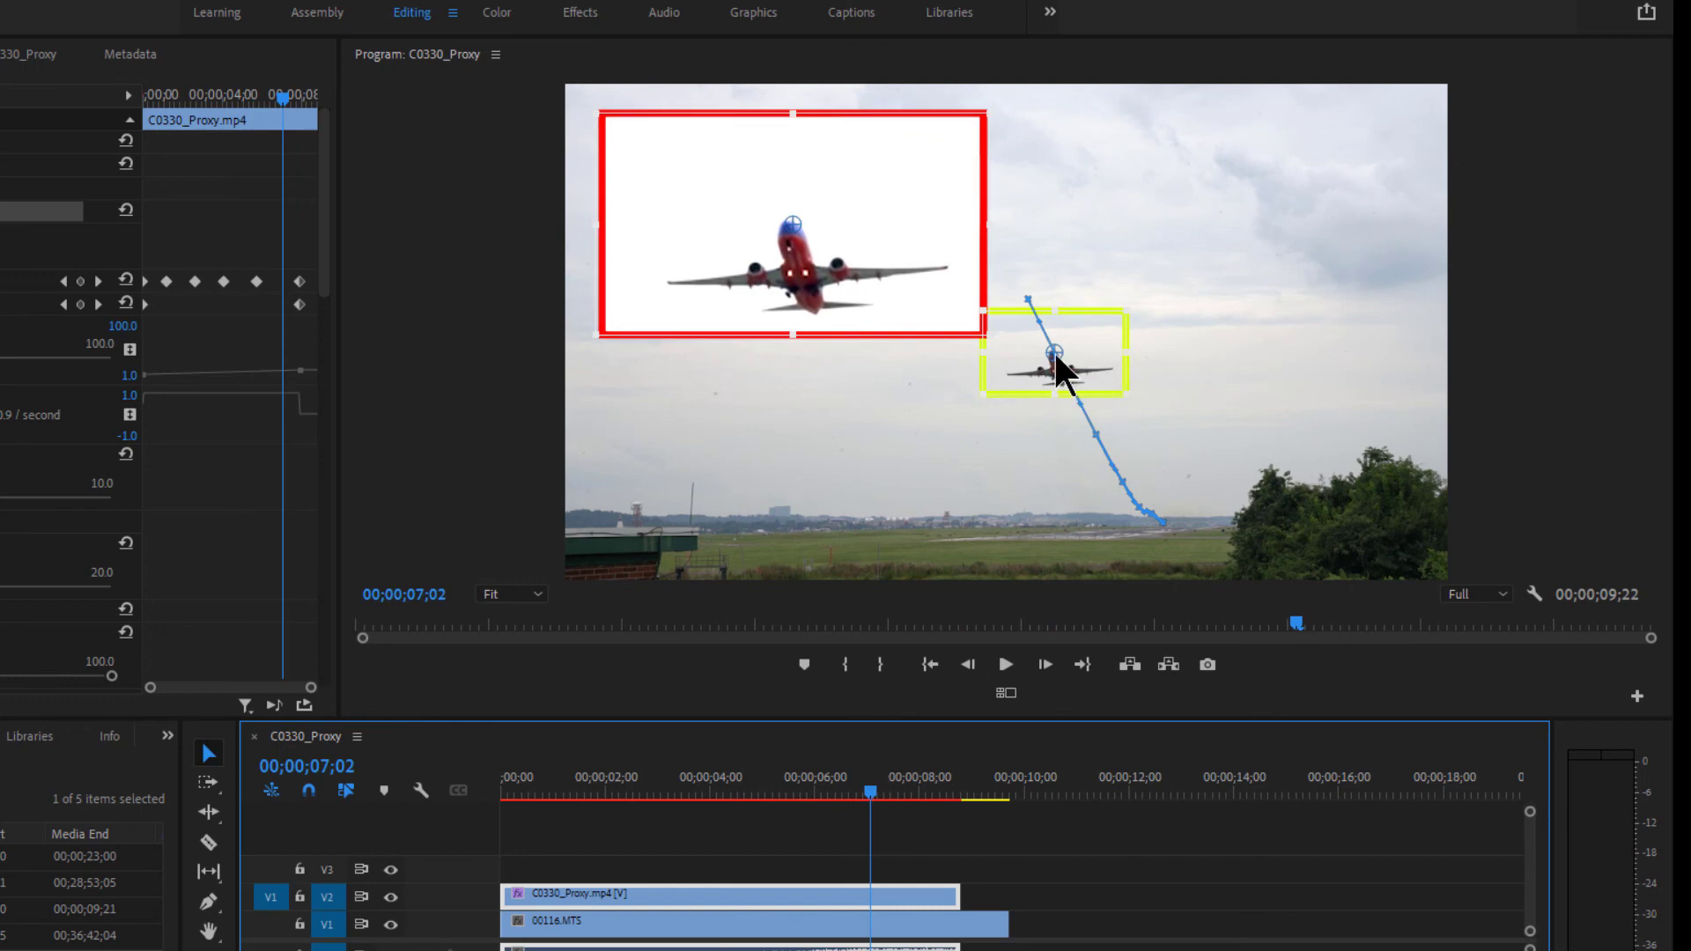
left_click_drag(1054, 351, 1060, 371)
left_click_drag(873, 792, 458, 792)
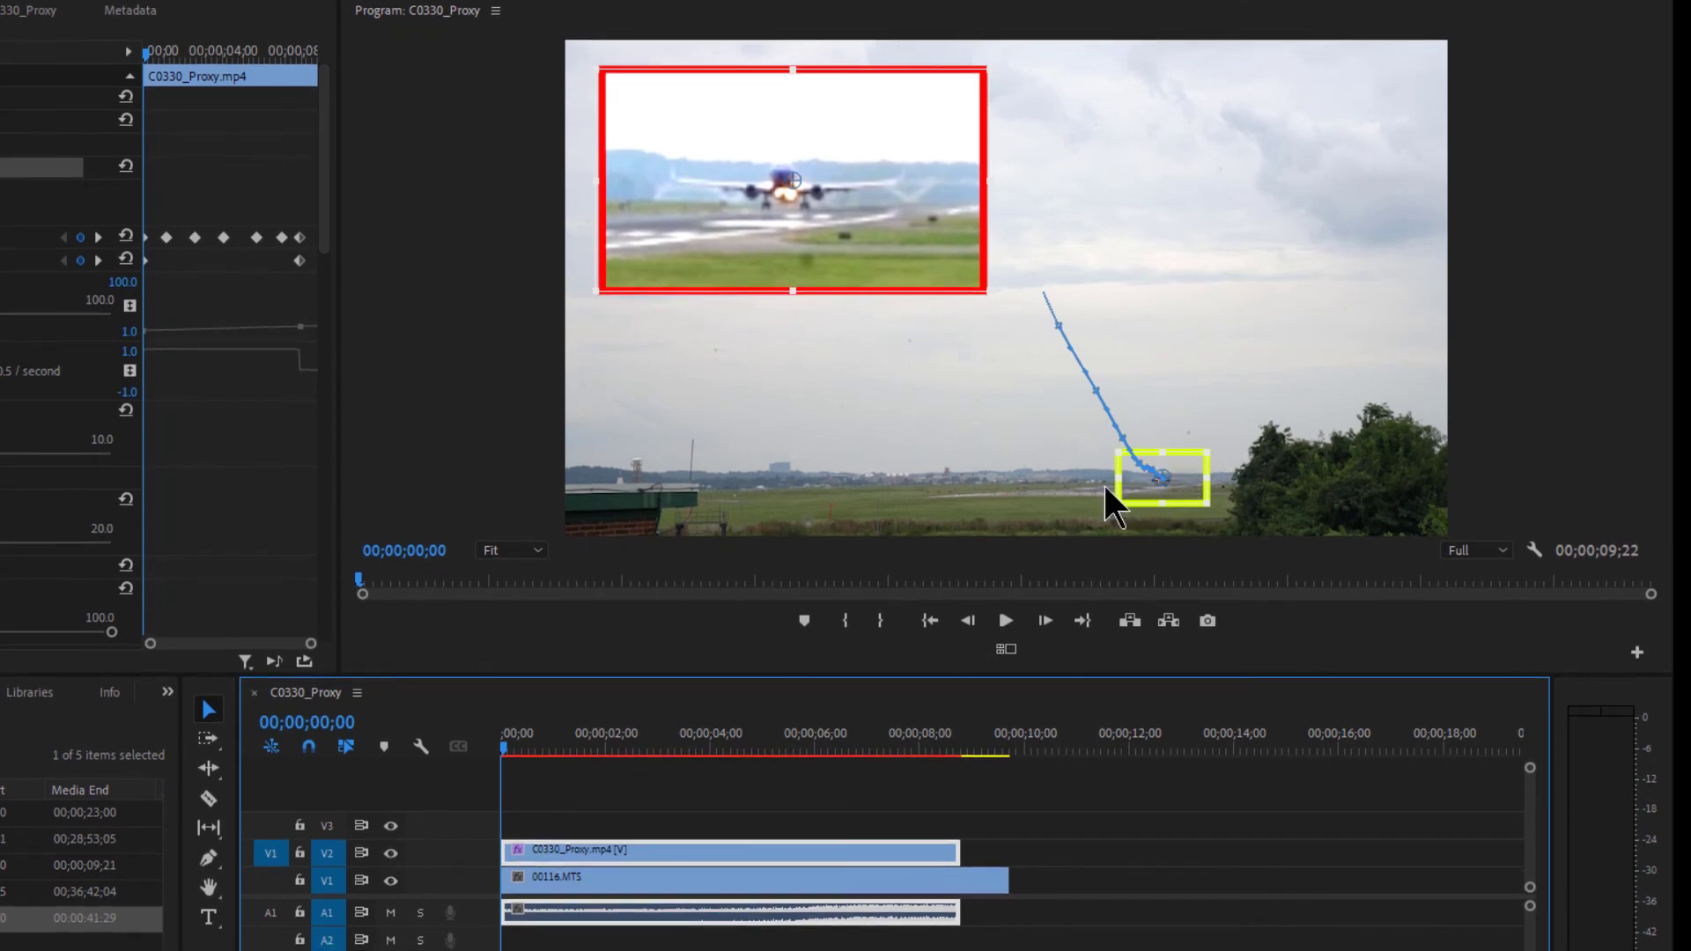
- Mute audio track A1 and play the sequence to check the inset follows the plane's climb
left_click(1012, 615)
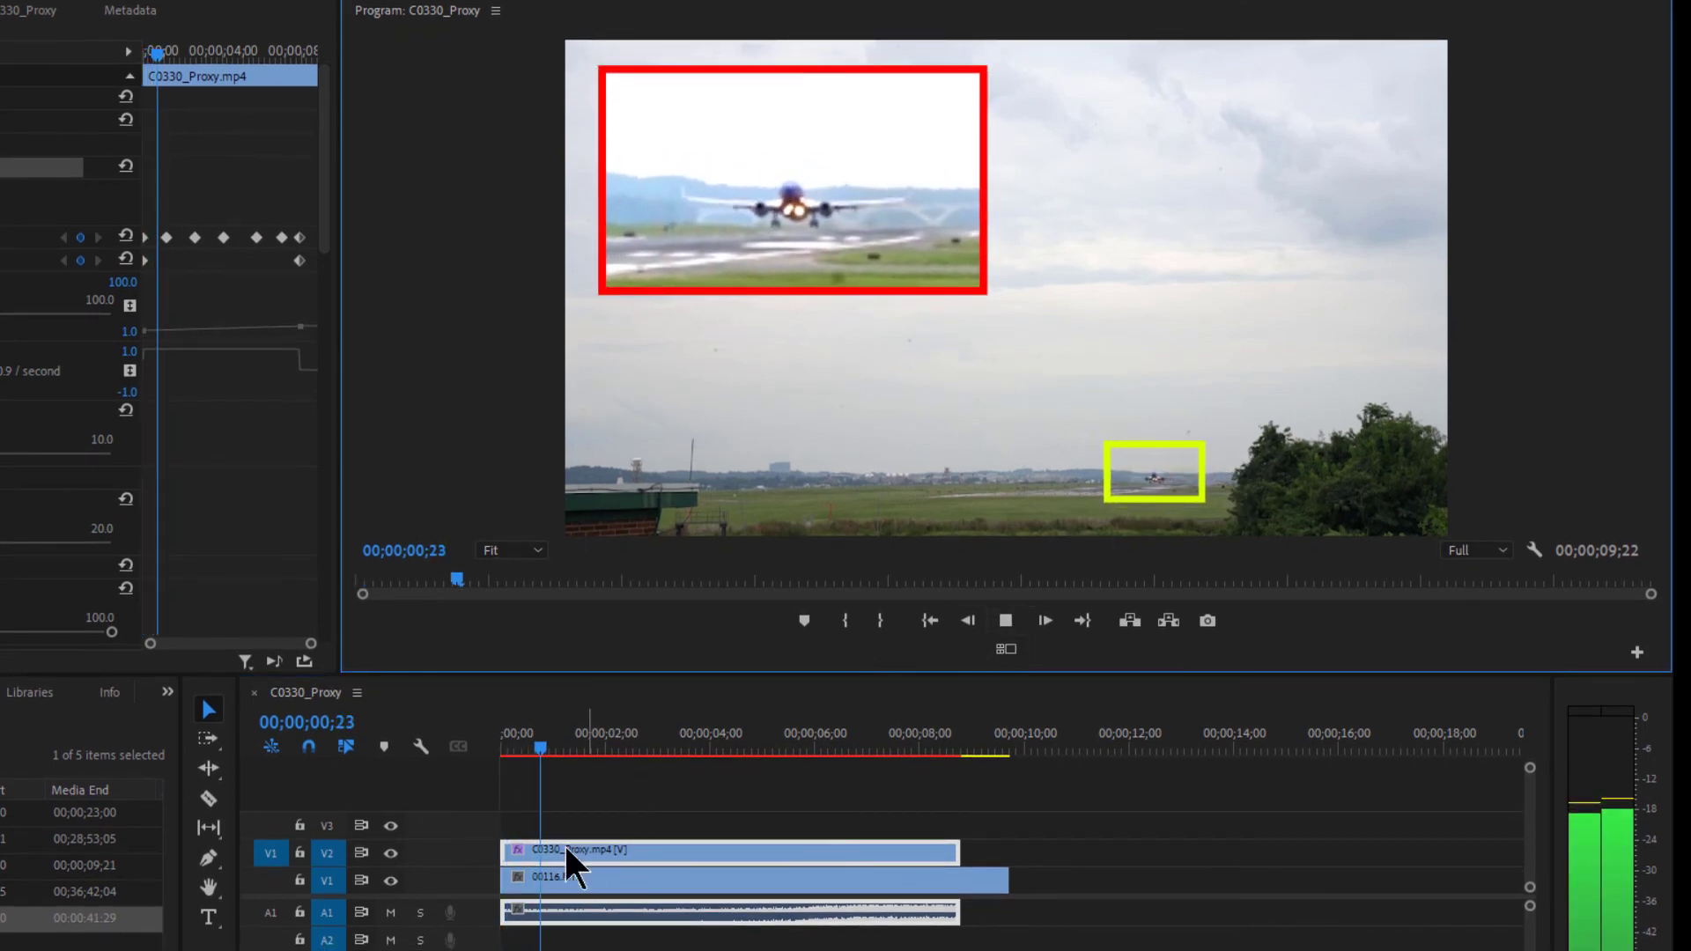
key("space")
left_click(396, 948)
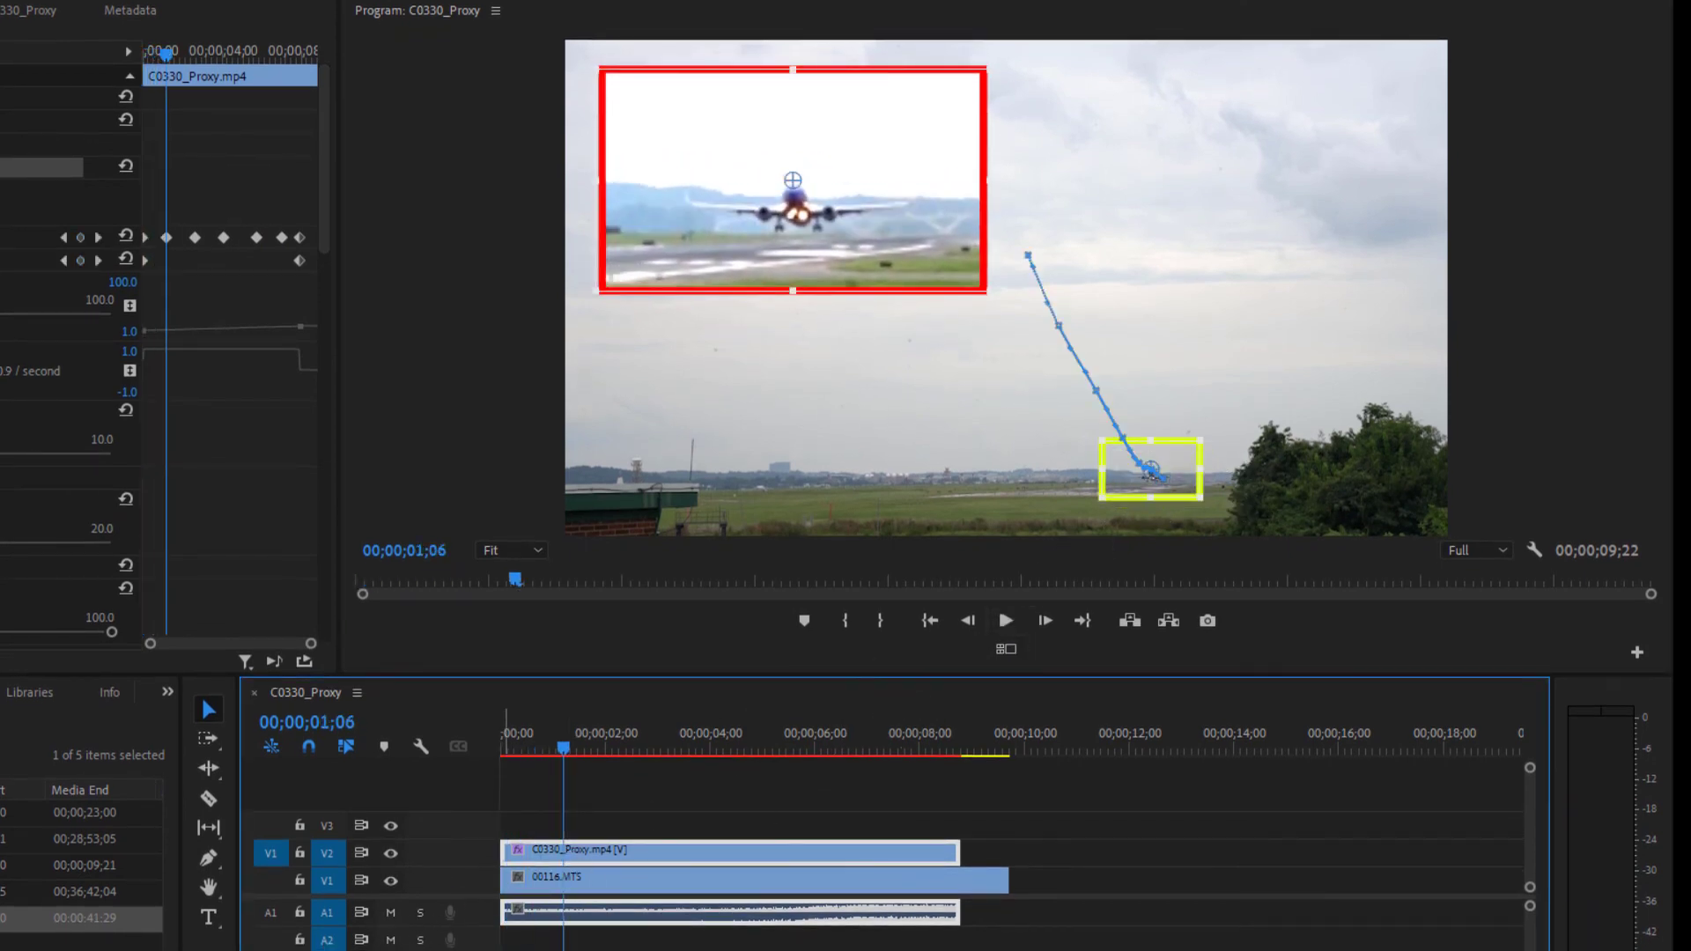
left_click(390, 916)
left_click(1007, 622)
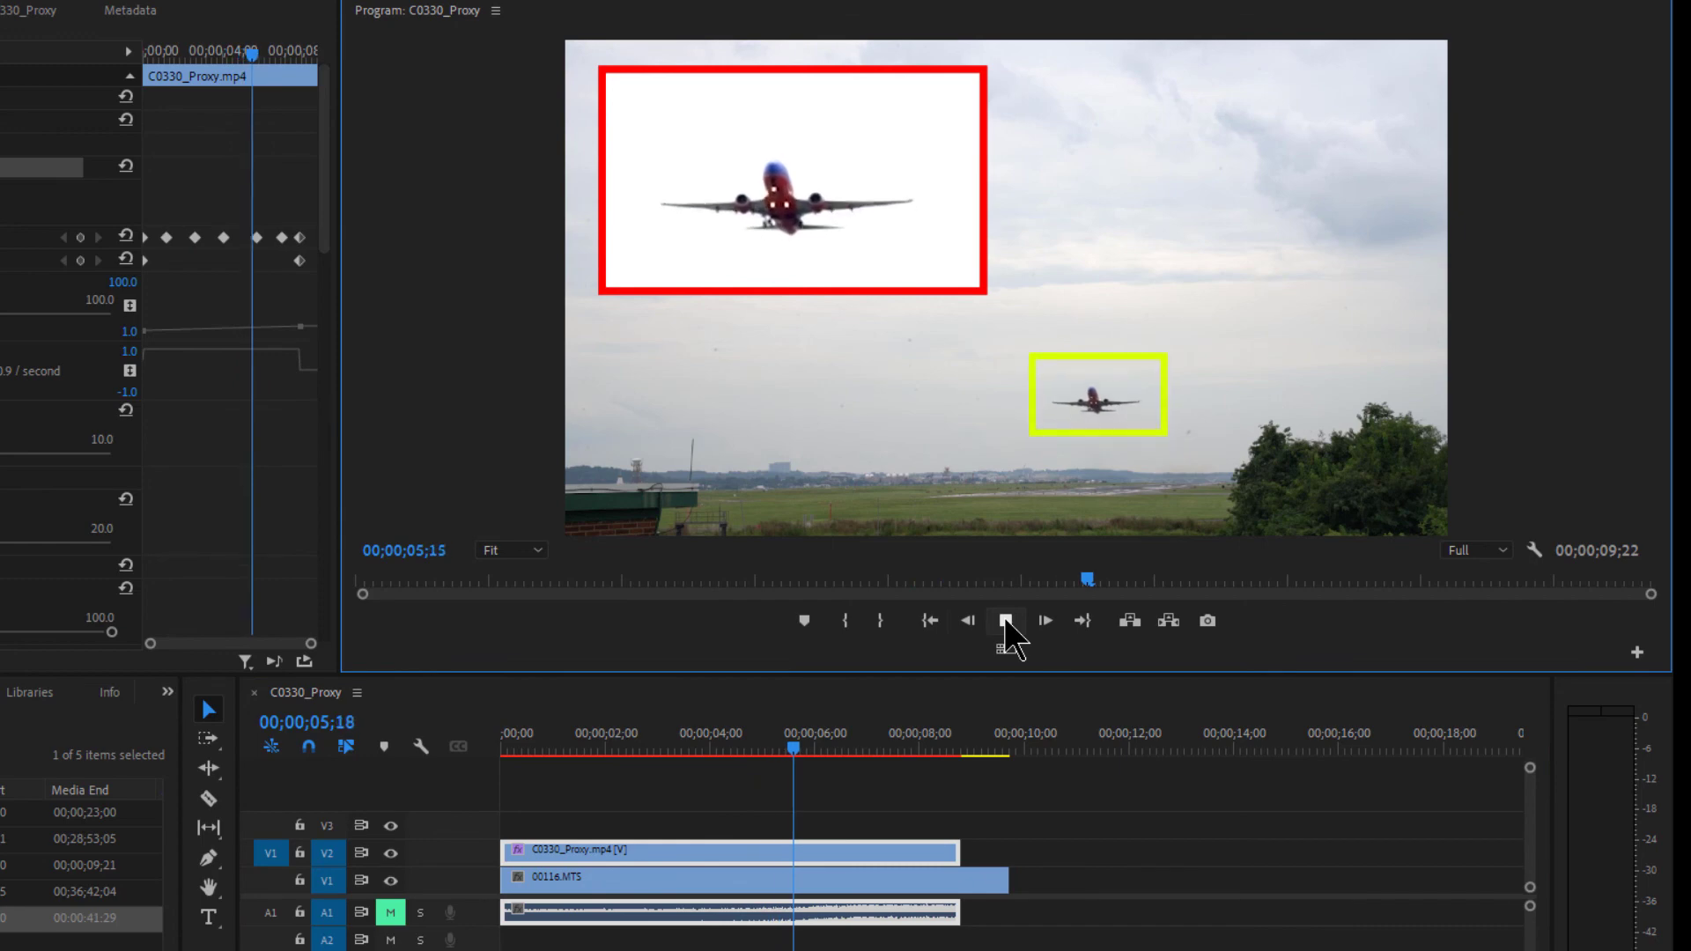
left_click(1006, 622)
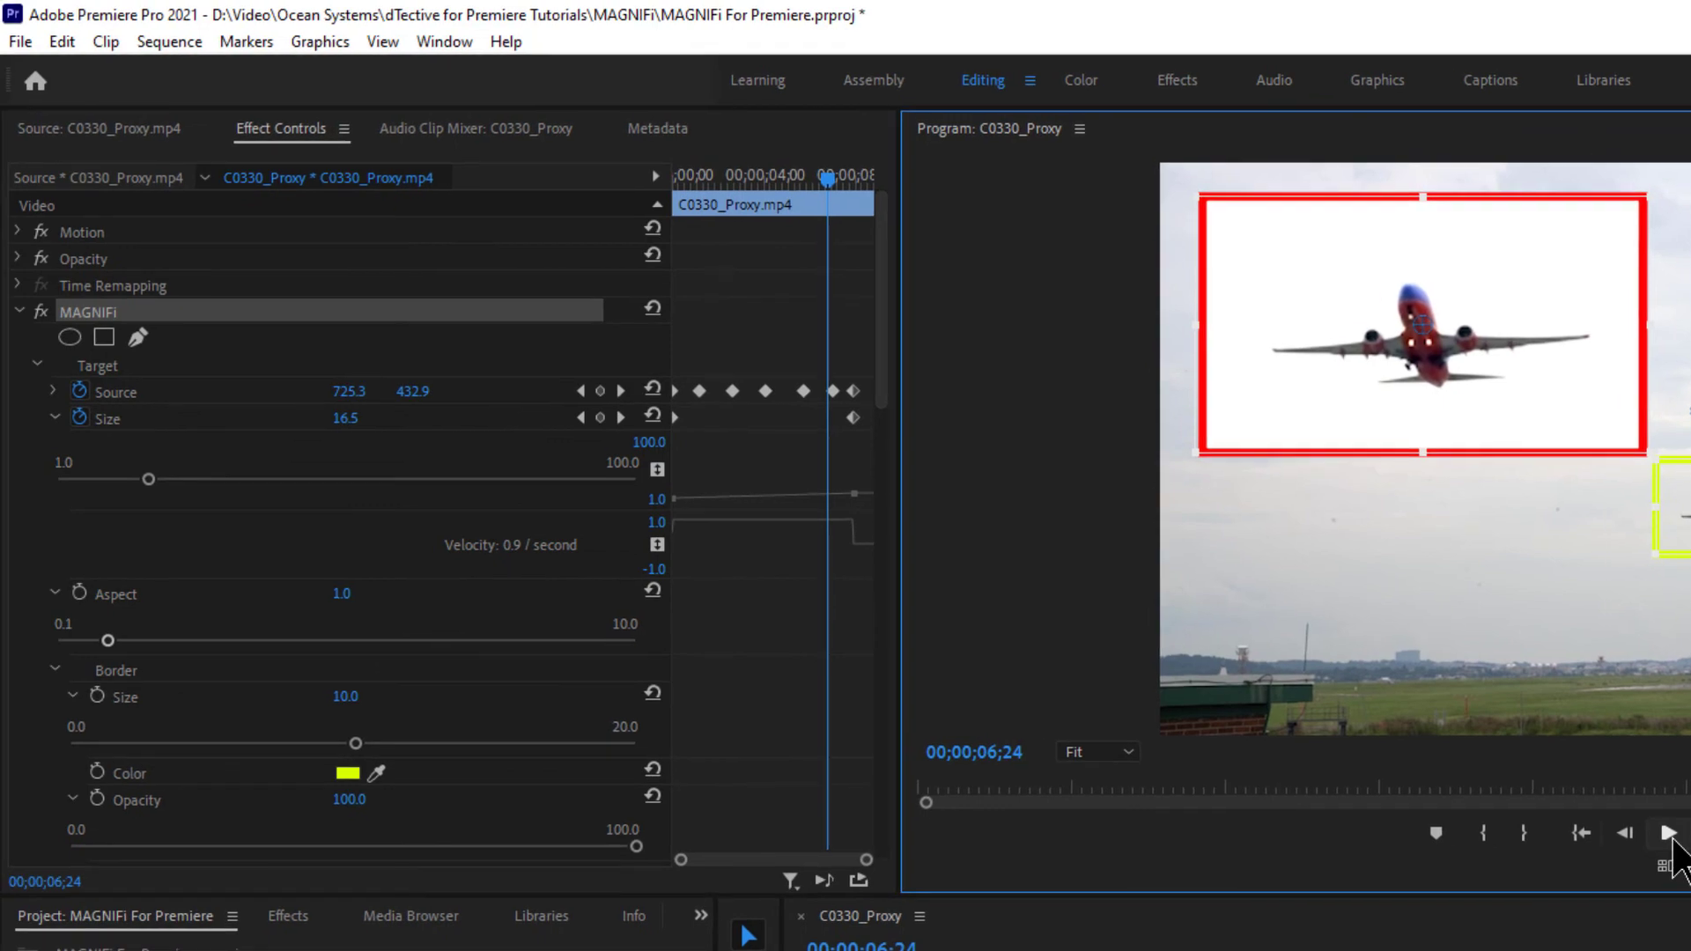
left_click(284, 157)
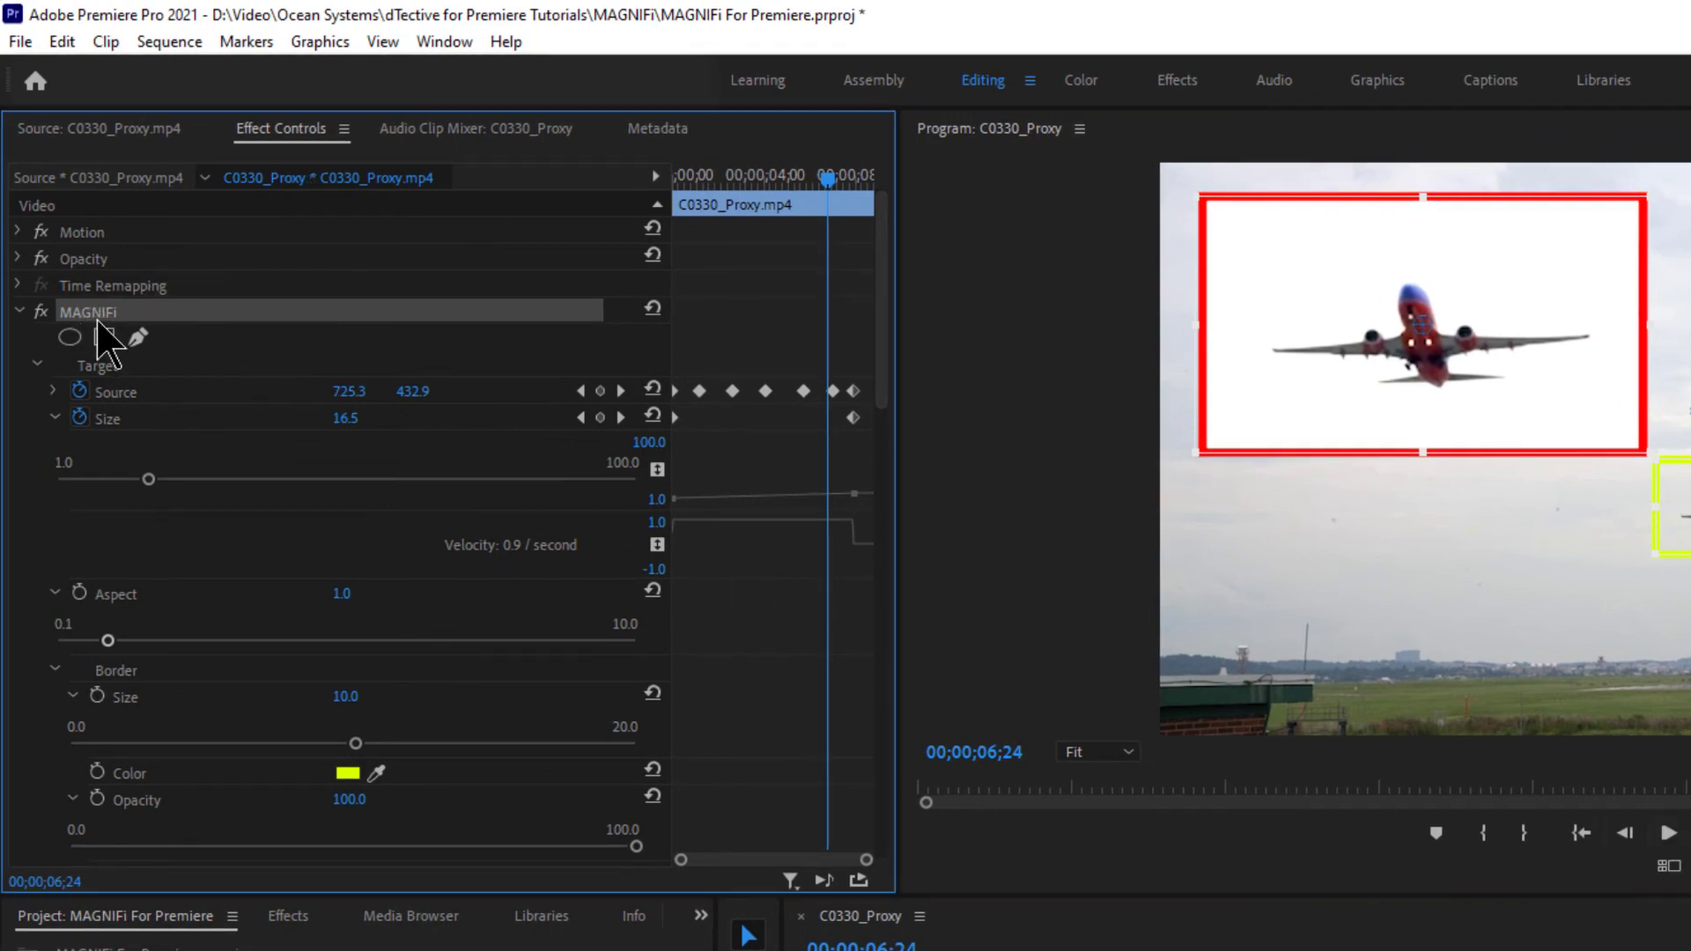
- Save MAGNIFi as the preset 'MAGNIFi for Airplane', described 'Following airplane takeoff'
right_click(141, 313)
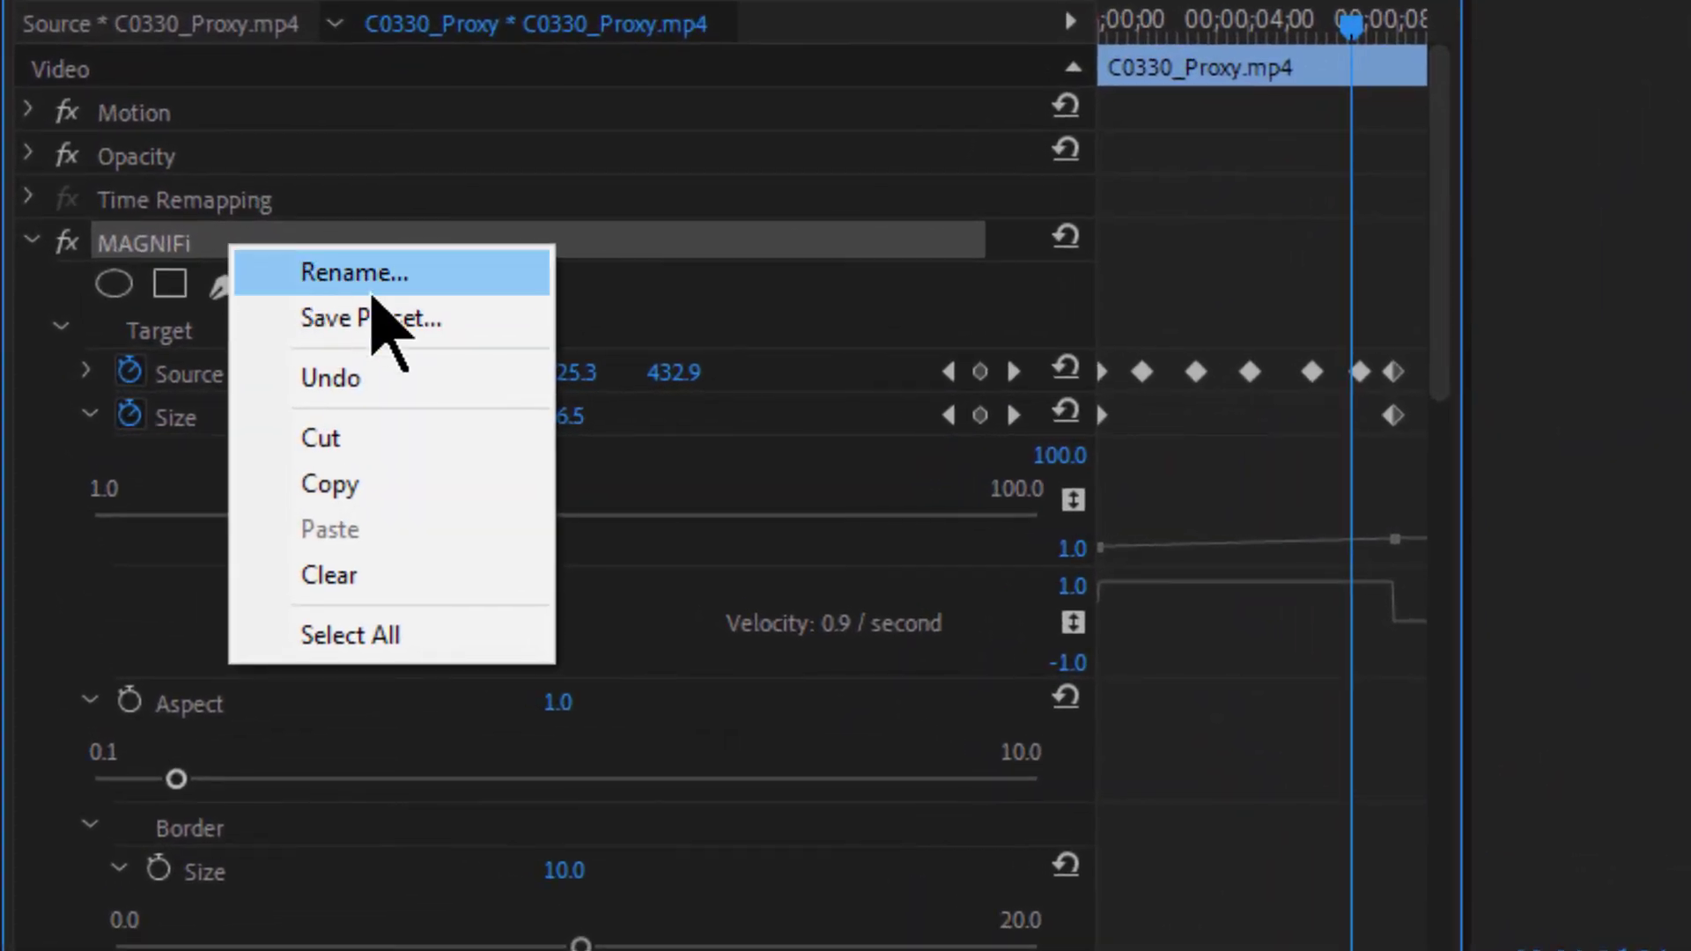
left_click(475, 331)
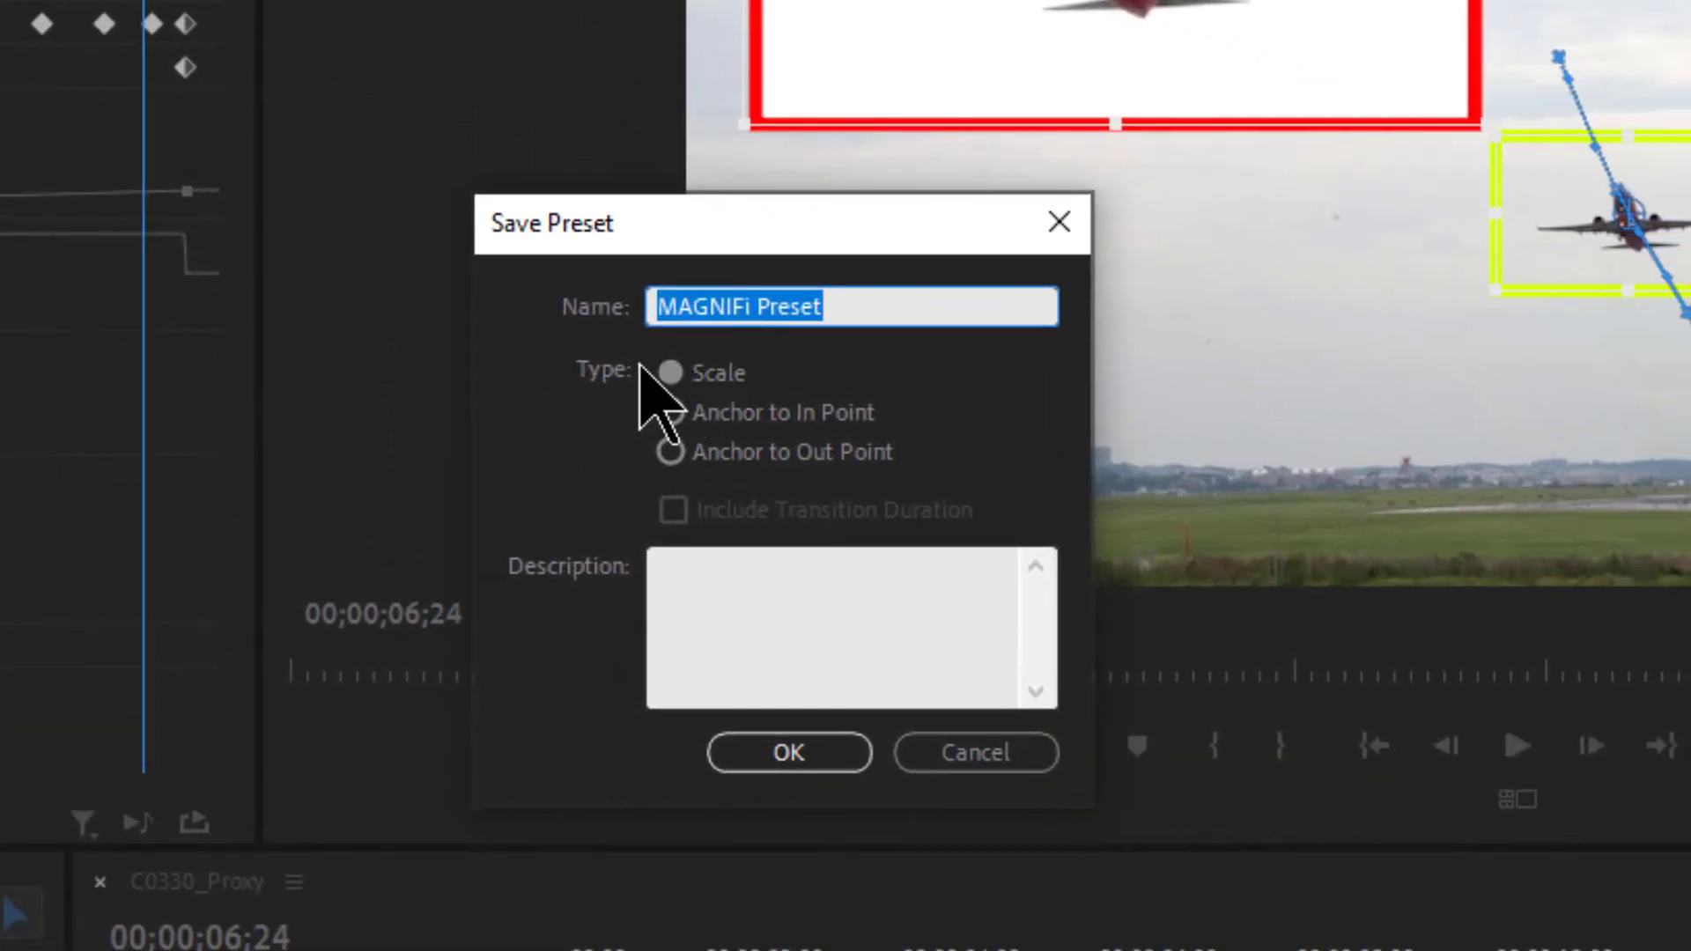
left_click_drag(916, 309, 755, 324)
type("fl")
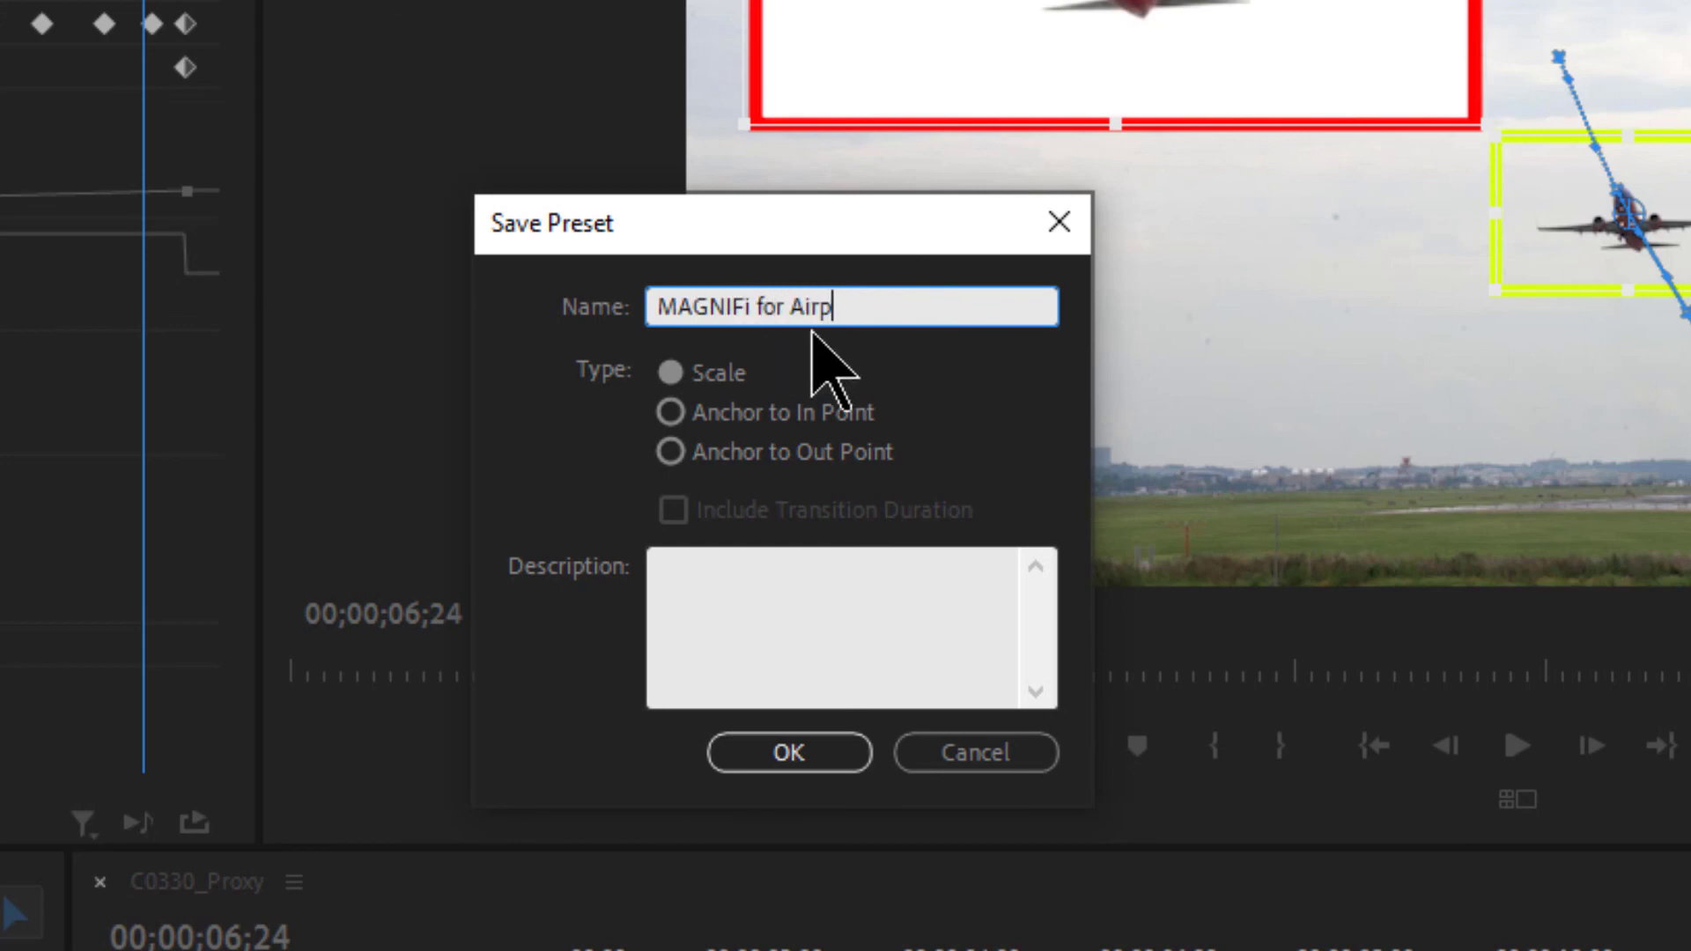
left_click(732, 597)
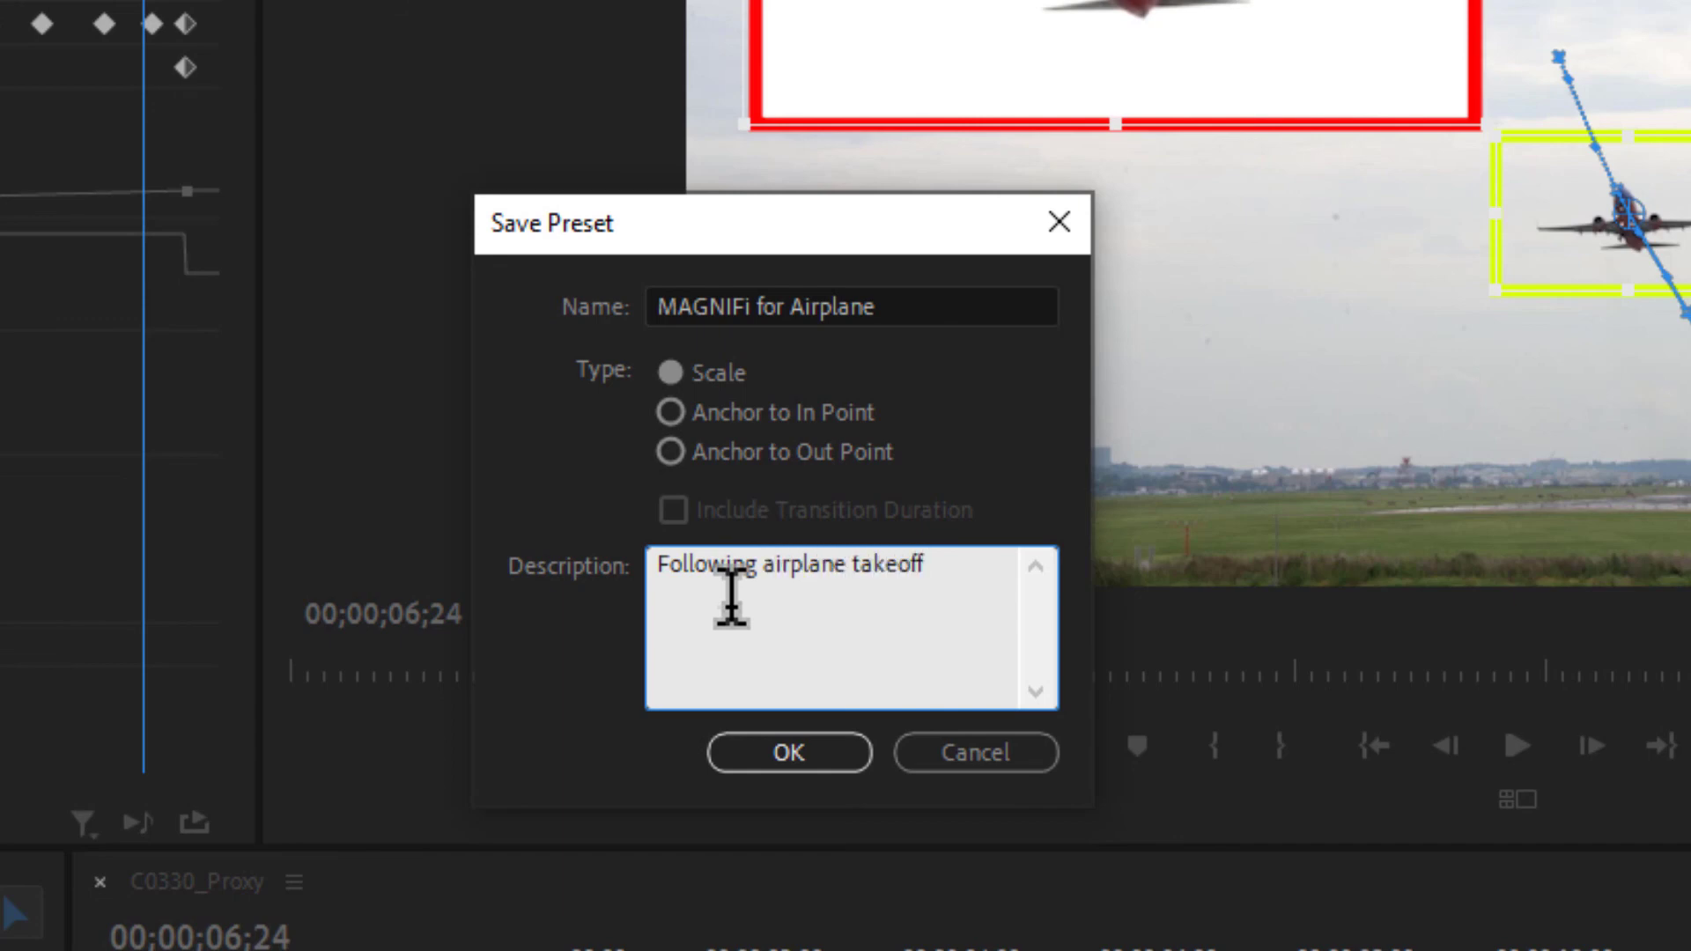
left_click(804, 759)
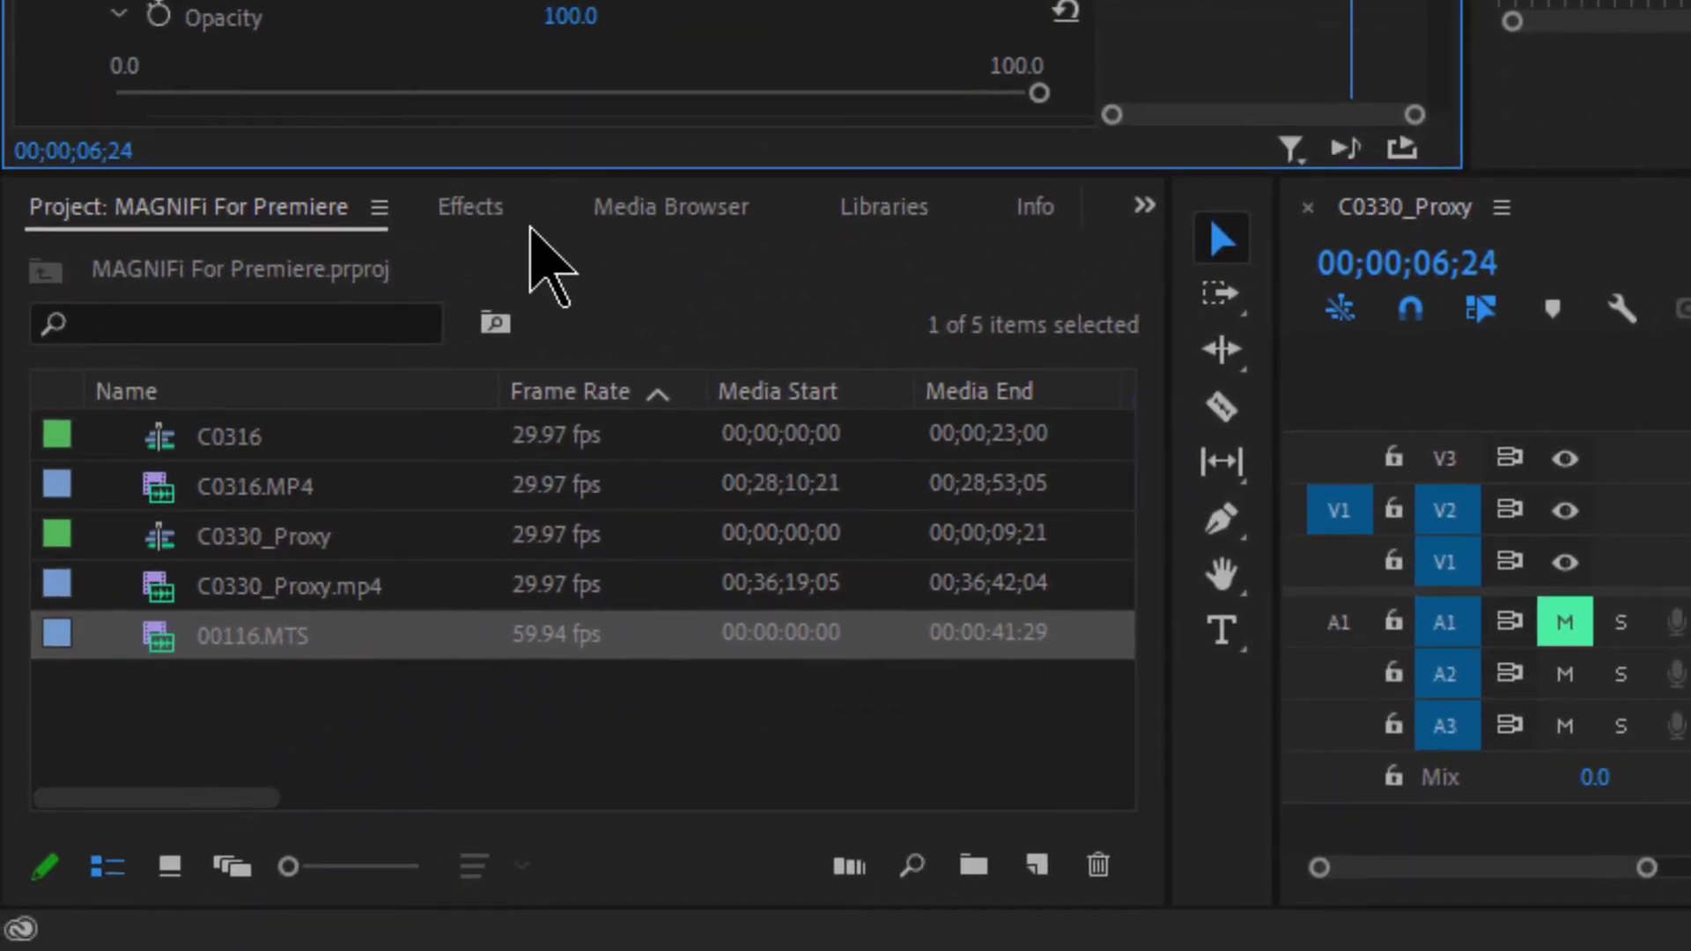
- Show the Effects Presets folder and delete the original MAGNIFi effect from the clip
left_click(472, 212)
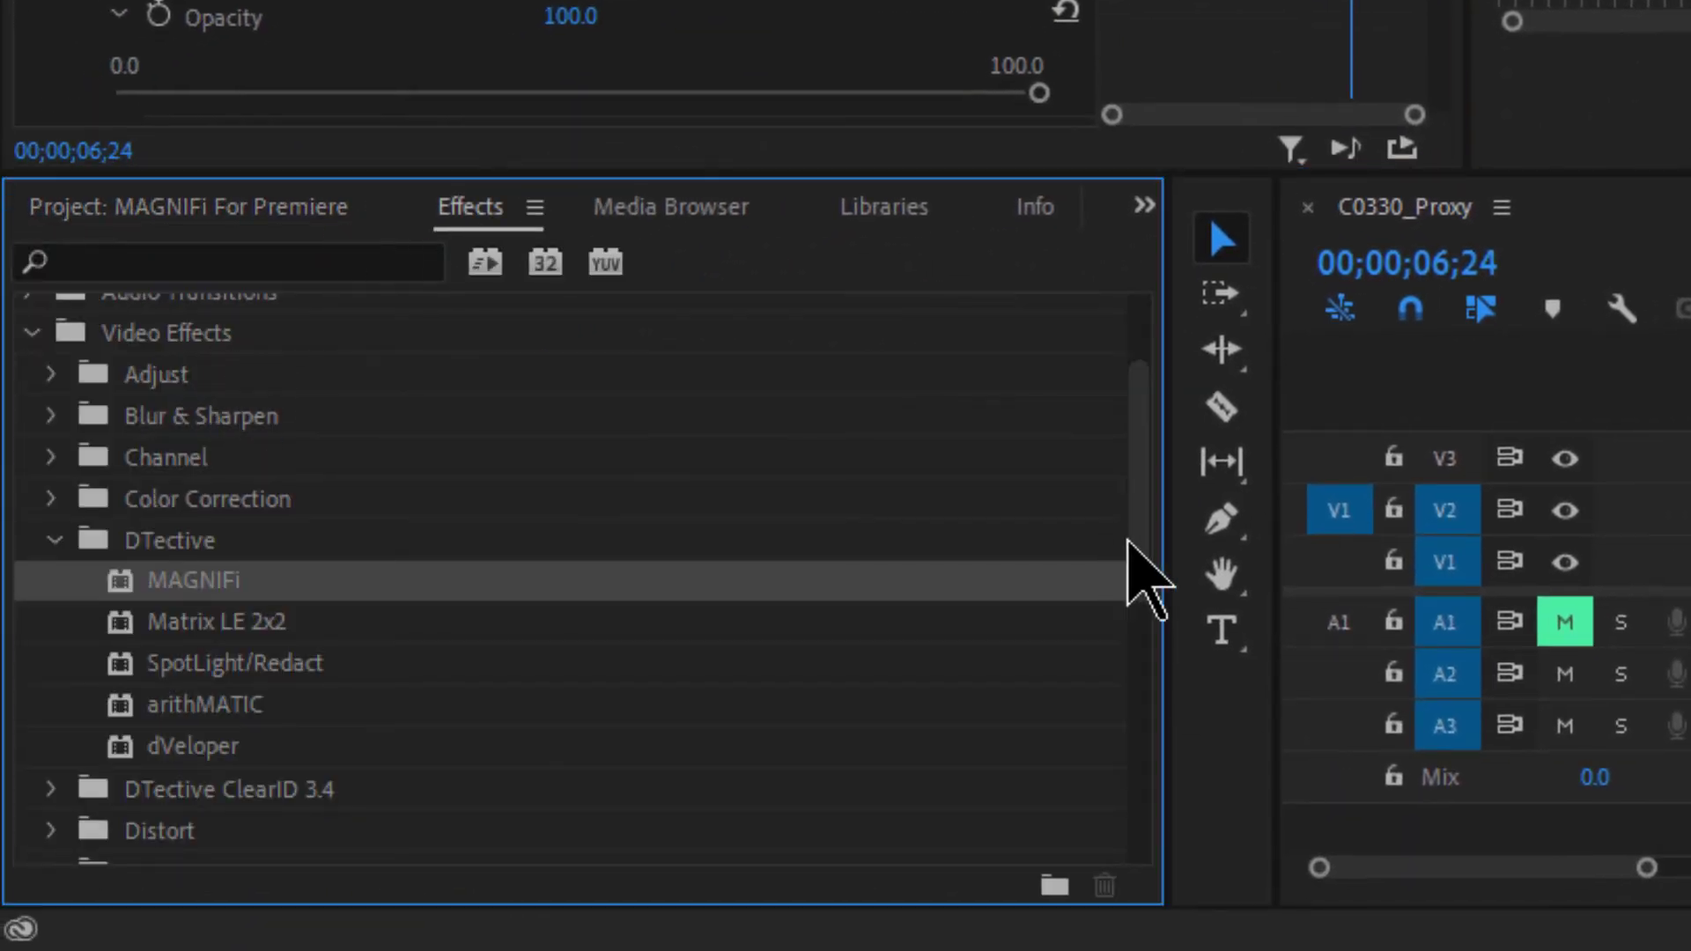
left_click_drag(1131, 541, 1144, 472)
left_click(32, 319)
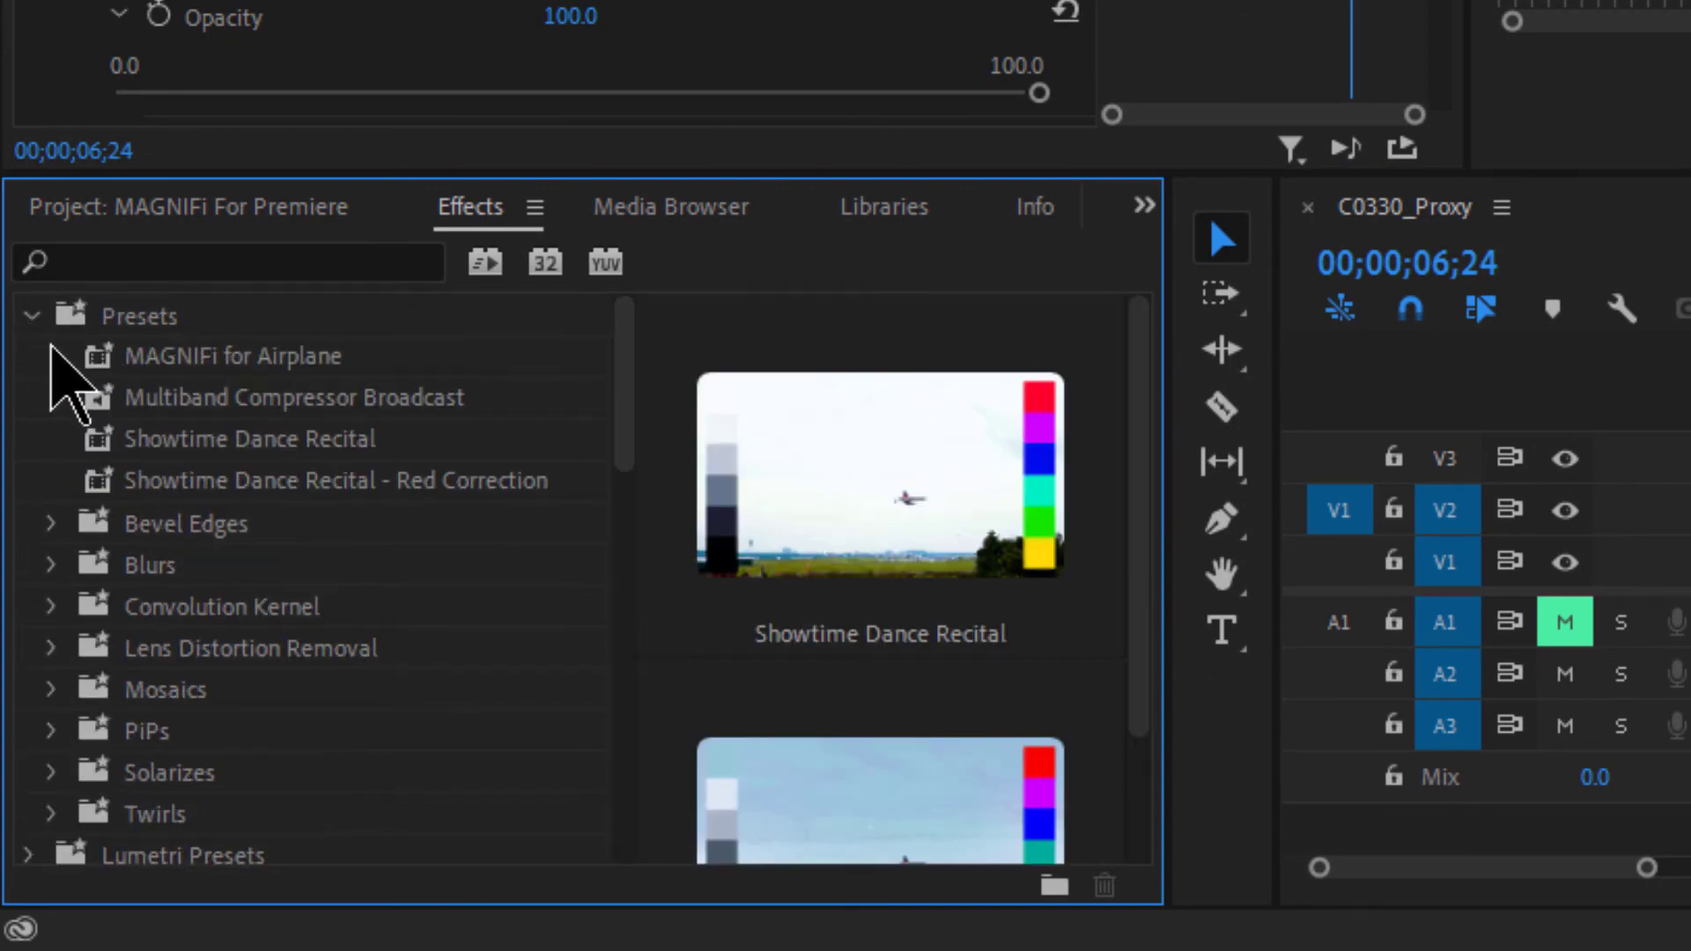
left_click(76, 317)
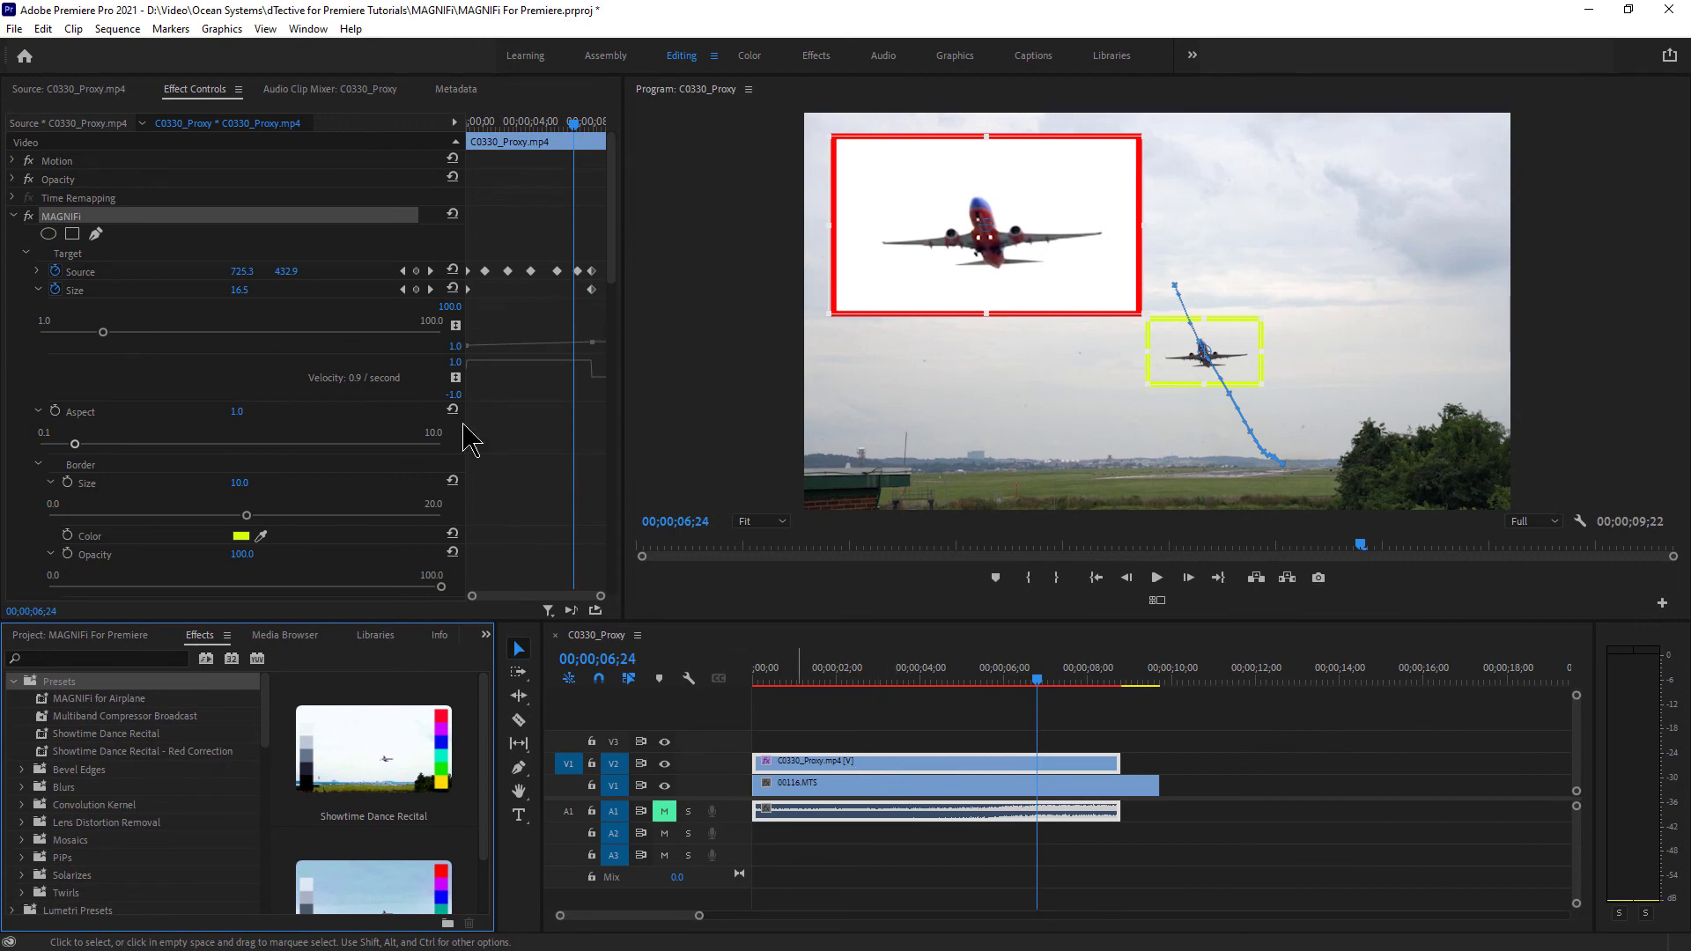
left_click(70, 236)
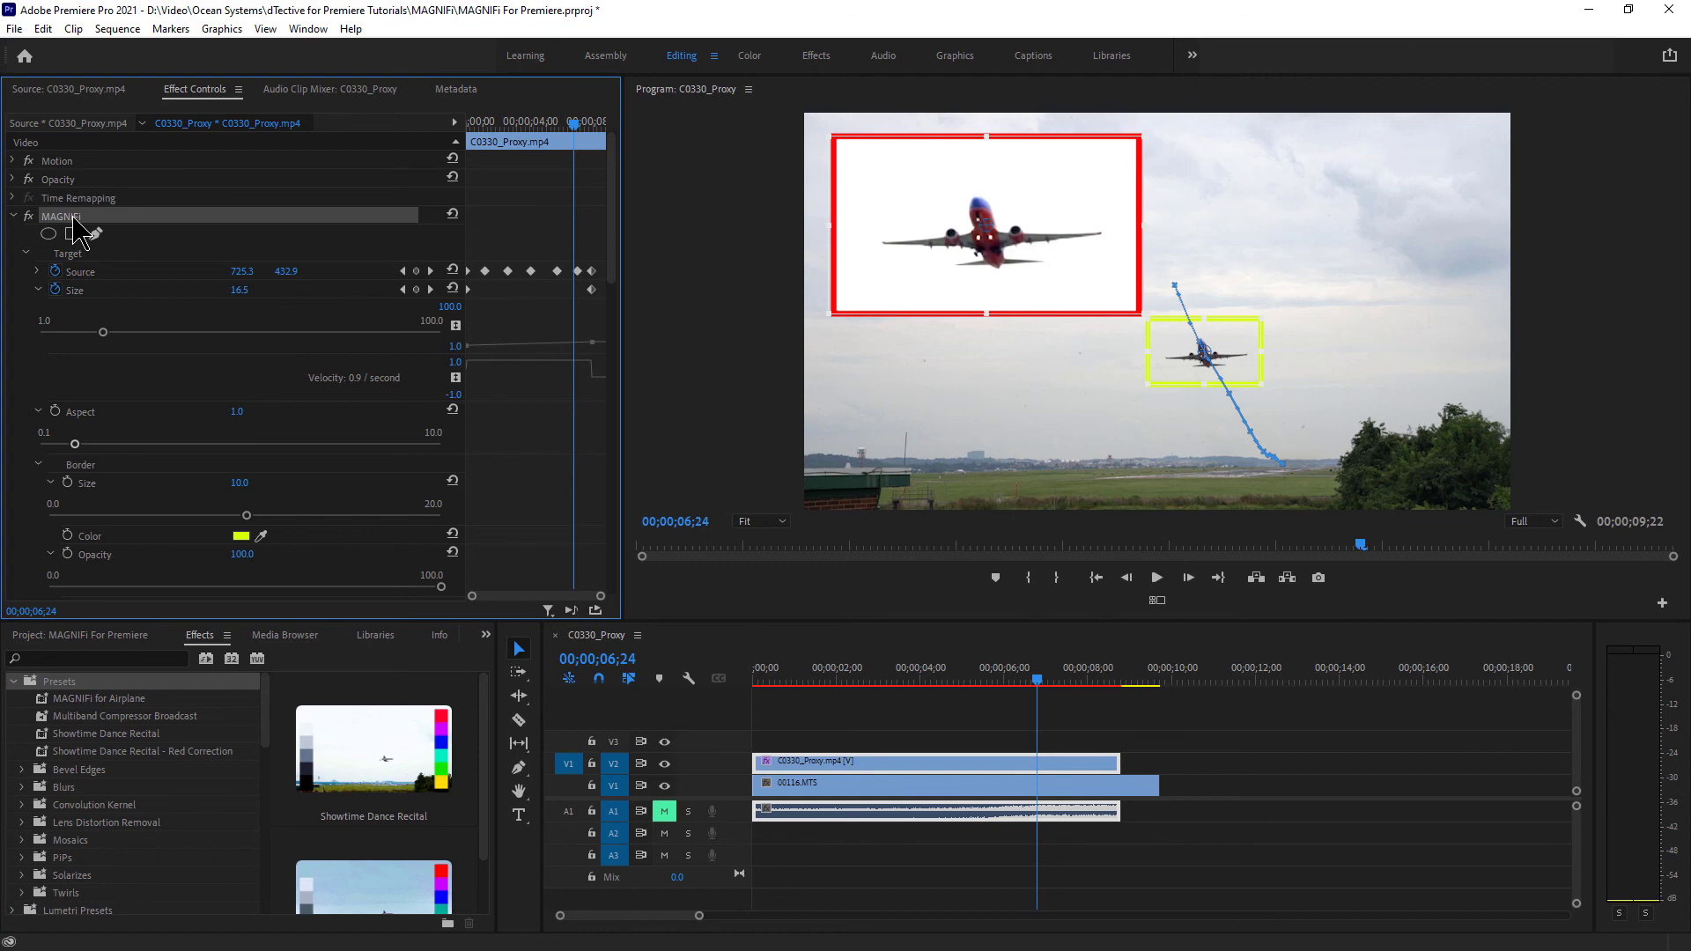
key("Delete")
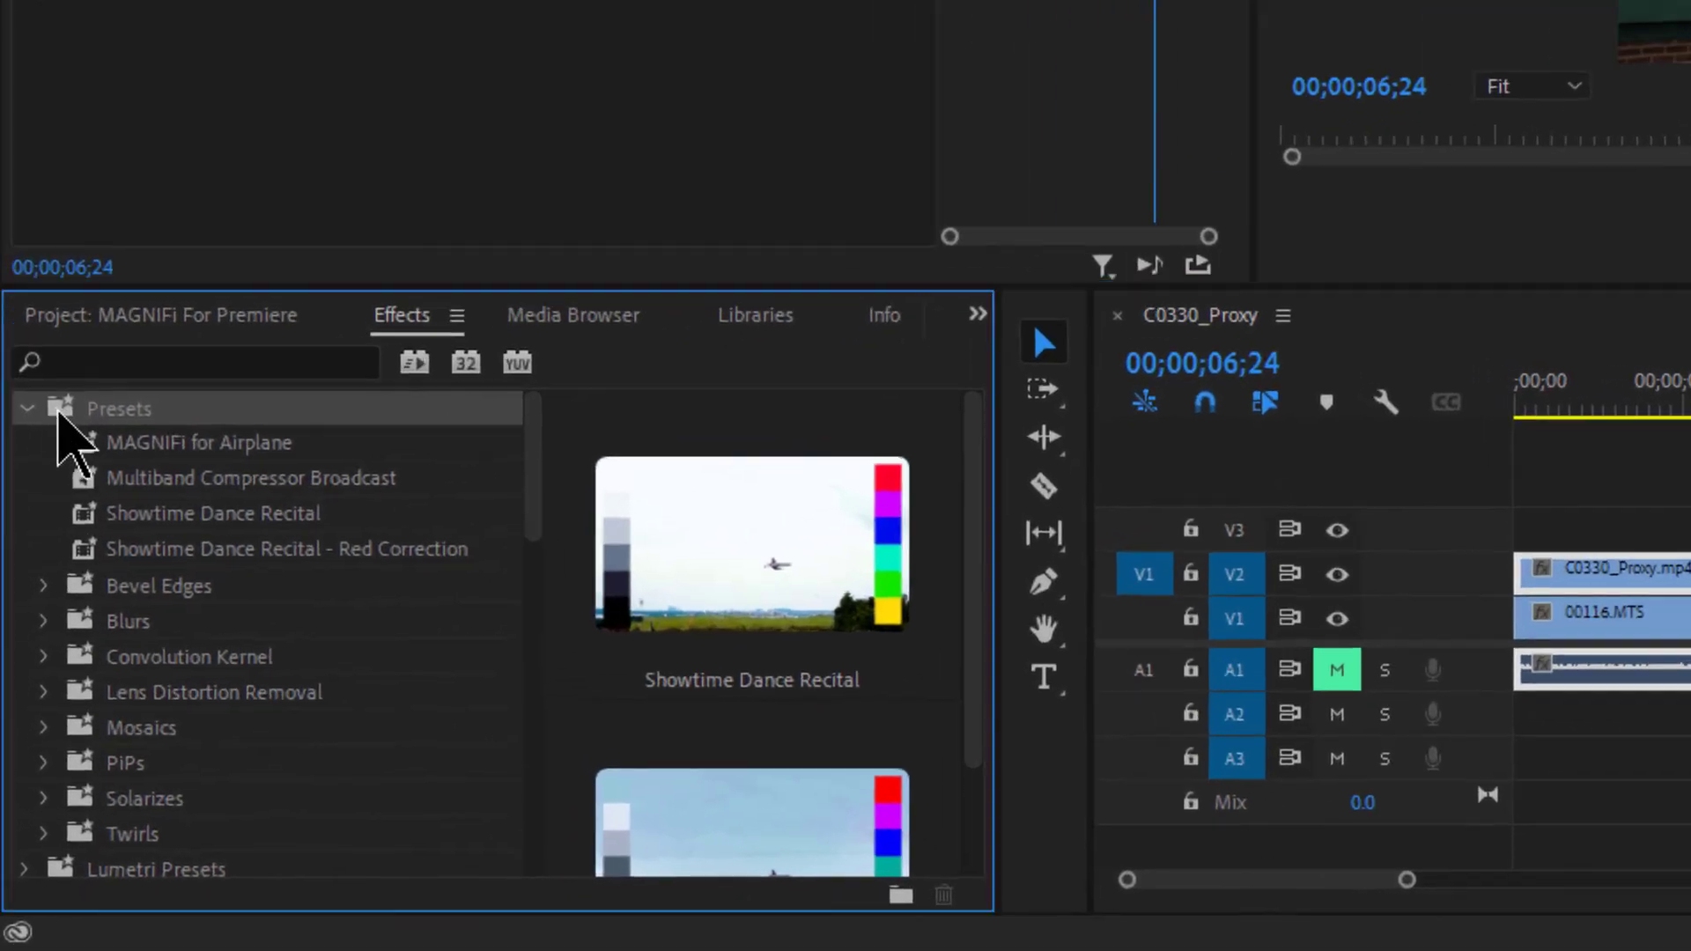
- Apply the 'MAGNIFi for Airplane' preset to the V2 clip and scrub back to the start
left_click(62, 698)
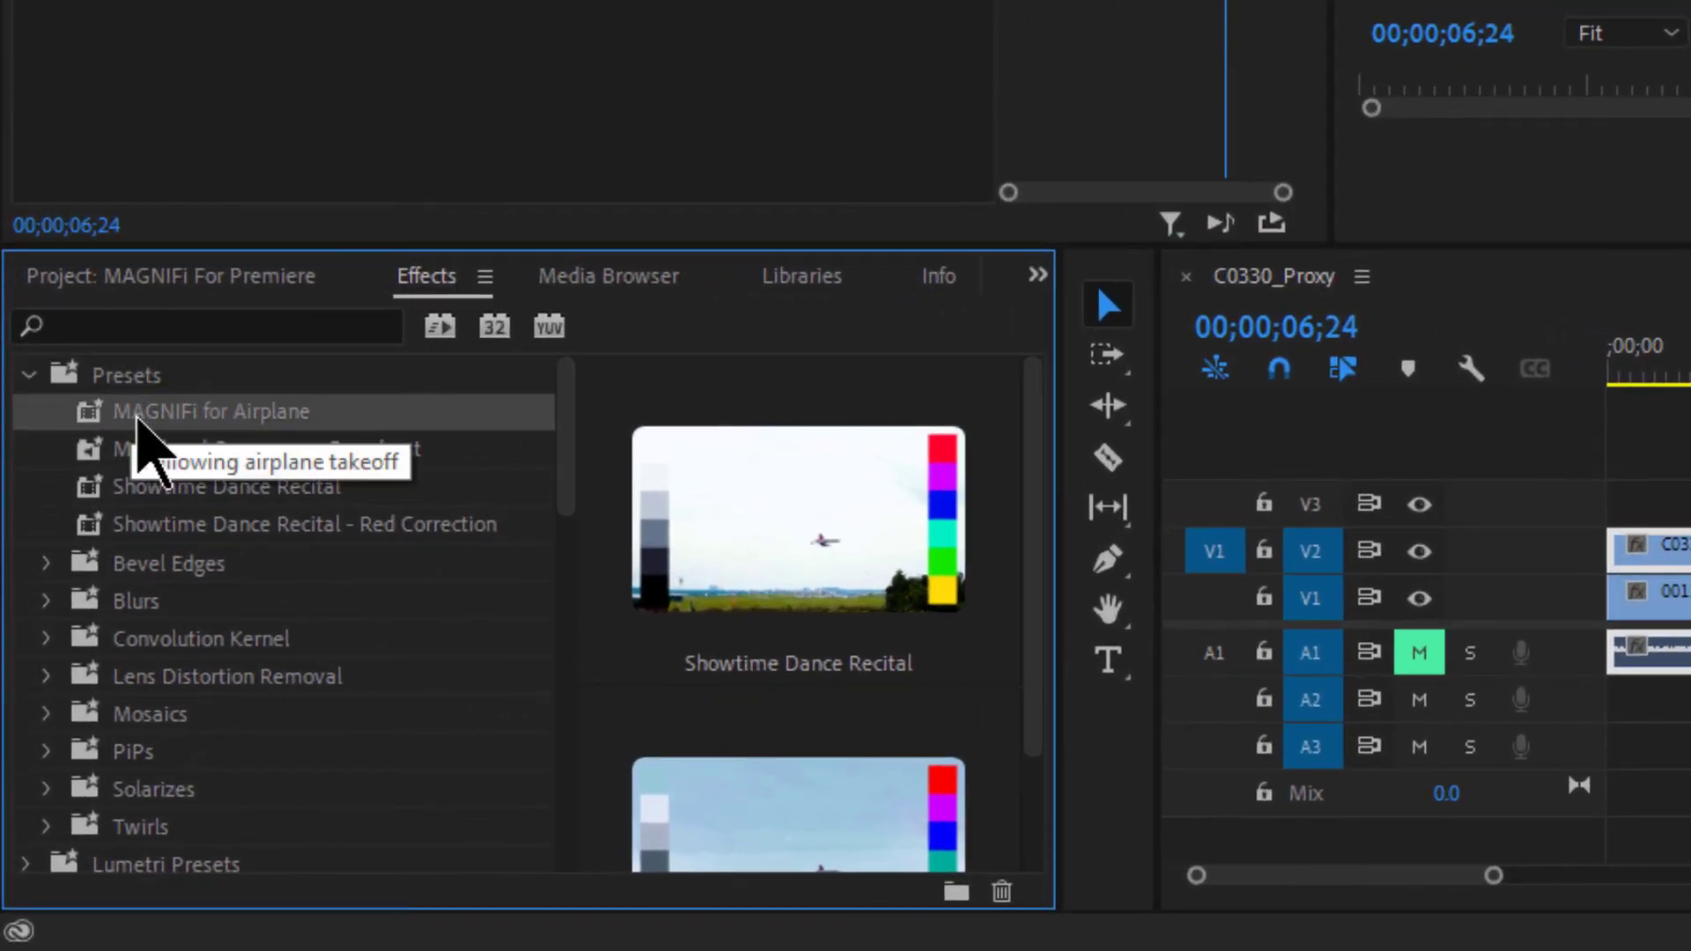
left_click_drag(88, 423, 1497, 507)
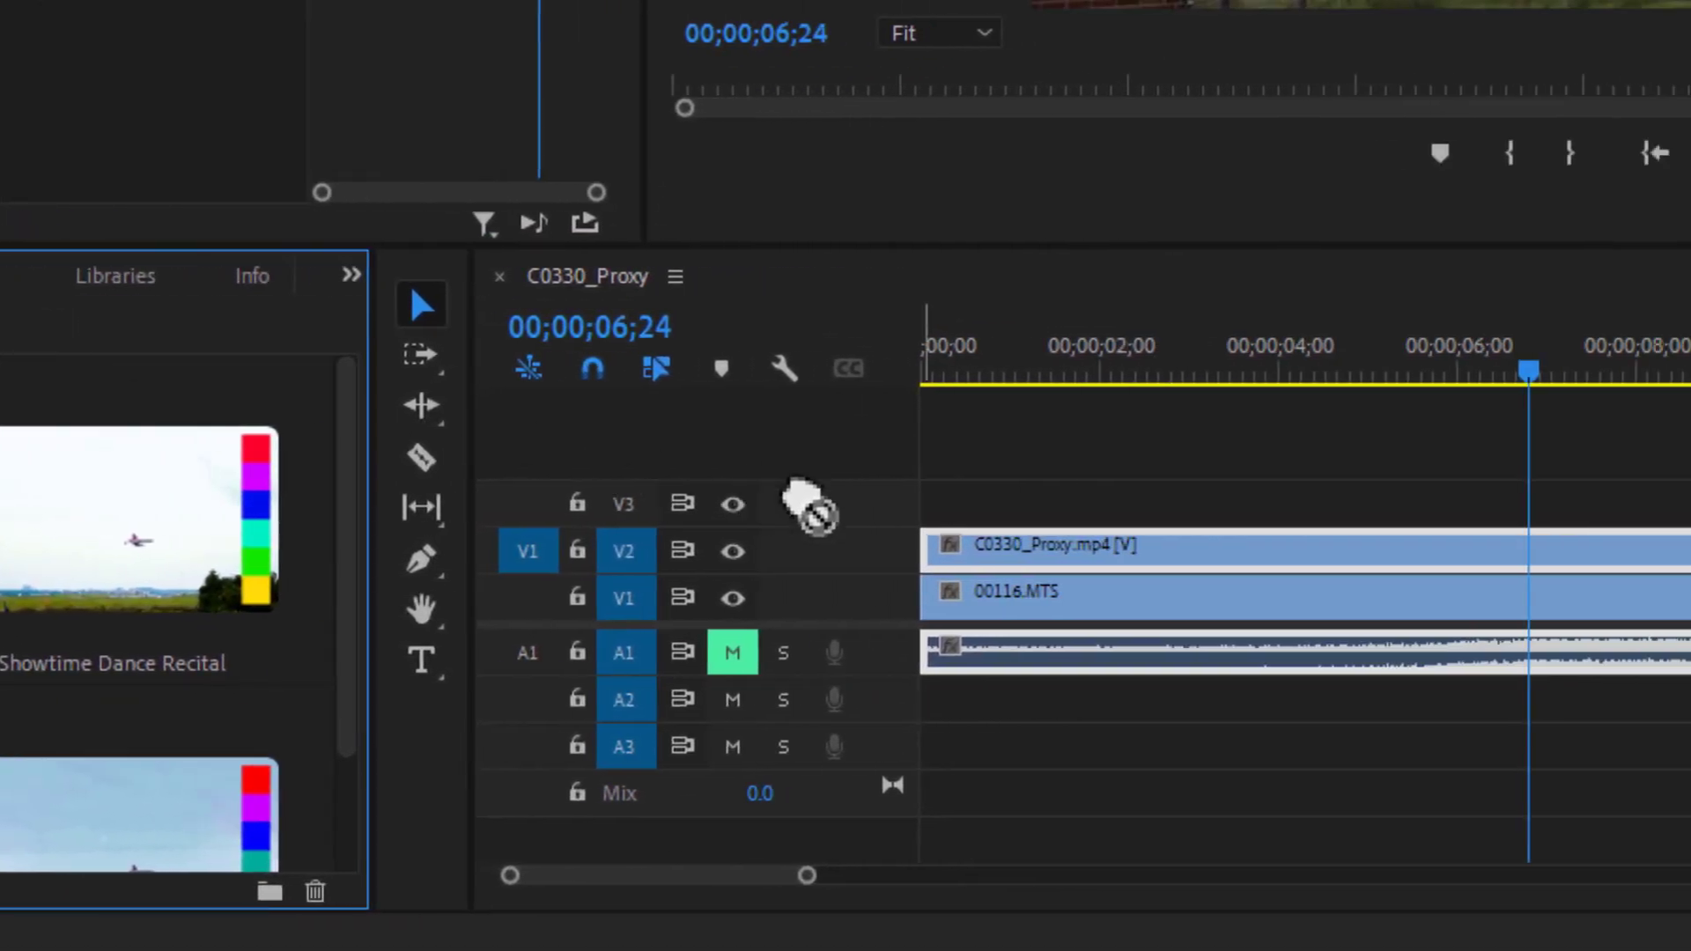
left_click_drag(806, 502, 1113, 558)
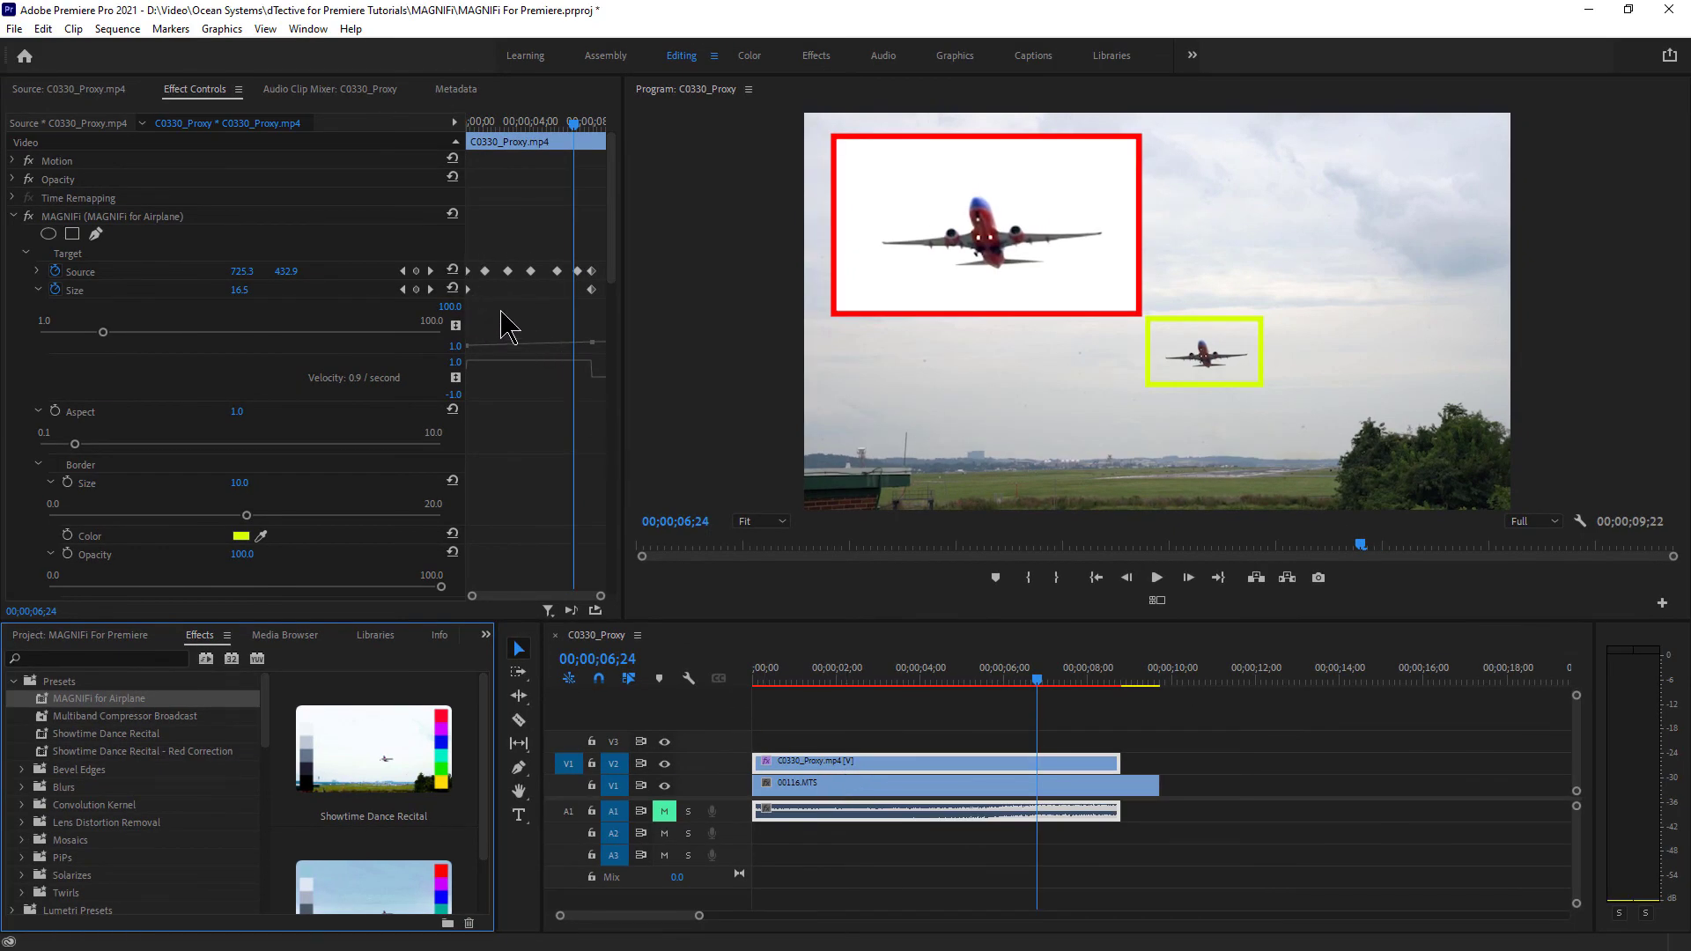
left_click_drag(1038, 679, 963, 679)
left_click_drag(846, 687, 747, 687)
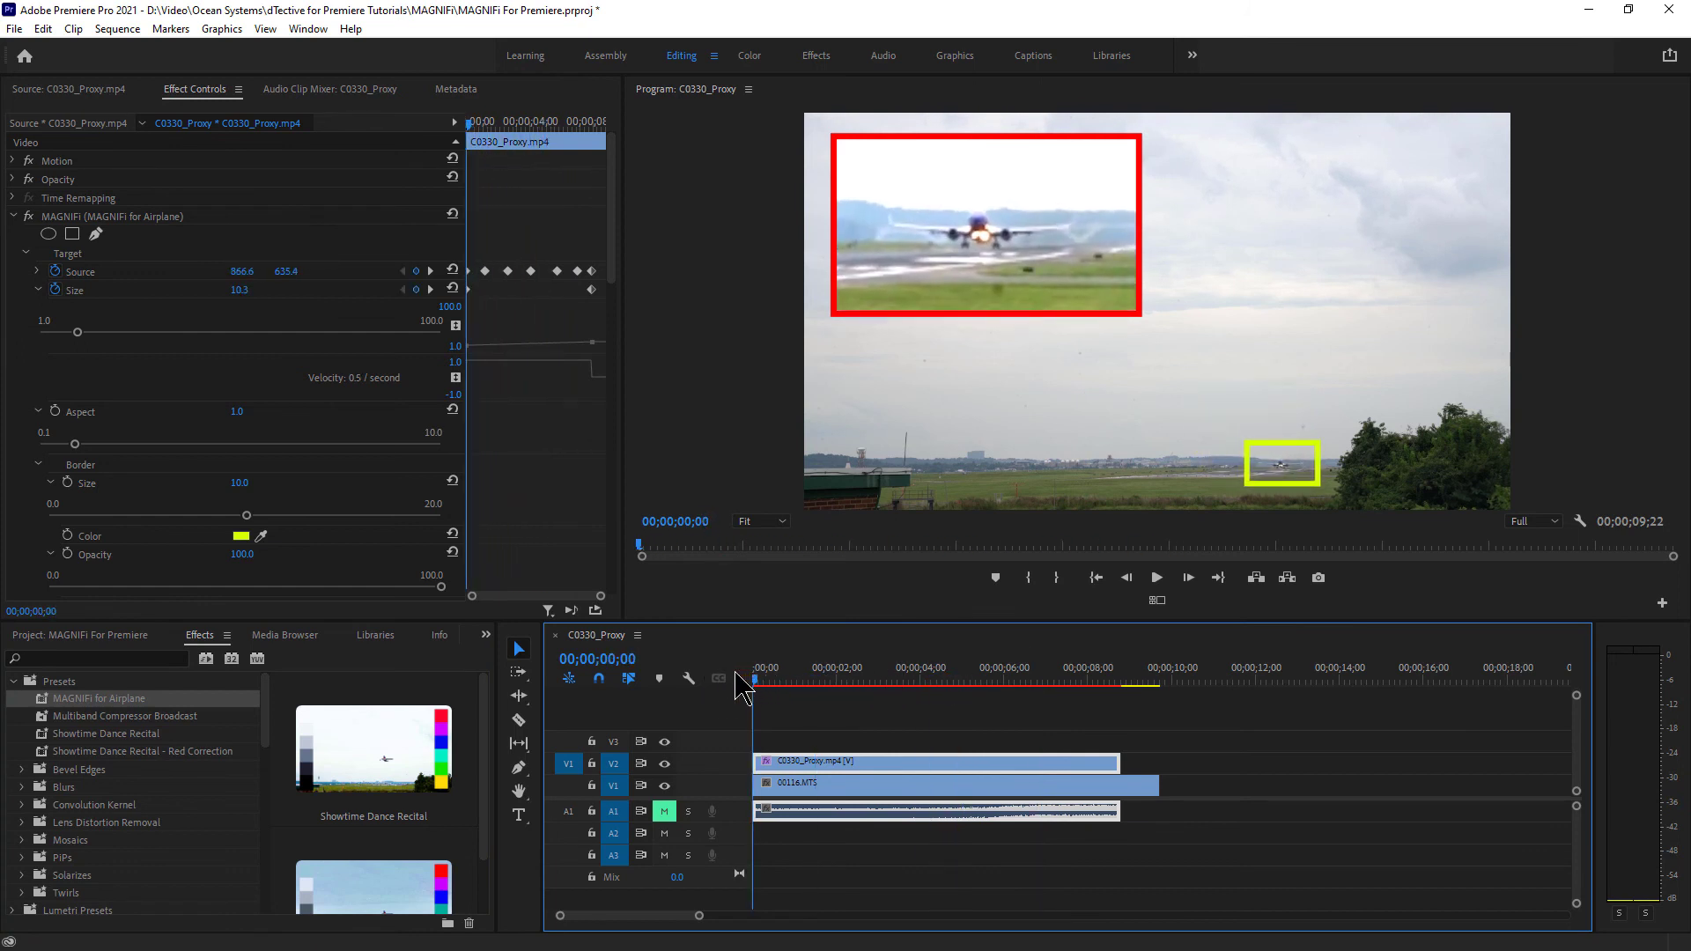